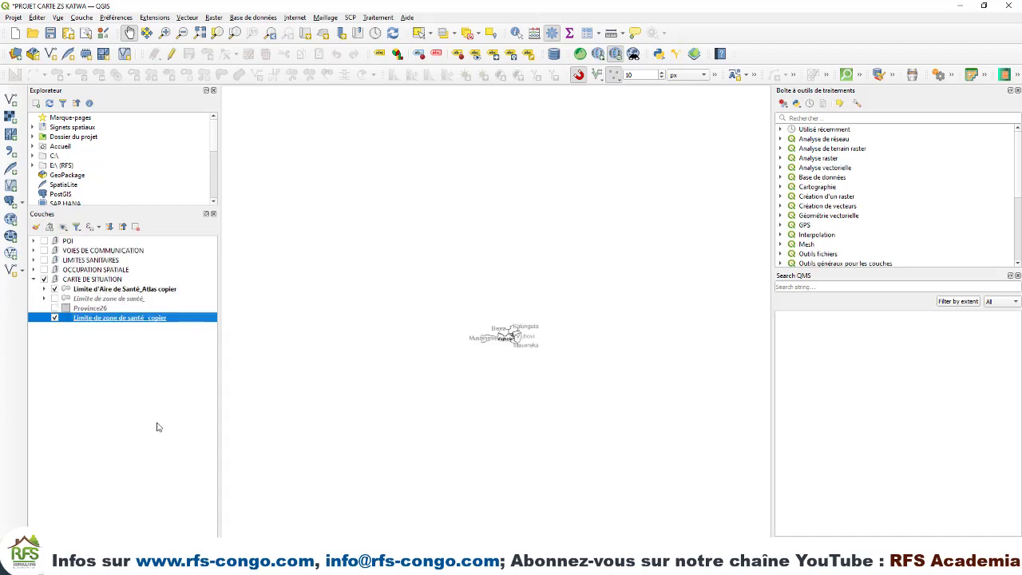
Apply the Atlas_AS map theme to the project layers and save the project.
scroll(537, 324, up, 5)
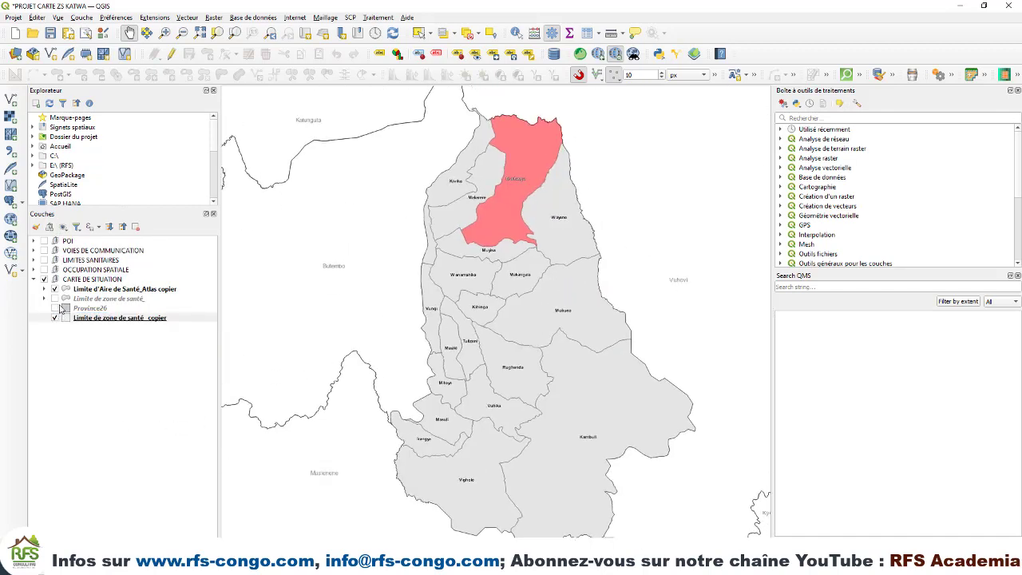
click(63, 227)
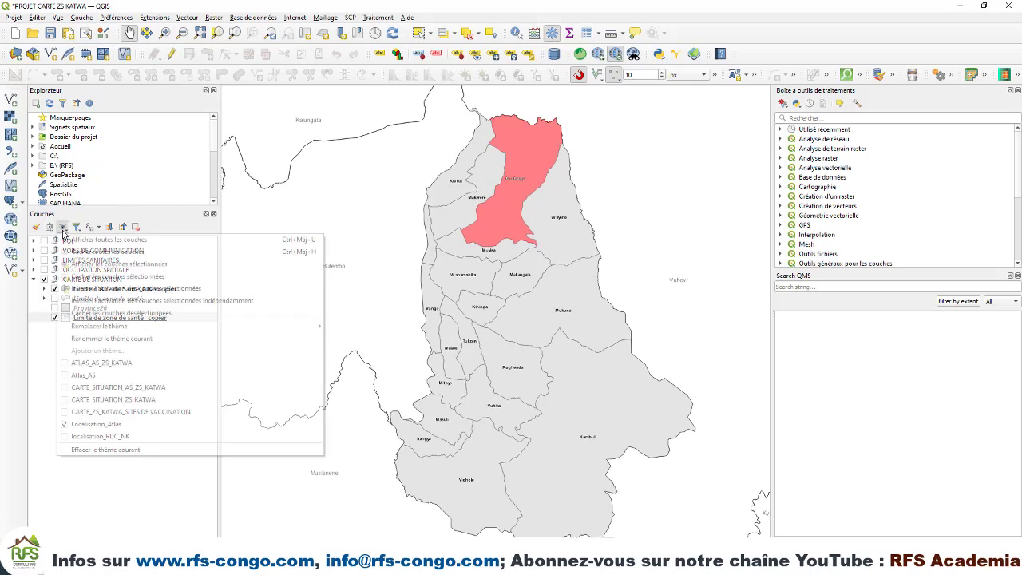
click(92, 375)
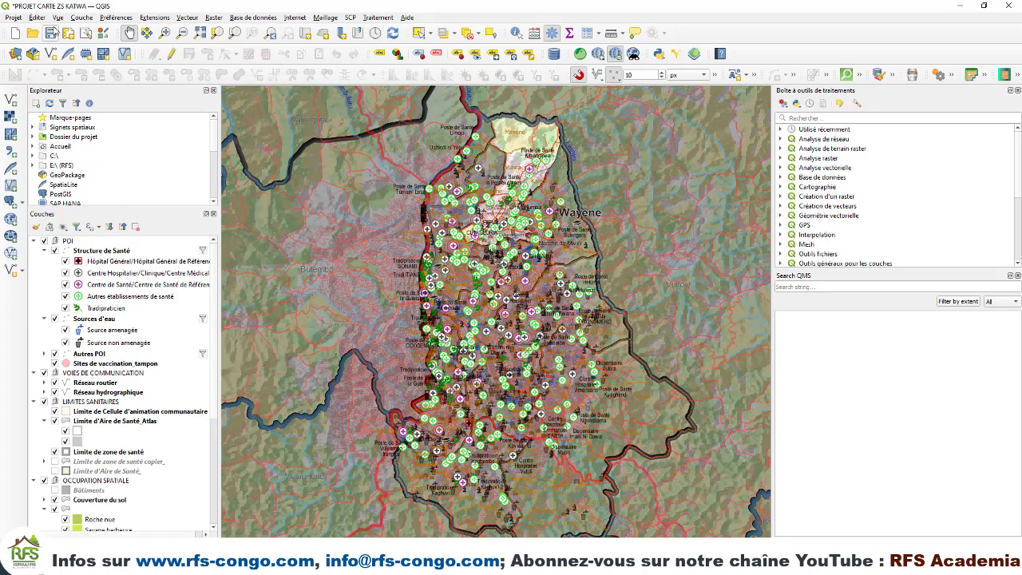
click(50, 33)
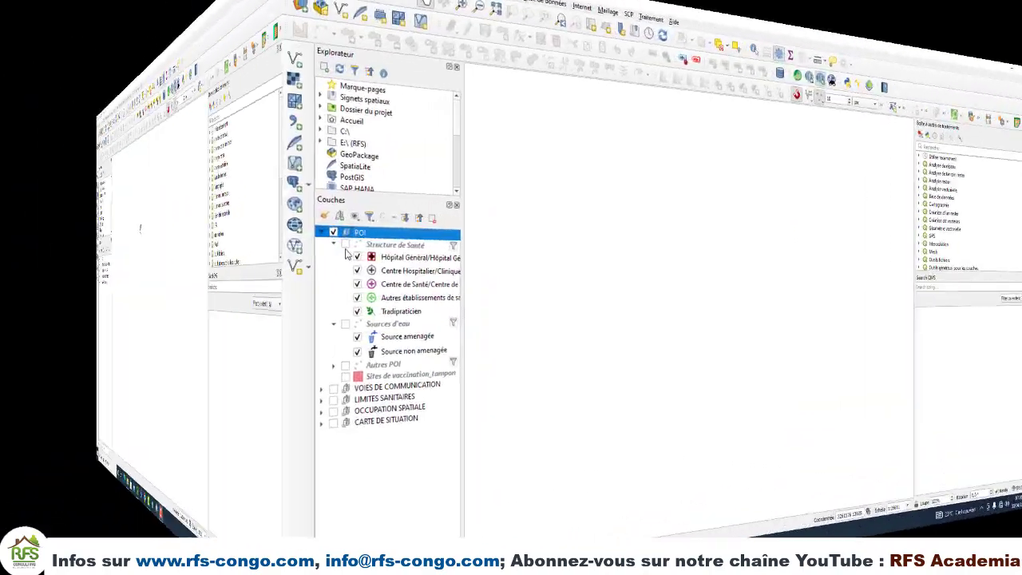
Show the Structure de Santé layer on the map and widen the layer list so its legend labels are readable.
click(54, 251)
scroll(460, 299, down, 2)
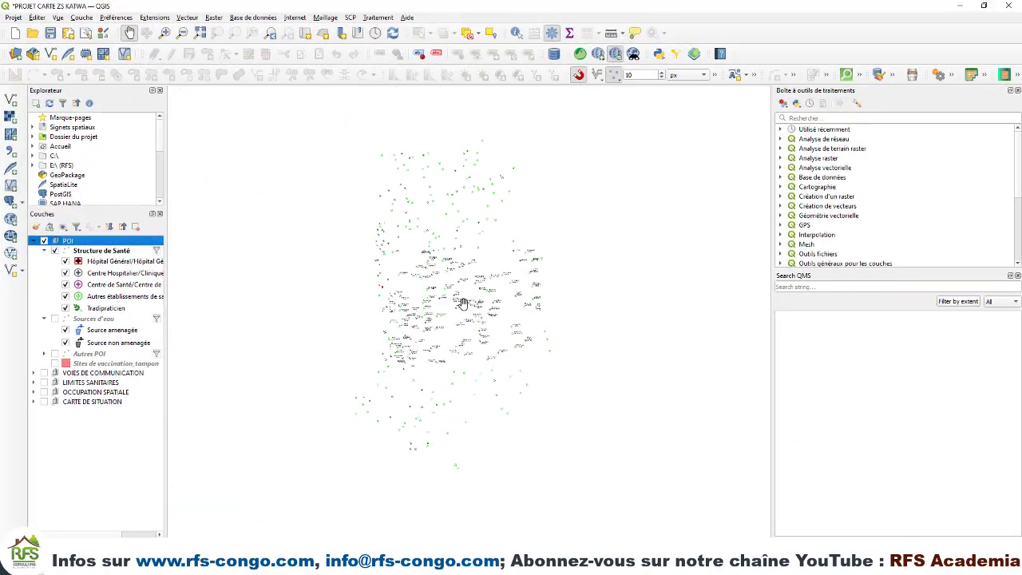
scroll(453, 252, up, 3)
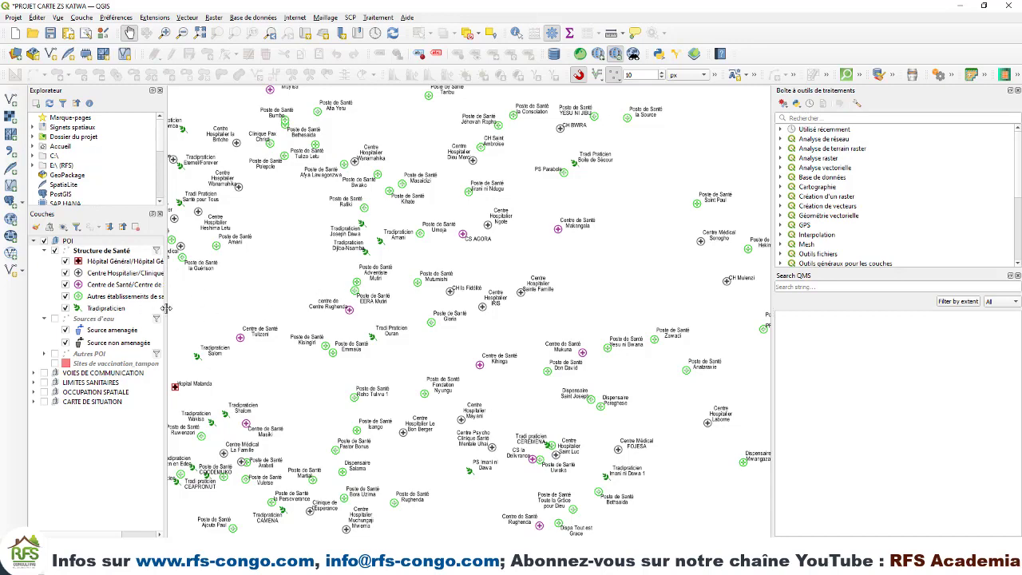
drag(163, 311, 217, 308)
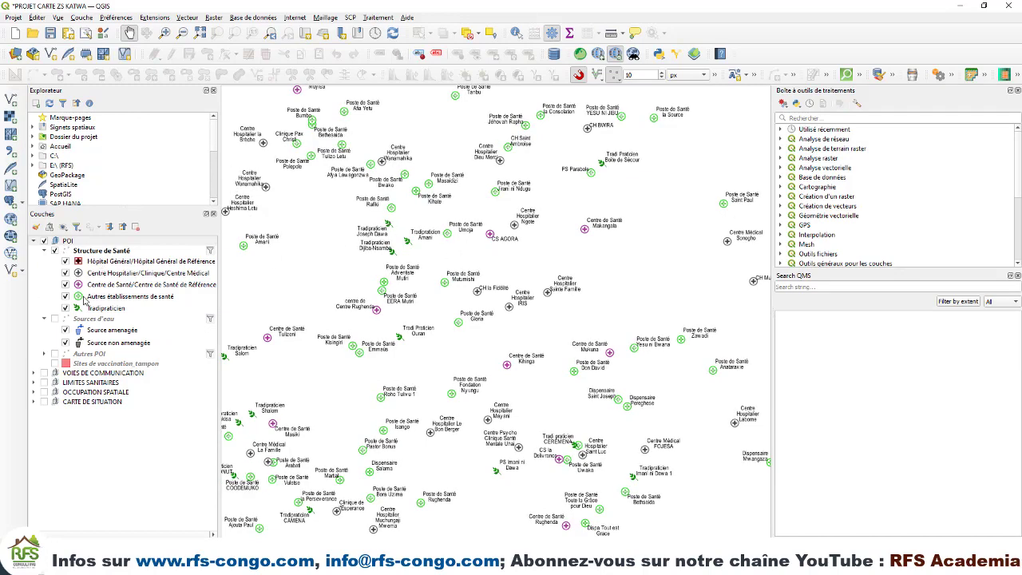
Show the Sources d'eau and Autres POI layers and look through the Autres POI legend categories.
click(55, 319)
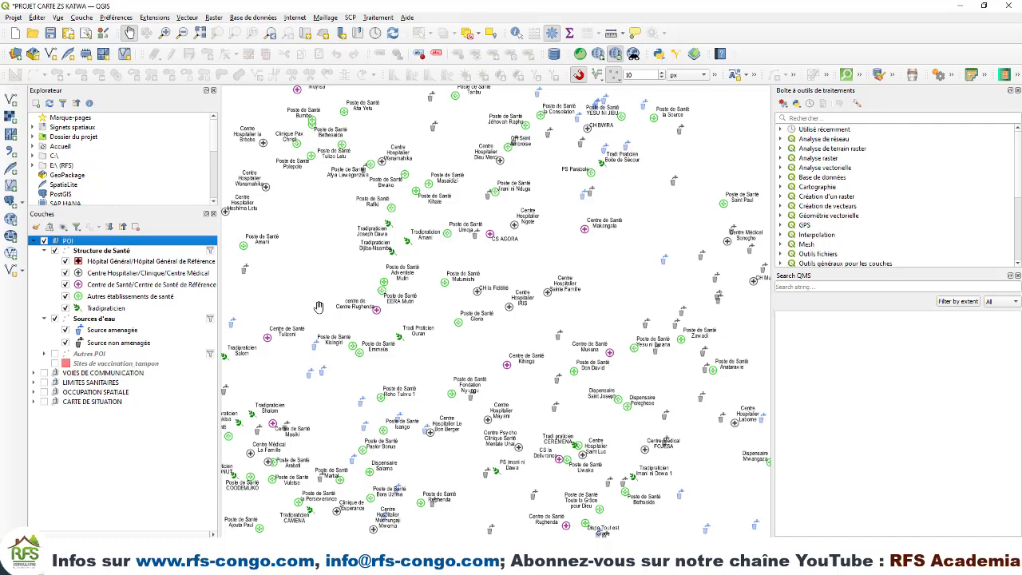
click(54, 354)
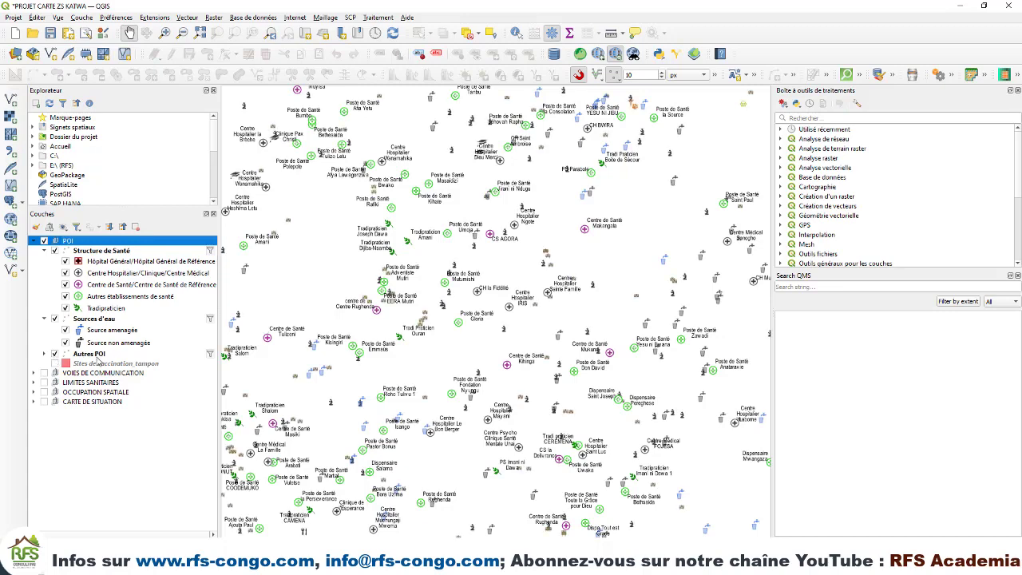
click(45, 355)
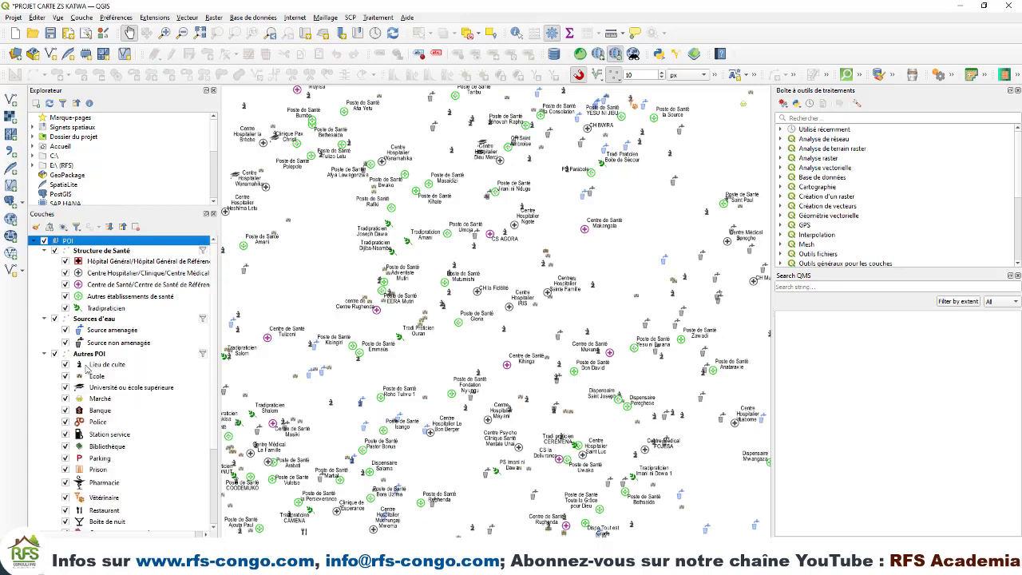
scroll(100, 375, down, 3)
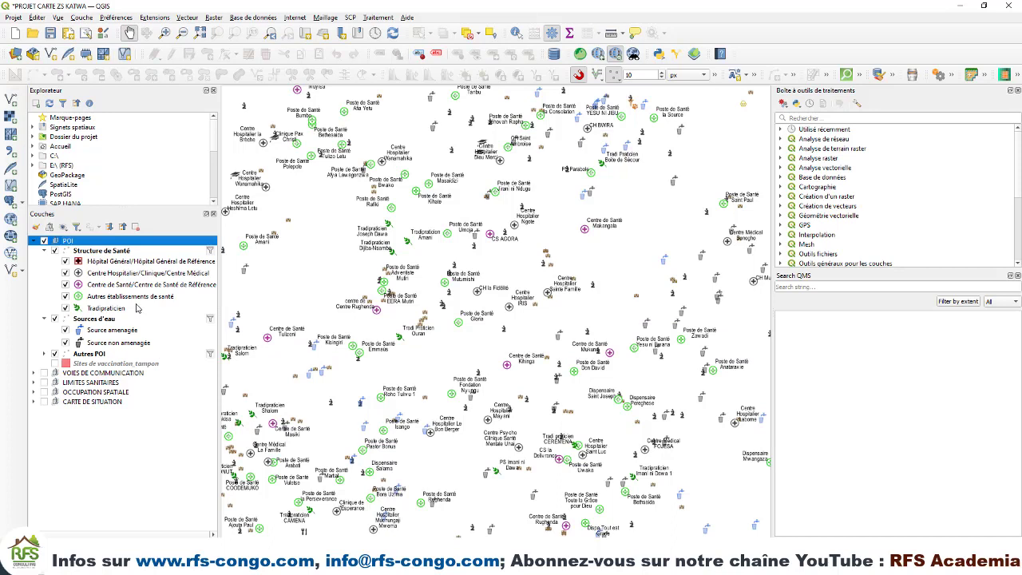
Show the Sites de vaccination_tampon layer and inspect the buffers around the vaccination sites.
click(115, 364)
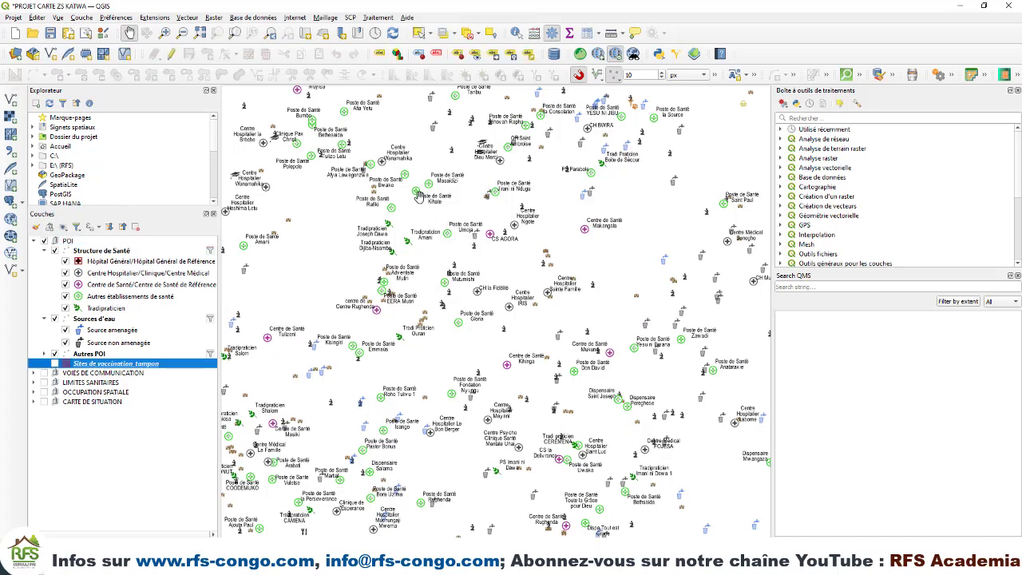
click(54, 363)
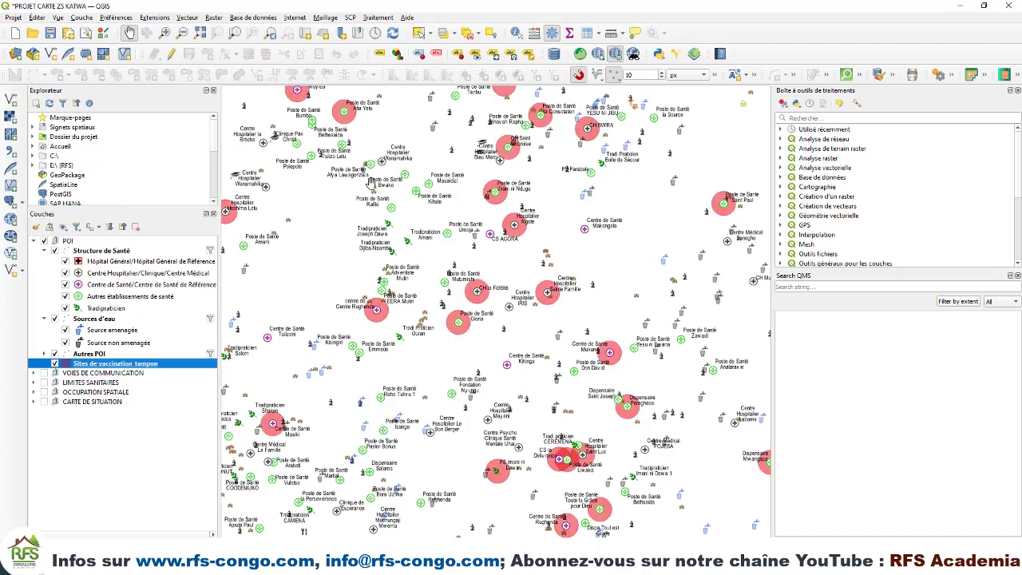
scroll(581, 293, down, 2)
scroll(563, 286, up, 3)
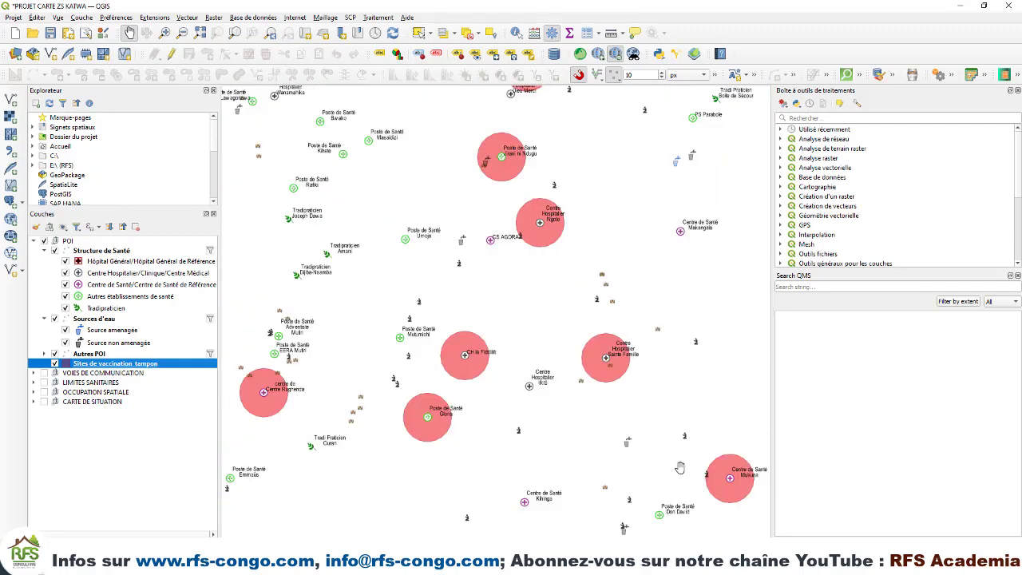
scroll(576, 427, down, 3)
scroll(573, 423, up, 2)
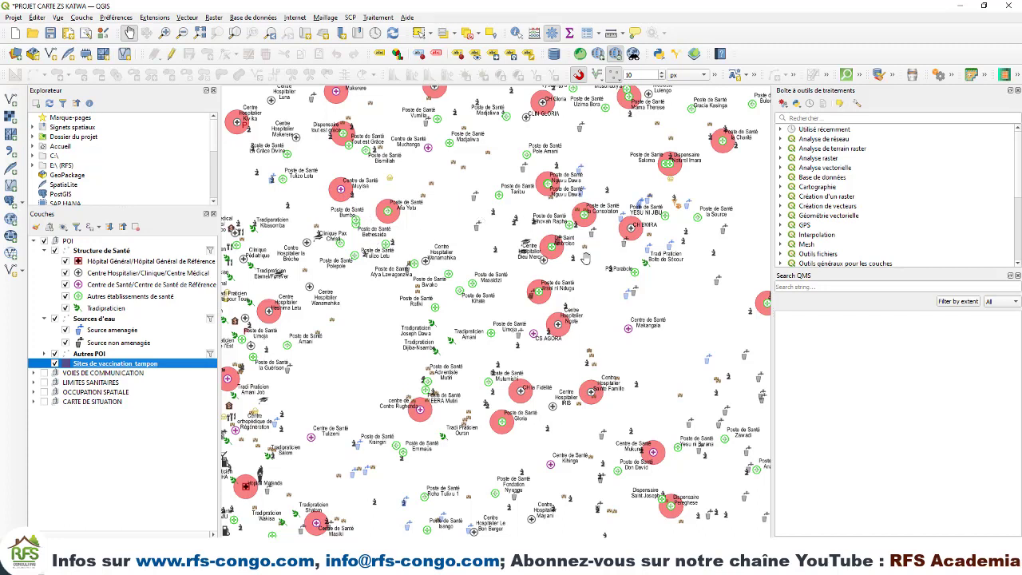
Expand the VOIES DE COMMUNICATION group and show its Réseau routier and Réseau hydrographique layers.
click(34, 373)
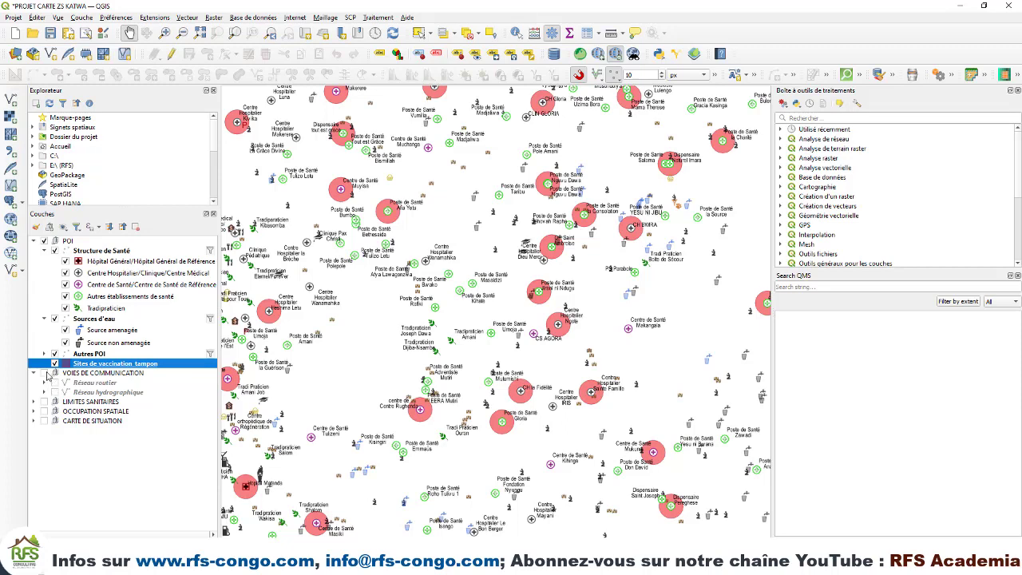
click(91, 385)
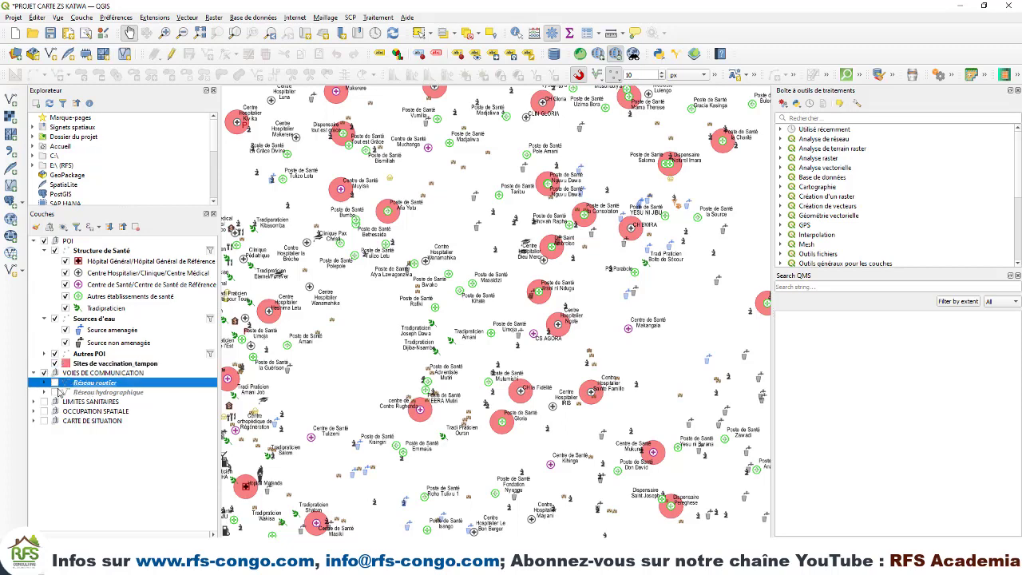
click(55, 384)
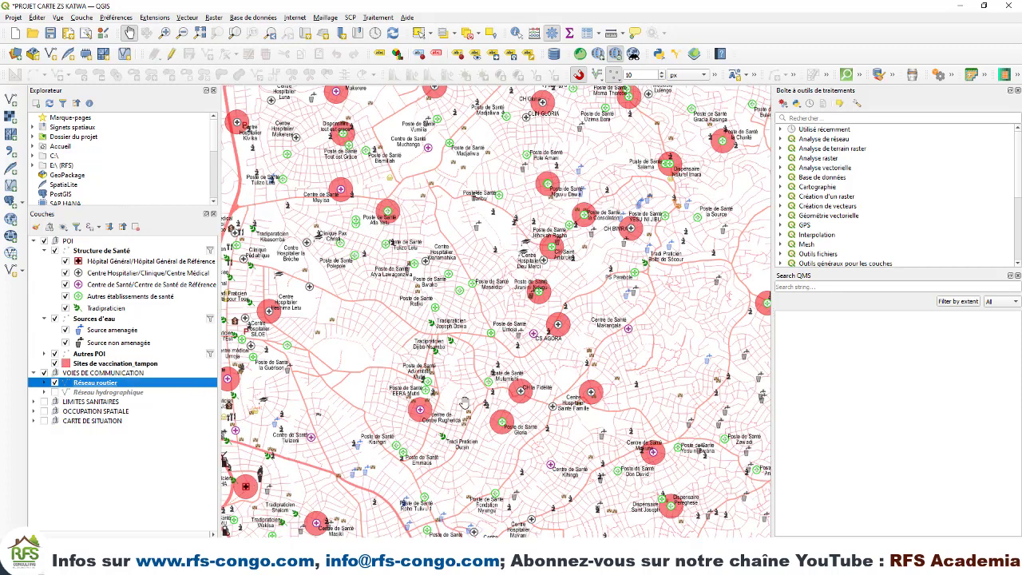
click(55, 392)
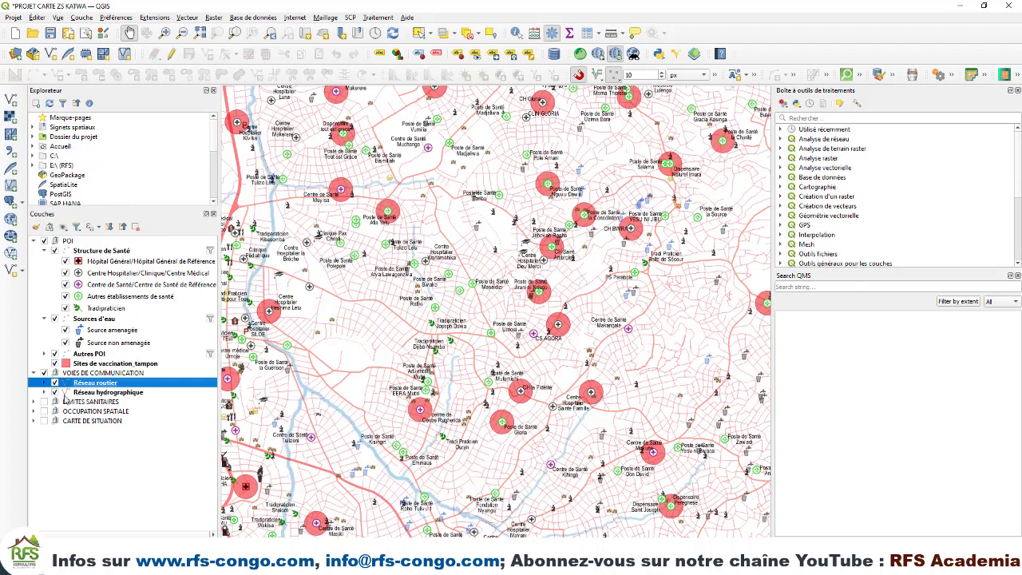
scroll(580, 329, down, 3)
scroll(580, 329, up, 3)
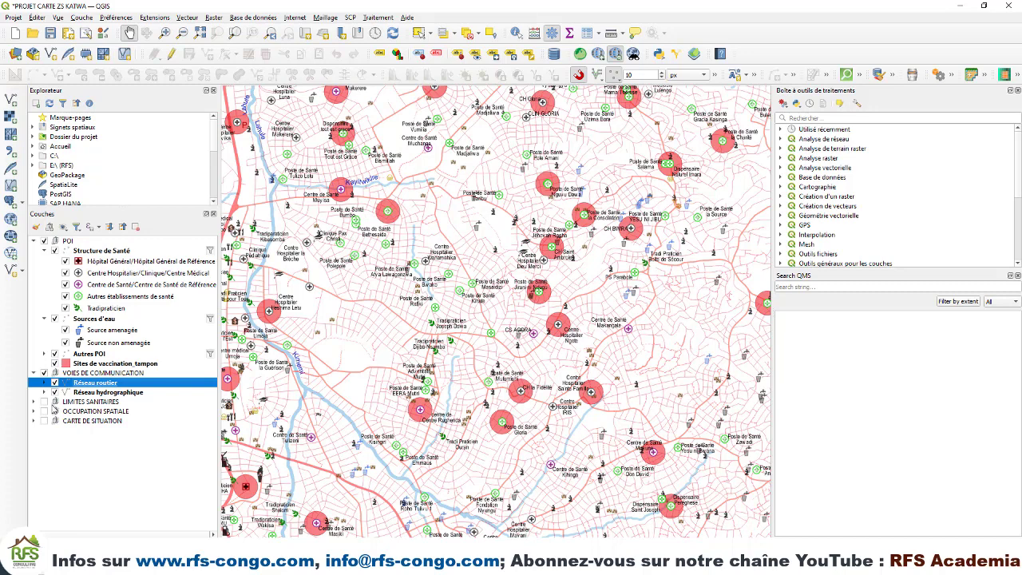
Expand the LIMITES SANITAIRES group and show the Limite de Cellule d'animation communautaire layer.
click(35, 403)
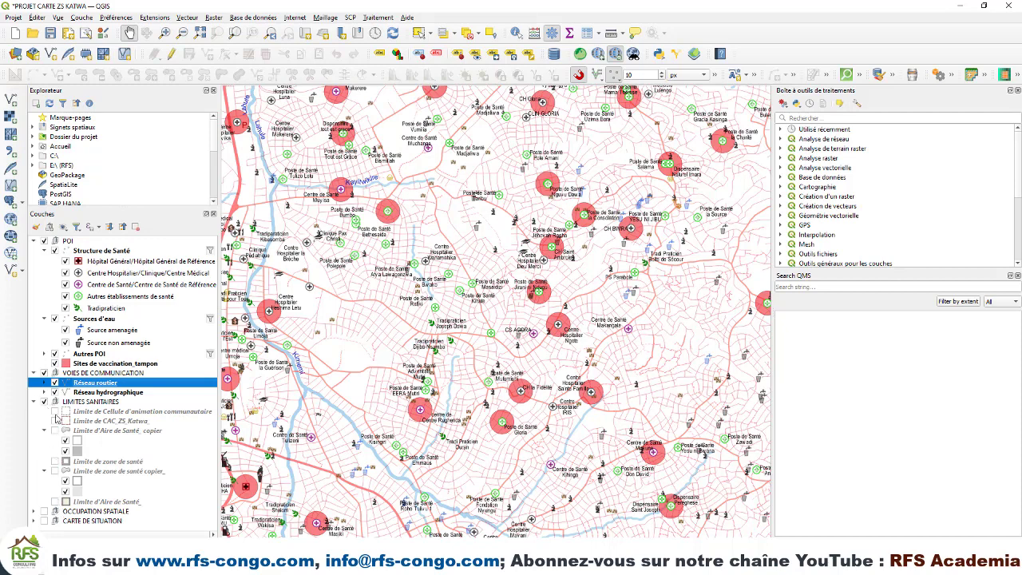
click(54, 411)
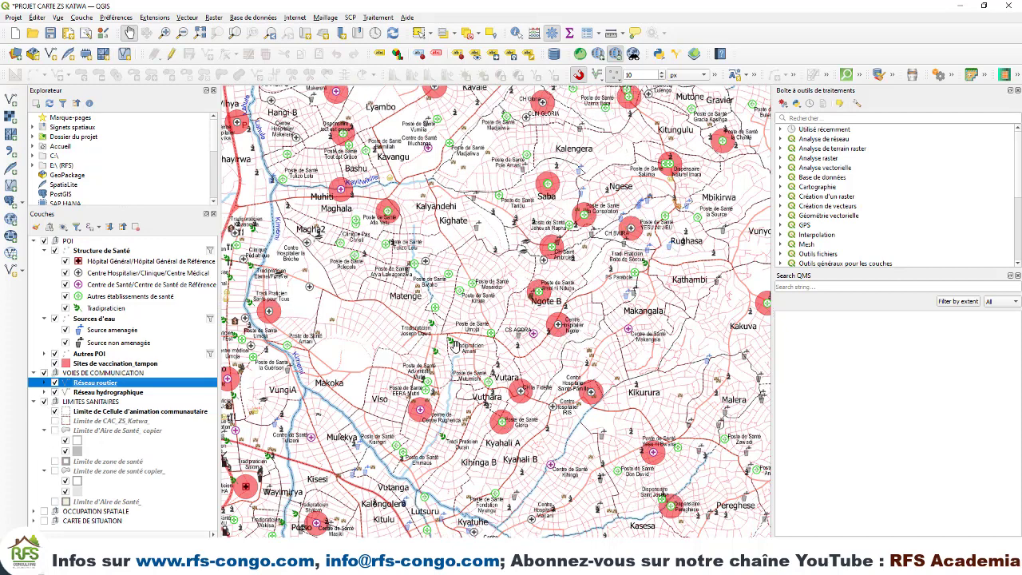
scroll(495, 223, up, 3)
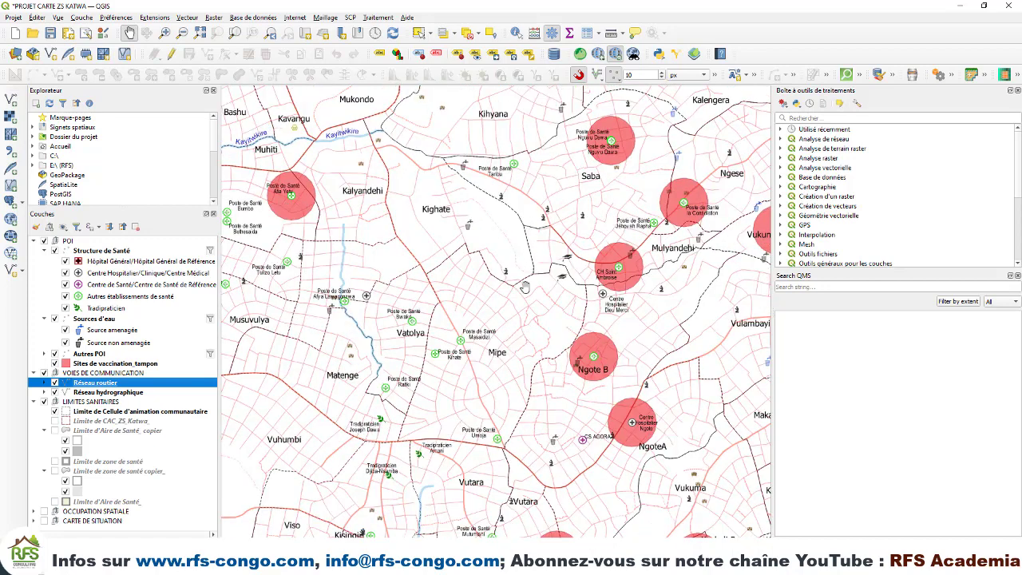
Remove the Limite de CAC_ZS_Katwa_ layer from the project.
click(120, 419)
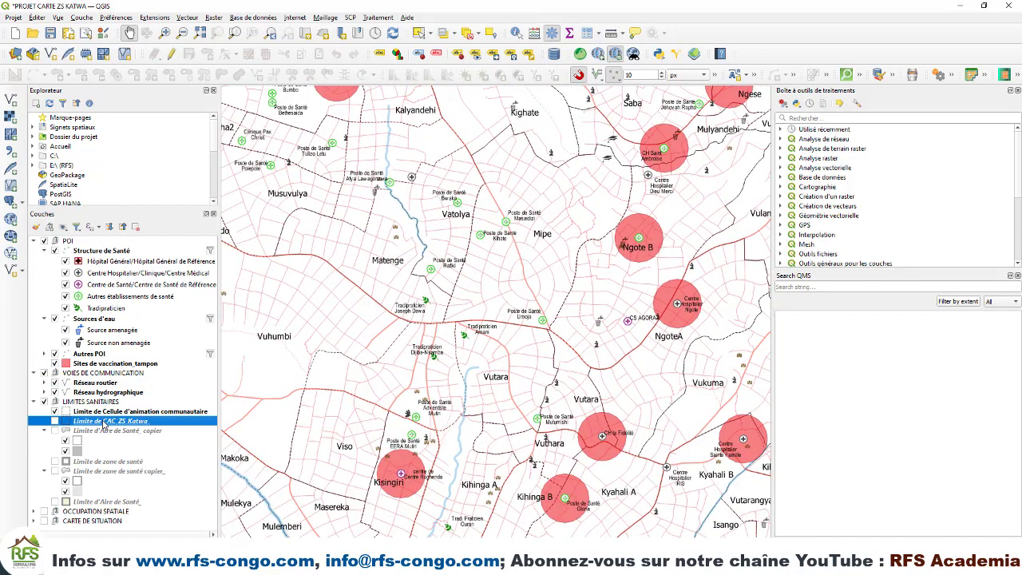
right_click(104, 424)
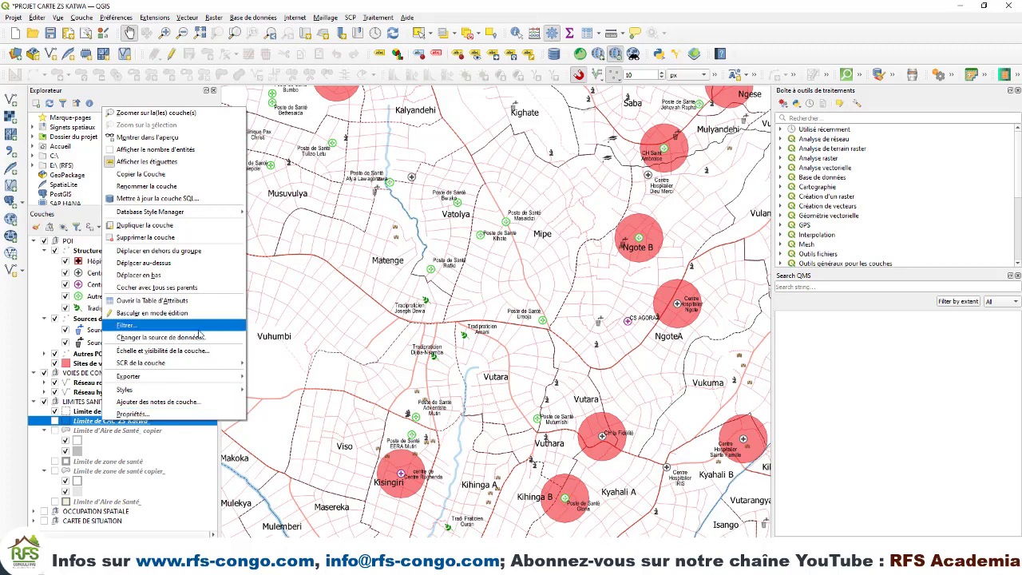
click(142, 237)
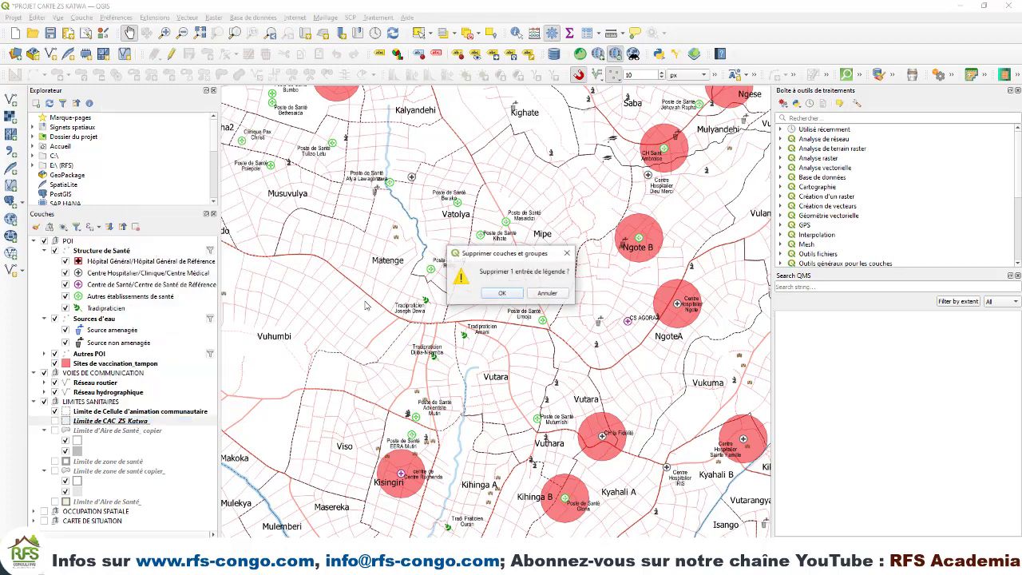
click(495, 296)
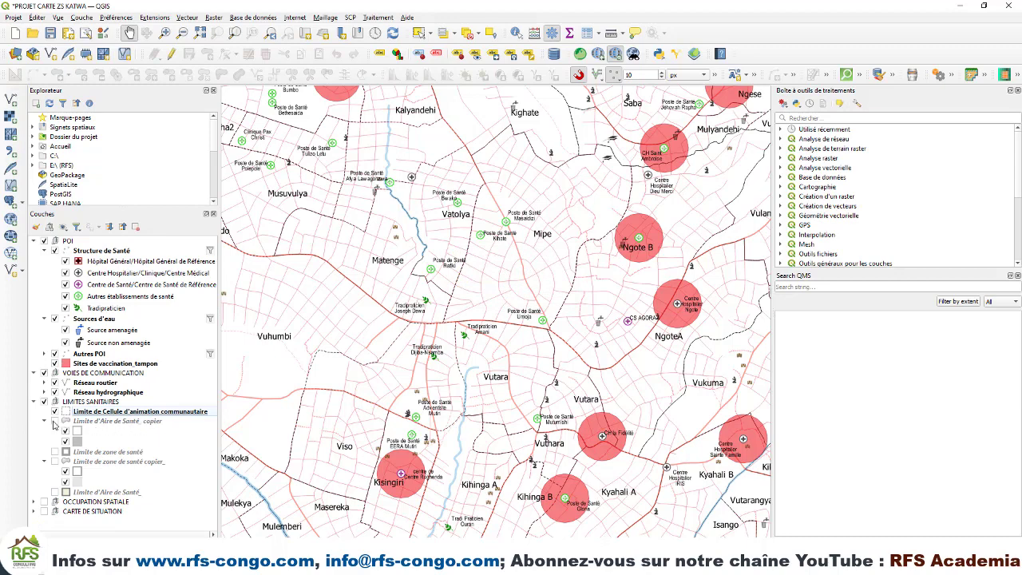
Show the Limite d'Aire de Santé_ copier and Limite de zone de santé layers and inspect the boundaries.
click(54, 421)
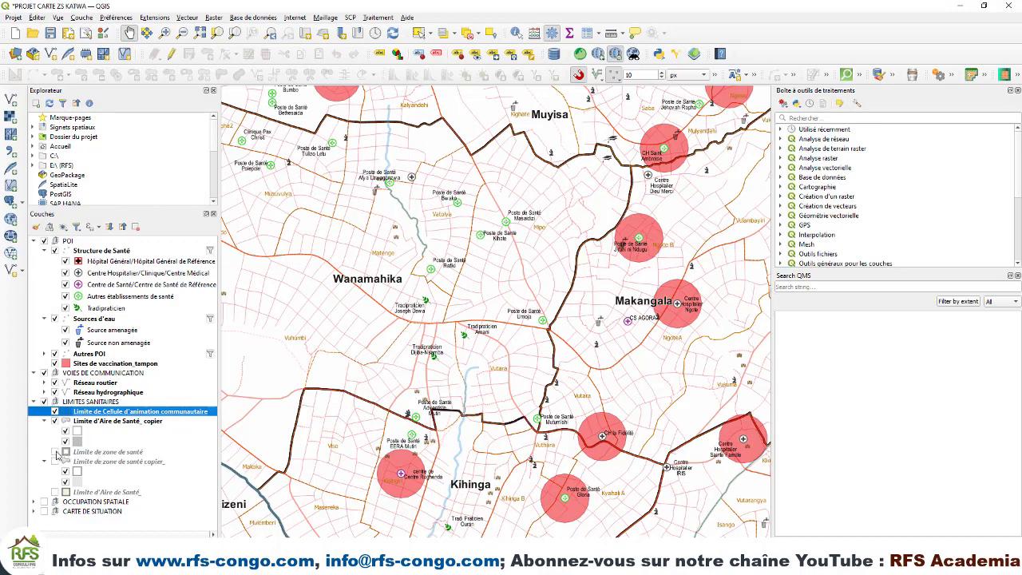
click(55, 453)
scroll(405, 386, down, 3)
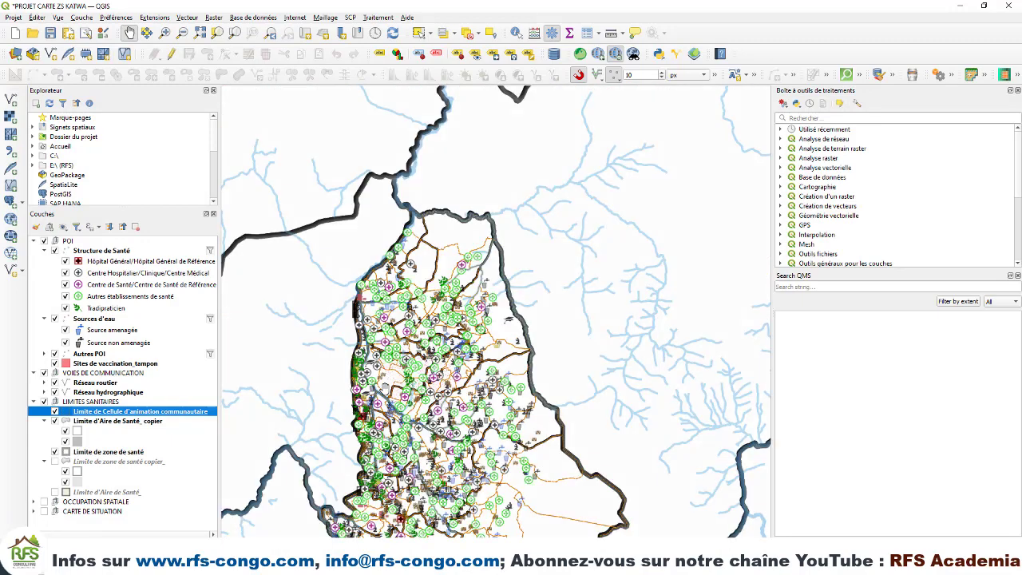
scroll(370, 400, up, 2)
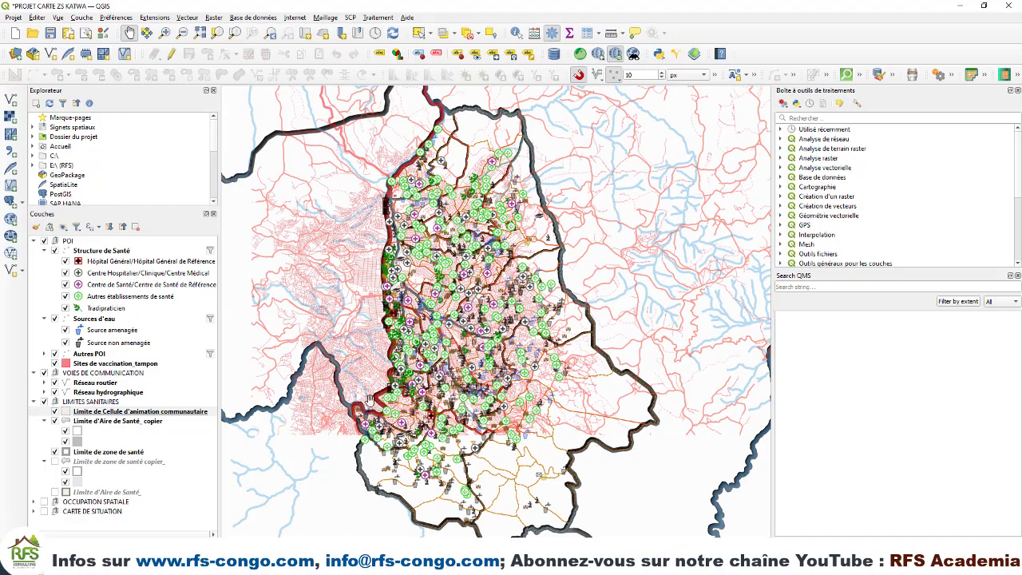
scroll(370, 399, up, 5)
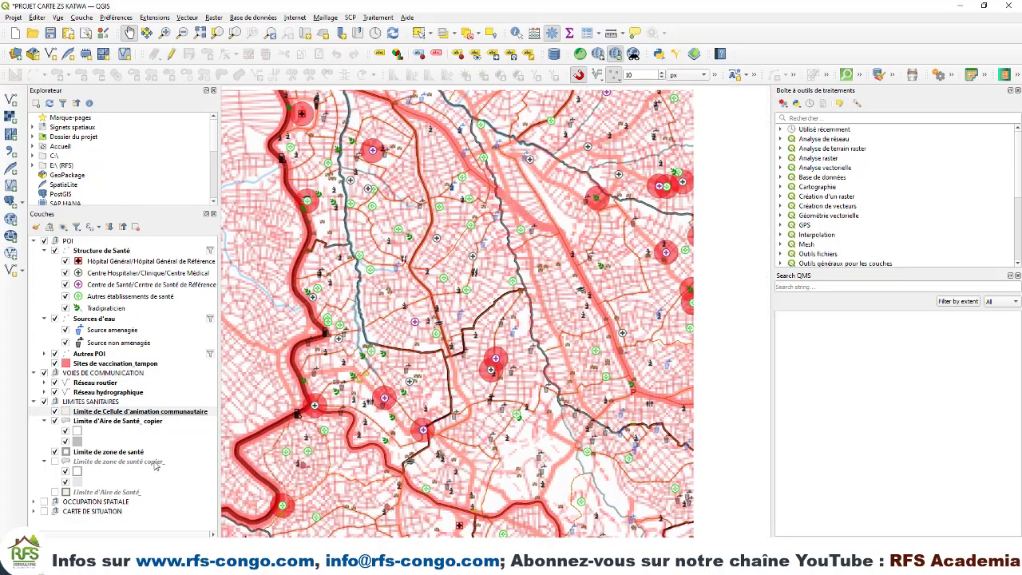
Expand the OCCUPATION SPATIALE group and show the Bâtiments layer around the Vuhika area.
click(33, 503)
scroll(99, 416, down, 5)
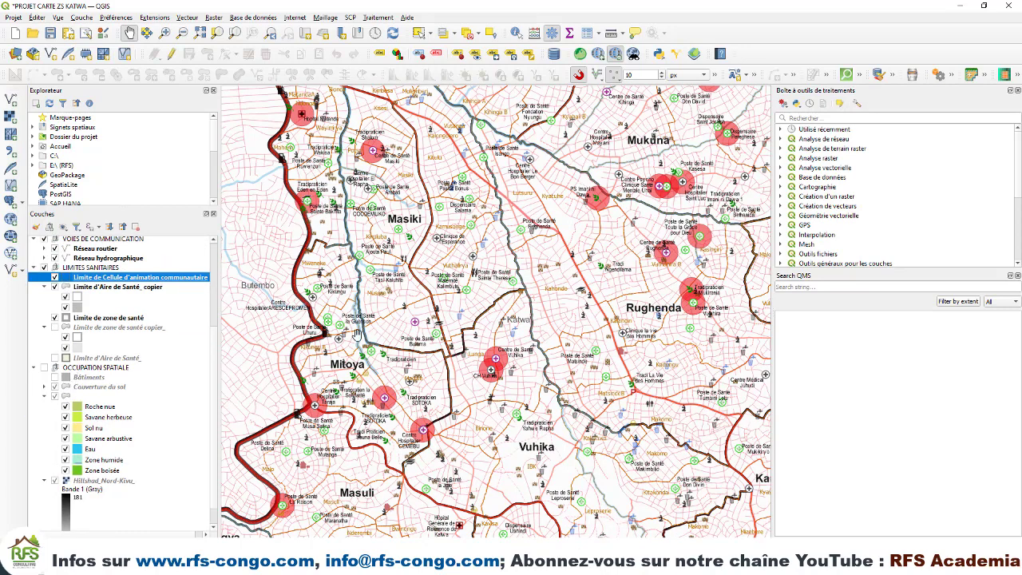
scroll(540, 272, up, 1)
scroll(540, 272, up, 1)
scroll(539, 273, down, 1)
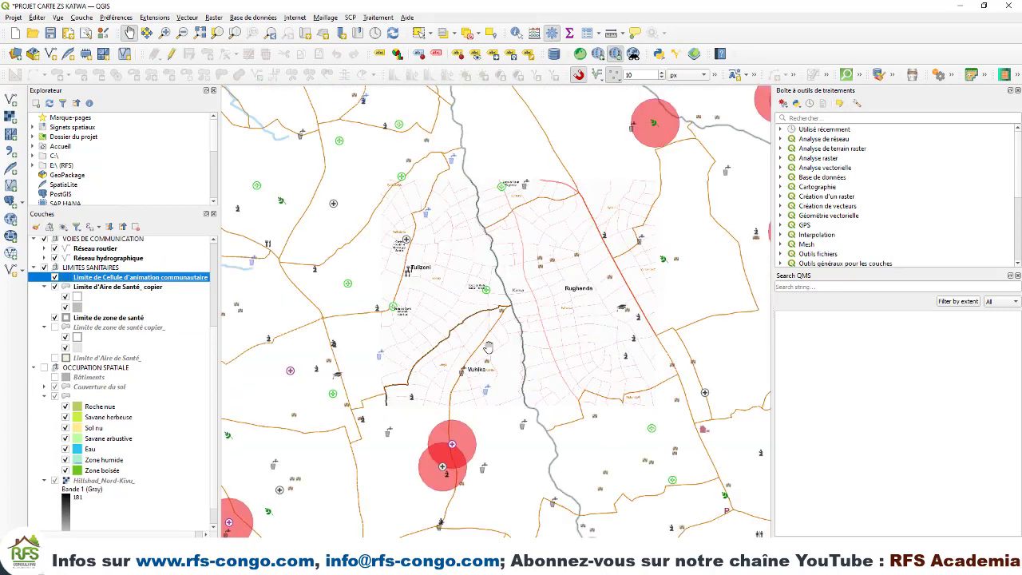
drag(476, 361, 475, 288)
scroll(475, 288, up, 1)
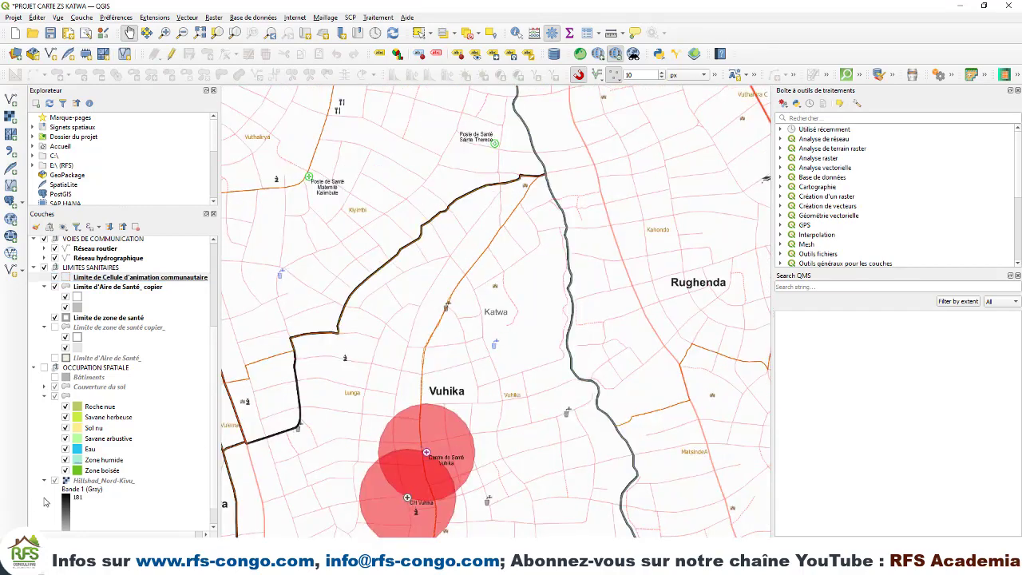
click(55, 376)
drag(412, 238, 570, 228)
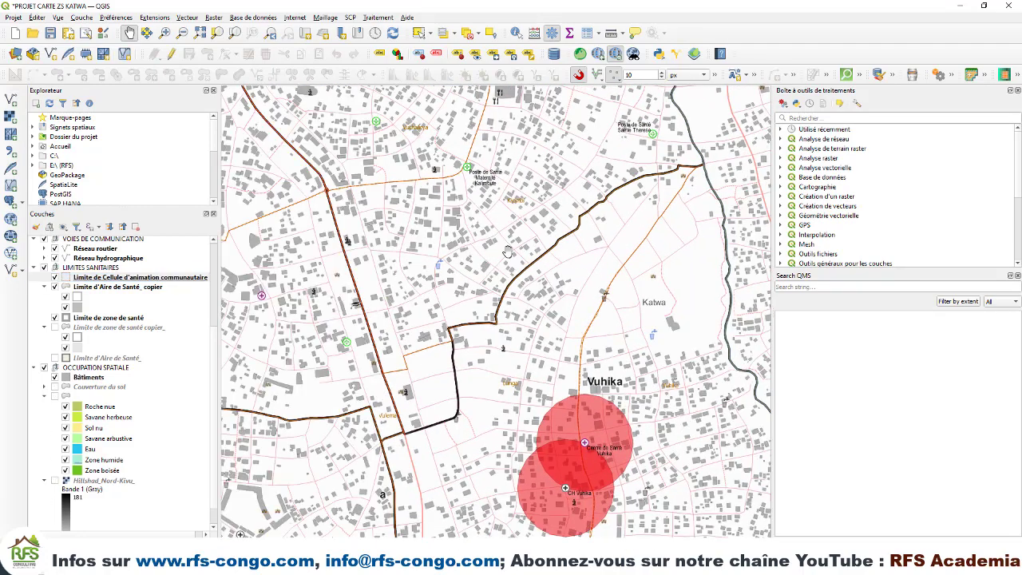
Show the Couverture du sol layer and the unnamed land-cover layer below it, and inspect them around Vuhika and Kambuli.
click(55, 387)
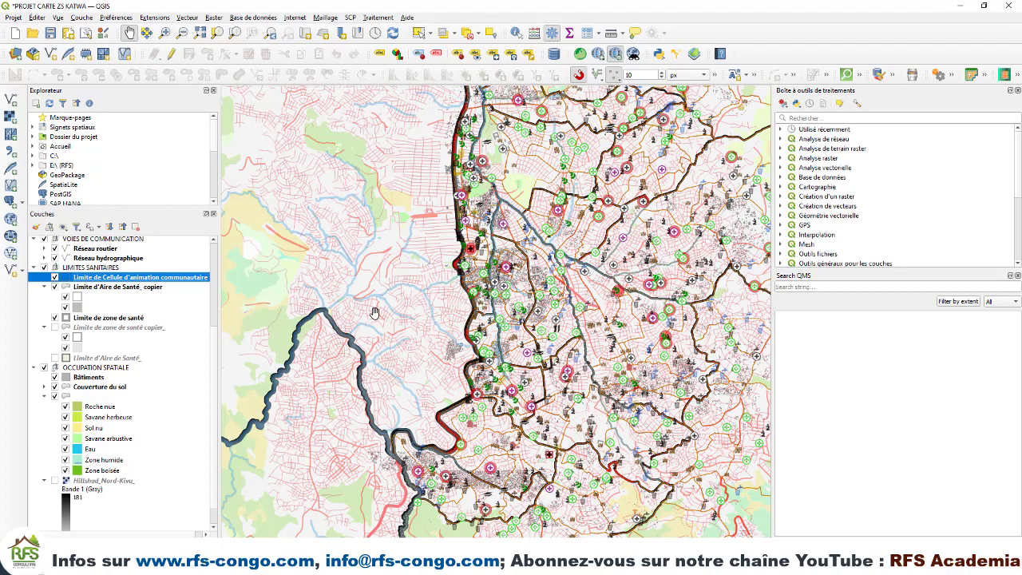
drag(427, 348, 238, 308)
scroll(468, 452, up, 2)
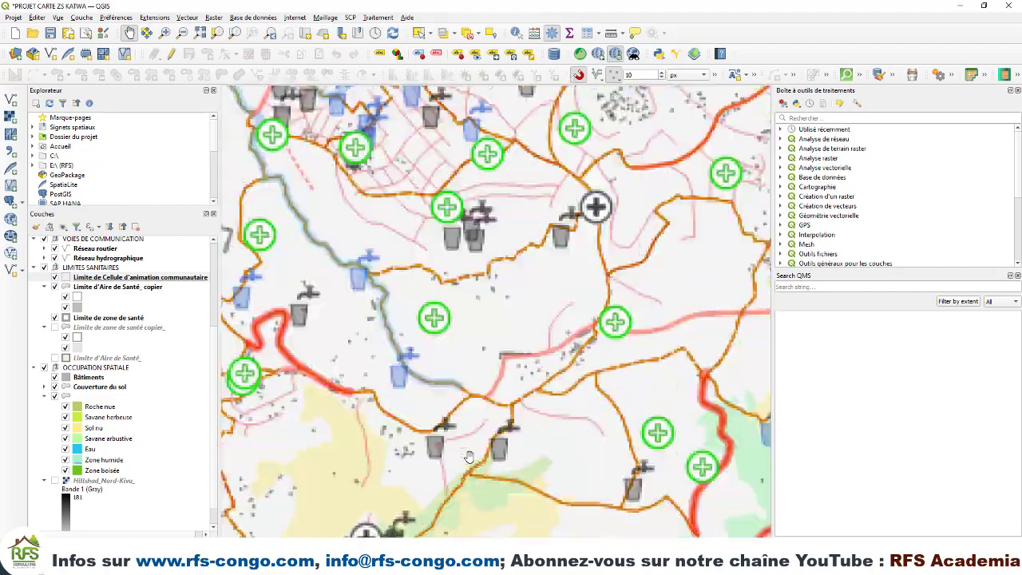
scroll(469, 455, up, 2)
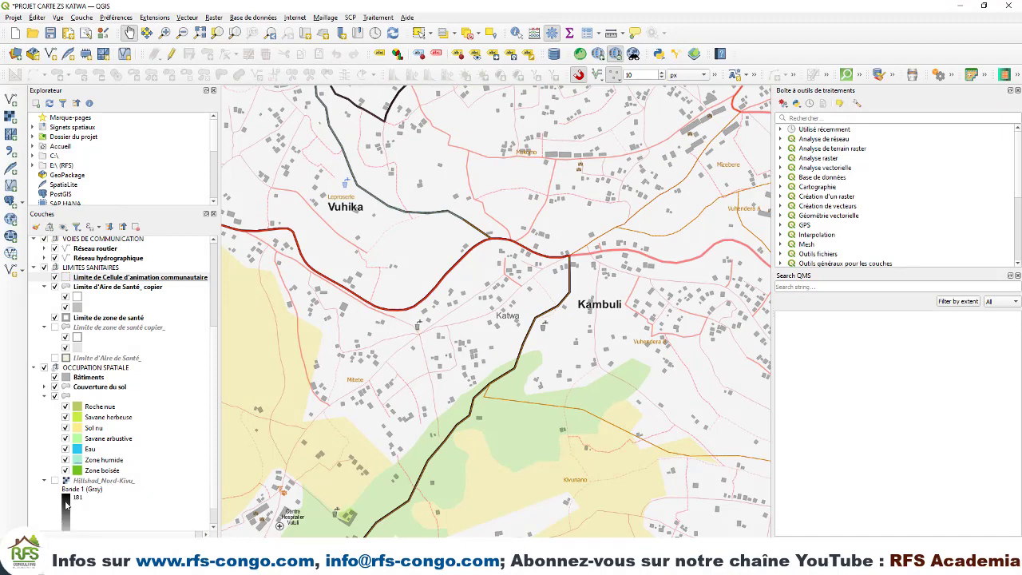
Show the Hillshad_Nord-Kivu_ relief layer and inspect it beneath the land cover.
click(55, 481)
scroll(457, 353, down, 2)
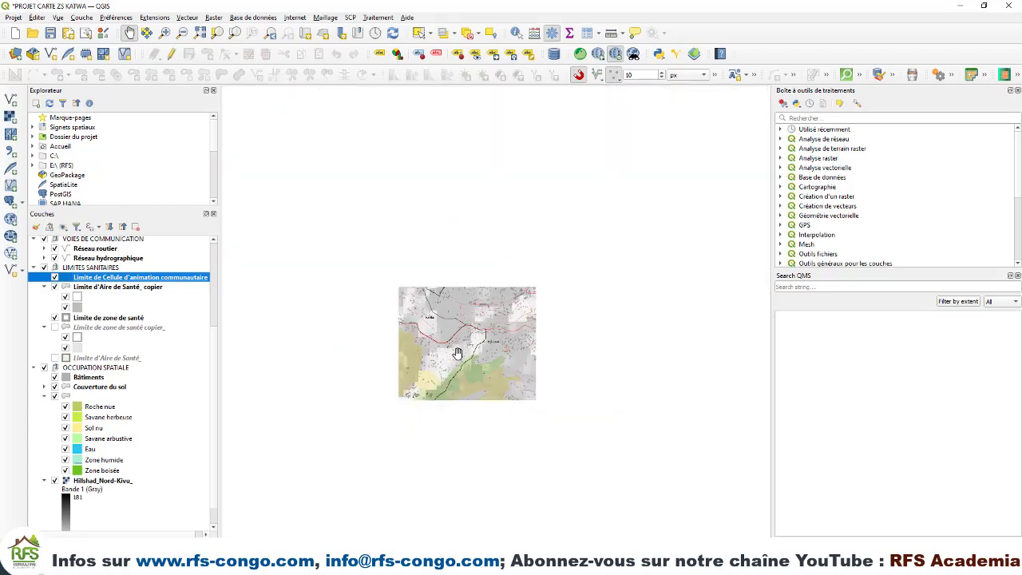
scroll(523, 365, down, 2)
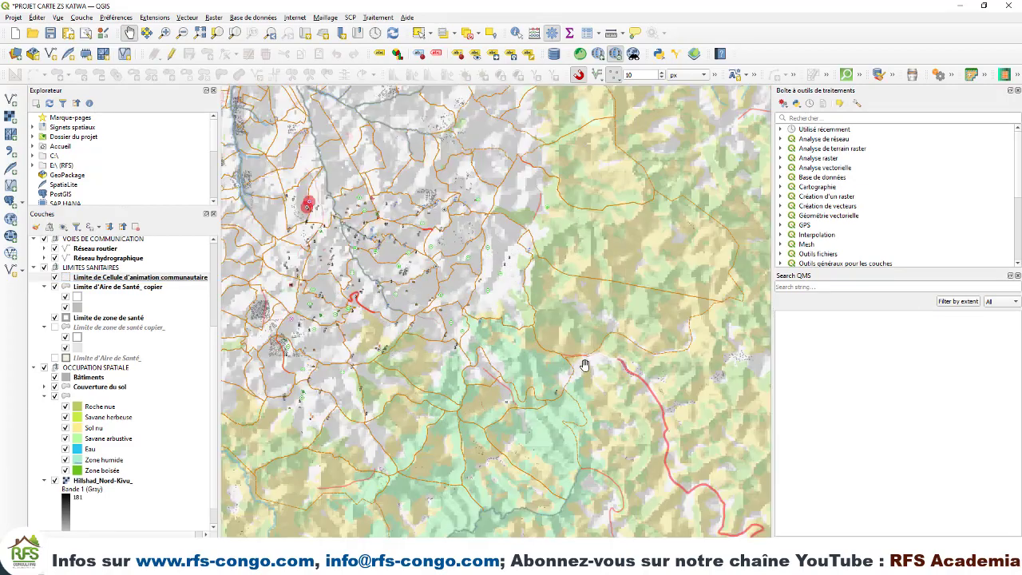
scroll(527, 309, up, 2)
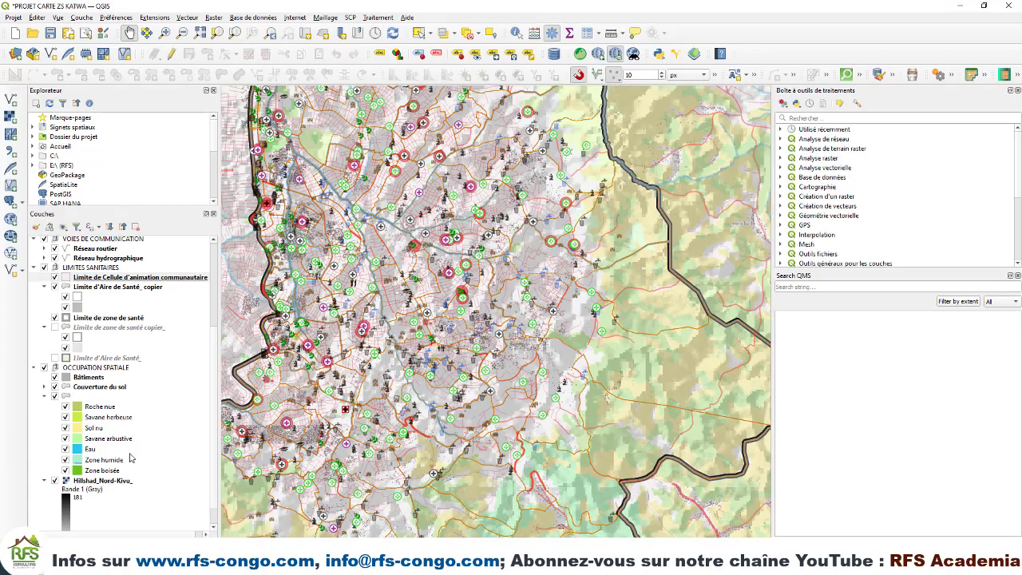
scroll(86, 490, down, 1)
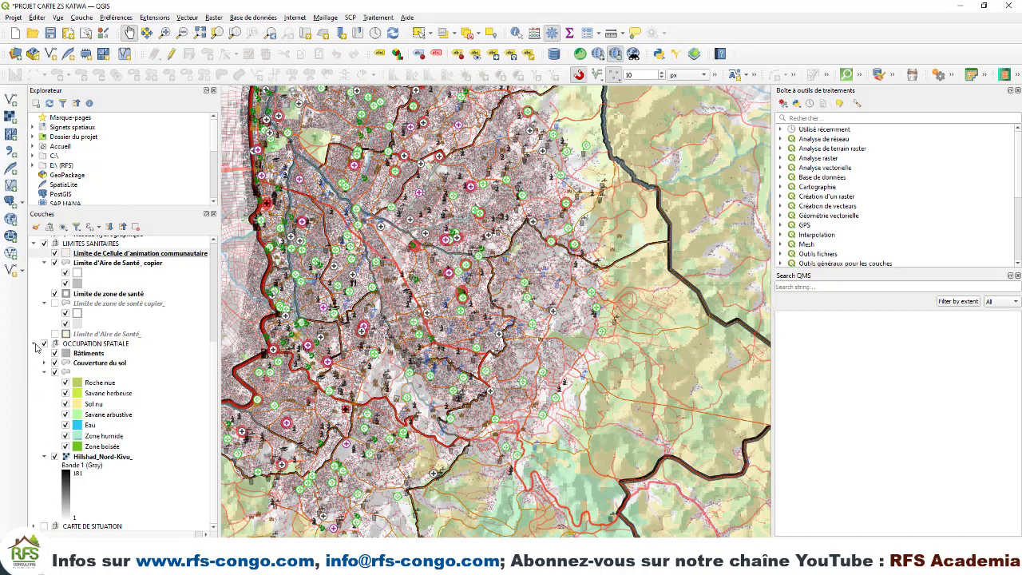
Review the map with its thematic layers switched on around Rughenda and Mukuna, and save the project.
scroll(38, 345, up, 5)
drag(451, 180, 537, 254)
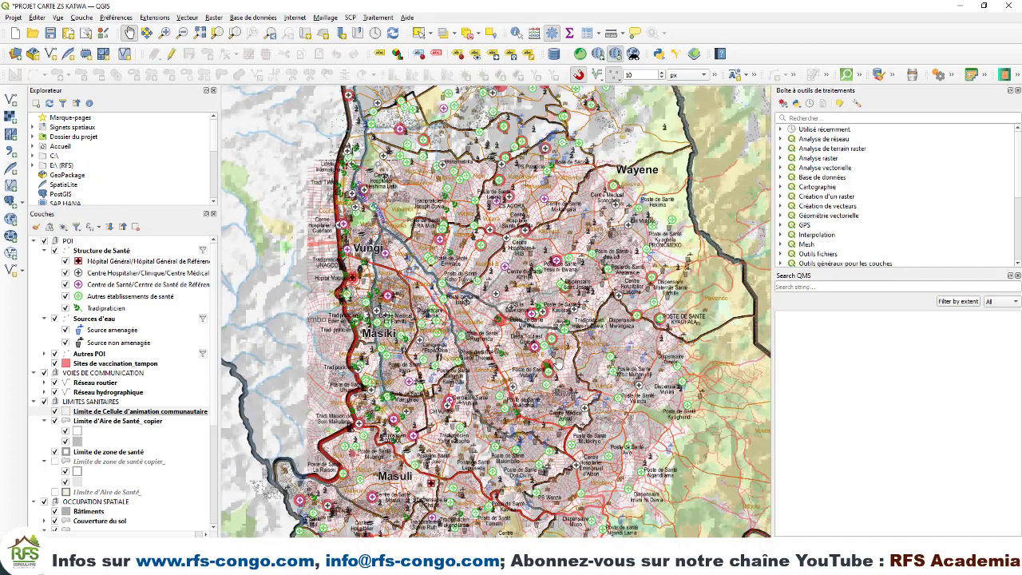
scroll(543, 340, up, 1)
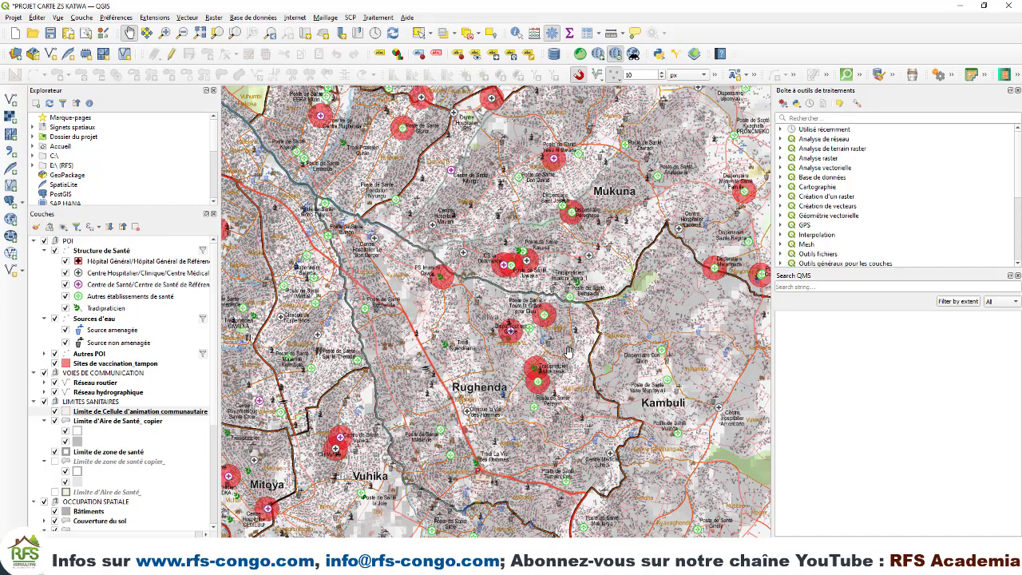
click(50, 32)
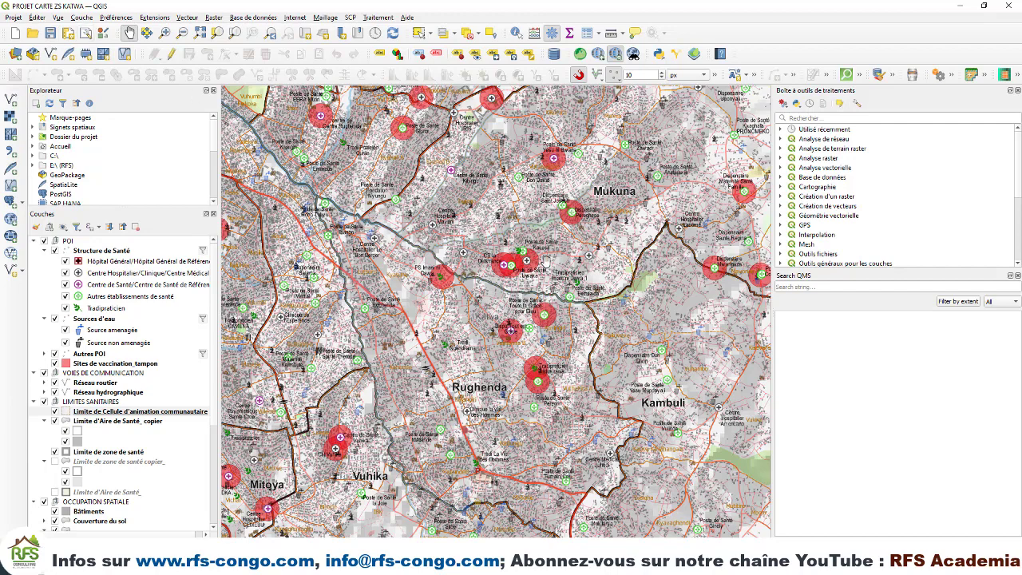
drag(570, 264, 532, 271)
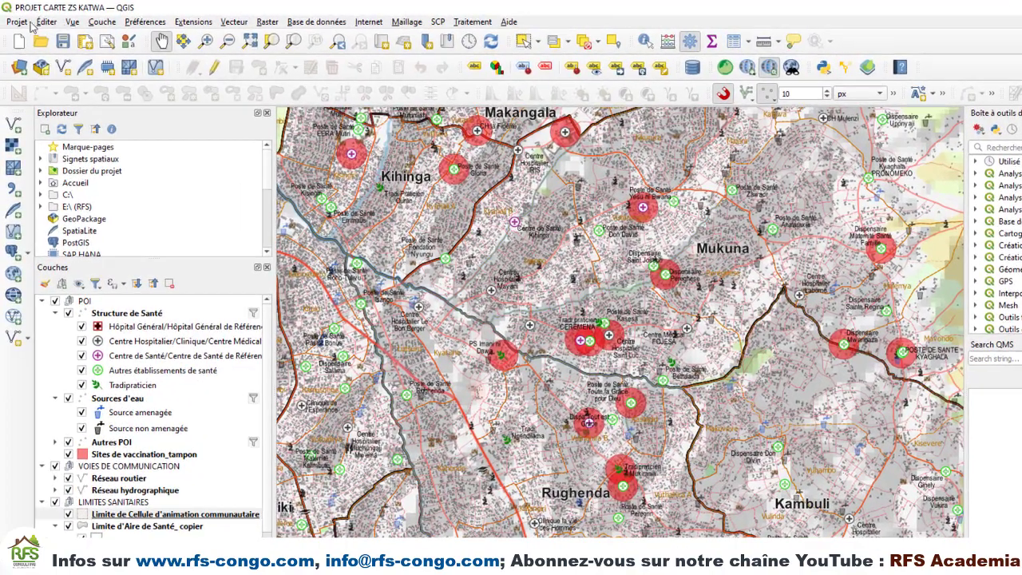
Create a new print layout titled ATLAS_AS.
click(17, 22)
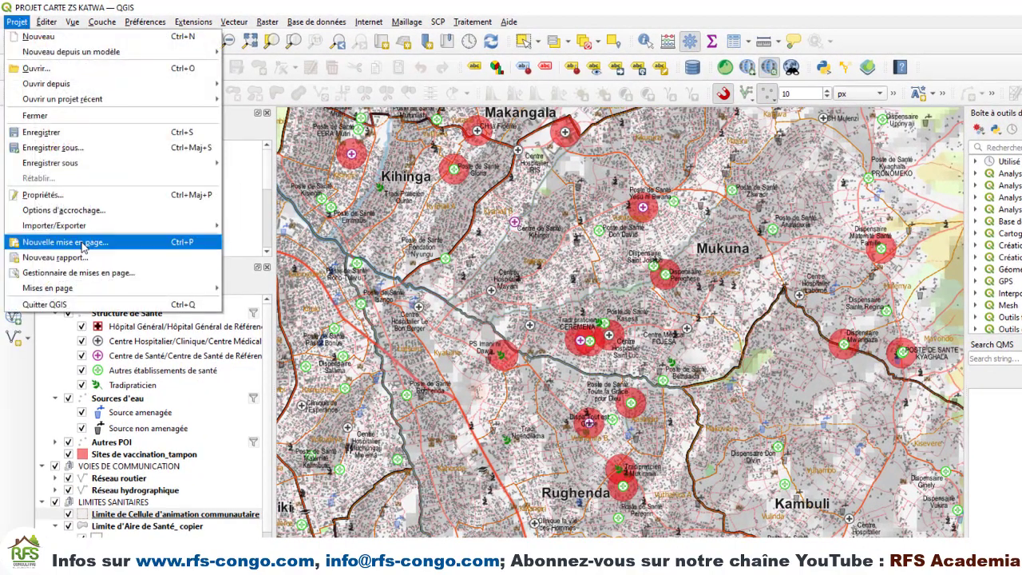
click(84, 245)
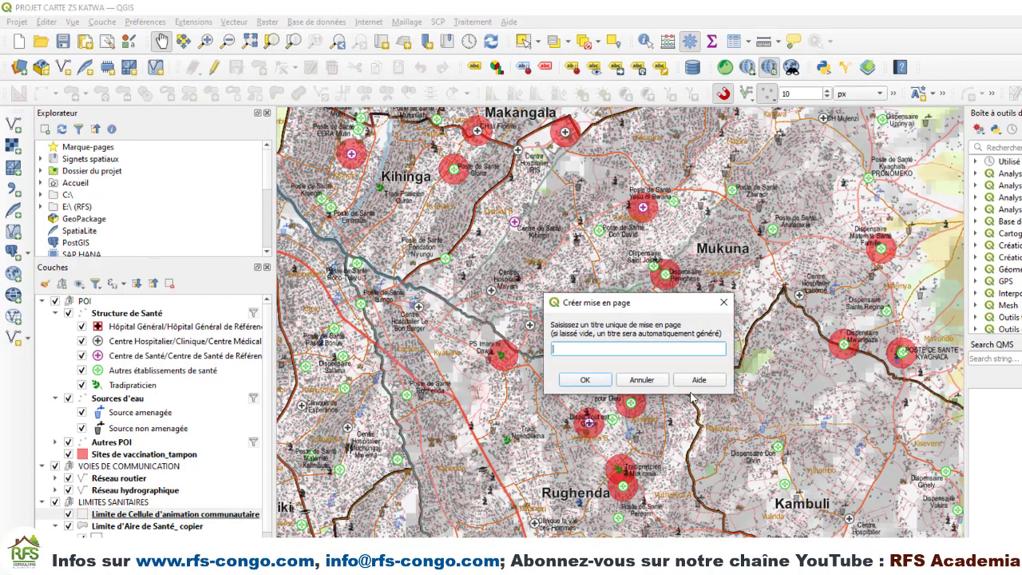
text(ATLAS_AS)
click(585, 381)
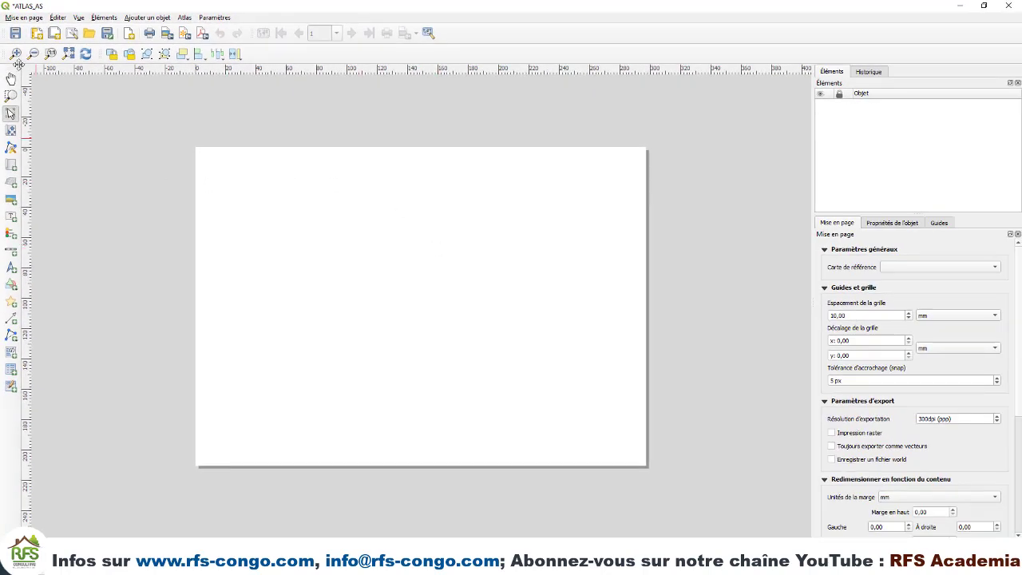
click(24, 17)
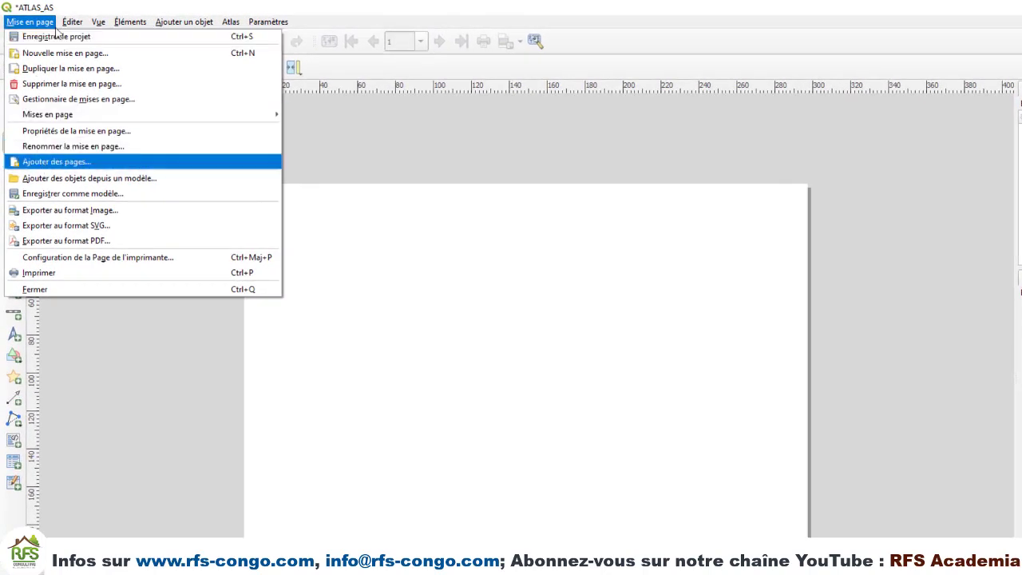
mouse_move(74, 23)
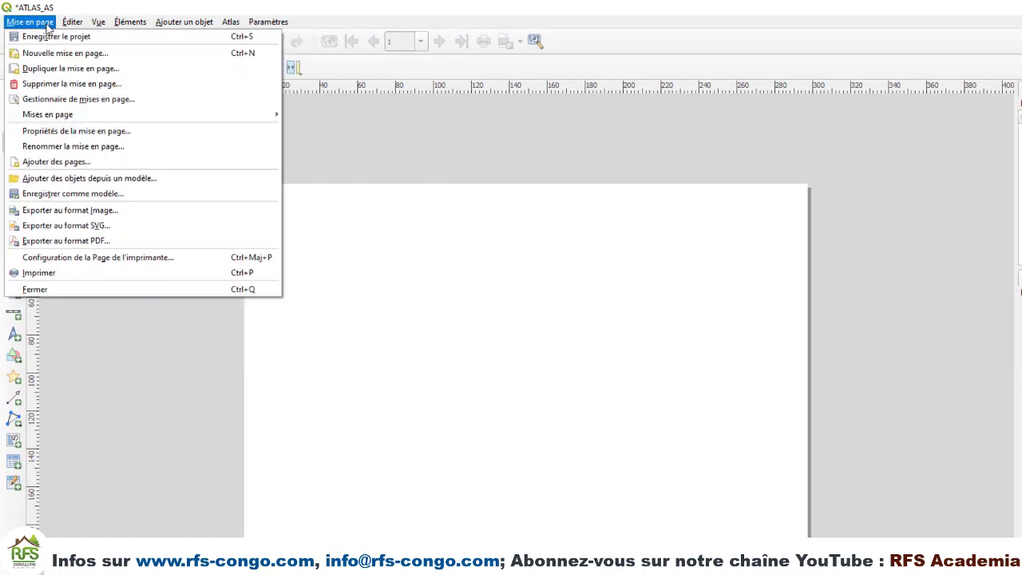
click(82, 12)
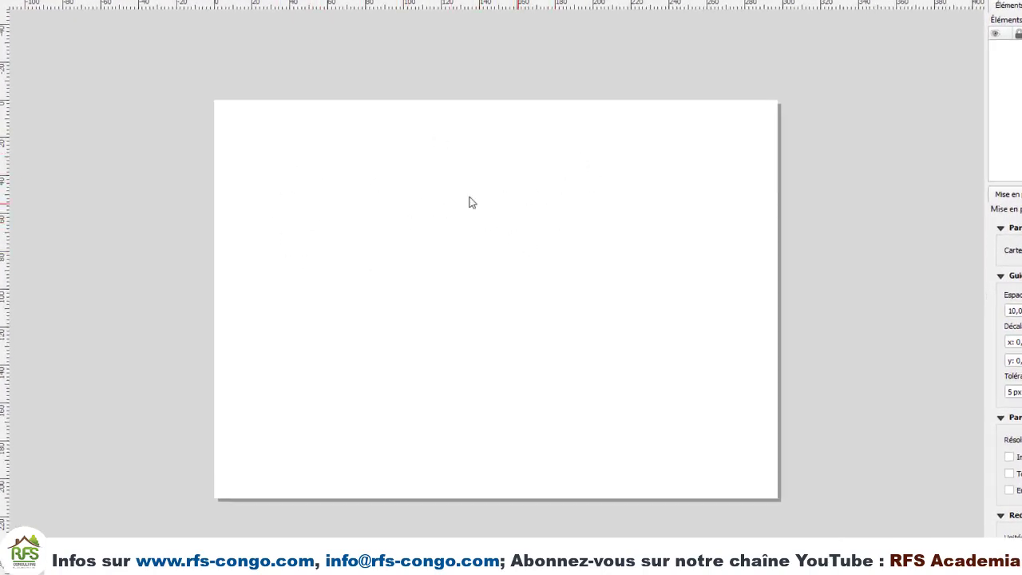
Open the layout page's properties, widen the properties area and choose A4 as the page size.
right_click(644, 165)
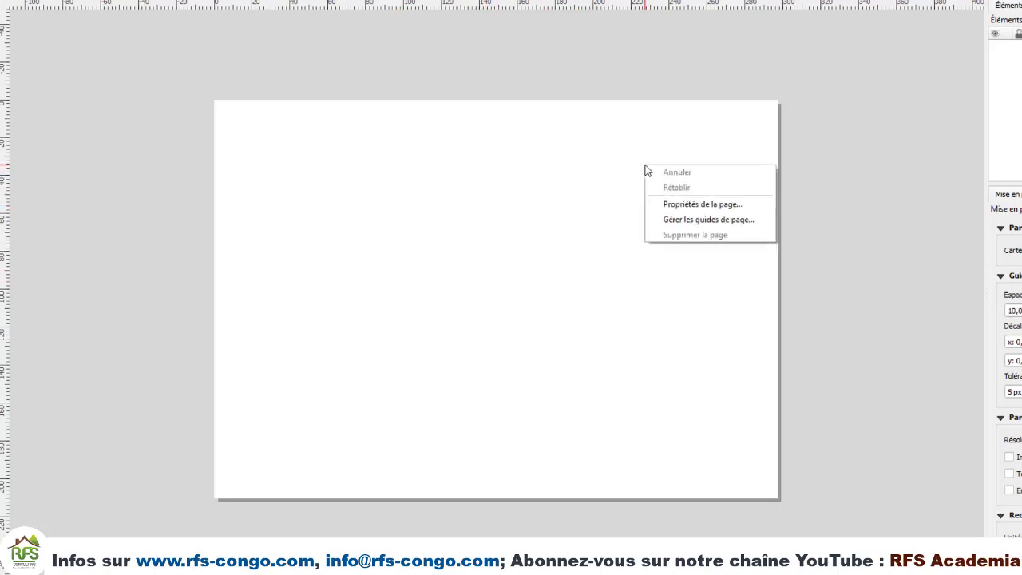
click(688, 205)
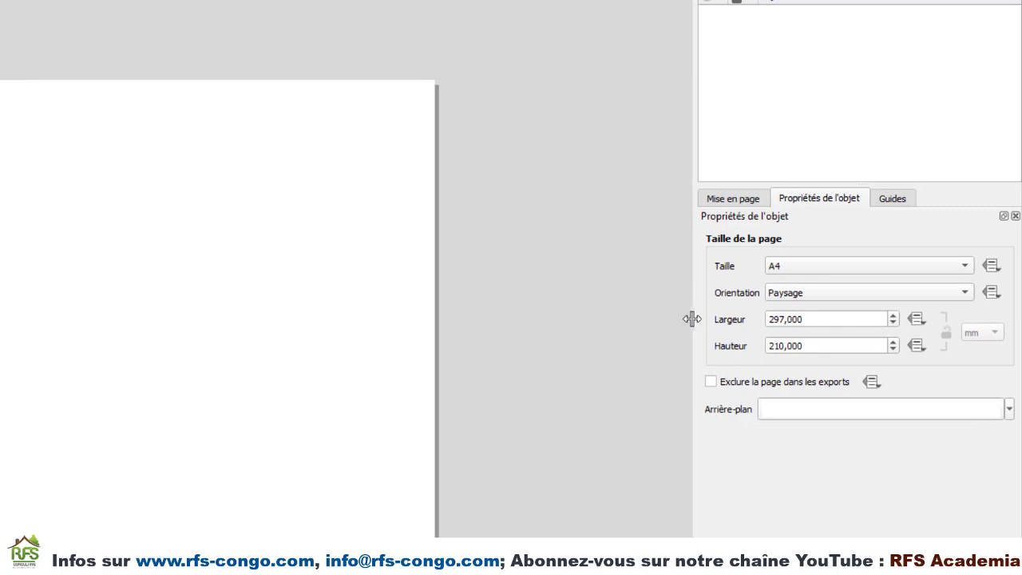
drag(689, 319, 640, 317)
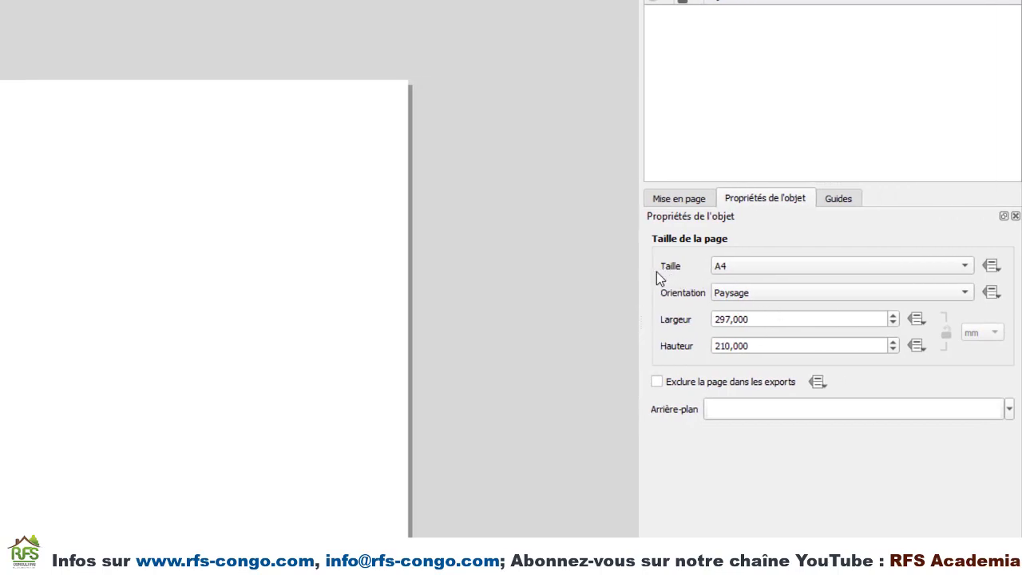
click(728, 272)
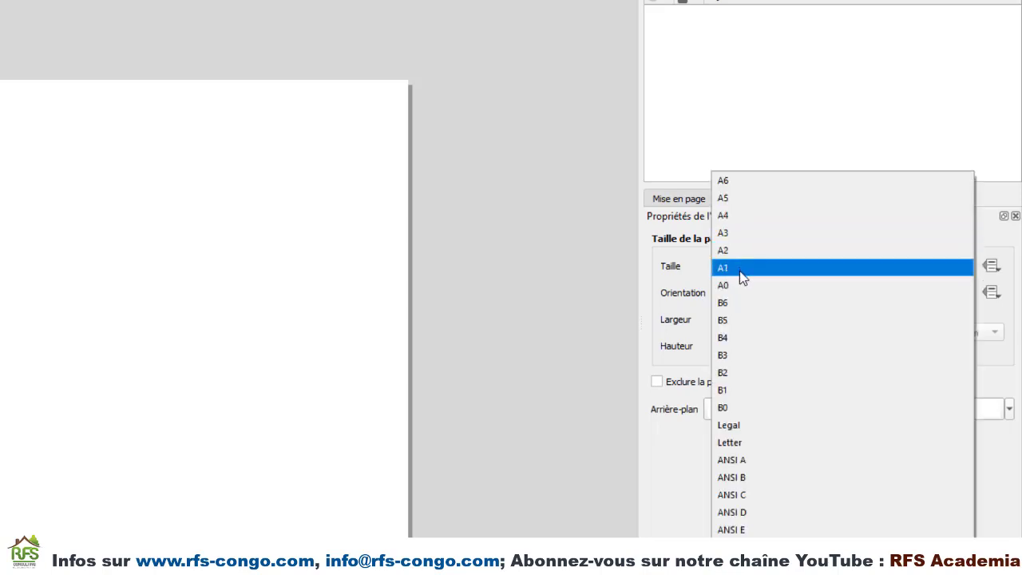
click(730, 217)
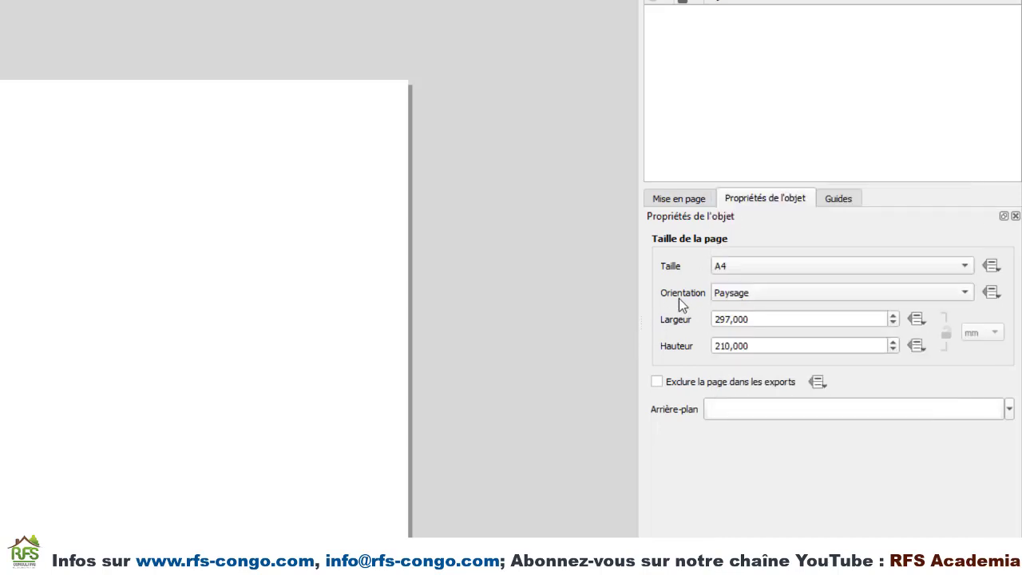
Try the page in Portrait orientation, then return it to Paysage.
click(736, 295)
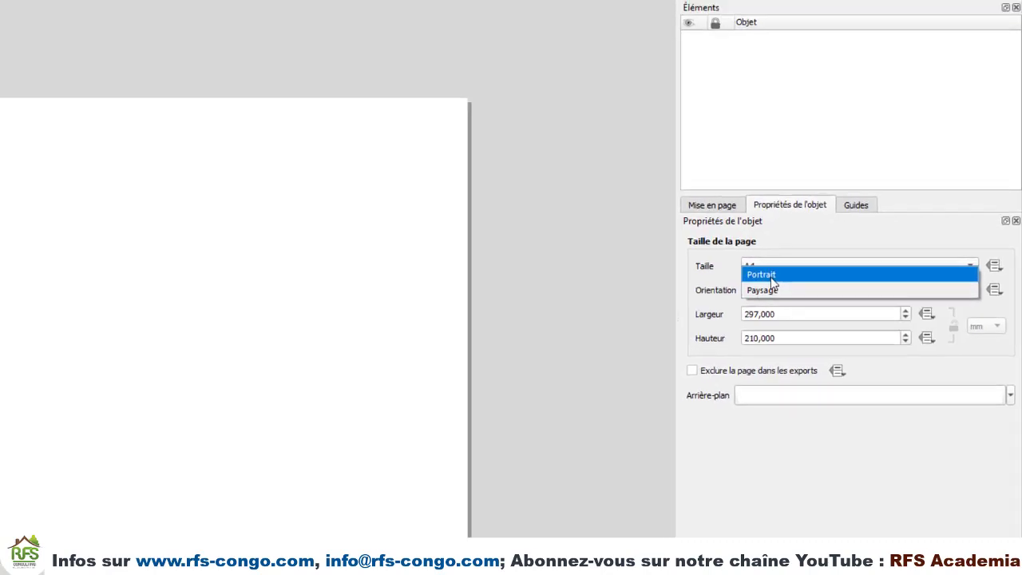
click(770, 279)
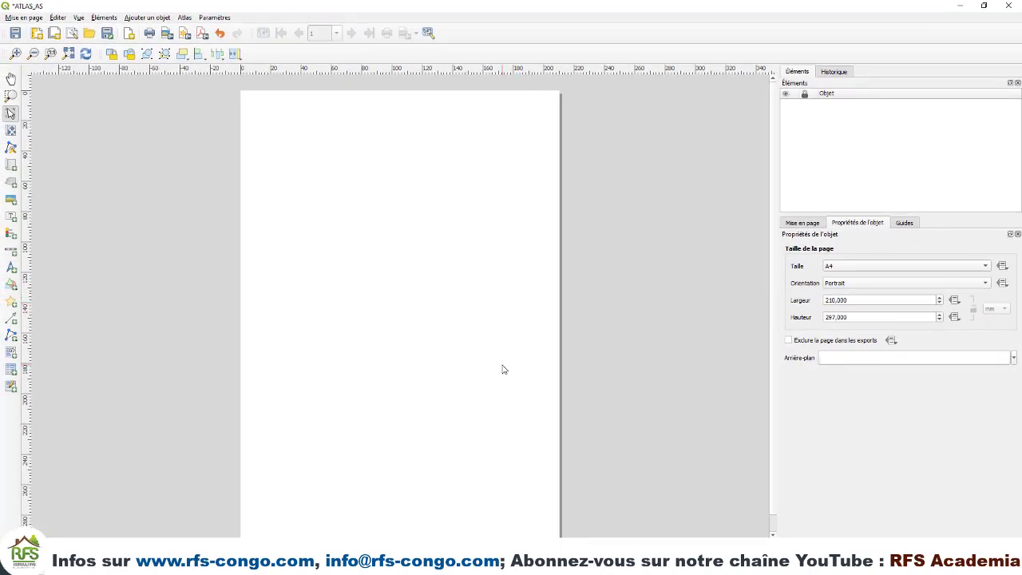
click(841, 285)
click(842, 295)
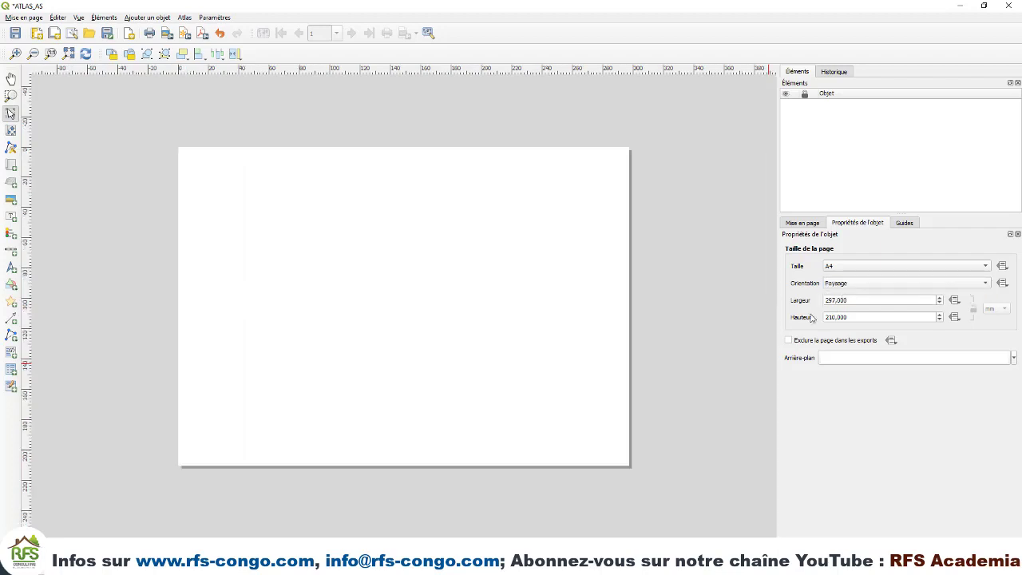
click(842, 284)
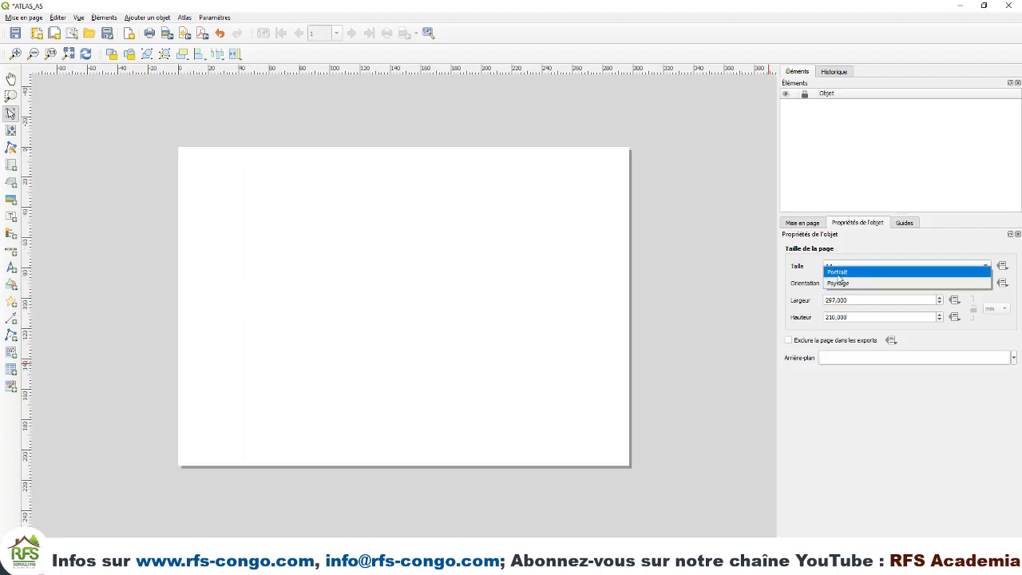
click(809, 276)
click(838, 268)
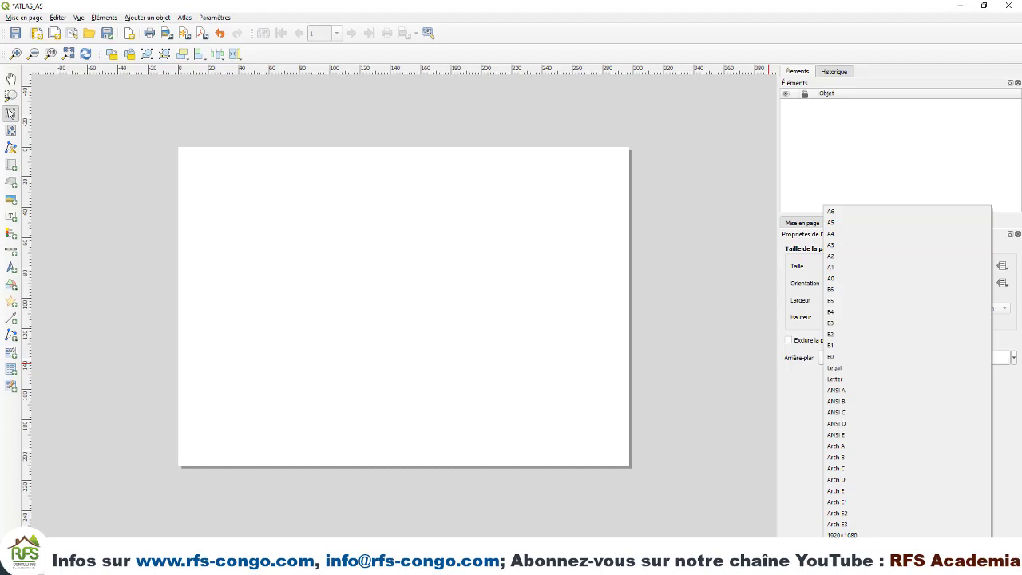
click(799, 476)
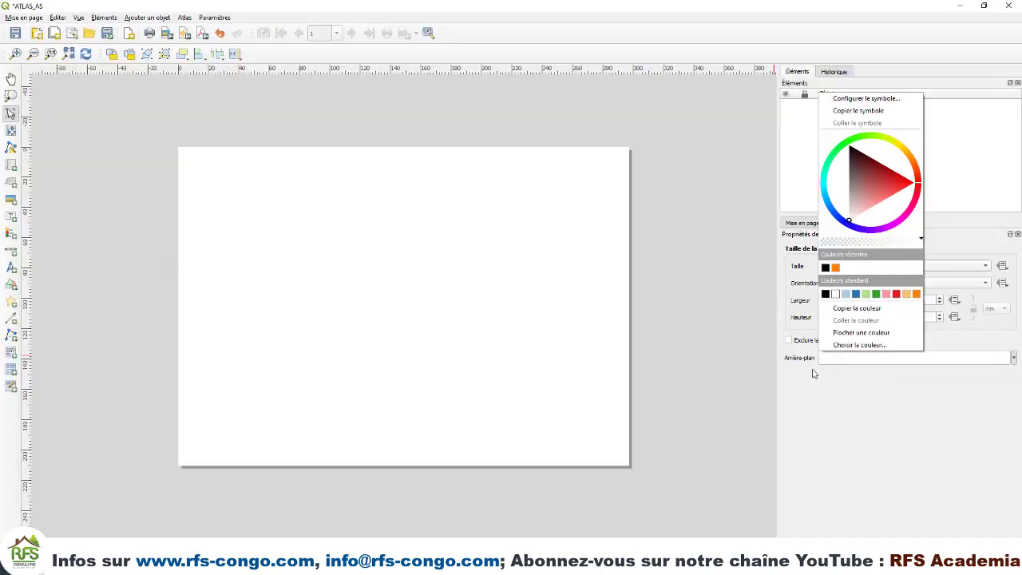
Try pink and light blue as the page background colour, then return it to white.
click(801, 374)
click(1012, 359)
click(886, 293)
click(1012, 359)
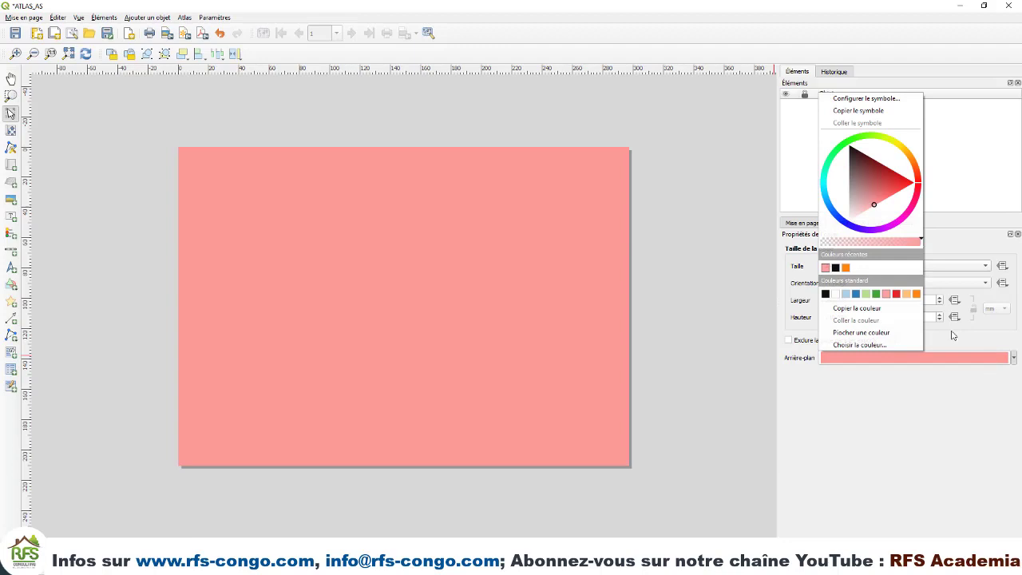
click(845, 294)
click(1012, 360)
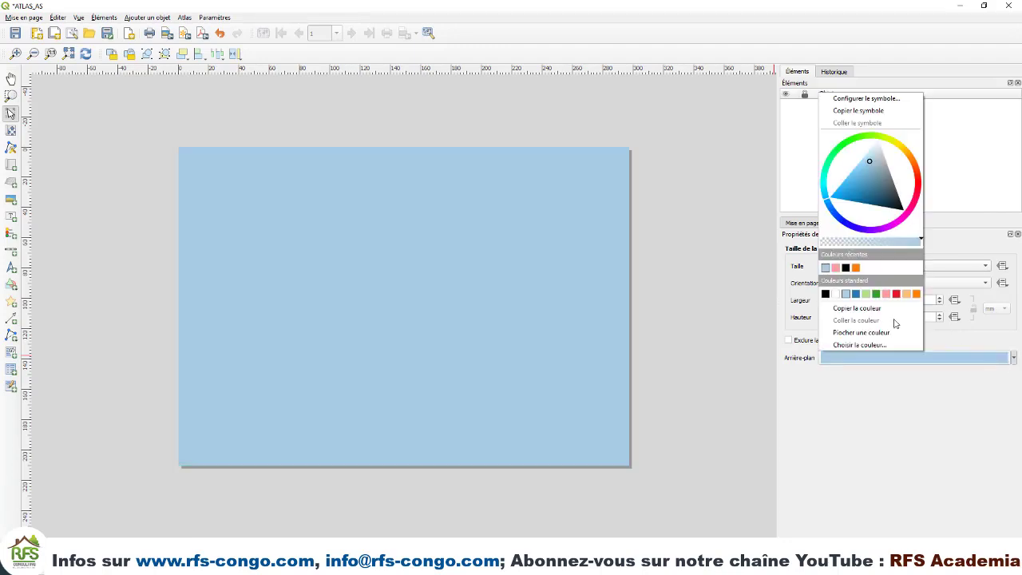
click(836, 300)
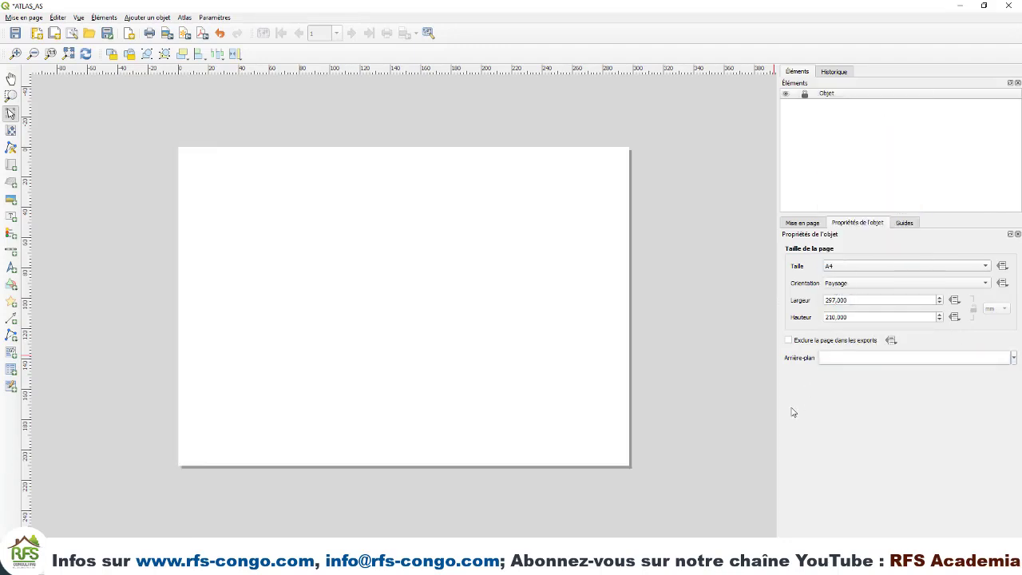
Add a map to the page, nearly full height and covering about three quarters of the width from the left margin.
scroll(412, 295, up, 2)
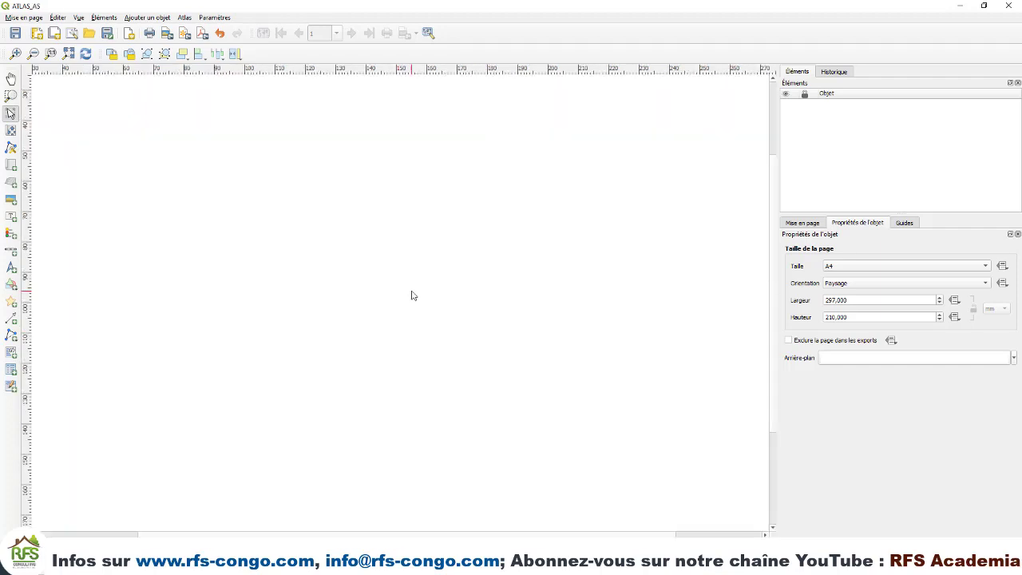
scroll(414, 289, down, 2)
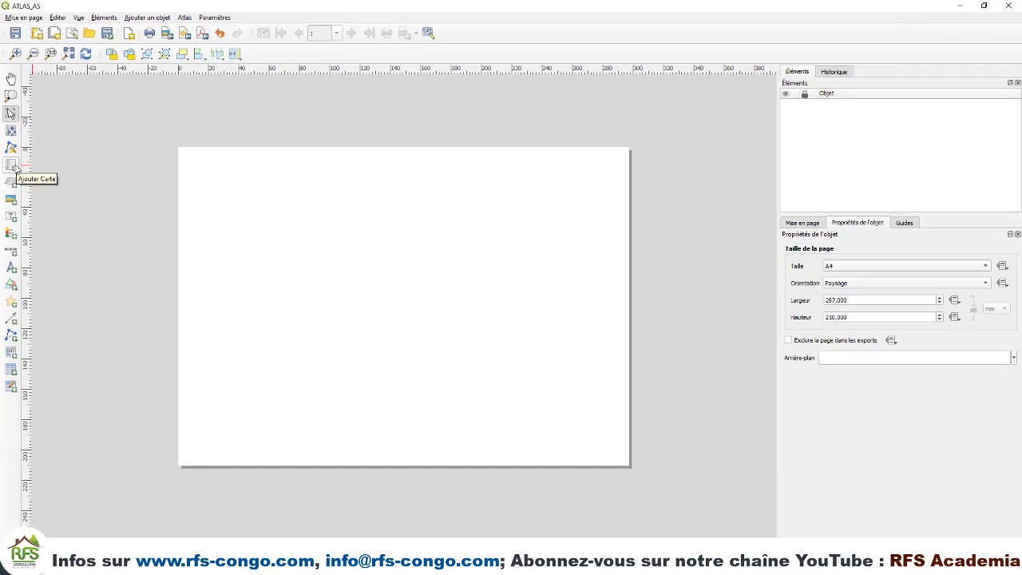
click(19, 172)
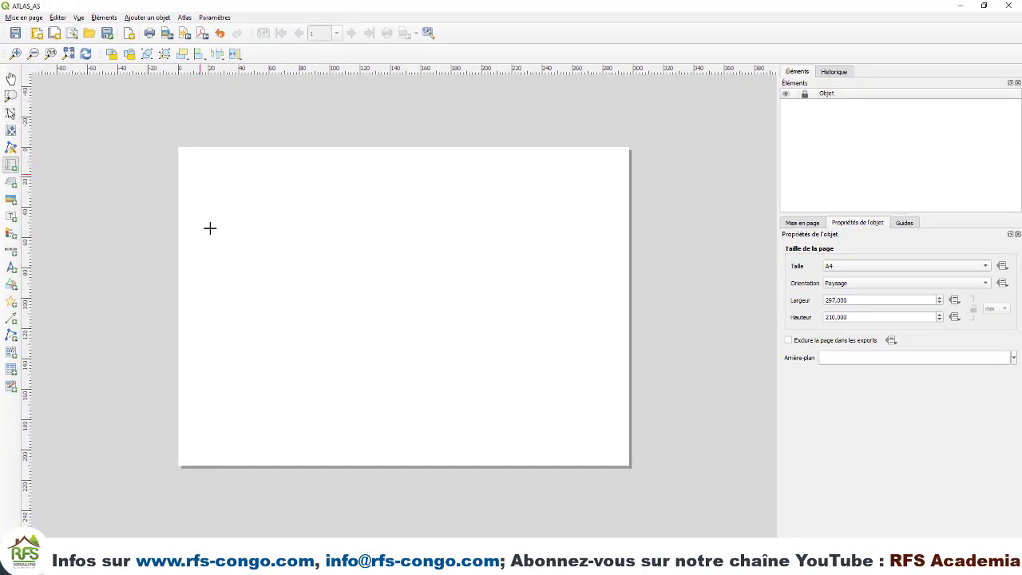
drag(186, 155, 525, 457)
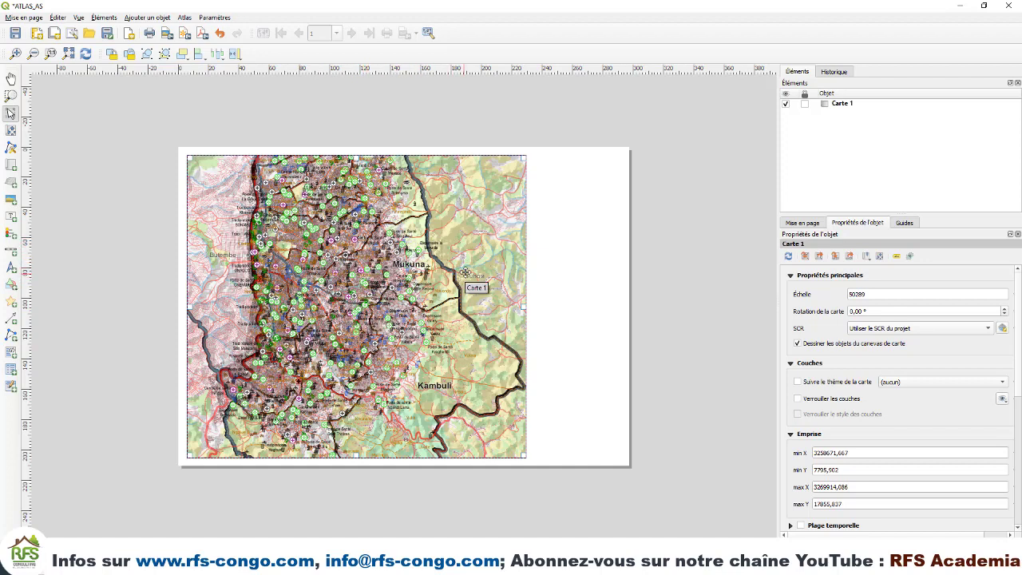
Add a frame around the map Carte 1, then deselect the map.
scroll(788, 464, down, 5)
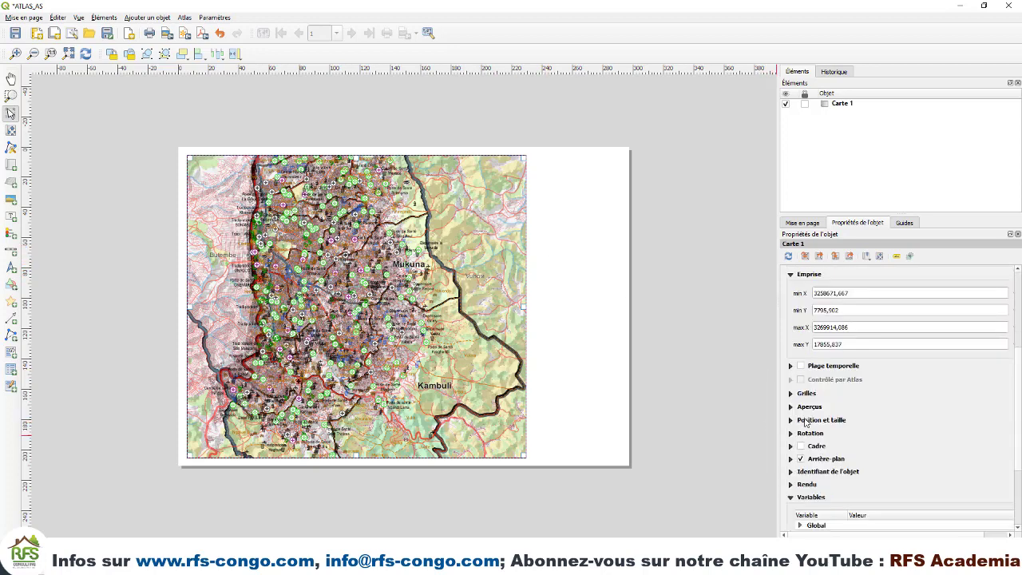
click(548, 341)
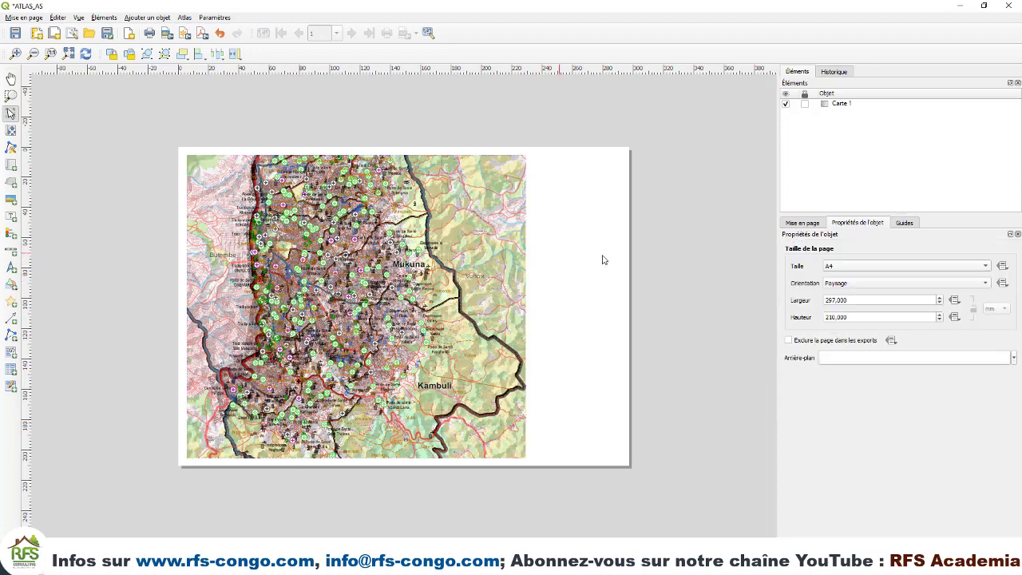
click(428, 259)
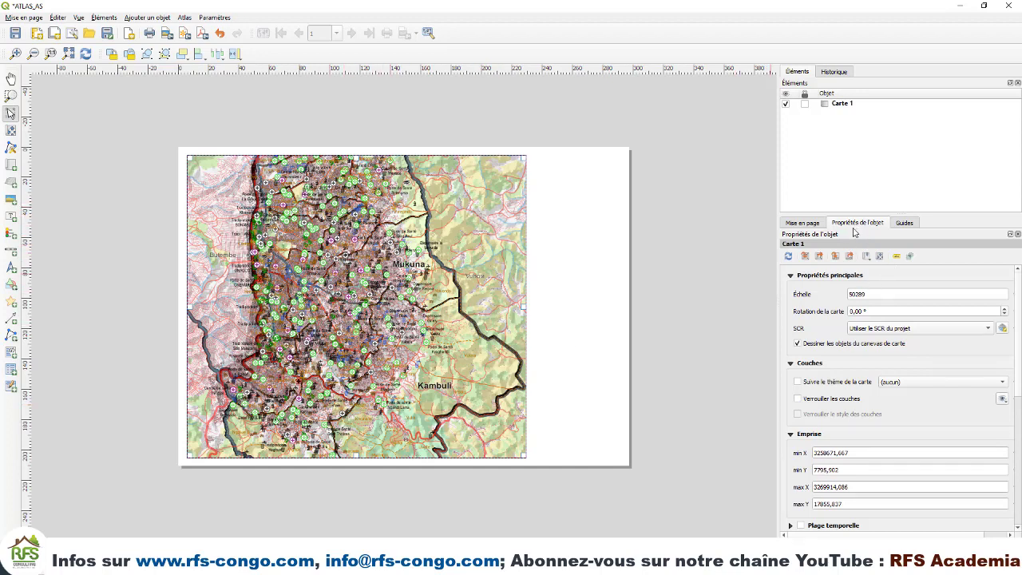
scroll(843, 359, down, 5)
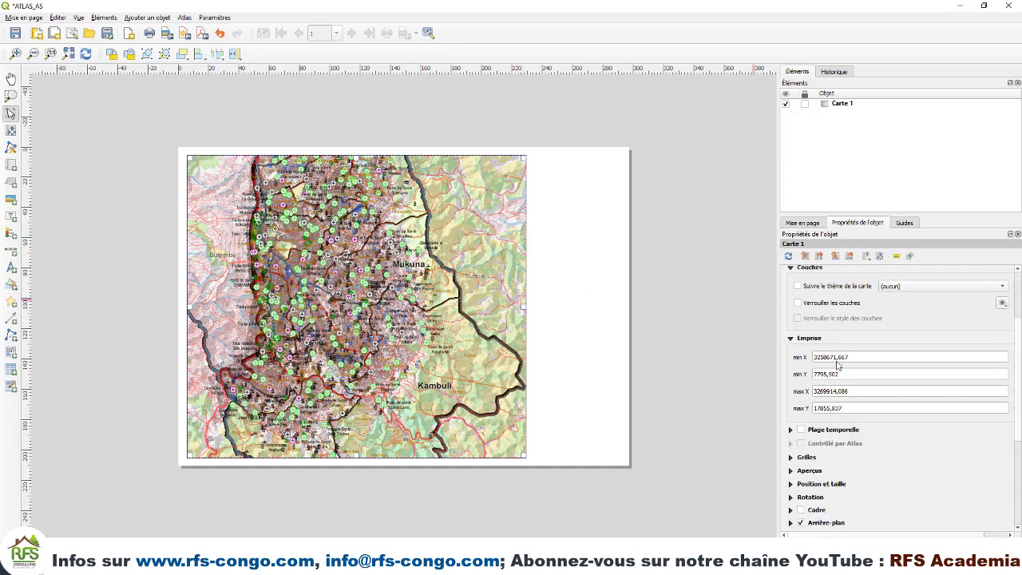
scroll(802, 439, down, 2)
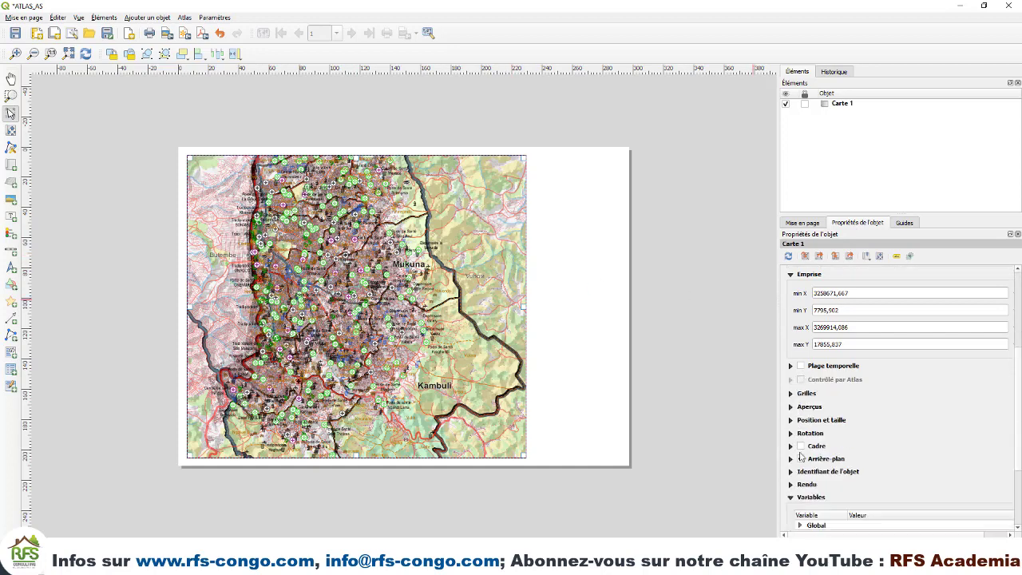
click(801, 414)
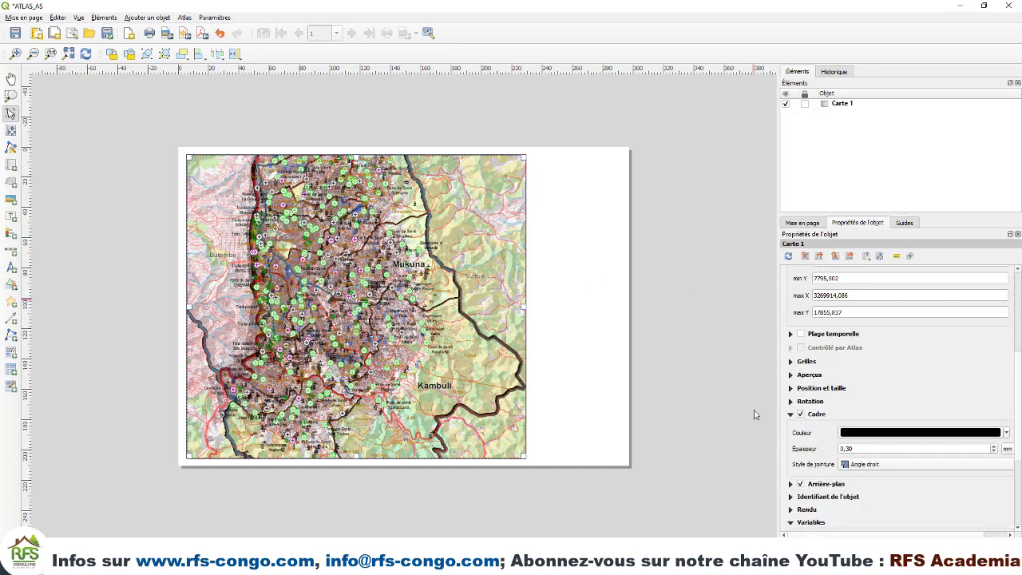
click(601, 342)
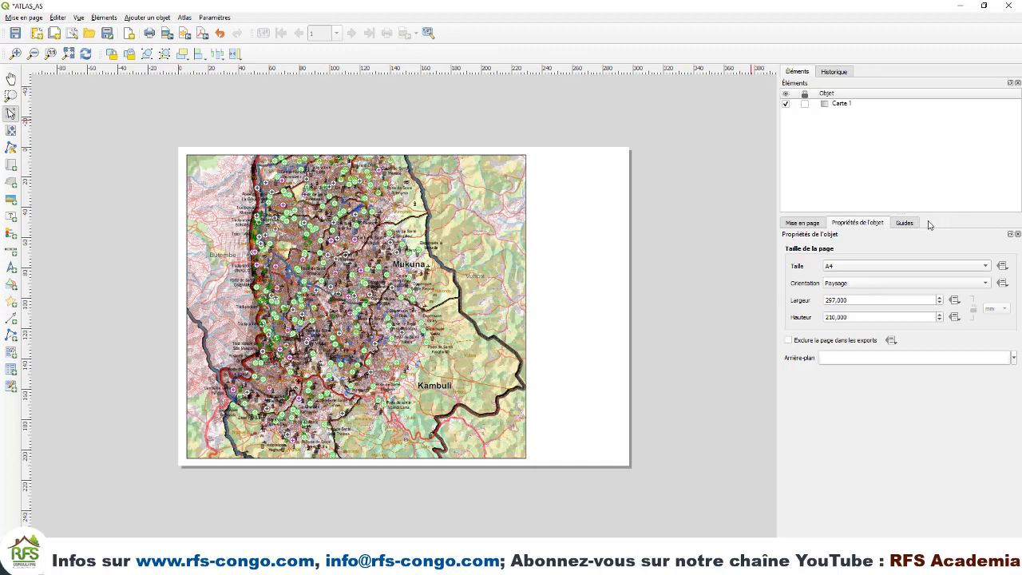
Display the Atlas panel in the layout window and enable atlas generation.
click(79, 18)
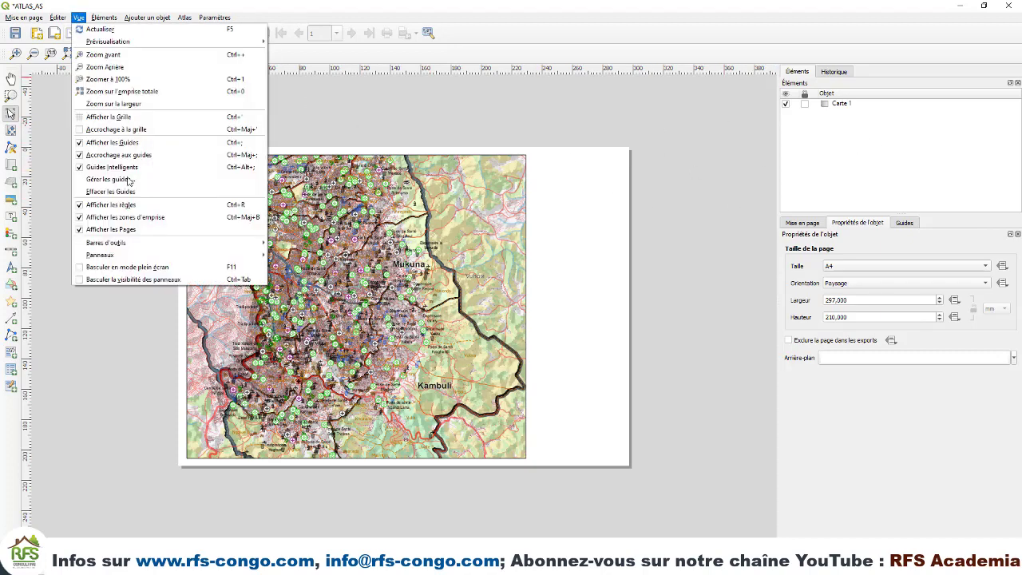
mouse_move(236, 243)
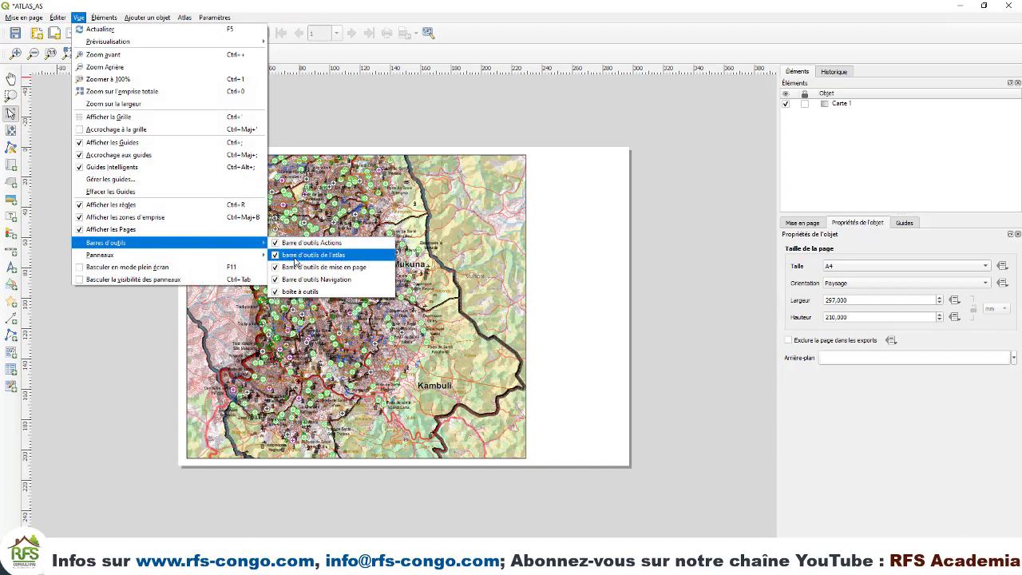
mouse_move(128, 257)
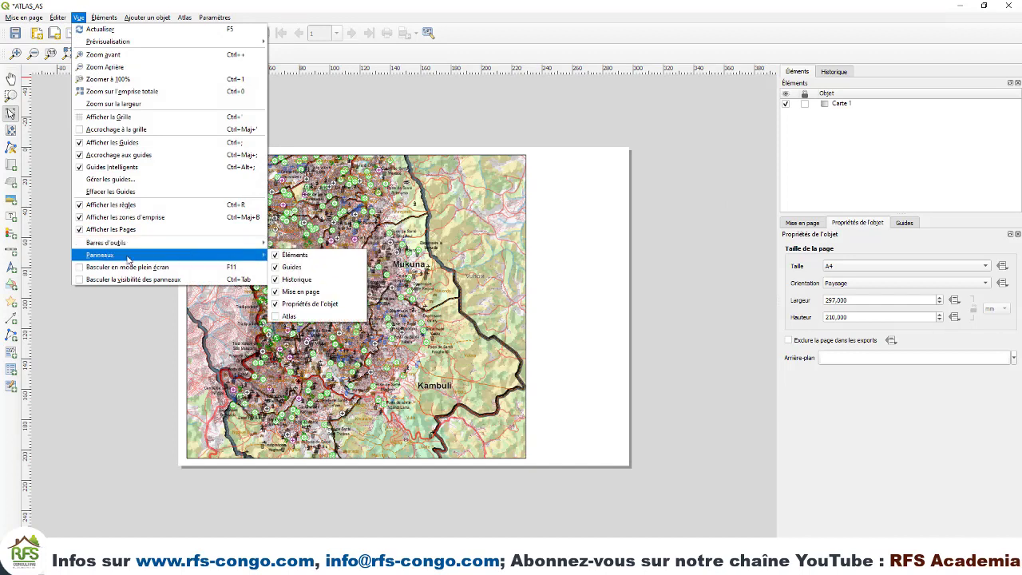
click(286, 316)
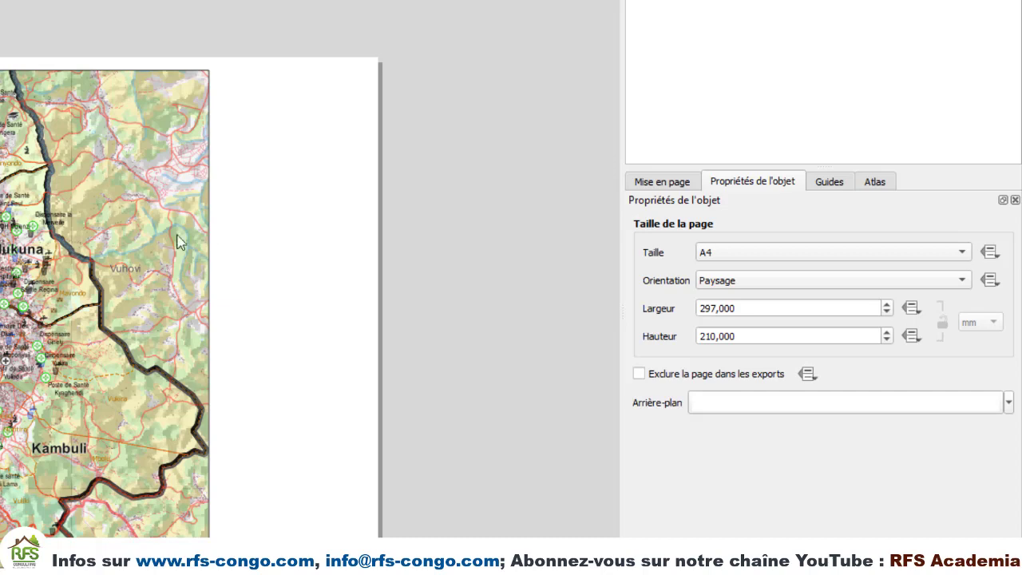
click(872, 184)
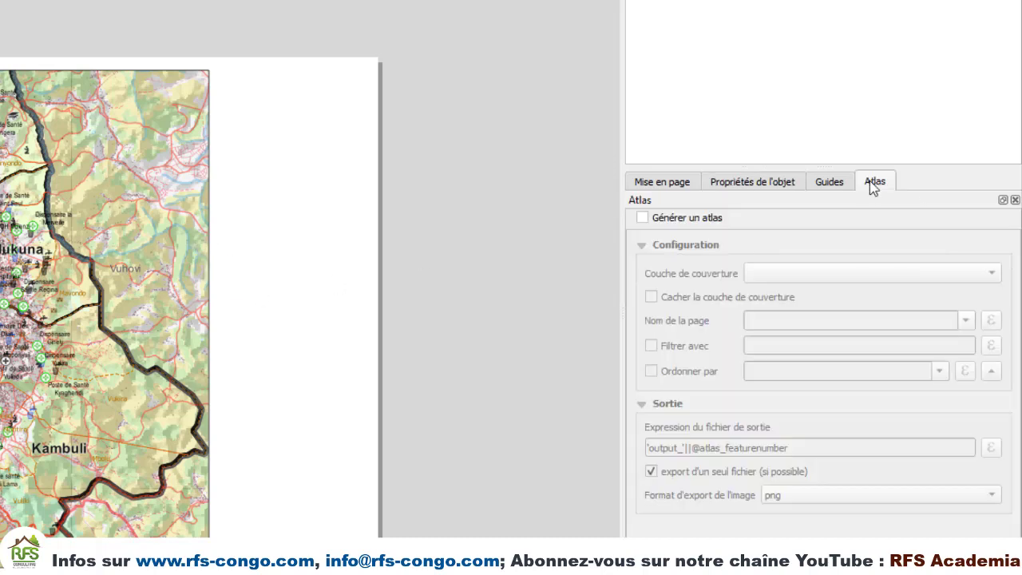
click(644, 218)
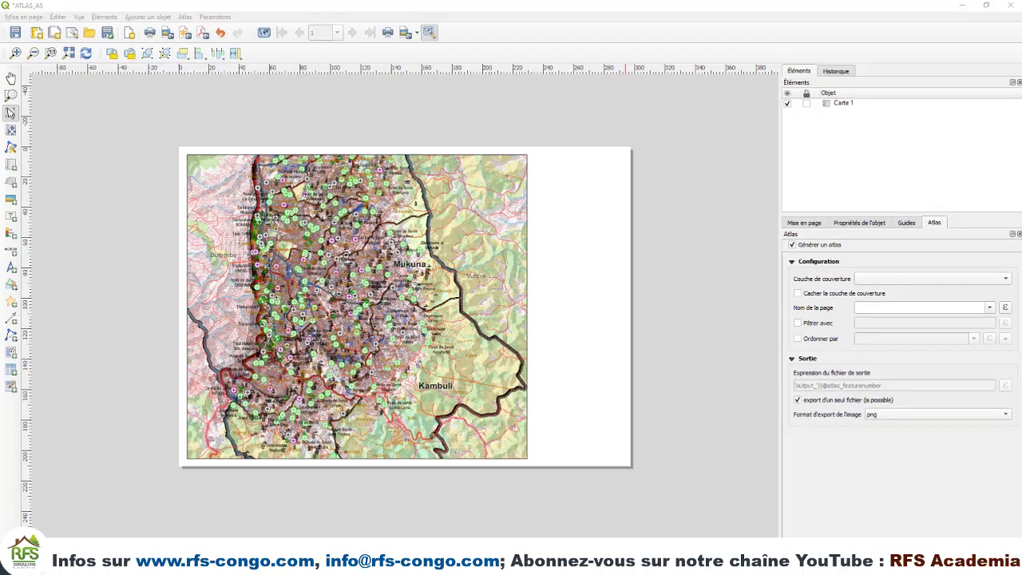
Switch to the main QGIS window and rename the "copier" health area boundary layer as "Limite d'Aire de Santé_Atlas".
mouse_move(379, 564)
click(263, 520)
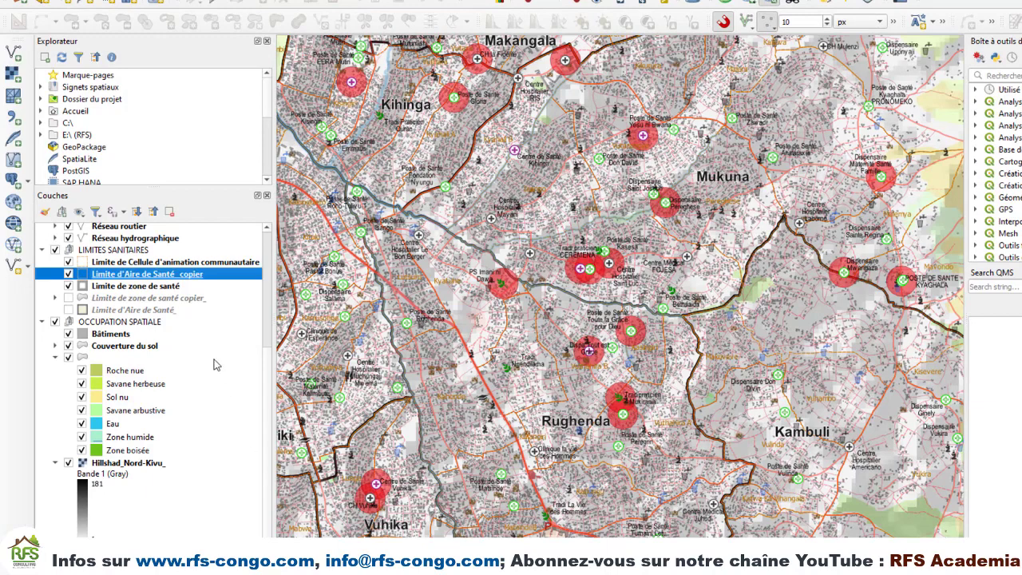
right_click(127, 278)
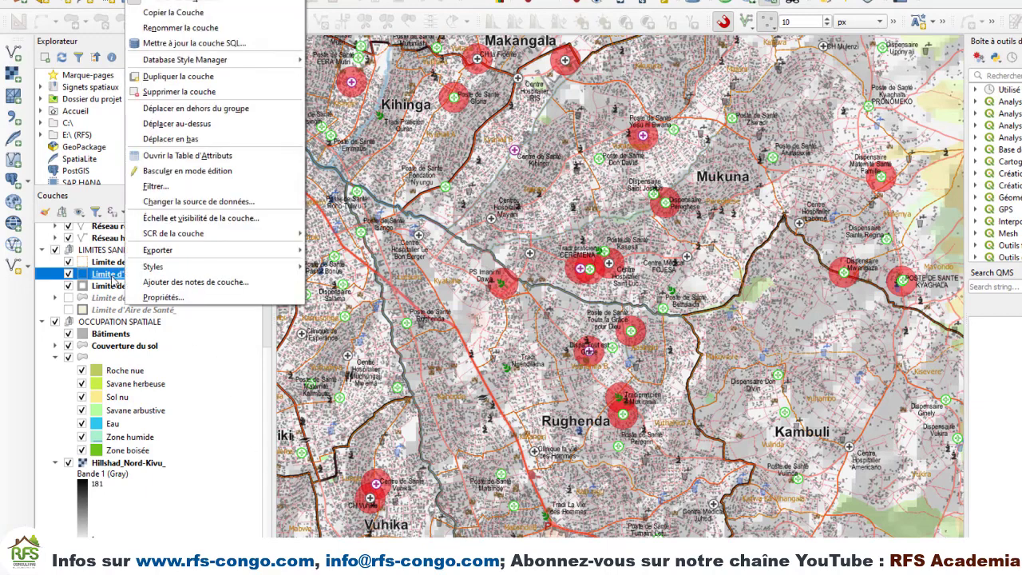
click(117, 276)
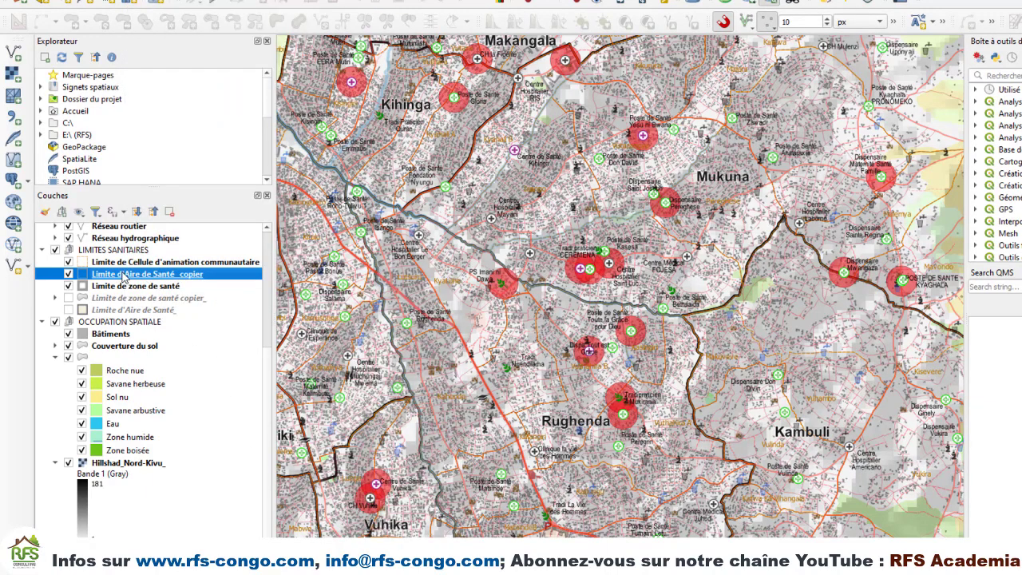
right_click(118, 276)
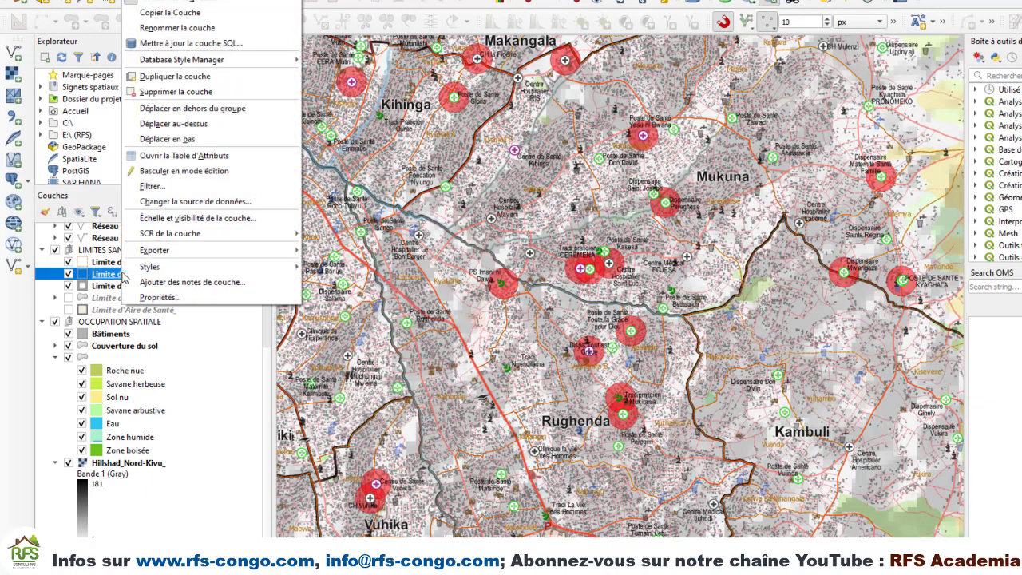
click(206, 28)
drag(198, 274, 169, 275)
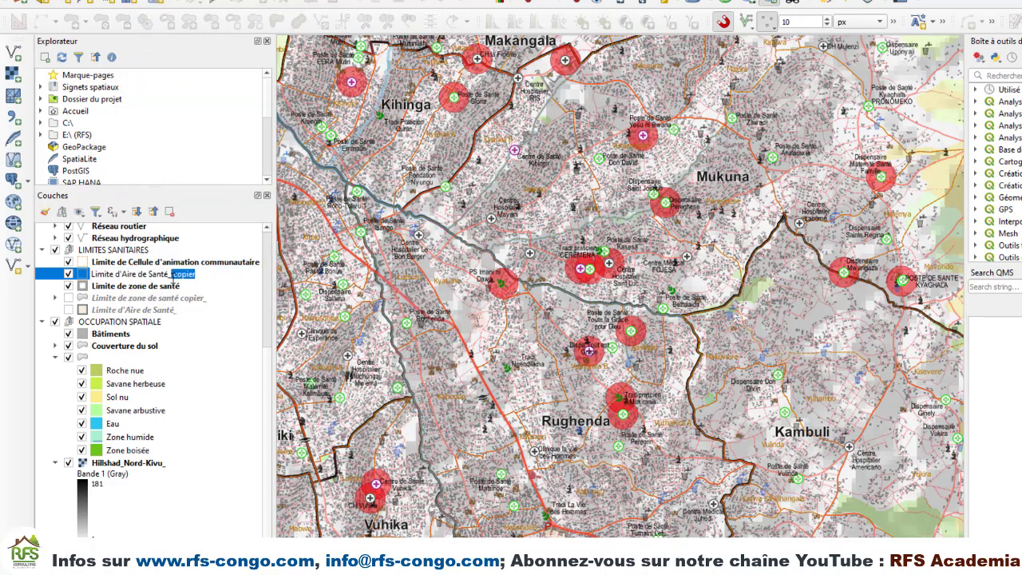
text(Atlas)
key(Return)
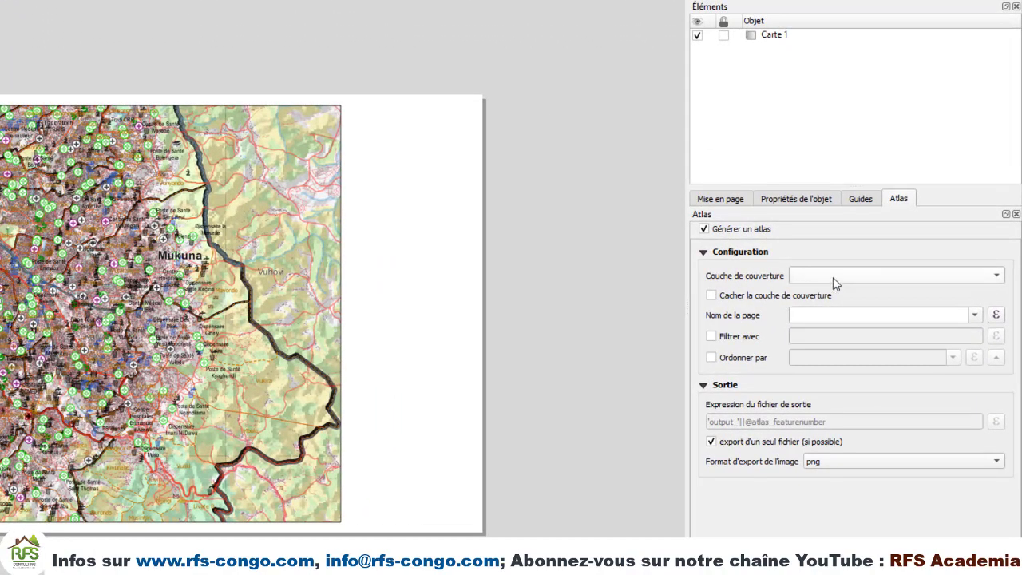
Set the atlas coverage layer to Limite d'Aire de Santé_Atlas, turn on filtering with no expression, and name and order the pages by name.
click(832, 277)
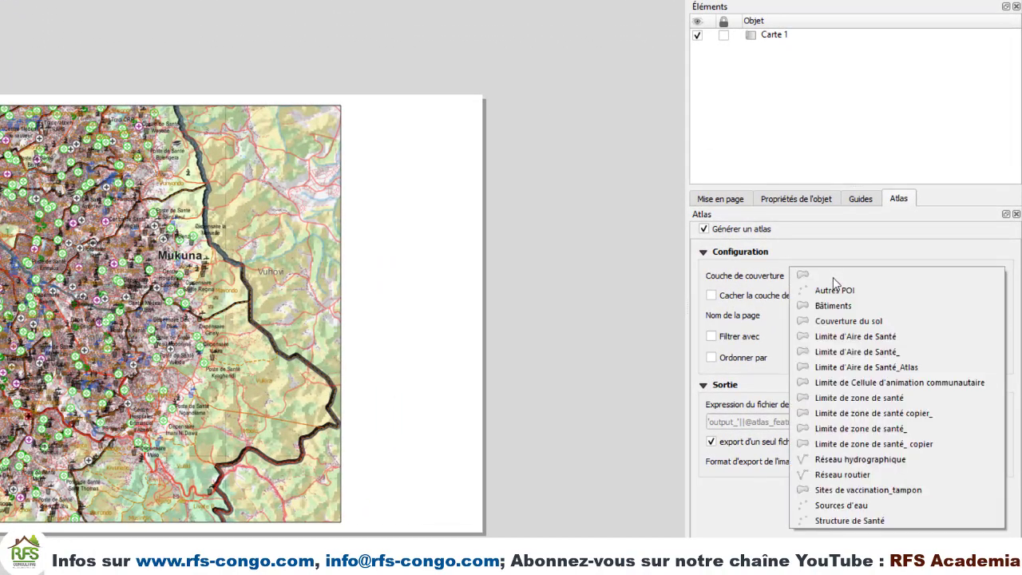
click(902, 373)
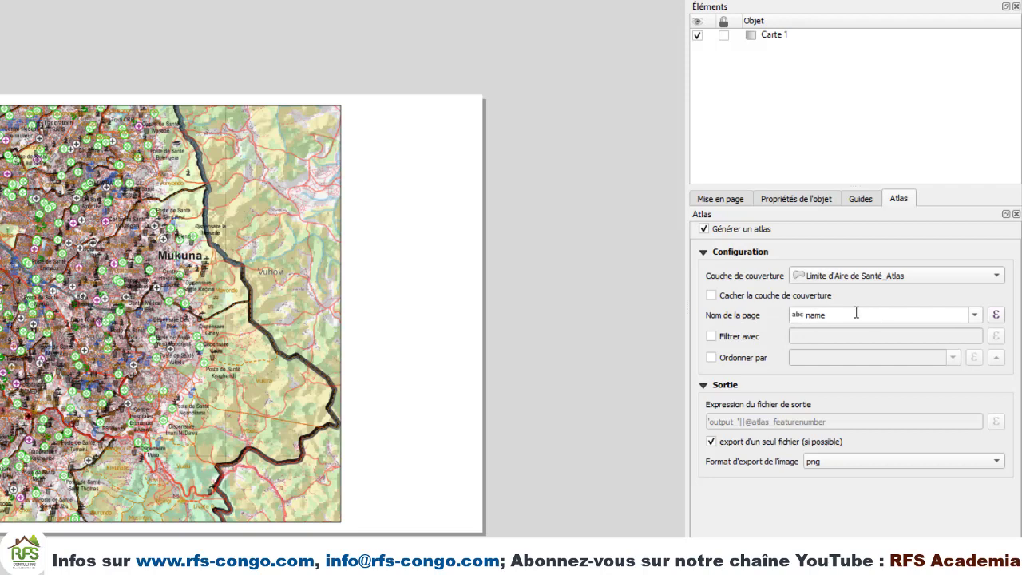
click(974, 315)
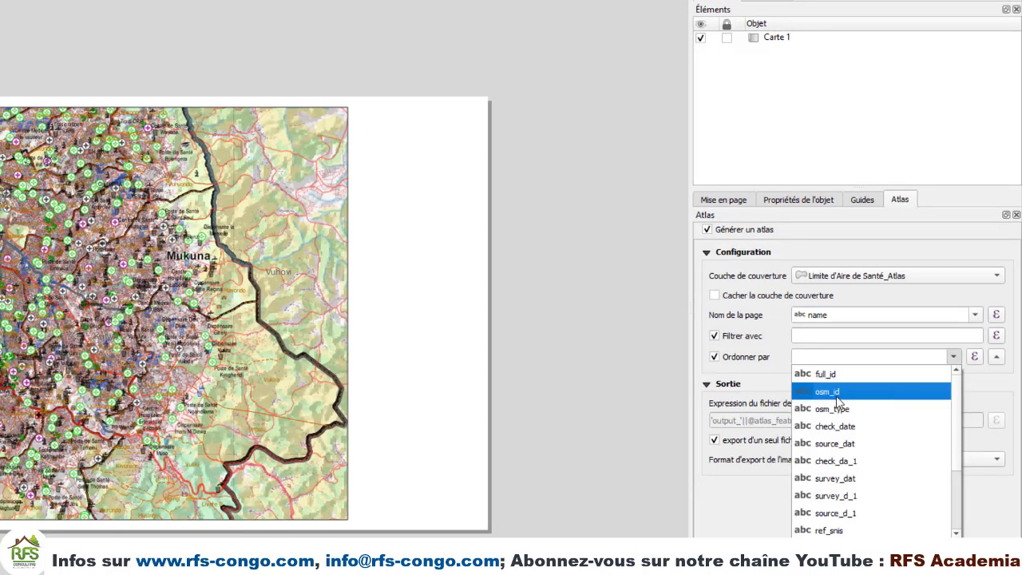
scroll(846, 508, down, 2)
click(842, 498)
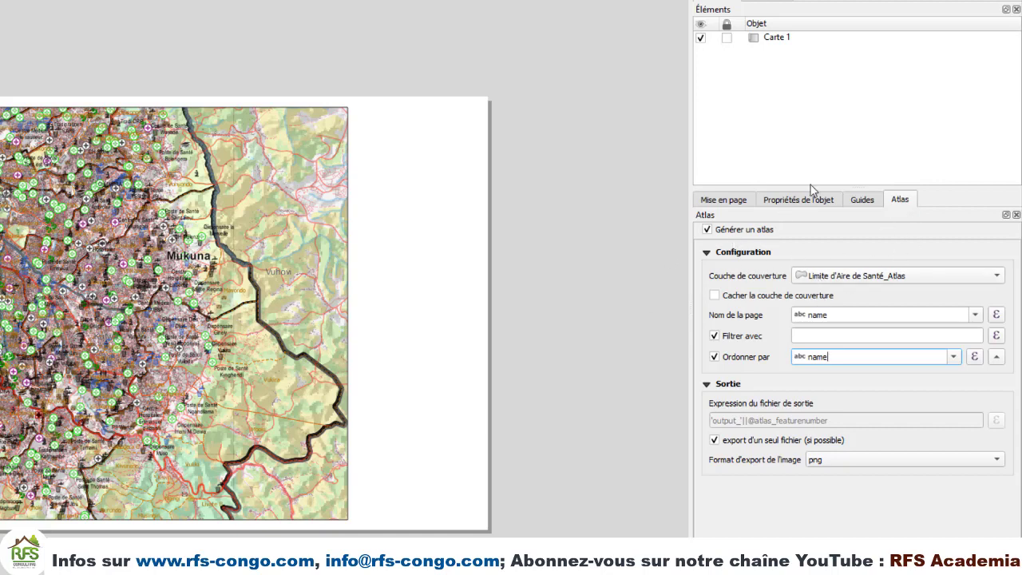
Make the layout map Carte 1 follow the map theme Atlas_AS.
click(789, 204)
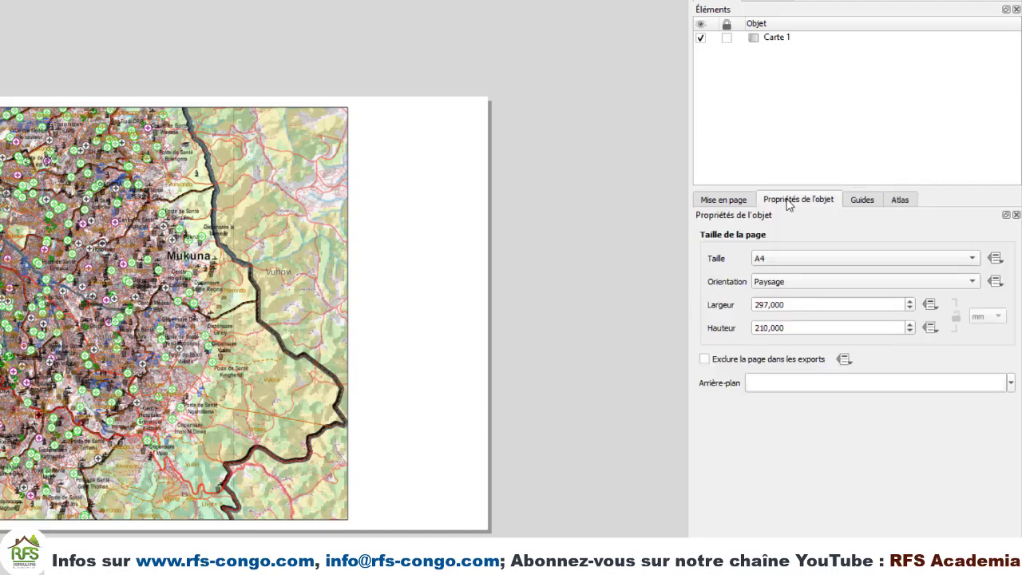
click(256, 280)
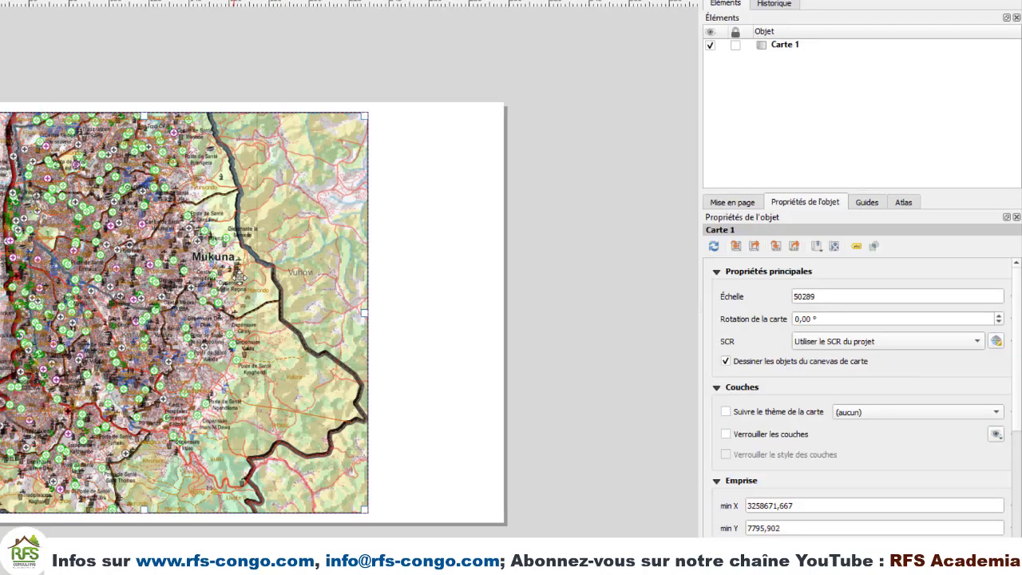
scroll(729, 356, down, 1)
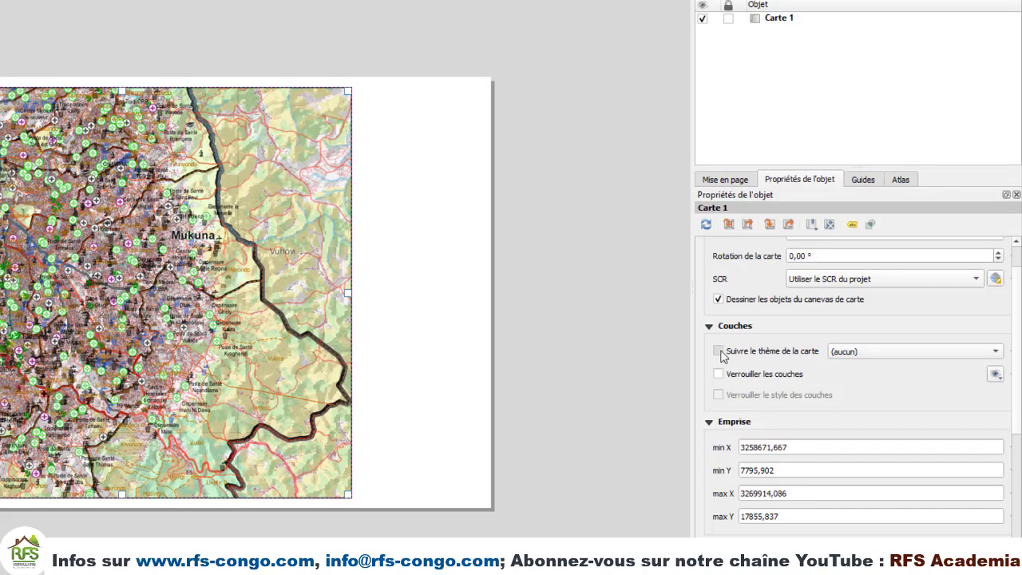
click(895, 354)
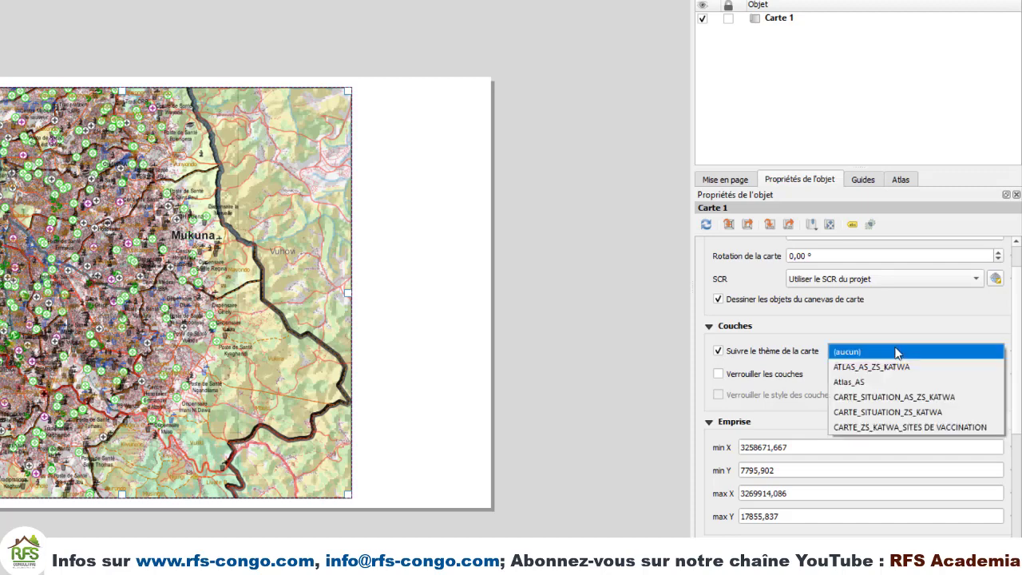
click(852, 383)
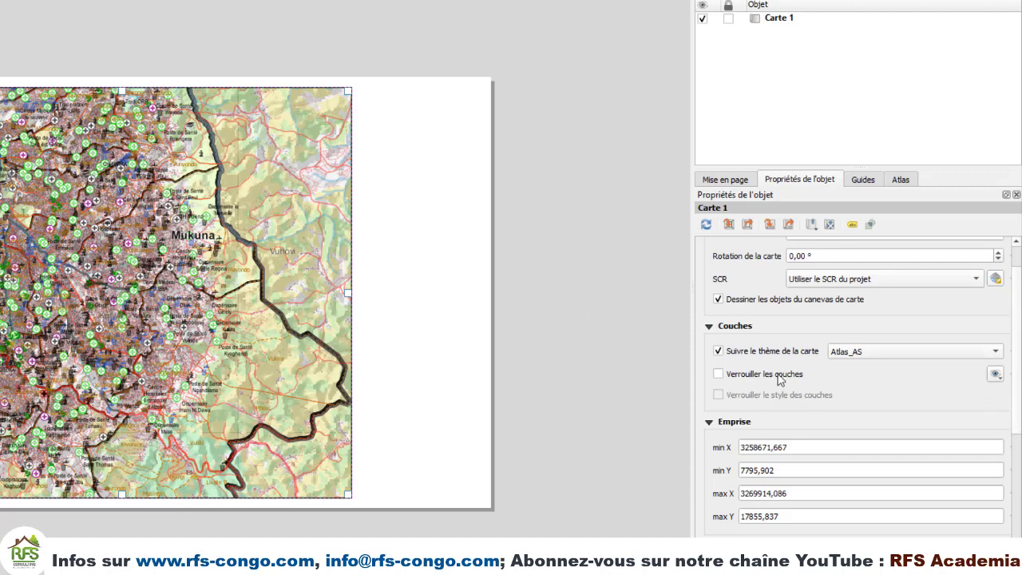
Expand the atlas control settings of Carte 1 and let the atlas control the map.
scroll(738, 399, down, 5)
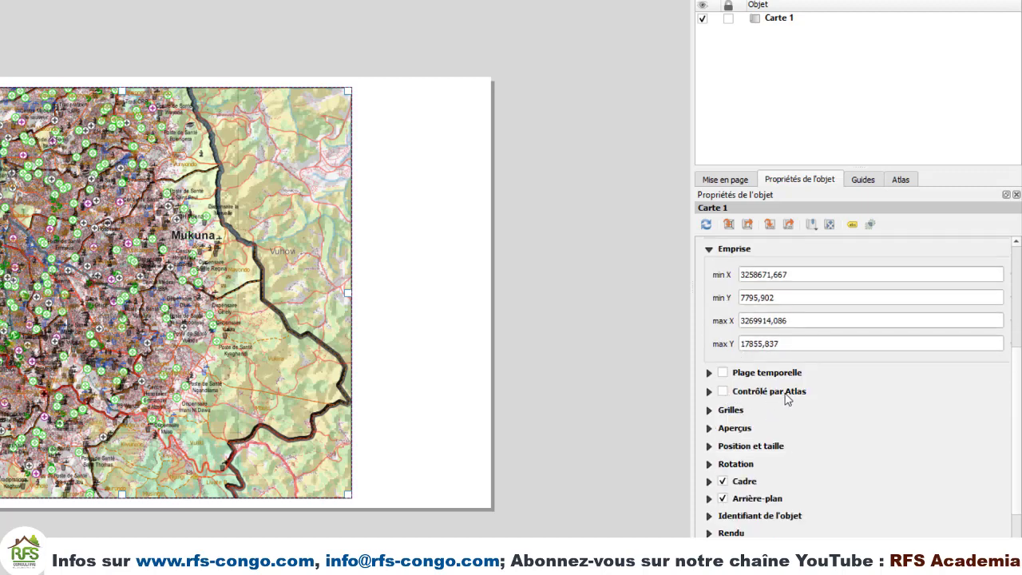
click(709, 393)
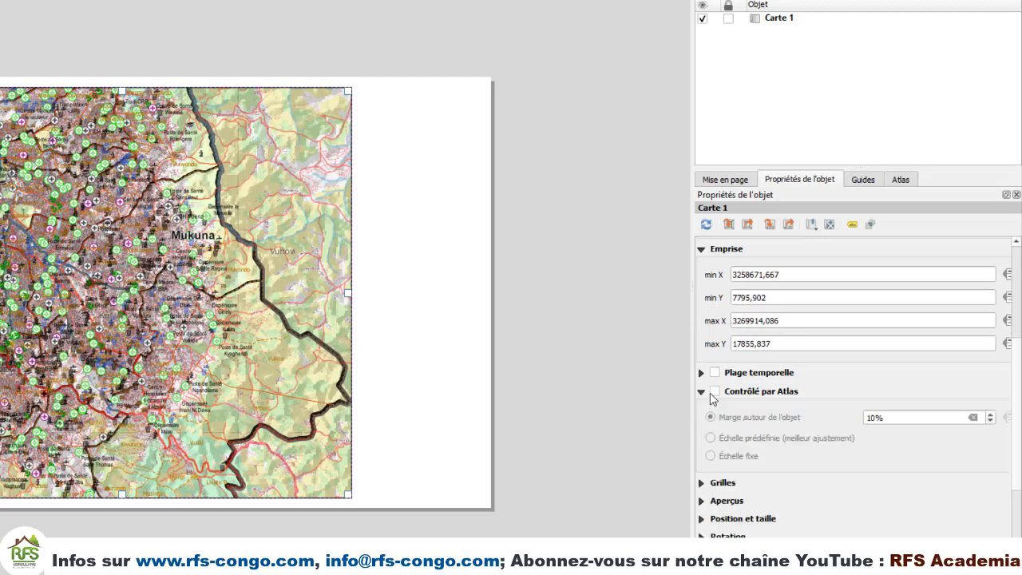
click(715, 392)
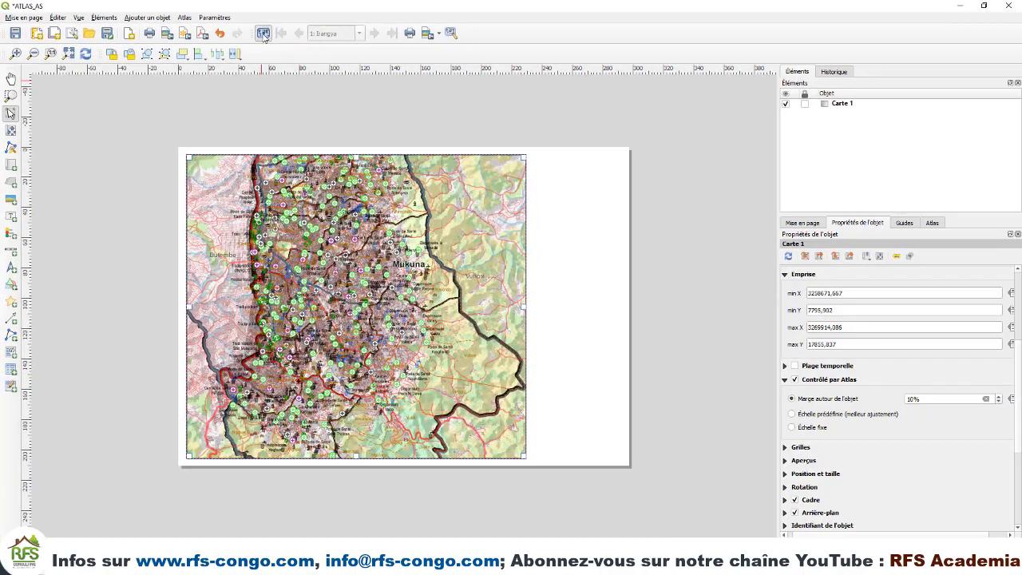
Turn on the atlas preview, review the list of atlas pages and advance to the Kambuli page.
click(264, 34)
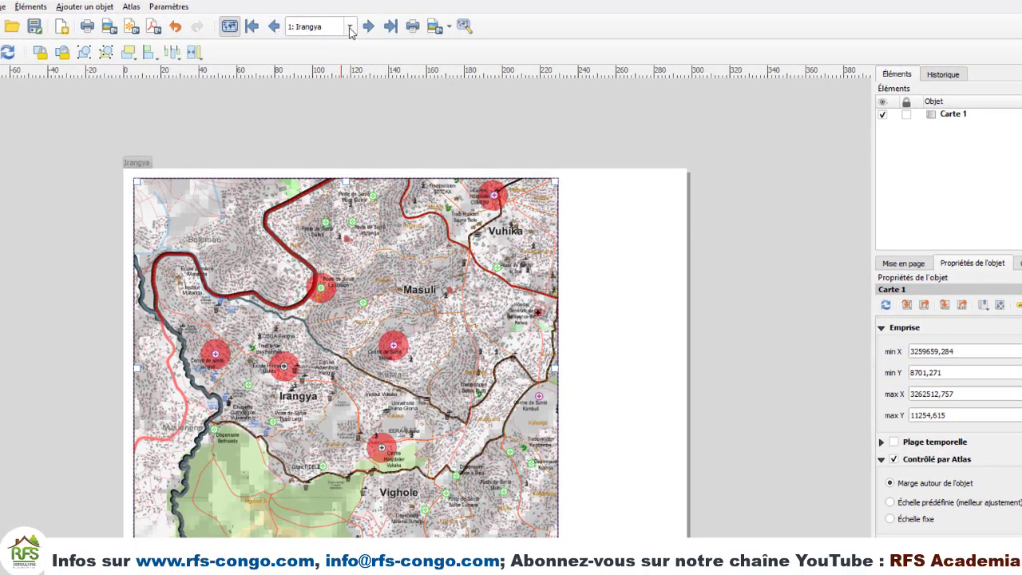
click(349, 27)
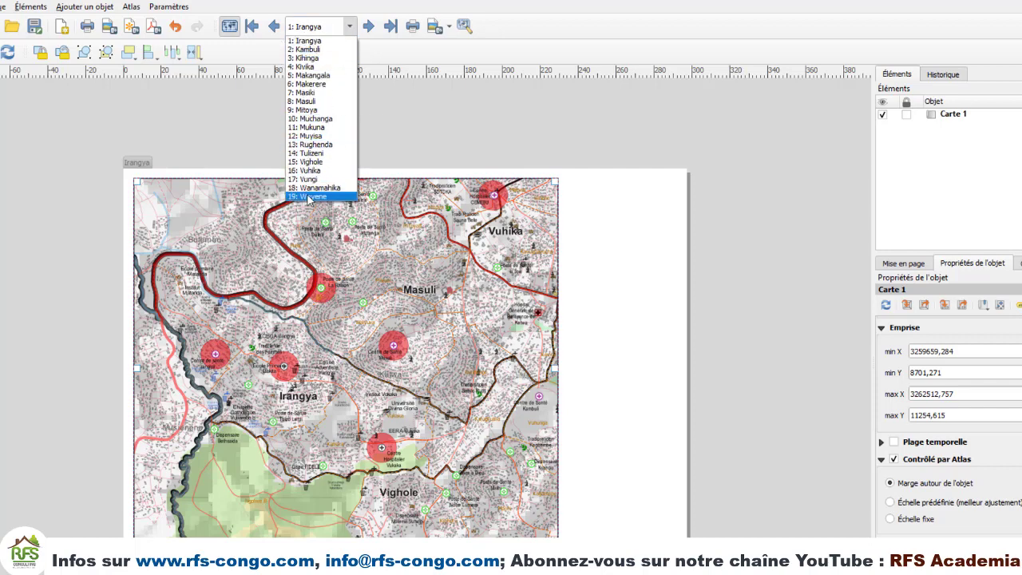
click(367, 28)
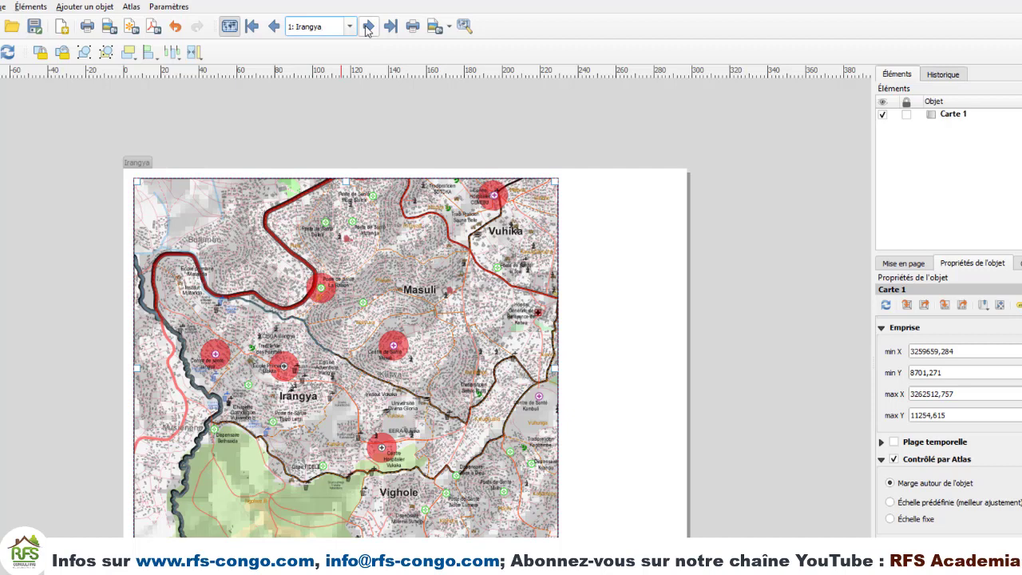
click(367, 27)
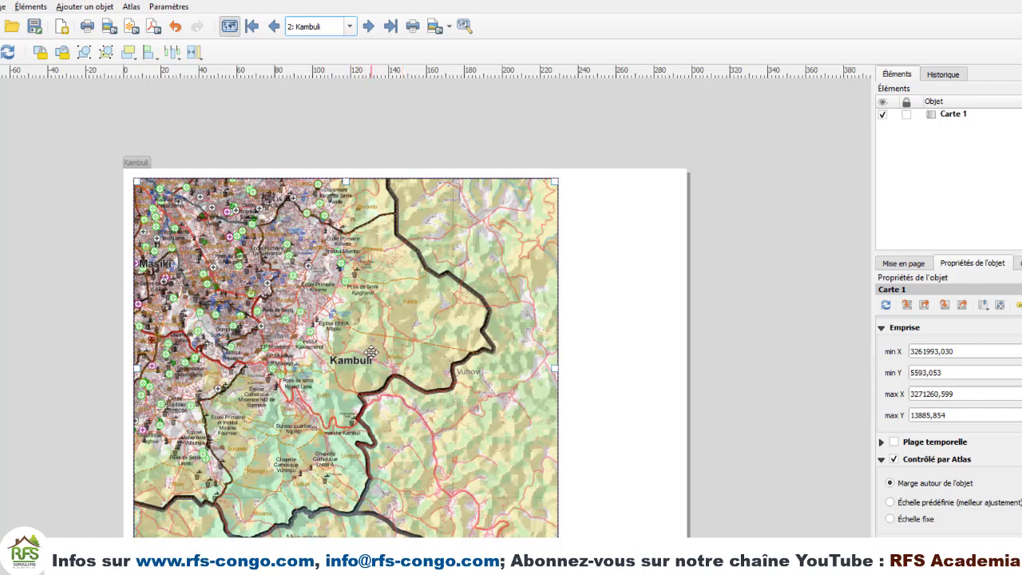
Advance the atlas to the Kihinga page and add a label reading AIRE DE SANTE beside the map's upper edge.
click(369, 27)
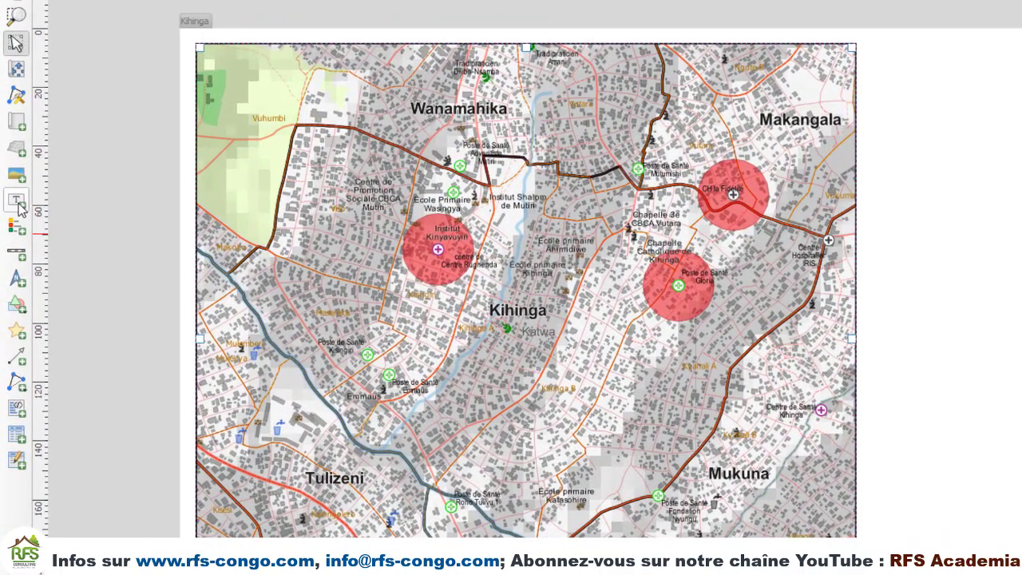
click(17, 203)
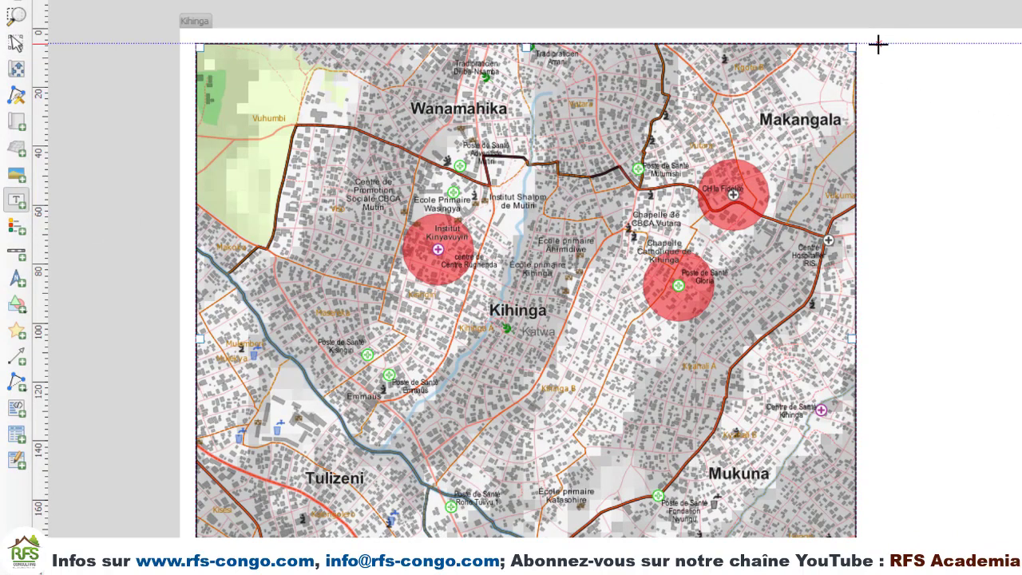
drag(874, 43, 1021, 62)
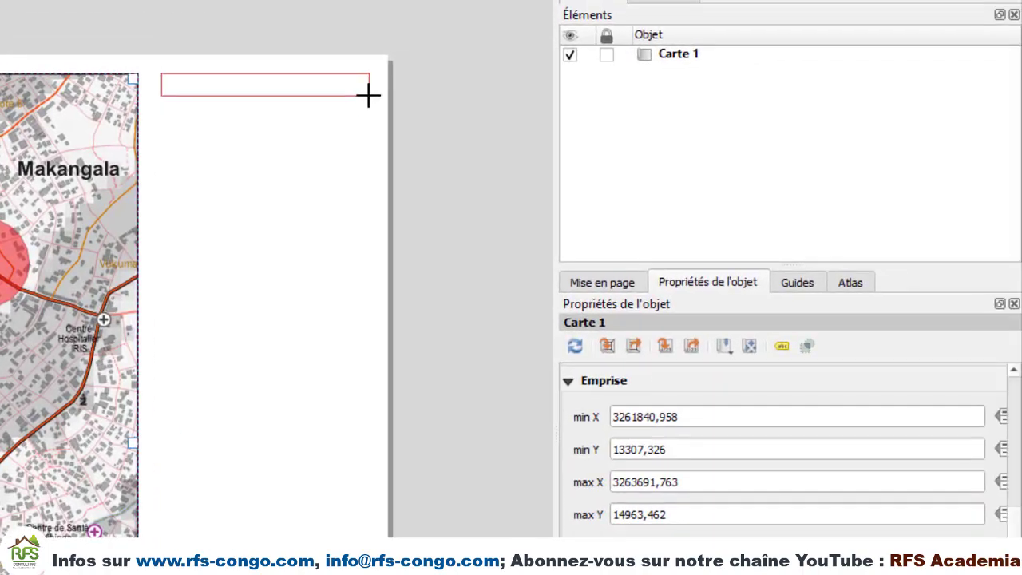
drag(368, 95, 365, 93)
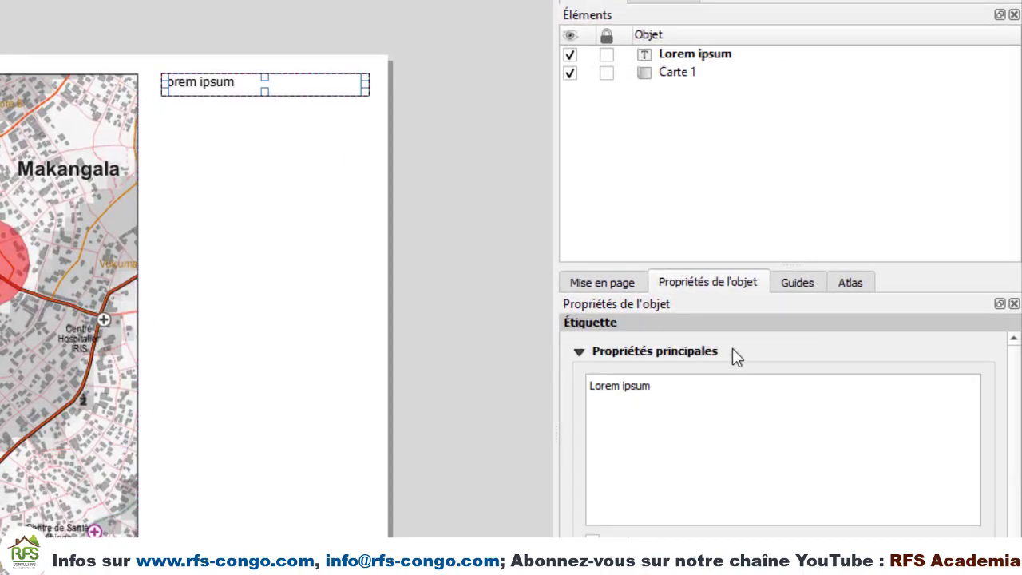
drag(658, 387, 538, 387)
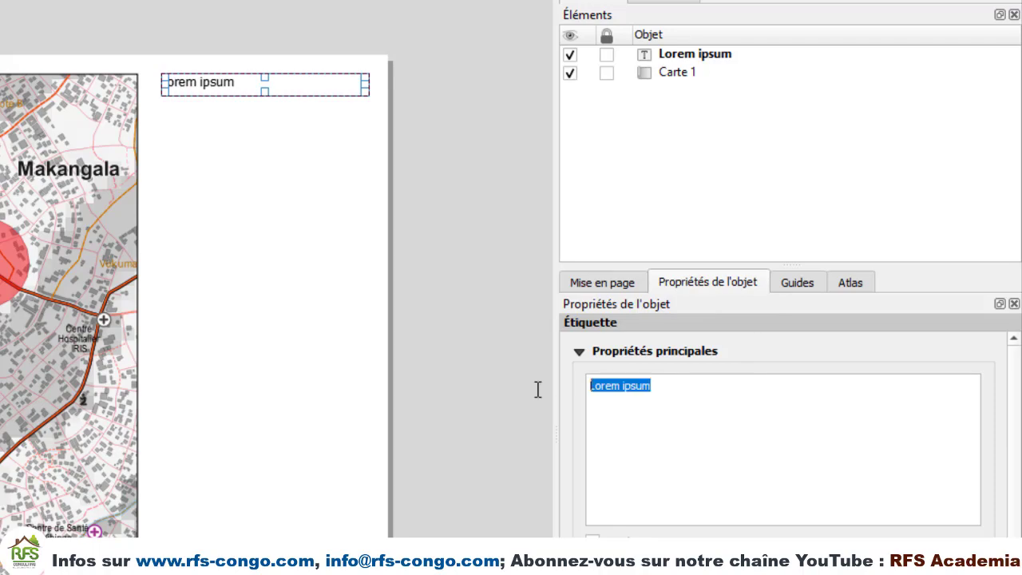
text(AIRE DE SANTE)
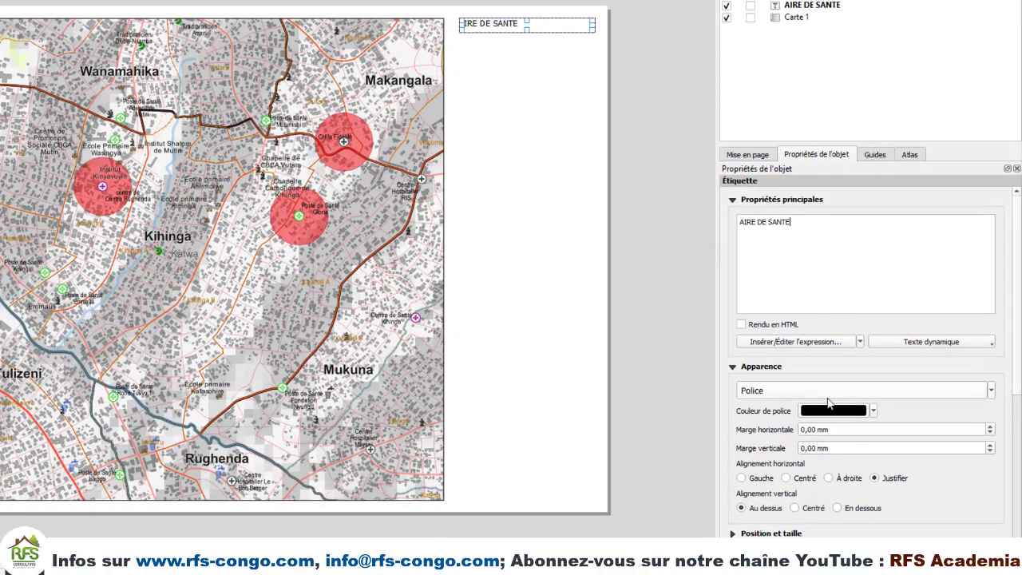
Set the AIRE DE SANTE label's font to Arial Black, size 16.
click(839, 400)
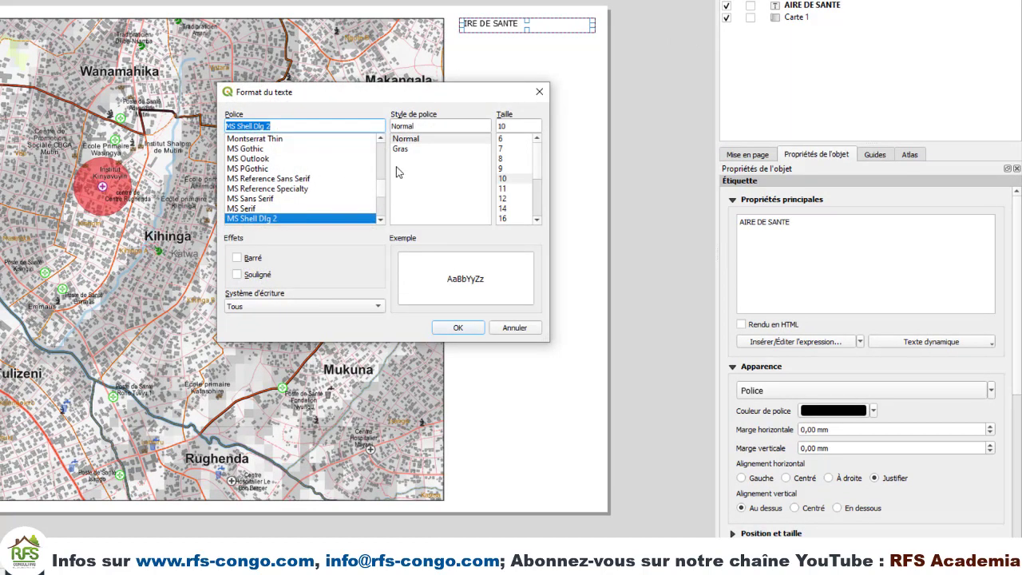
scroll(380, 188, up, 15)
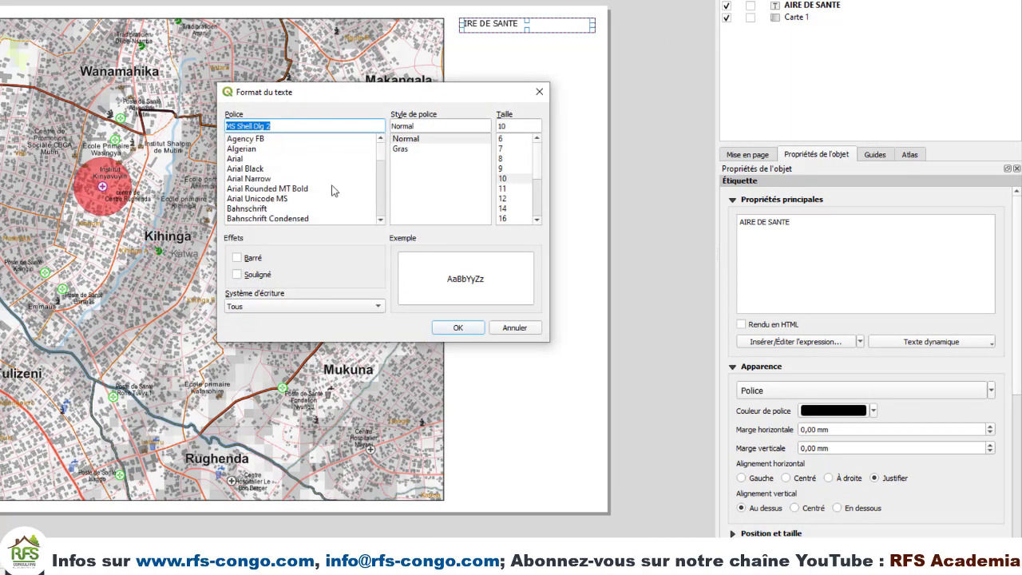
click(252, 169)
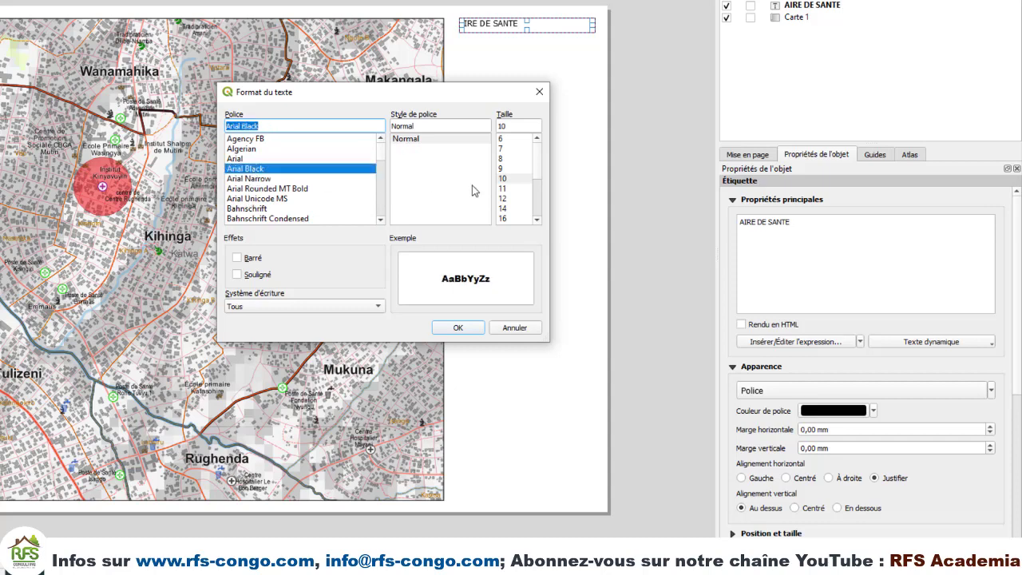
click(503, 218)
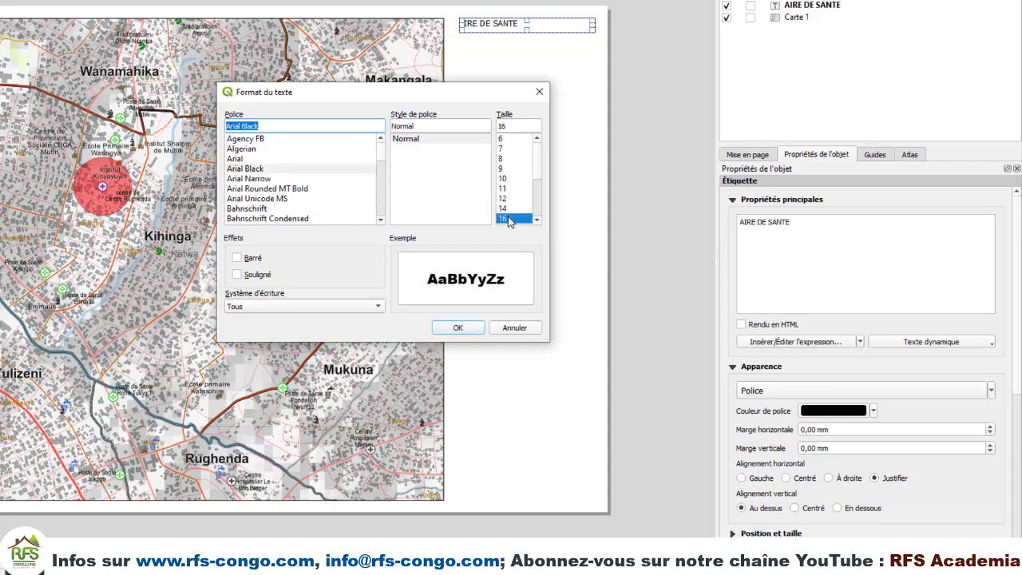
click(457, 328)
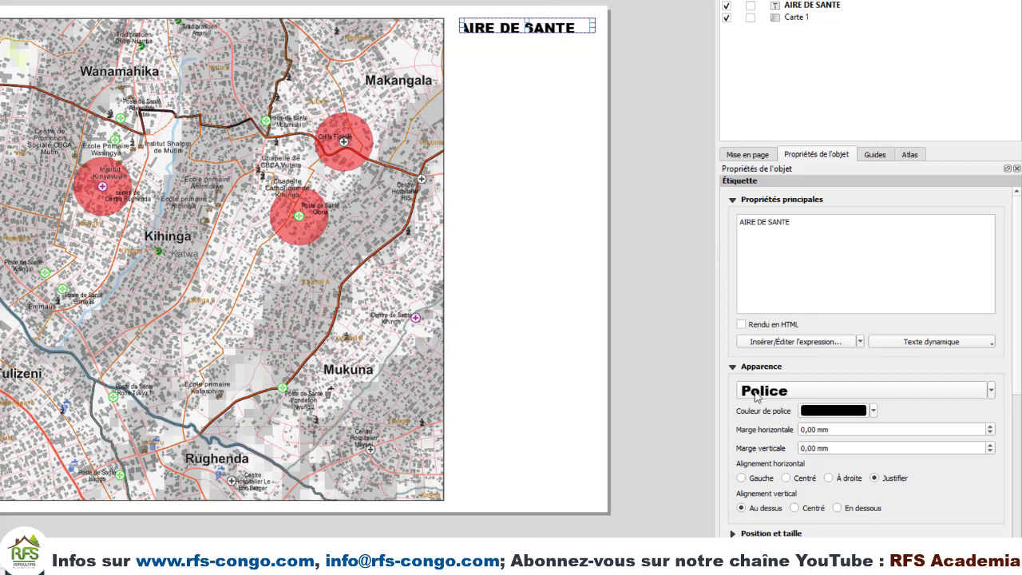
Centre the AIRE DE SANTE label's text horizontally and vertically, and deselect the label.
click(786, 477)
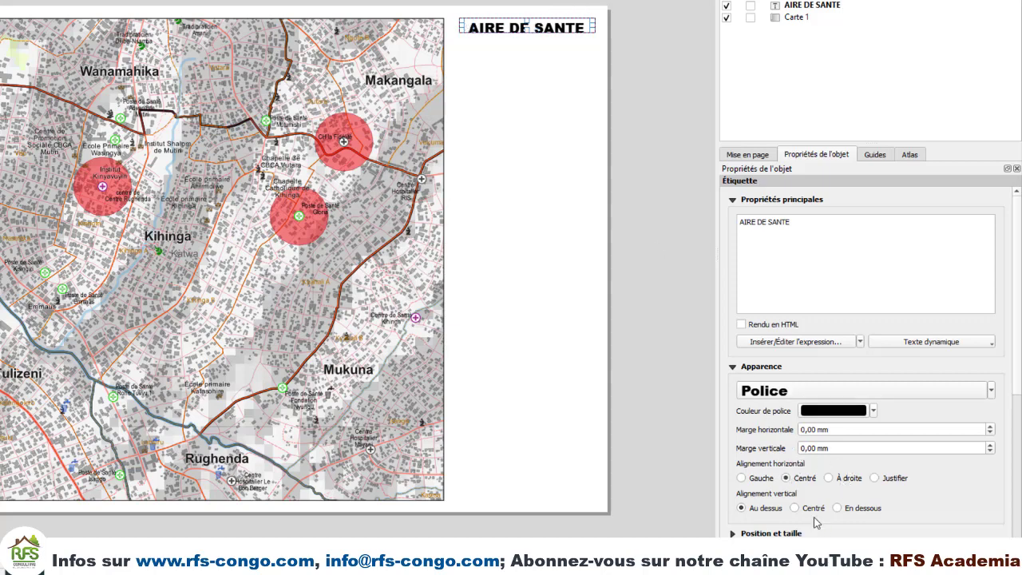
click(794, 508)
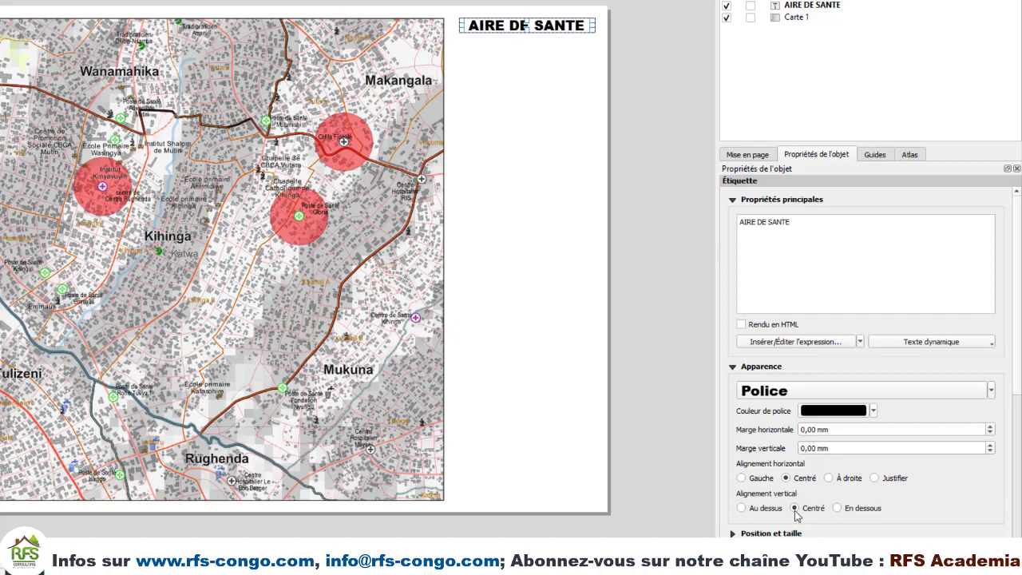
click(584, 63)
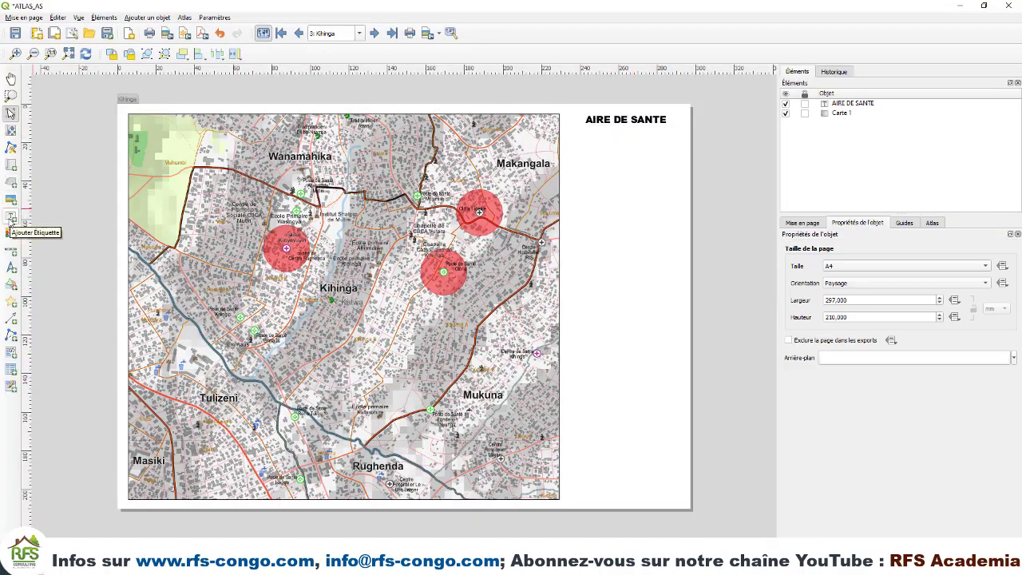
Add a second label just below AIRE DE SANTE with the same width and clear its default text.
click(11, 219)
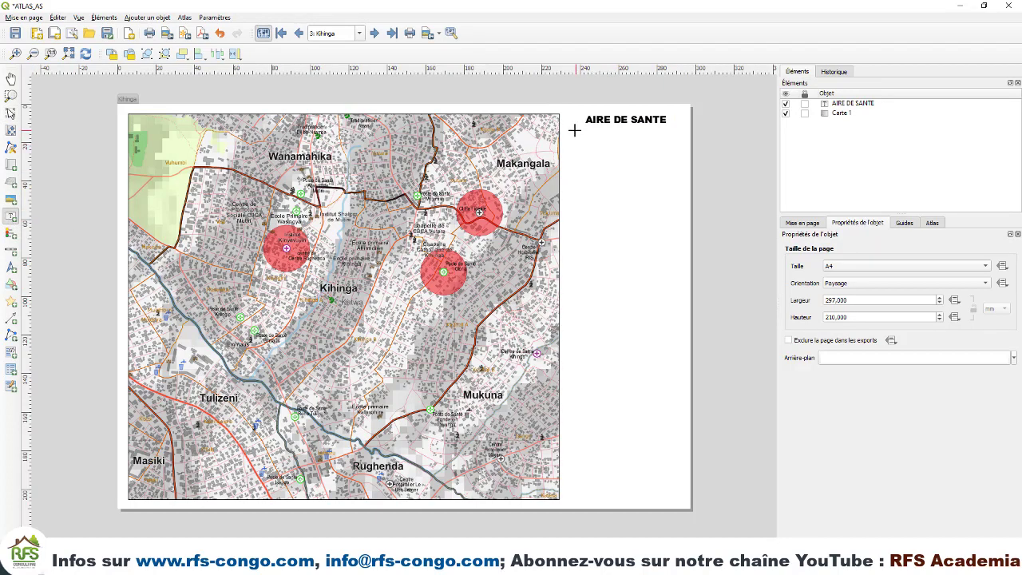
drag(571, 132, 680, 144)
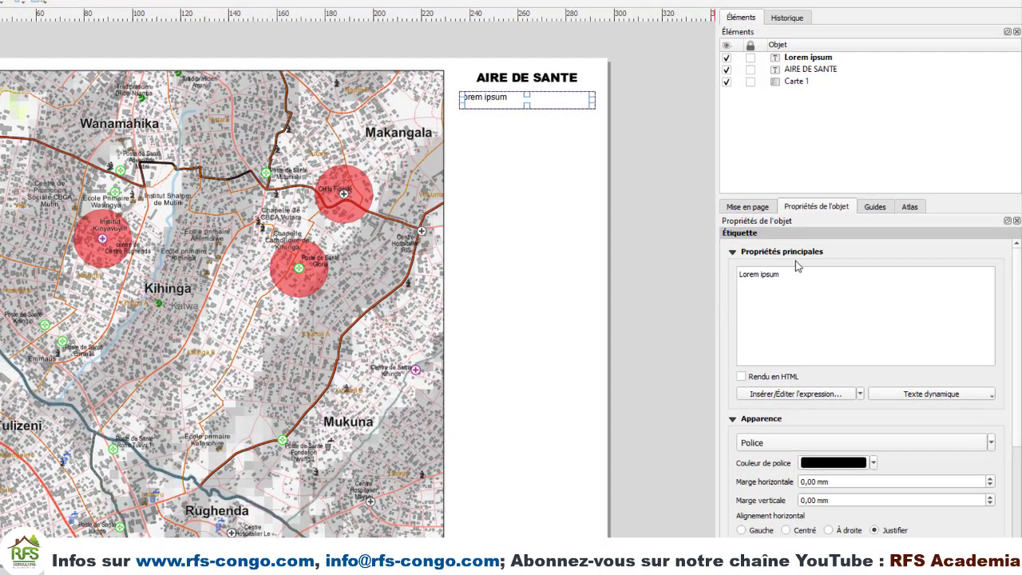
drag(780, 276, 725, 272)
click(796, 277)
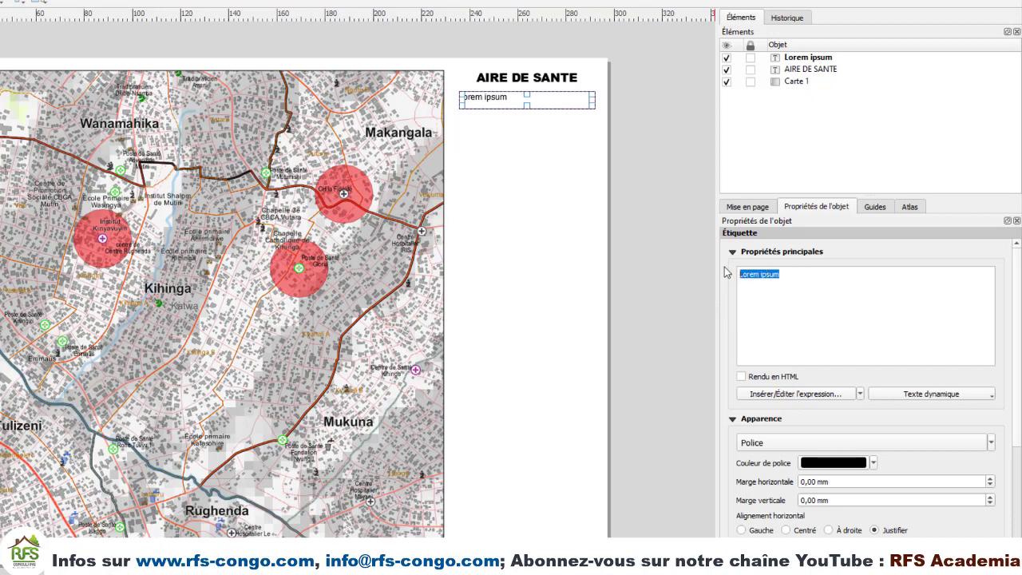
key(BackSpace)
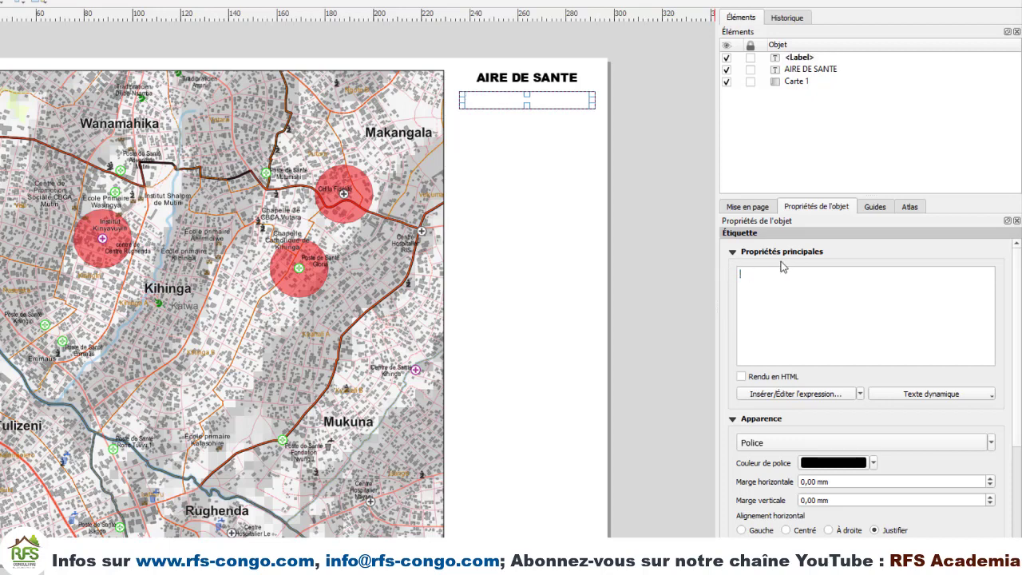
Insert the expression upper("name") into the empty label, using the coverage layer's name field.
click(790, 394)
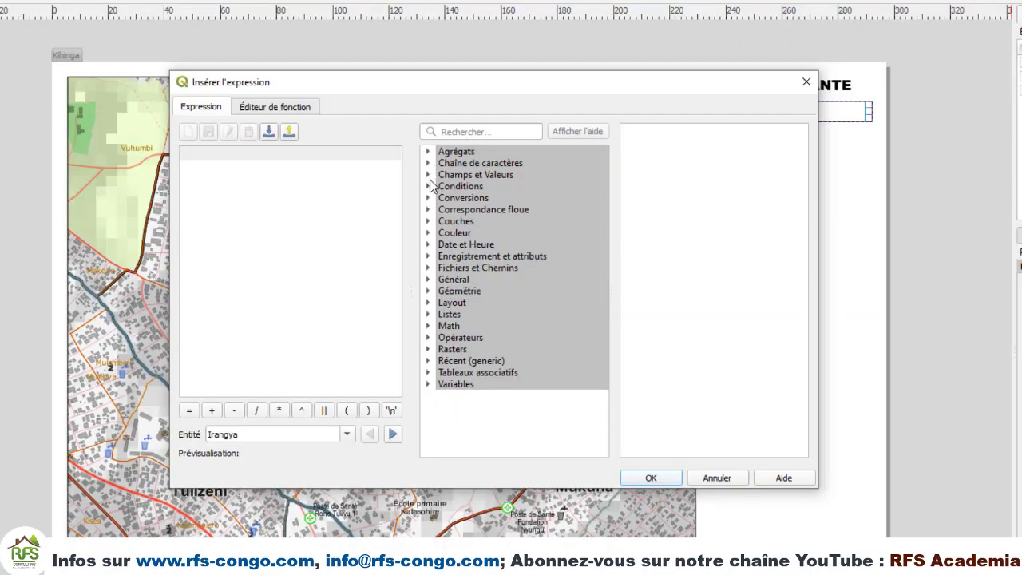
click(428, 176)
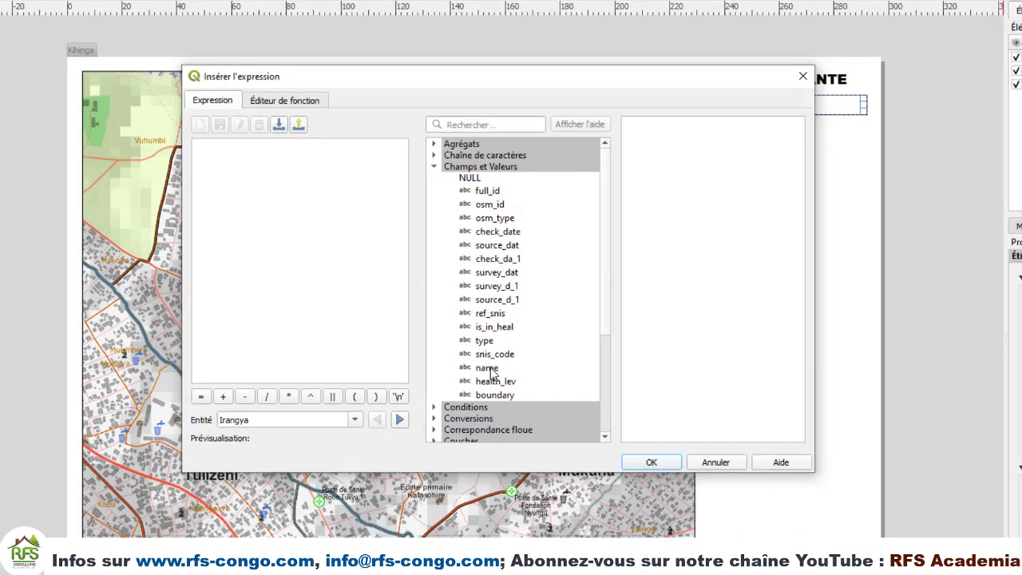
double_click(487, 368)
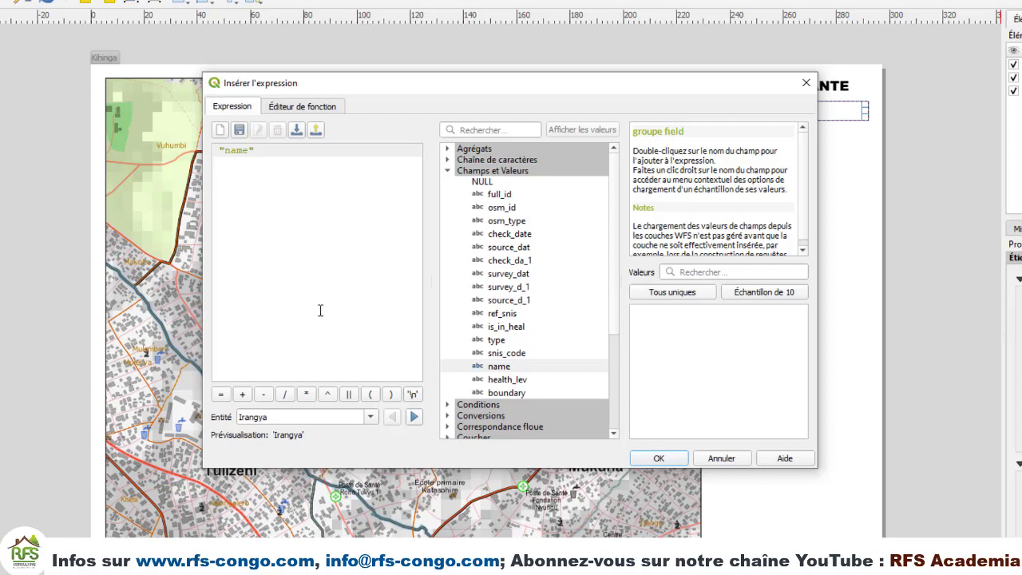
key(Home)
text(upper)
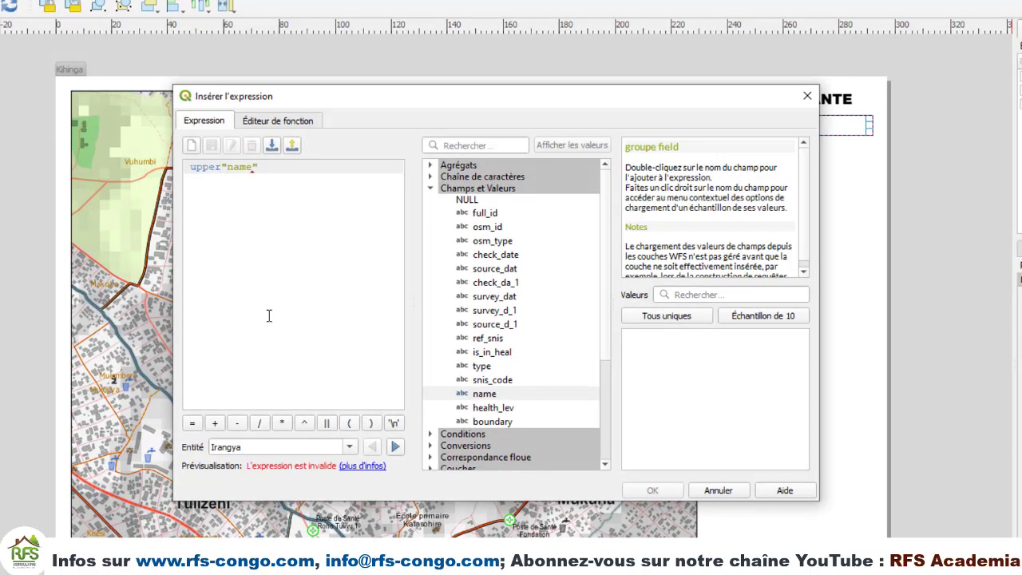
text(5)
key(BackSpace)
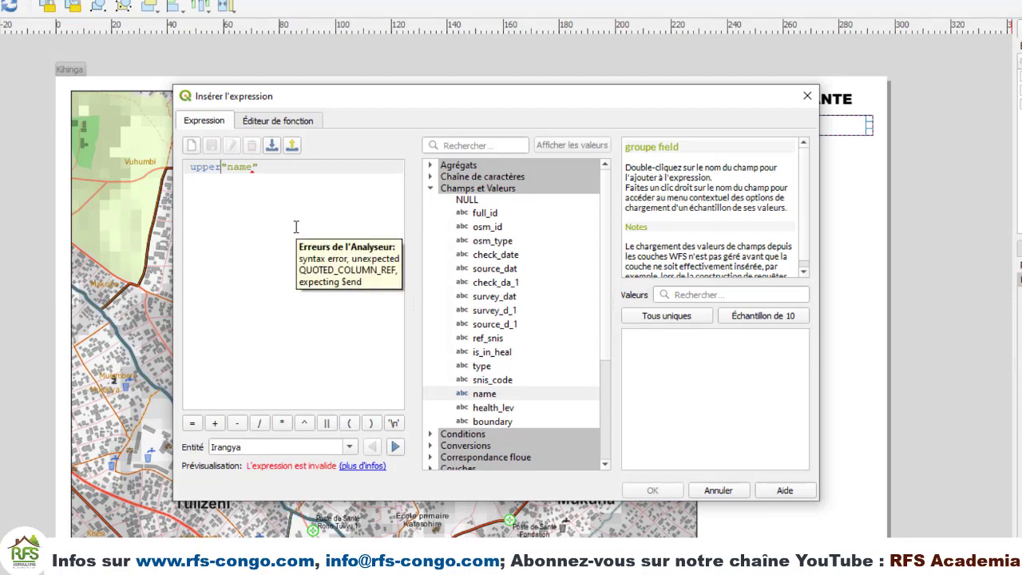
text(()
click(300, 165)
text(,)
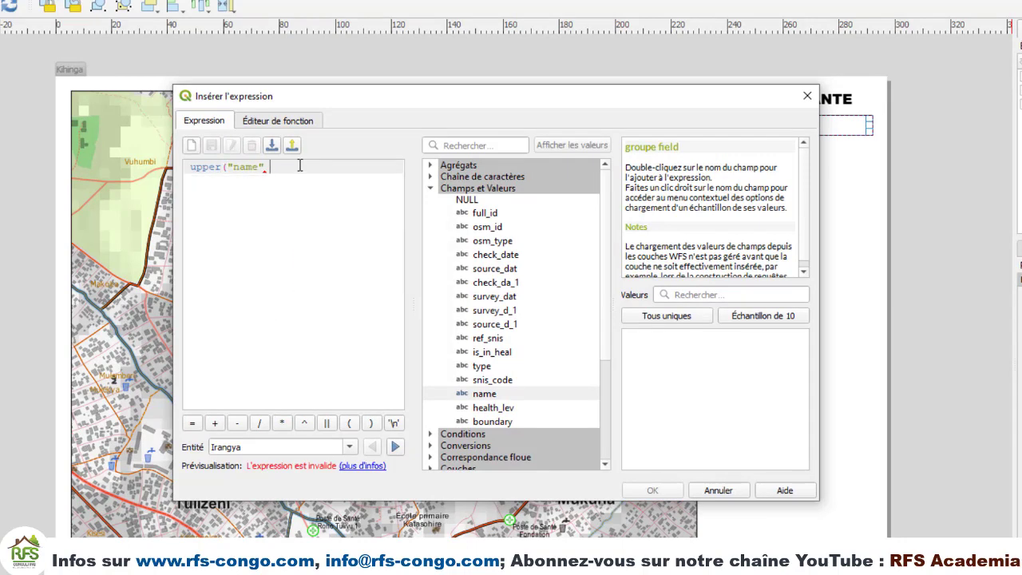
key(BackSpace)
text())
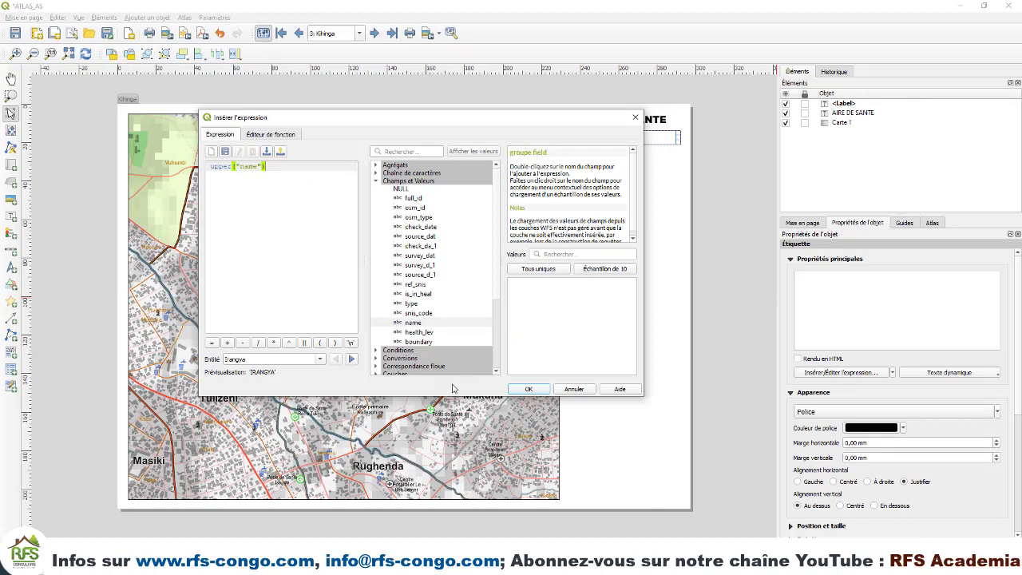
click(531, 390)
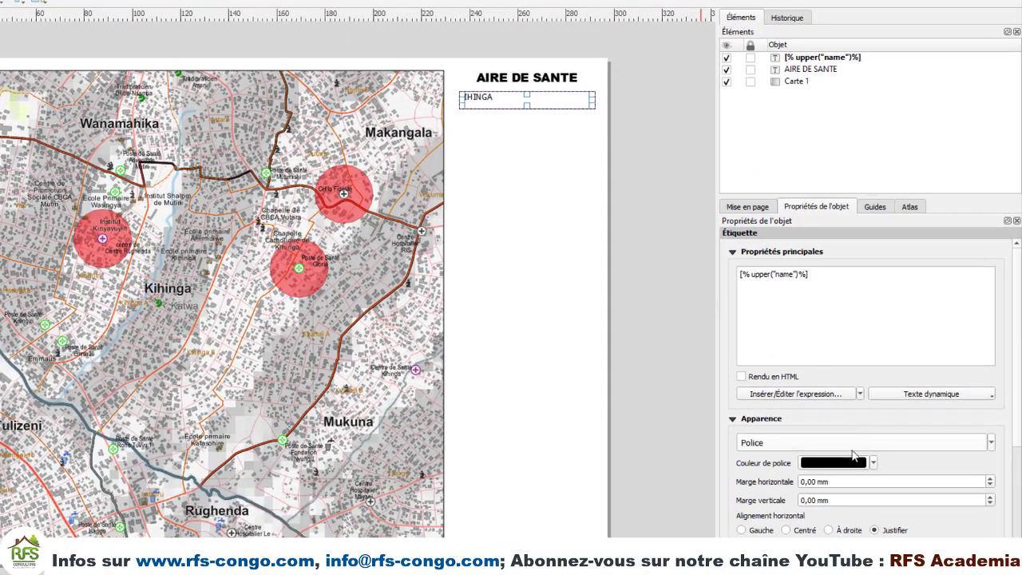
Set the health area name label's font to Arial Black, size 18.
click(806, 443)
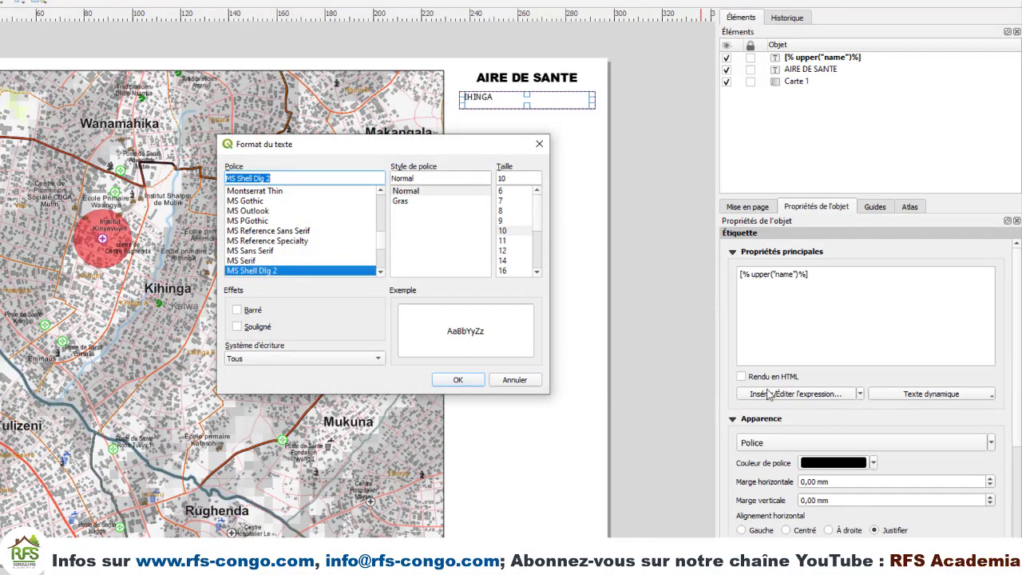
drag(380, 247, 382, 201)
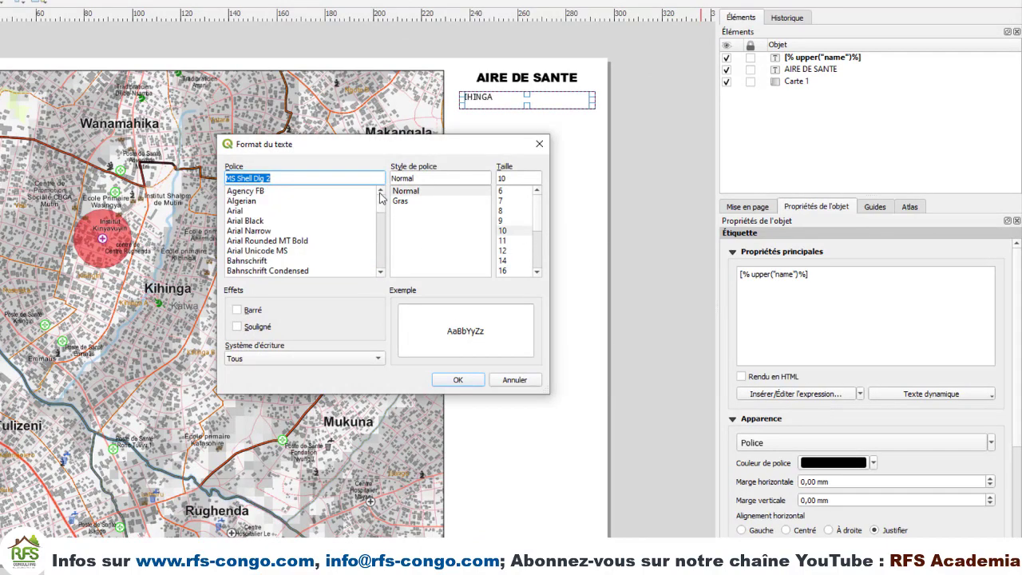
click(258, 221)
click(514, 273)
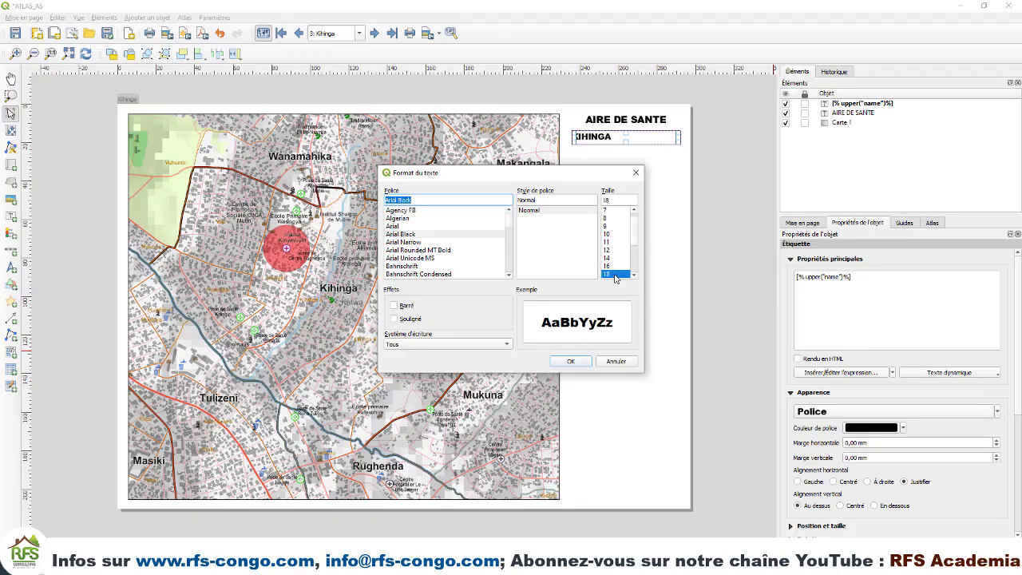
click(581, 360)
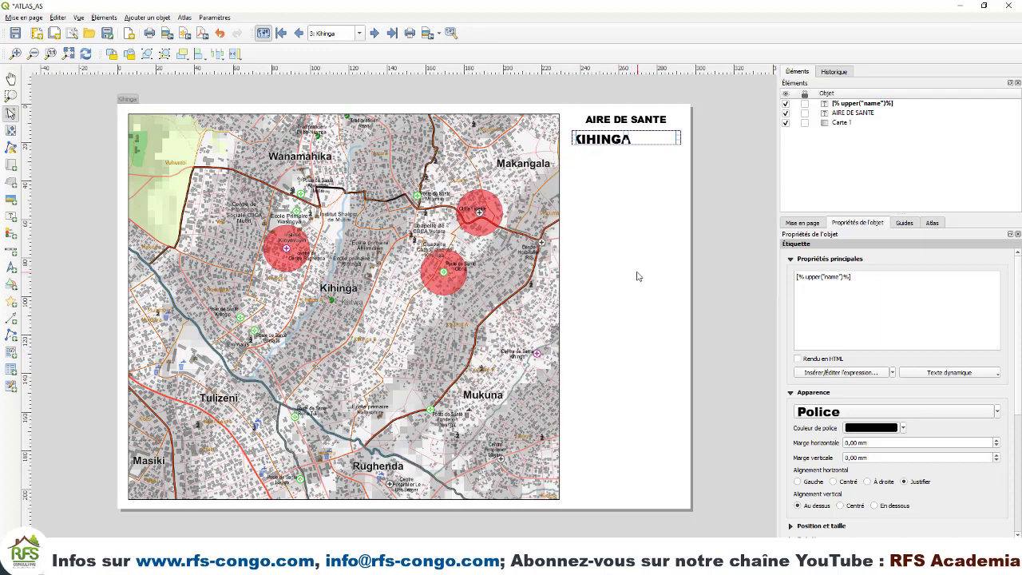
Colour the health area name label's text dark red and centre it horizontally and vertically.
click(902, 427)
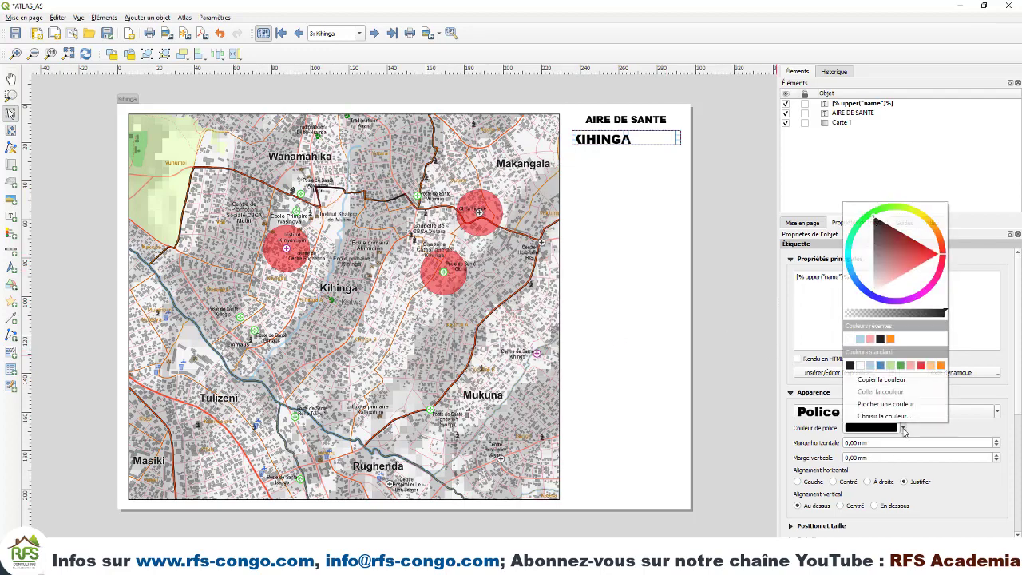
click(914, 242)
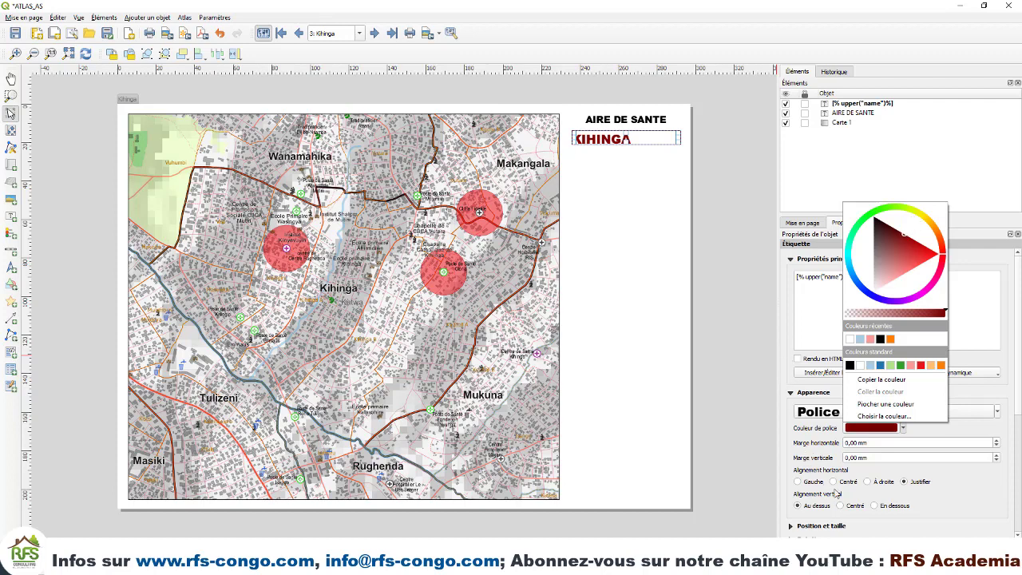
click(833, 482)
click(840, 506)
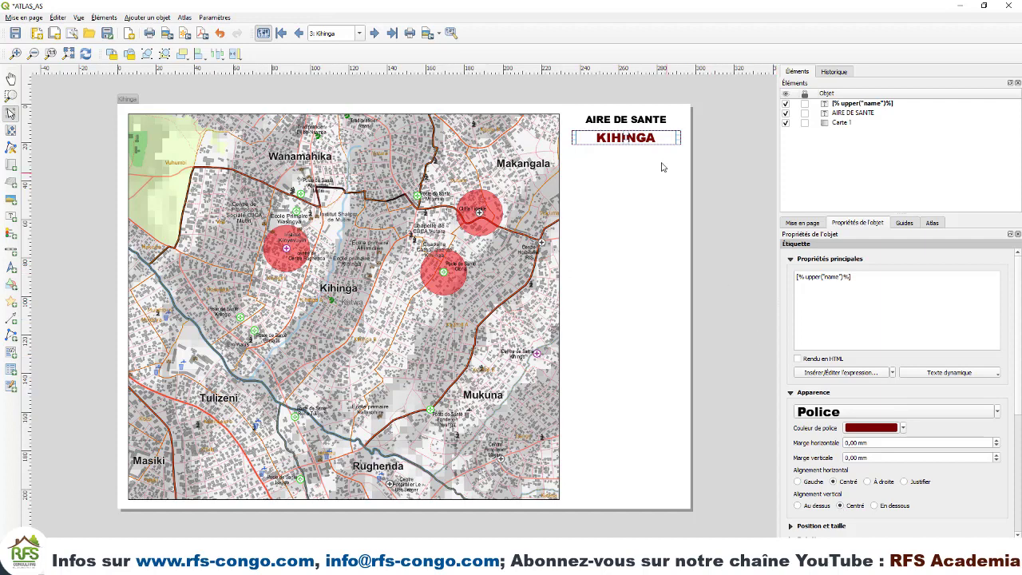
Move the health area name label up directly beneath AIRE DE SANTE and advance the atlas to the Kivika page.
drag(635, 137, 637, 128)
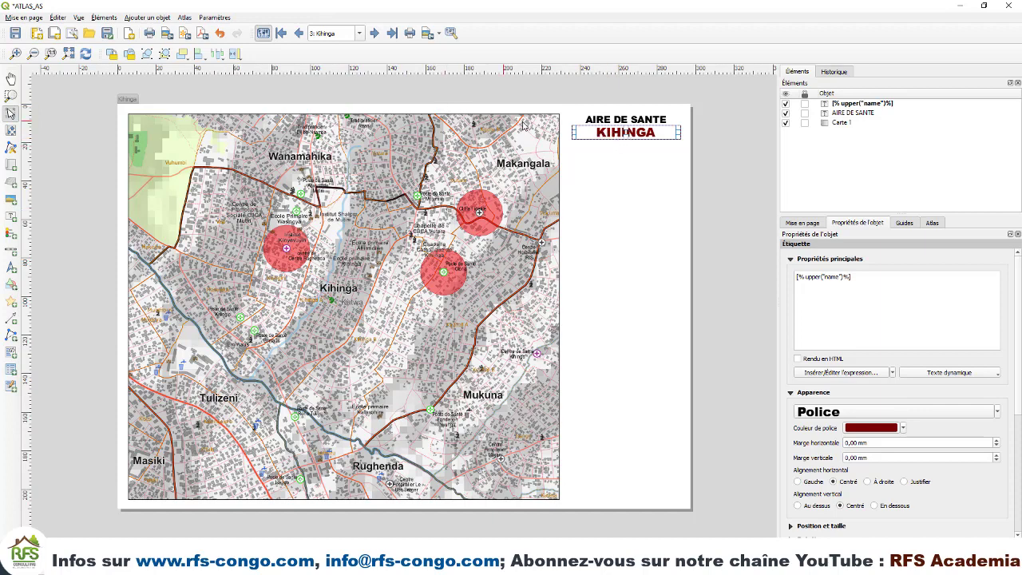
click(374, 34)
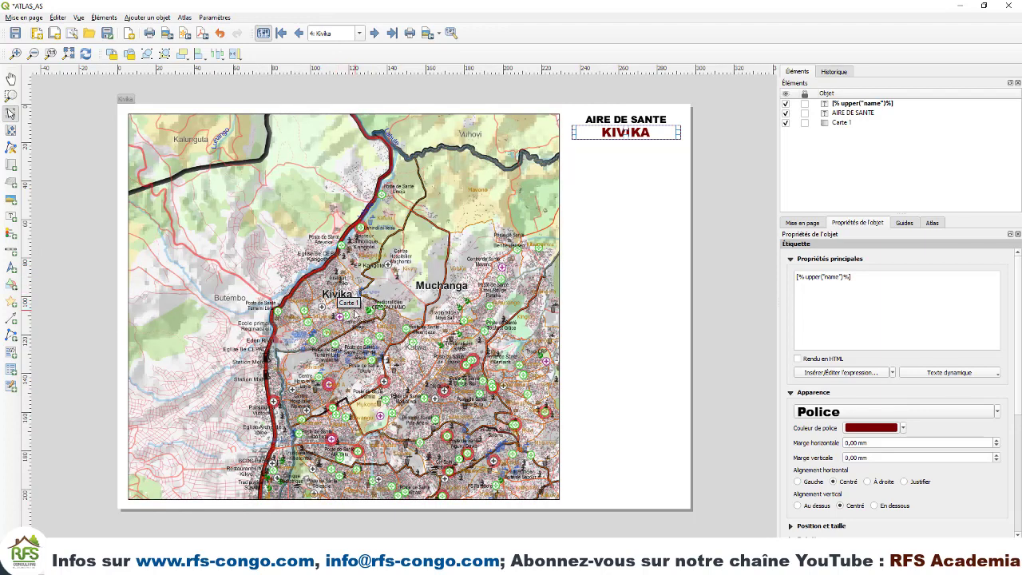
Advance the atlas to the Makangala page and add a legend in the empty area beneath the health area name.
click(374, 34)
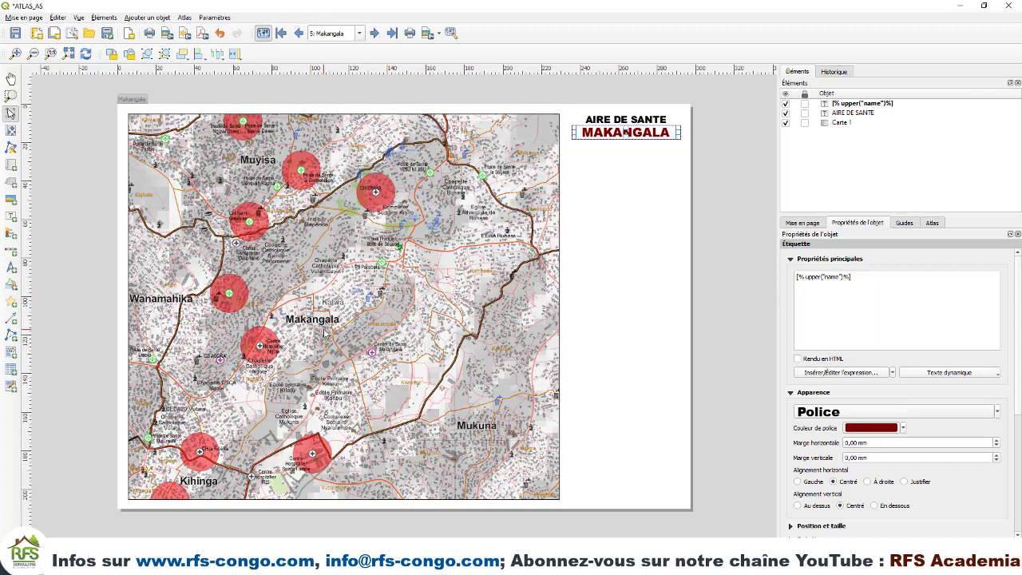
click(639, 182)
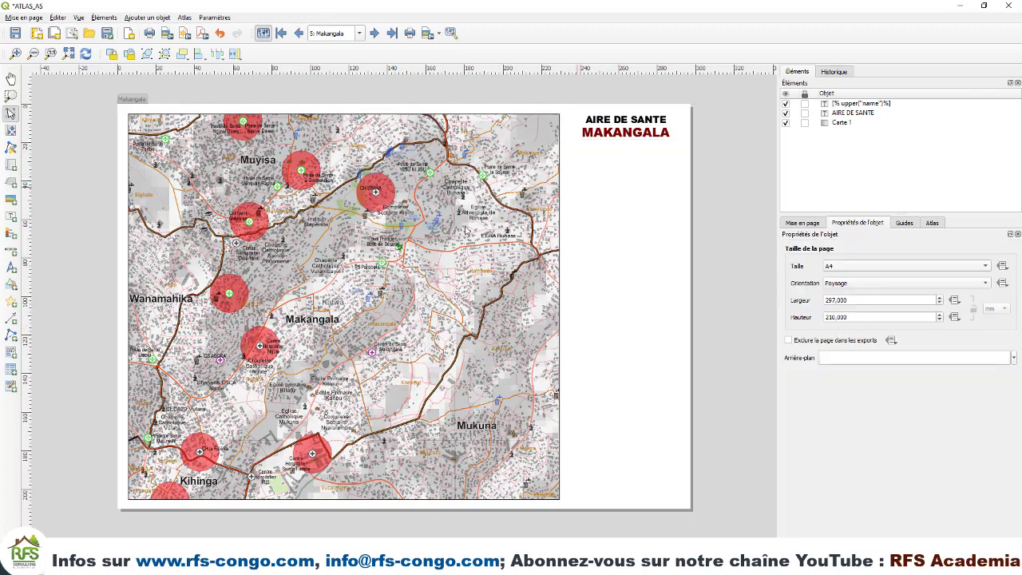
click(11, 234)
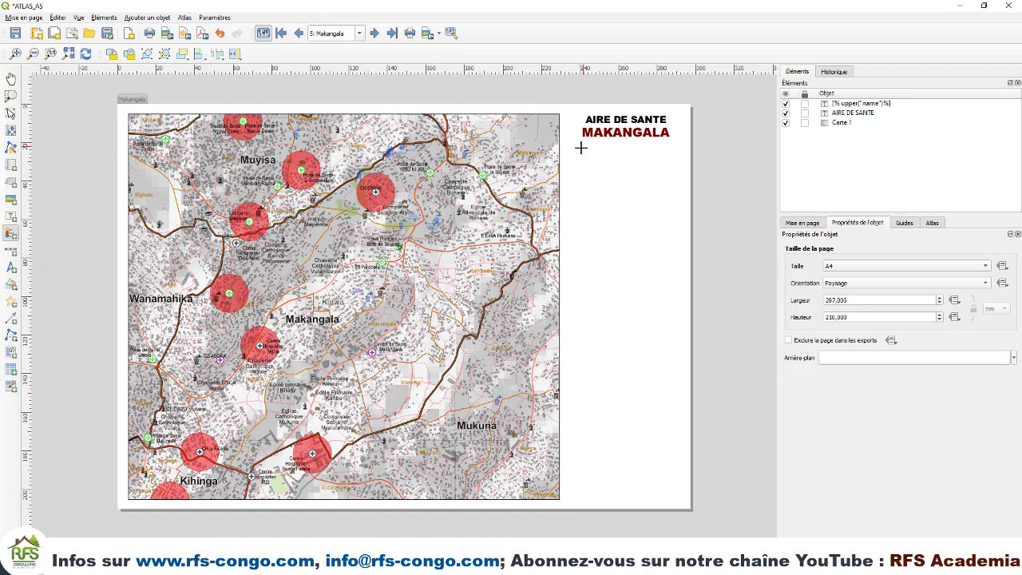
mouse_move(581, 148)
mouse_down()
mouse_move(582, 176)
mouse_move(666, 292)
mouse_up()
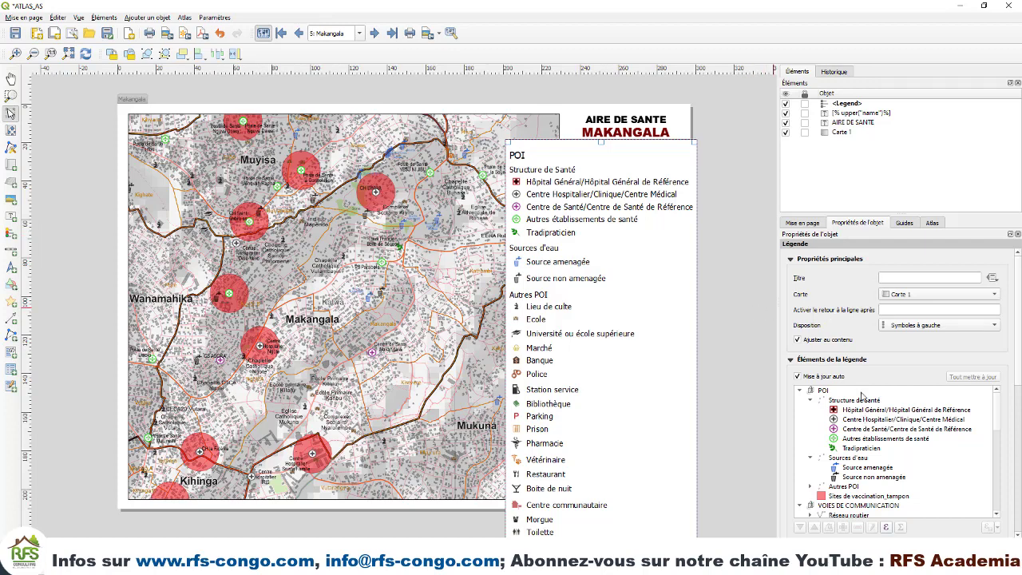
Try the legend arrangement Symboles à droite and switch it back to Symboles à gauche.
click(905, 278)
click(911, 325)
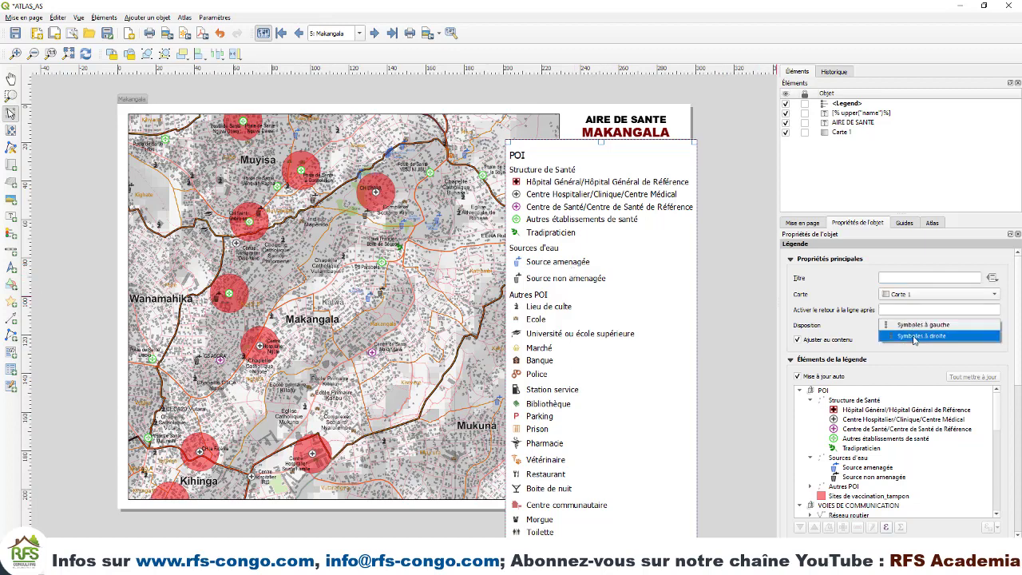
click(915, 340)
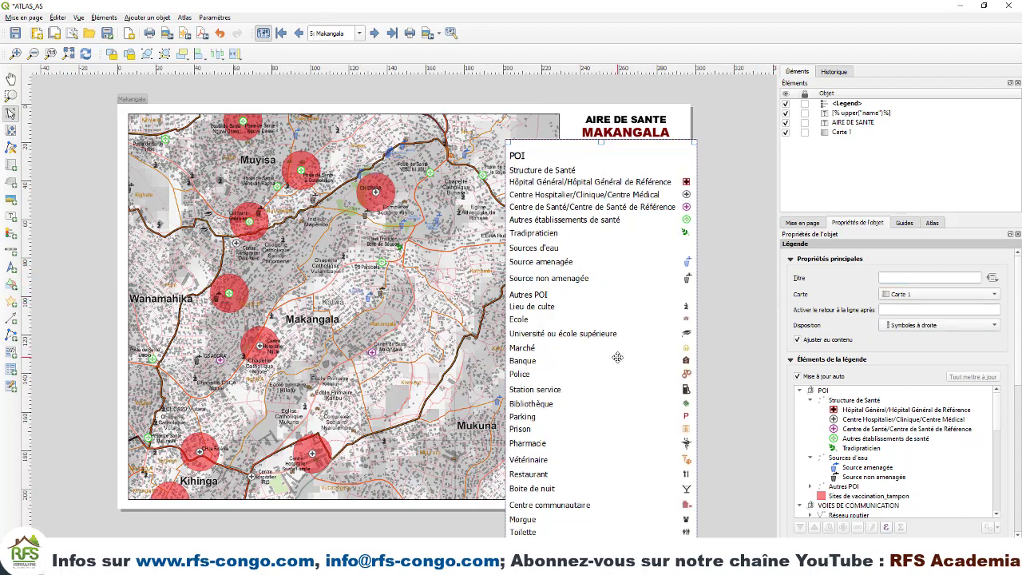
click(929, 327)
click(917, 318)
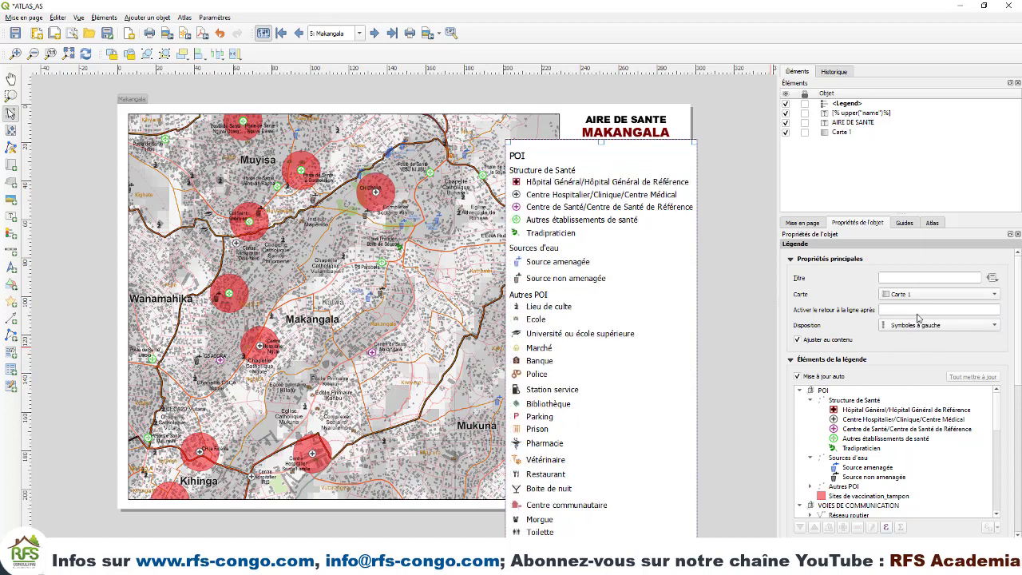
Examine the legend's content settings and its entries under Structure de Santé.
scroll(840, 321, down, 2)
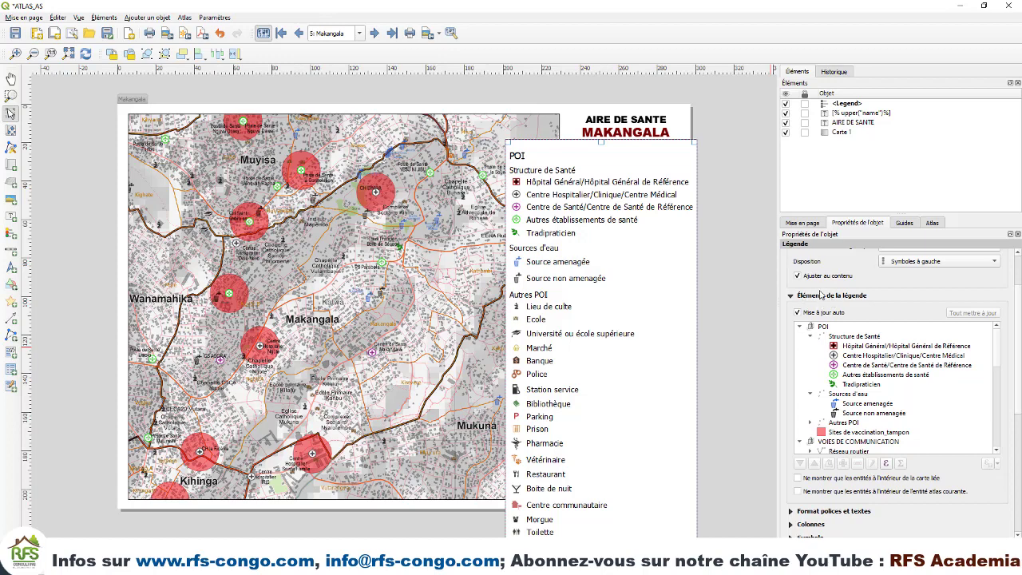
scroll(846, 281, up, 2)
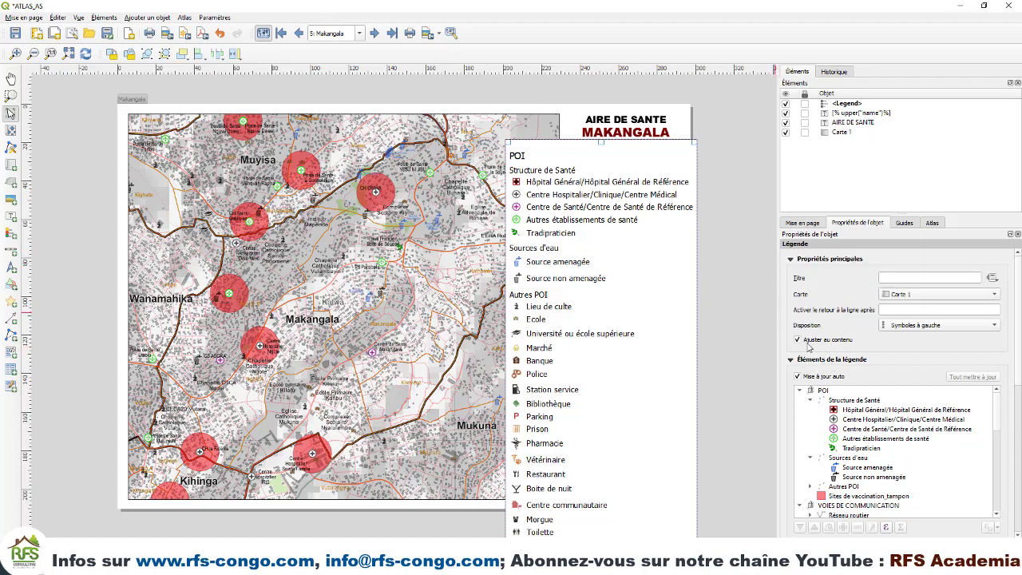
scroll(834, 369, down, 2)
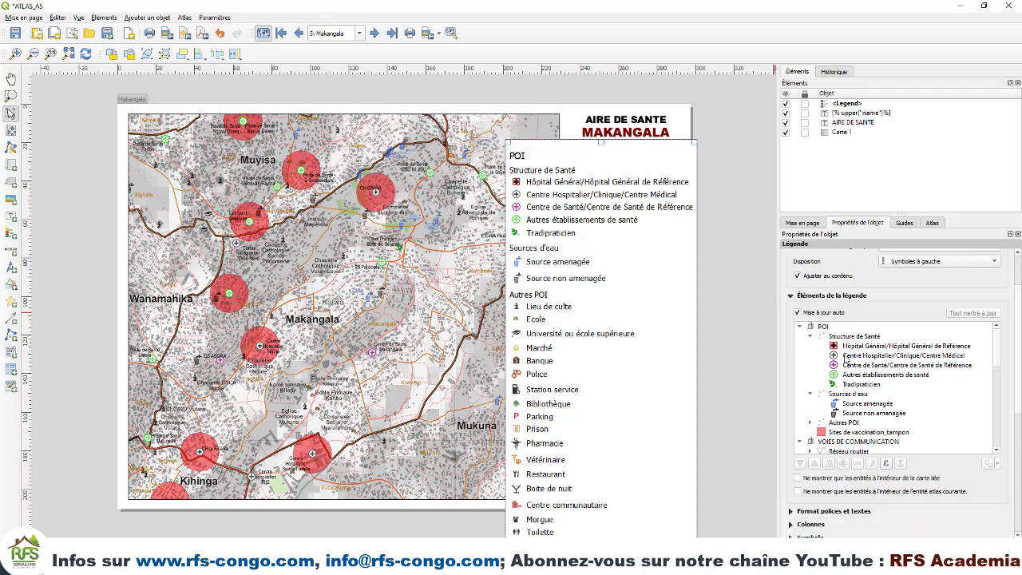
click(850, 356)
click(860, 366)
click(862, 347)
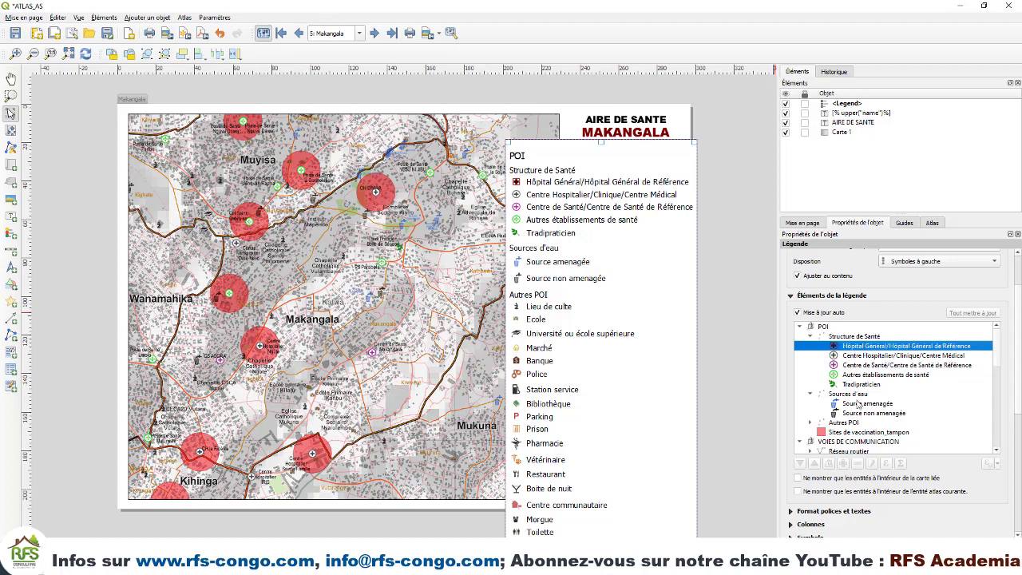
click(861, 385)
click(857, 357)
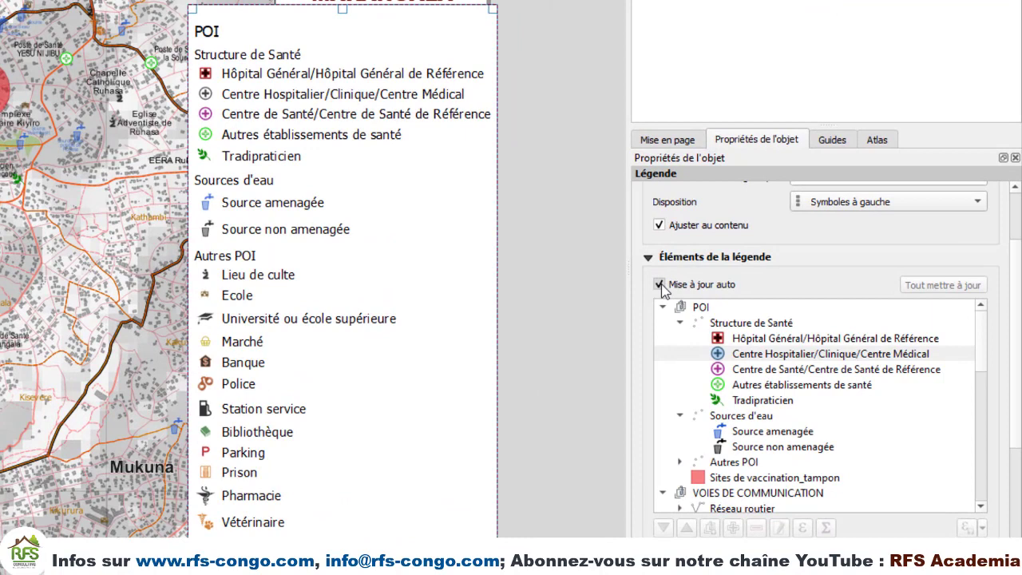
Turn off the legend's automatic update and open the Structure de Santé entry's properties for a look.
click(659, 285)
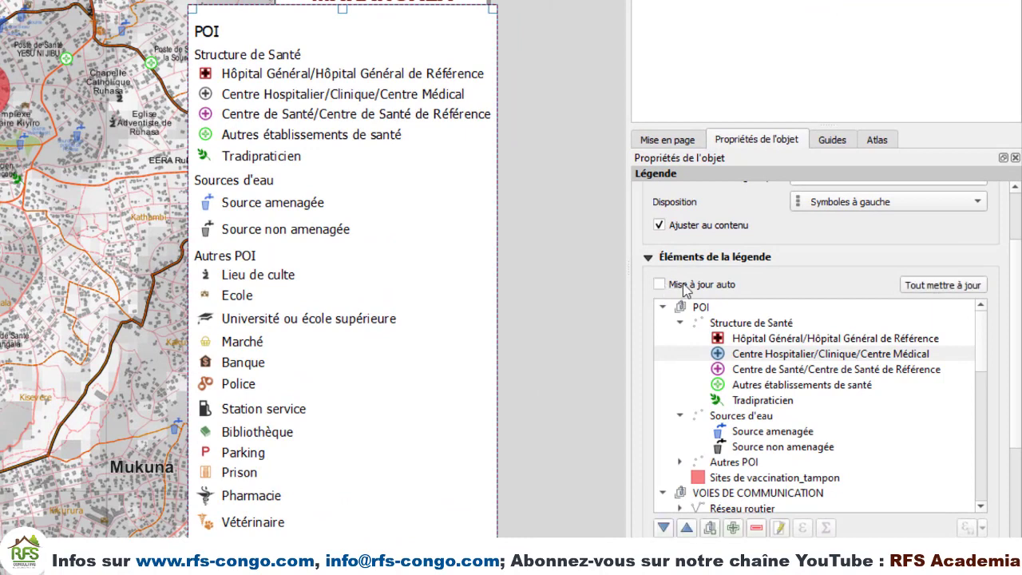
double_click(746, 324)
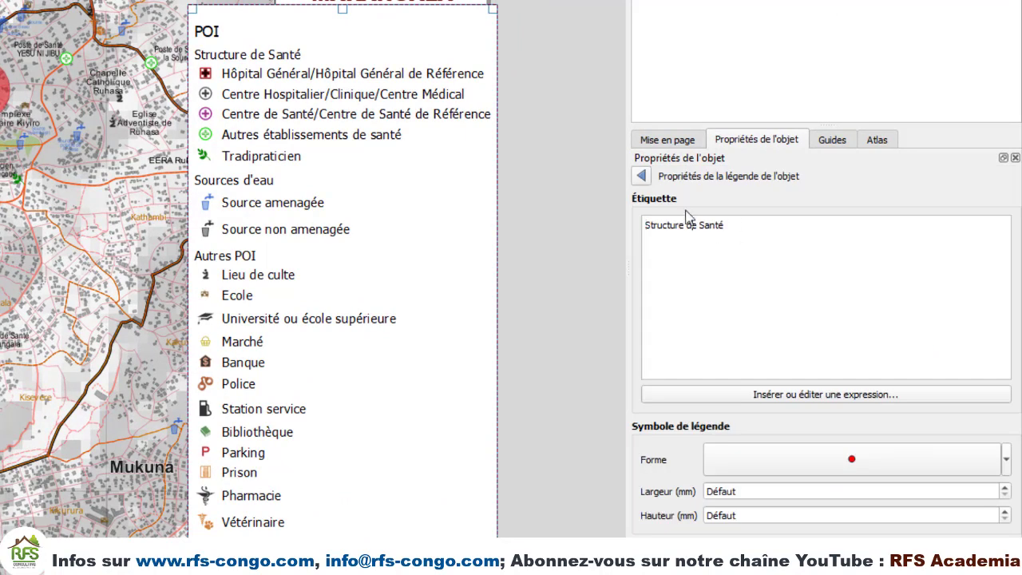
click(641, 175)
click(758, 341)
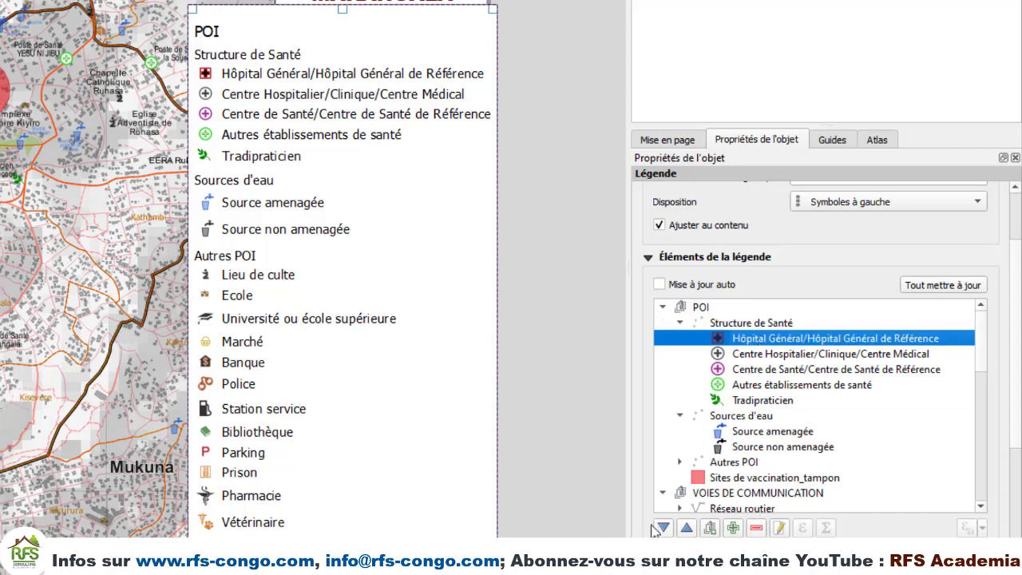
click(661, 284)
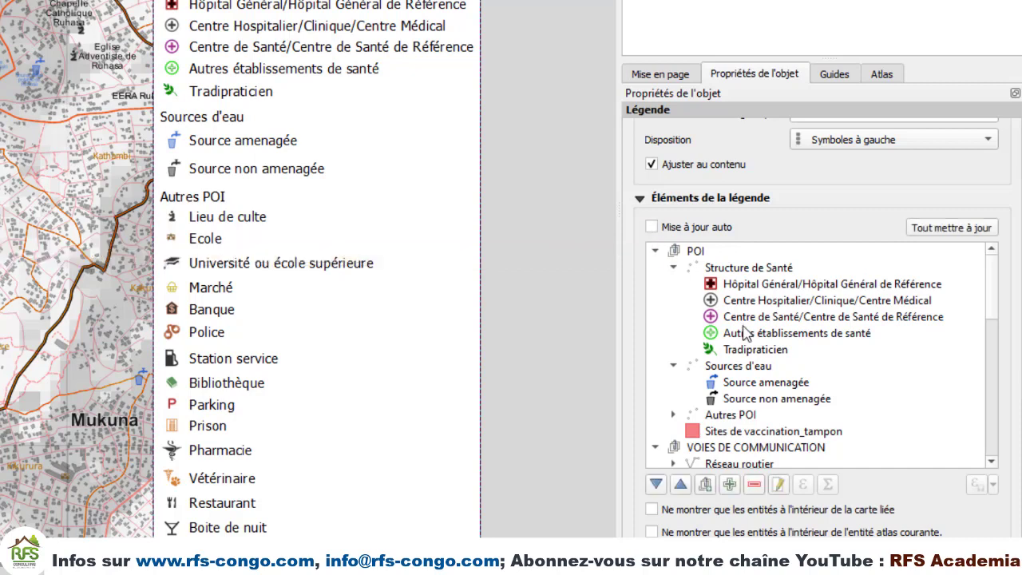
Review the legend's layer groups and check how far the whole legend extends beyond the page.
scroll(746, 340, down, 4)
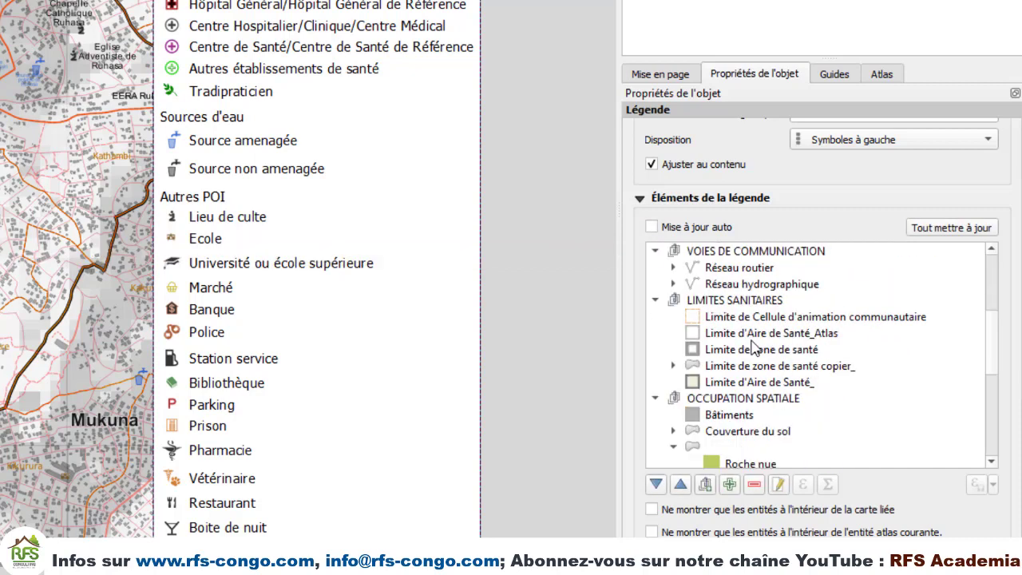
scroll(750, 343, up, 6)
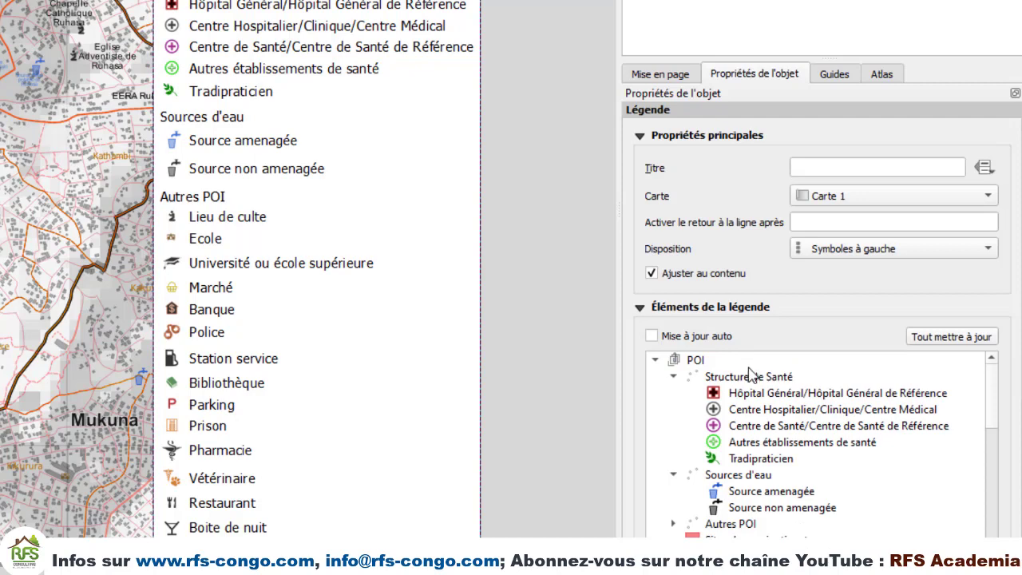
scroll(1007, 383, down, 4)
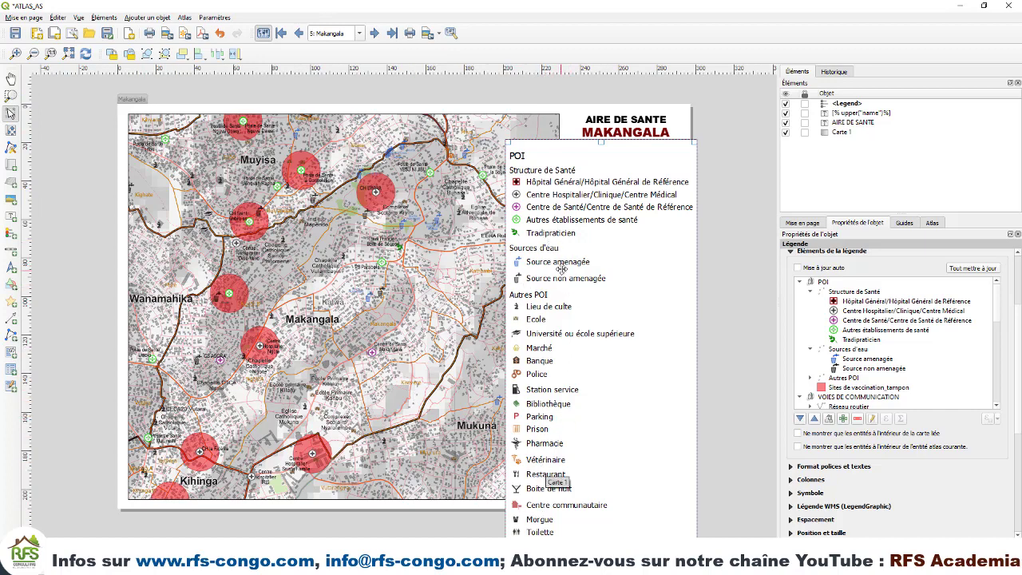
scroll(599, 363, down, 2)
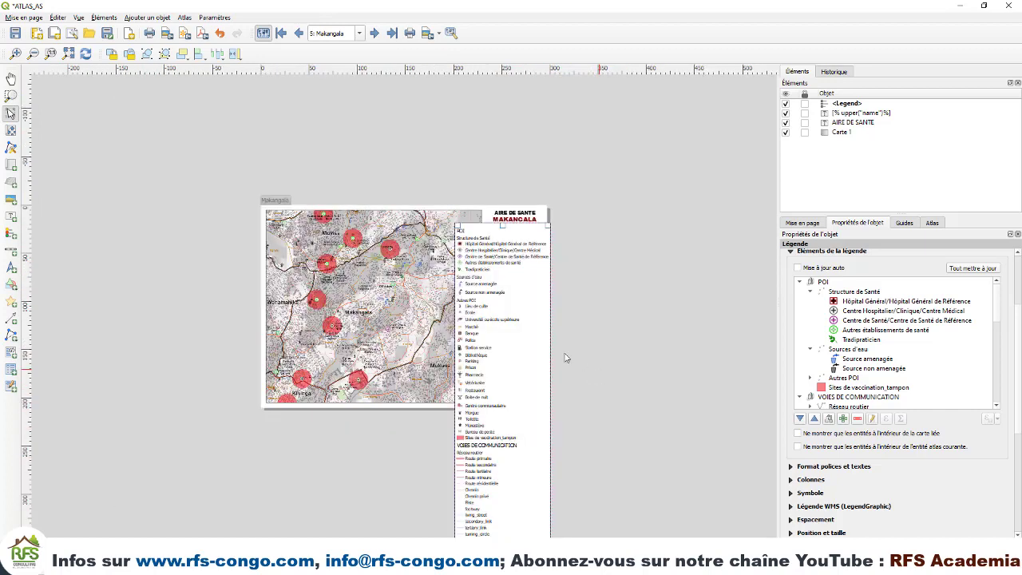
scroll(499, 345, down, 3)
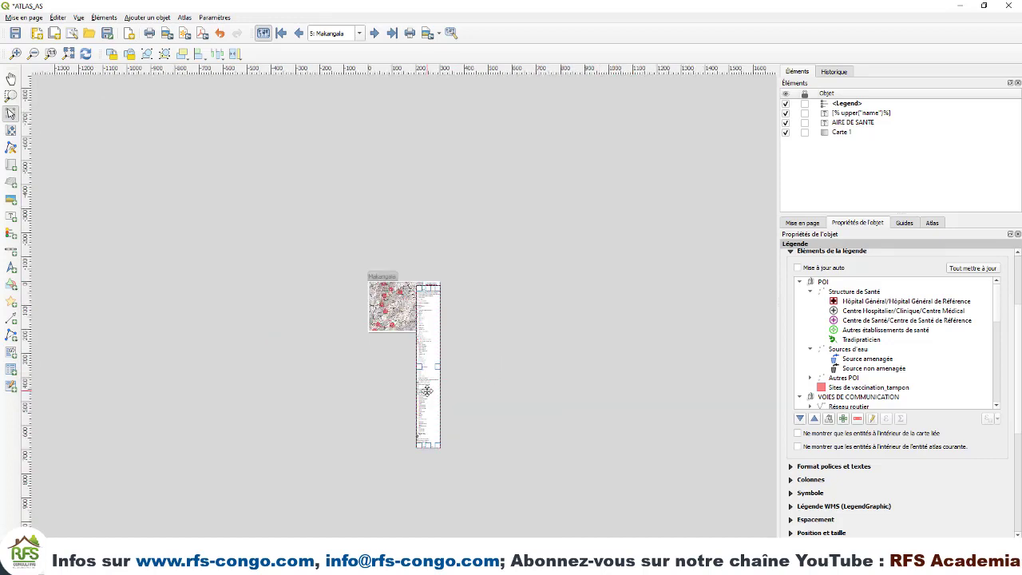
scroll(425, 390, up, 1)
scroll(444, 384, up, 2)
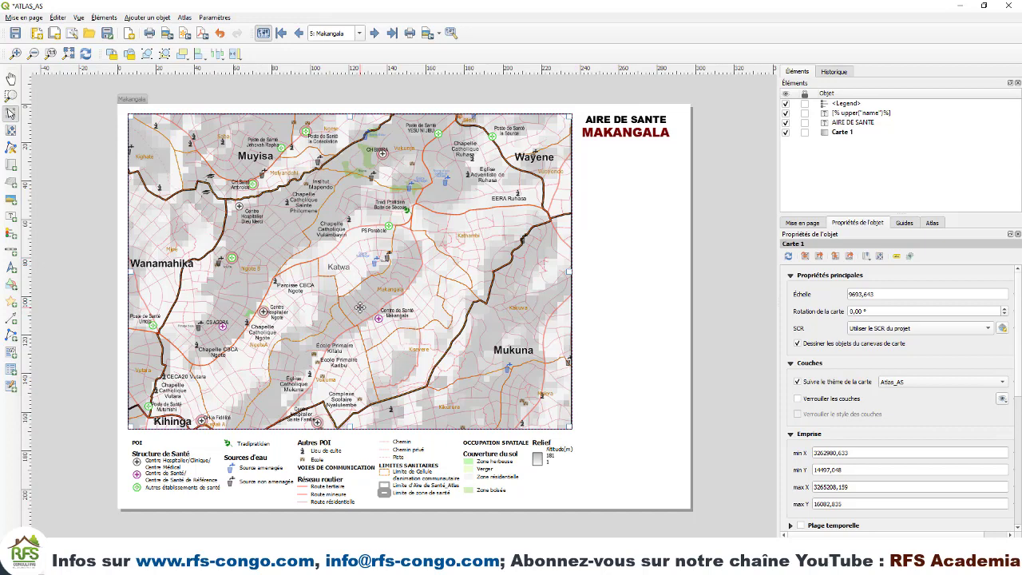
Advance the atlas to the Makerere page and switch to the main QGIS project window, PROJET CARTE ZS KATWA.
click(374, 33)
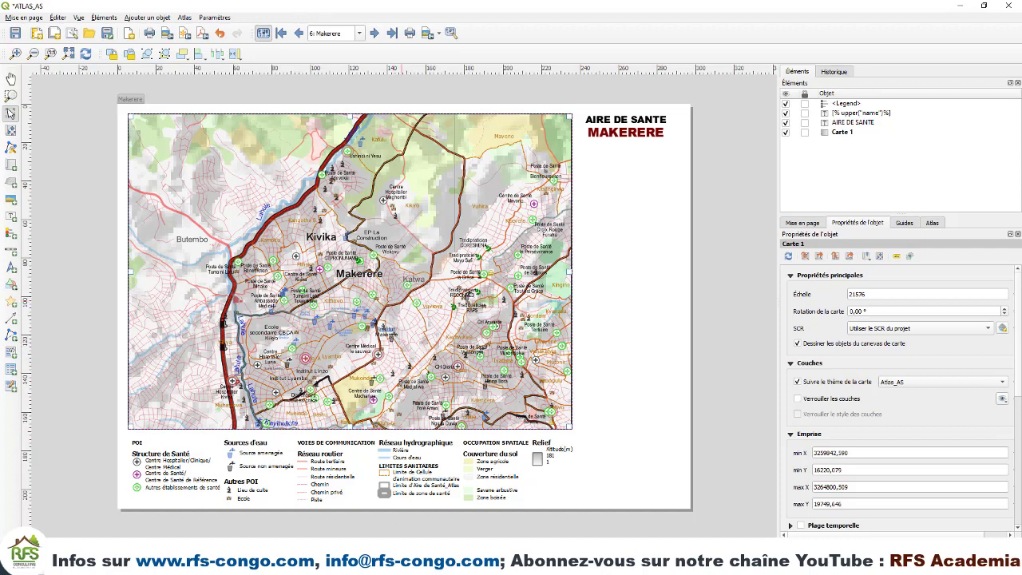
mouse_move(378, 563)
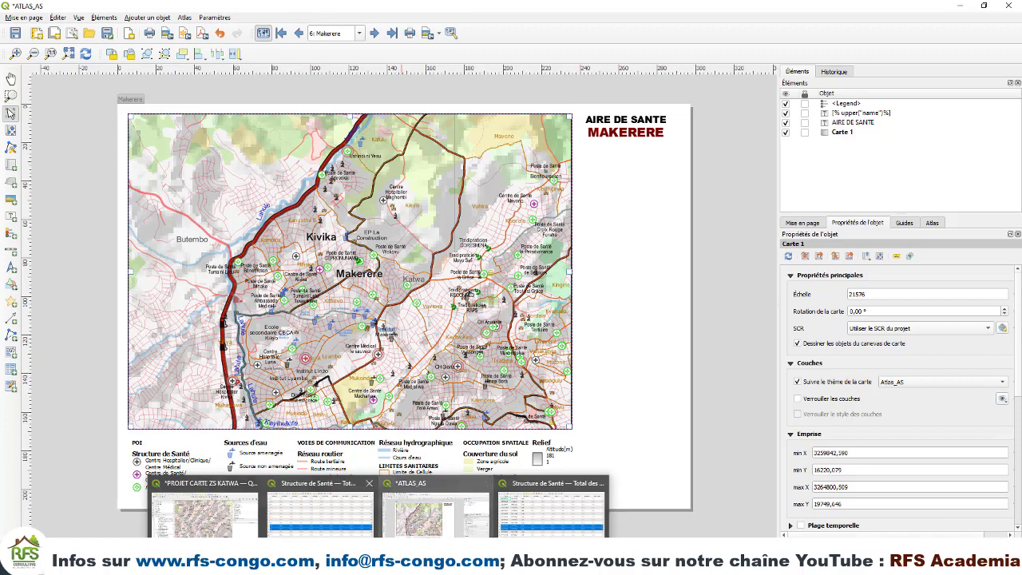
click(232, 526)
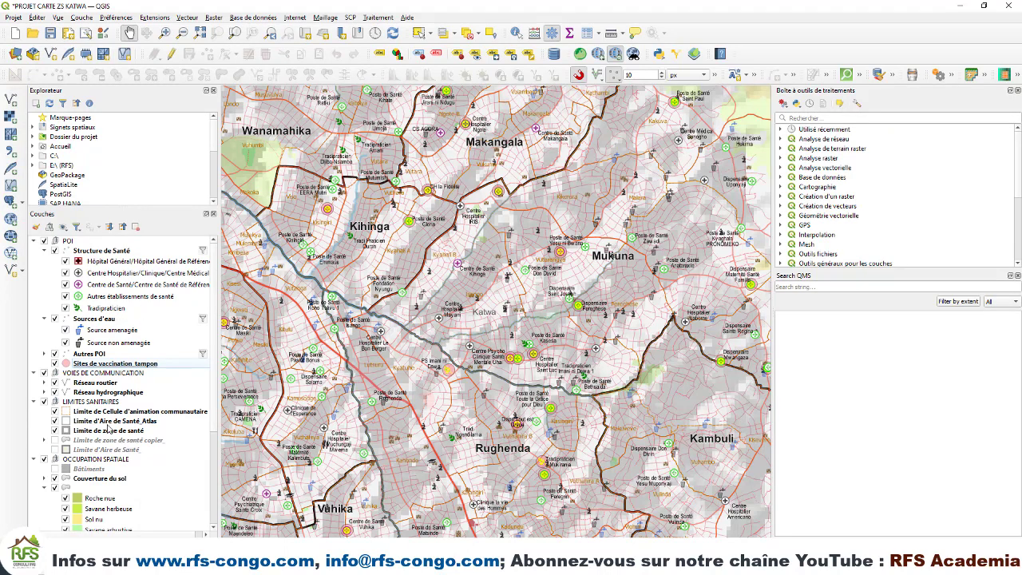
Change the symbology of the Limite d'Aire de Santé_Atlas layer to Ensemble de règles.
click(108, 424)
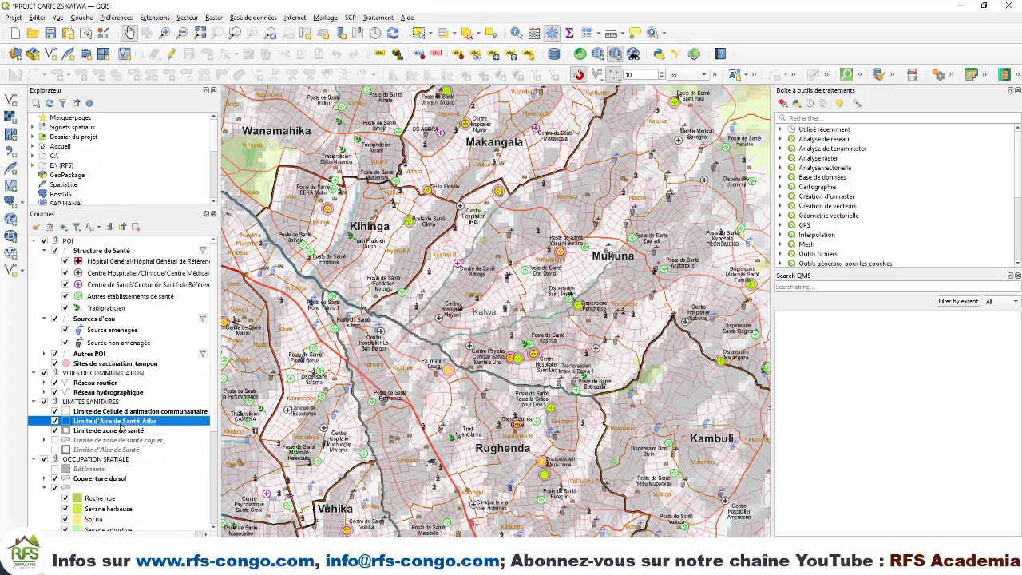
right_click(120, 423)
click(154, 419)
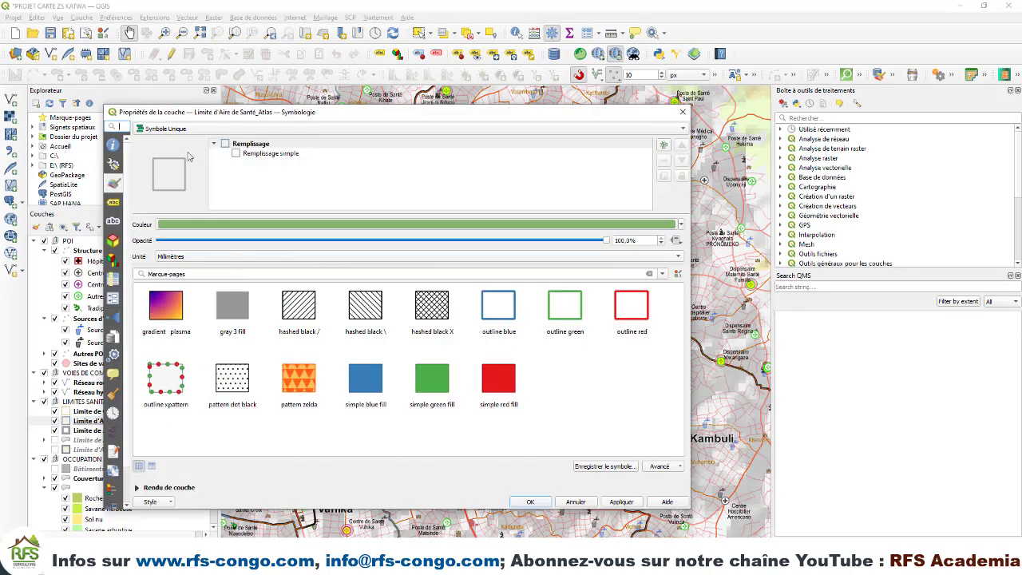
click(182, 129)
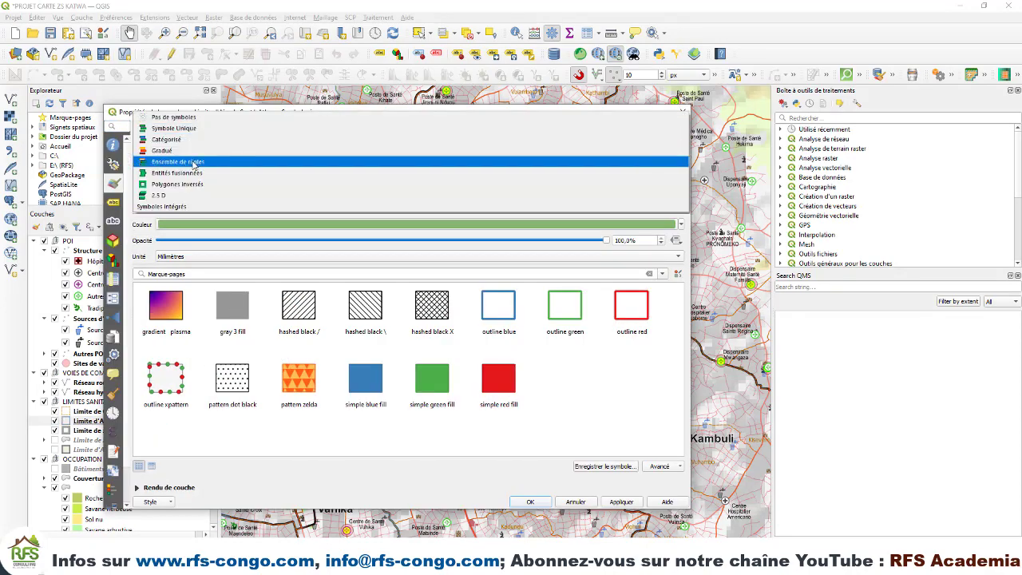
click(174, 163)
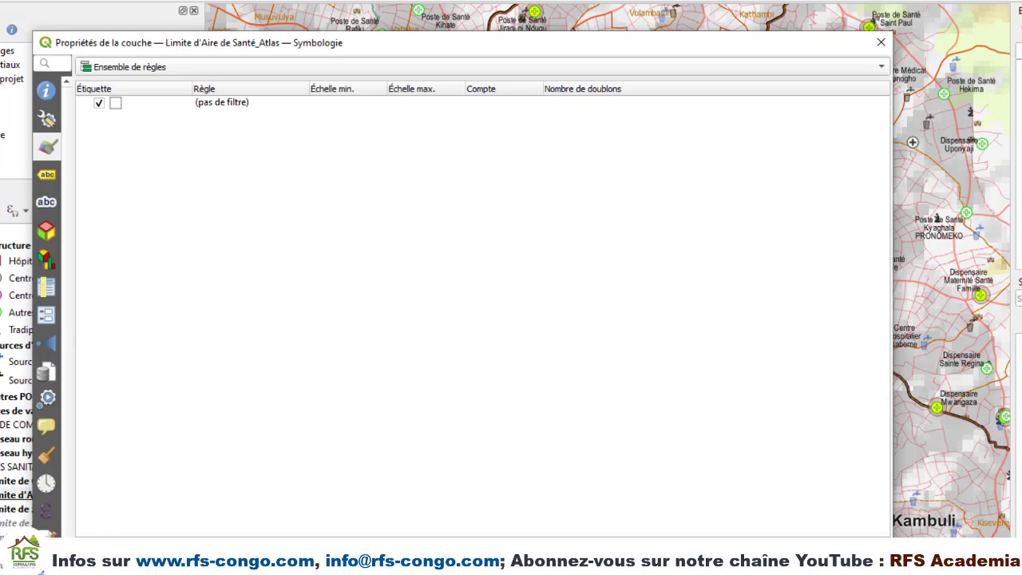
click(86, 548)
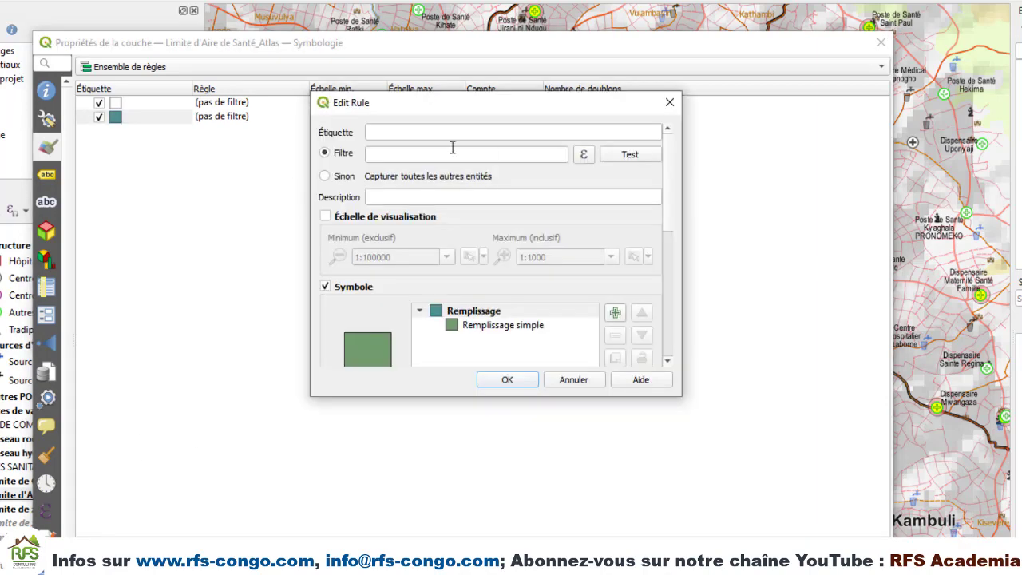
click(583, 155)
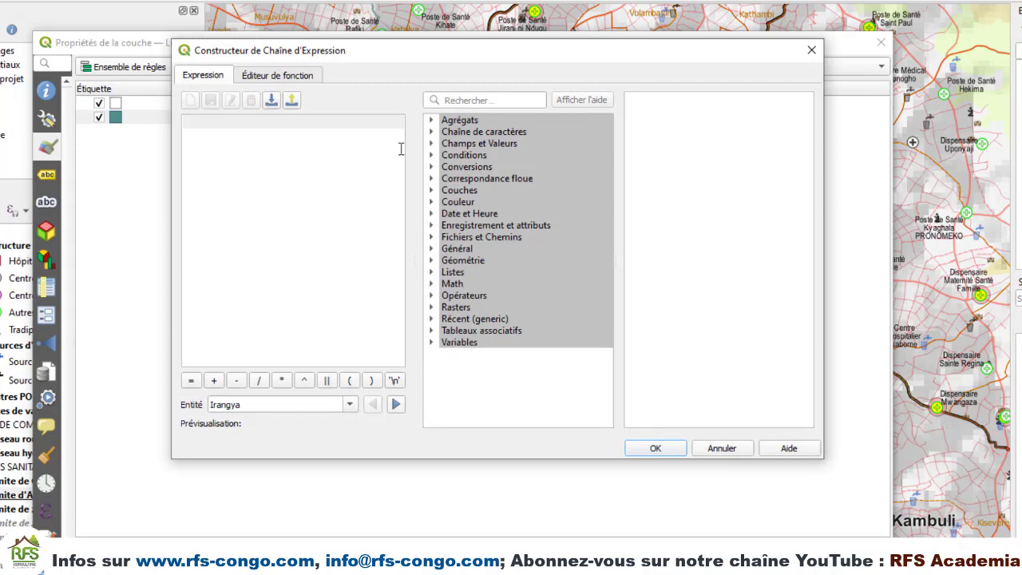
click(451, 100)
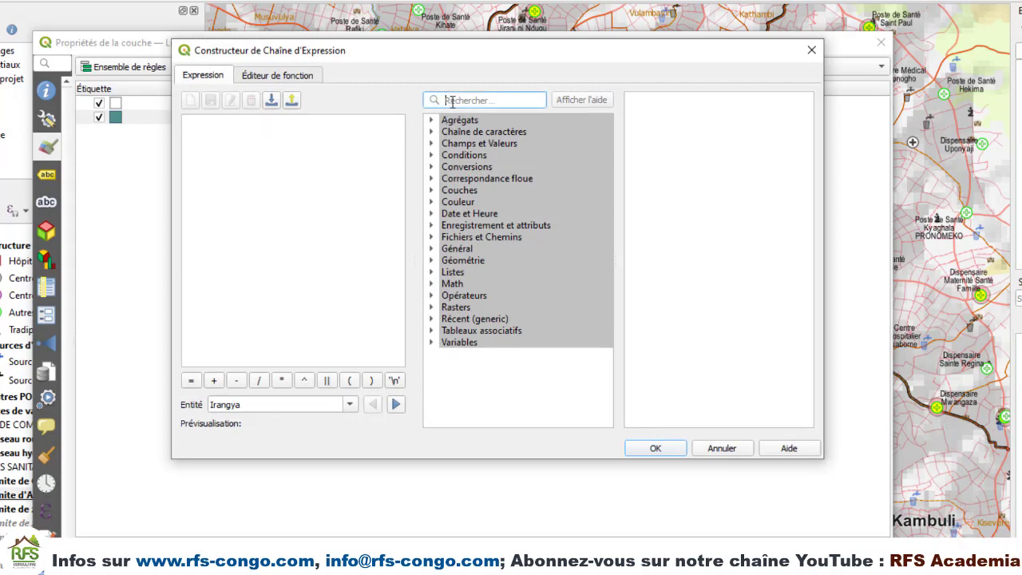
text(at)
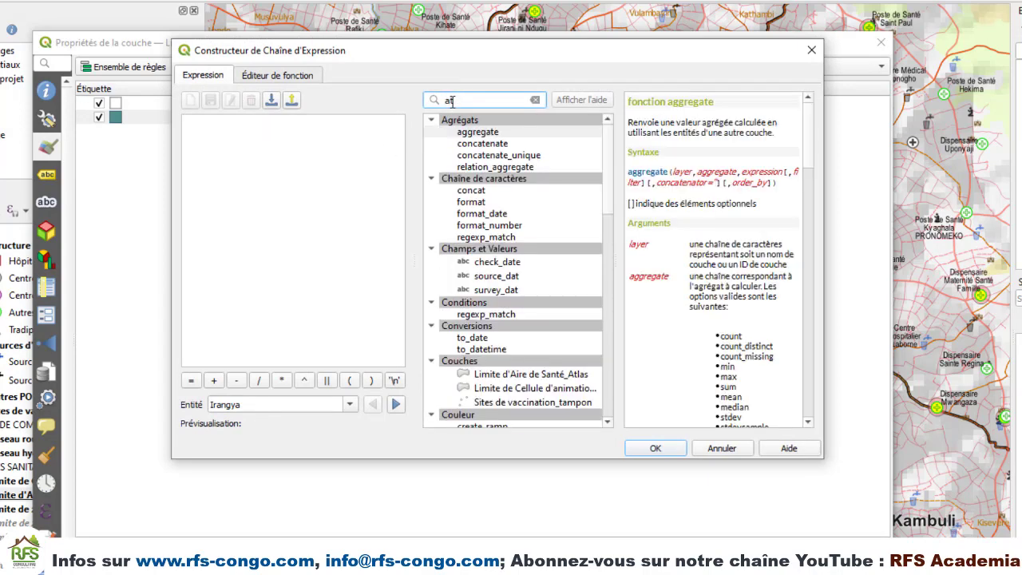
text(l)
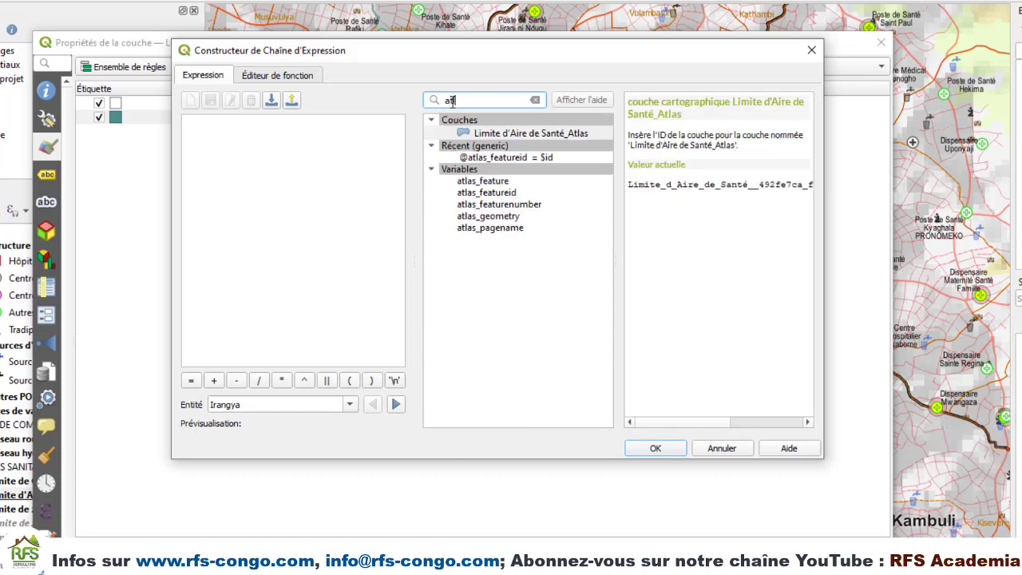
double_click(488, 194)
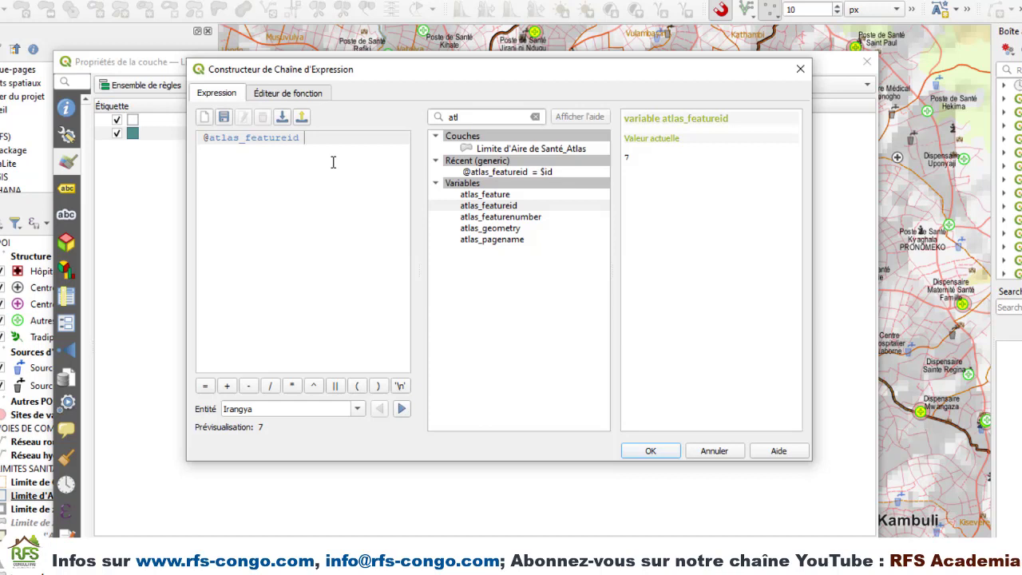
text(=)
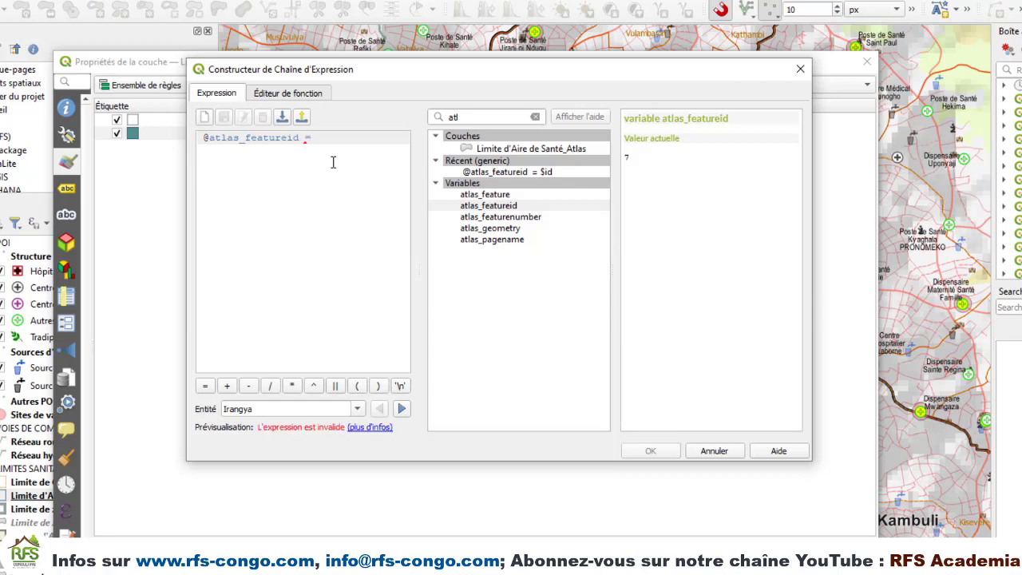
text($id)
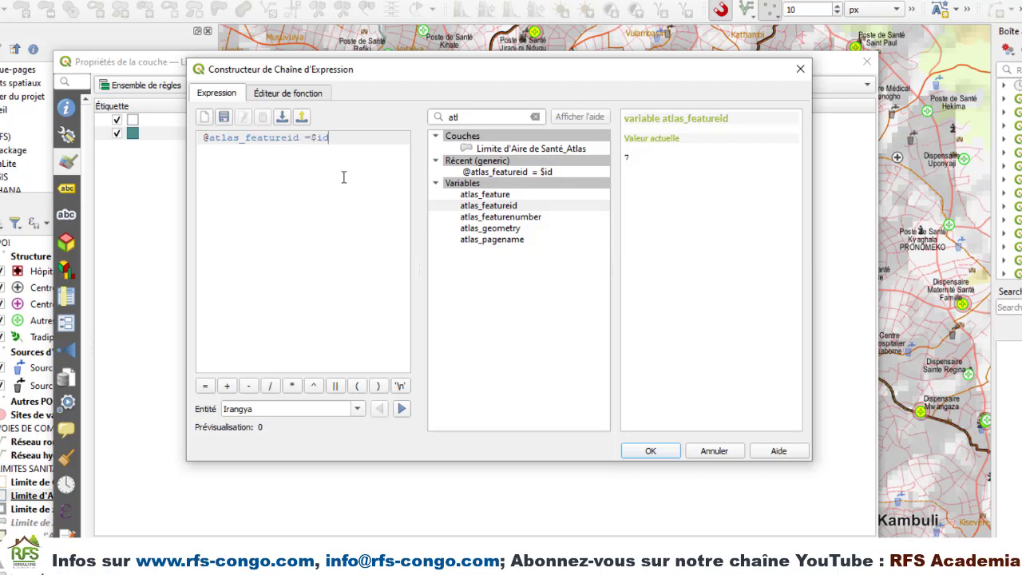
click(653, 452)
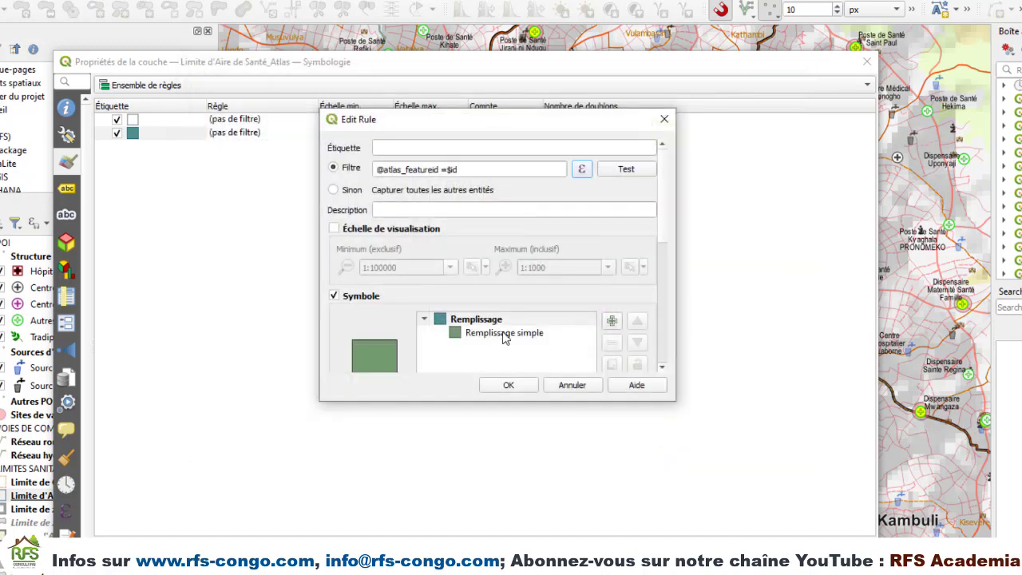
Give the new rule's symbol a black fill with 30% opacity and confirm the rule.
click(503, 333)
scroll(666, 266, down, 5)
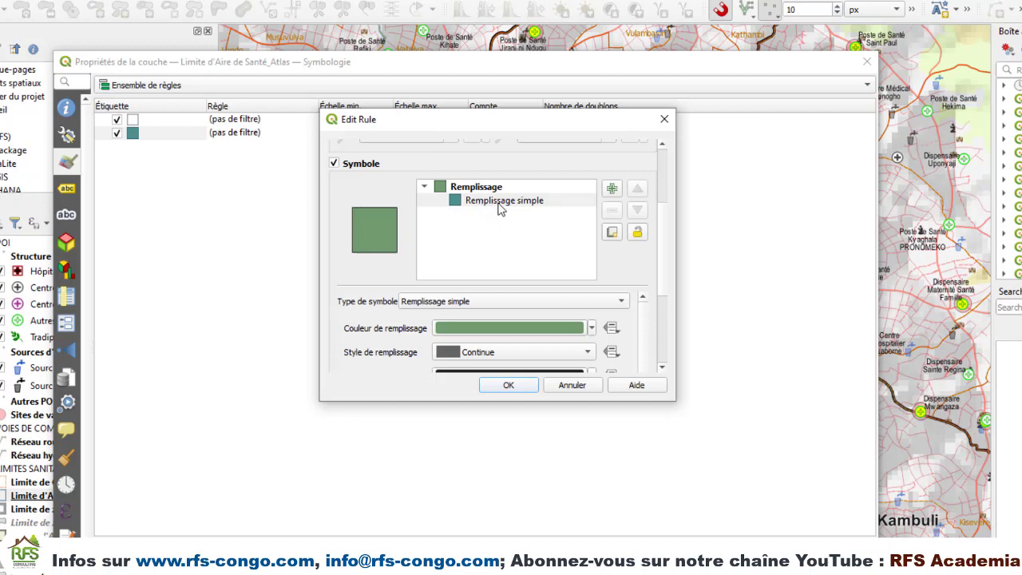
click(488, 202)
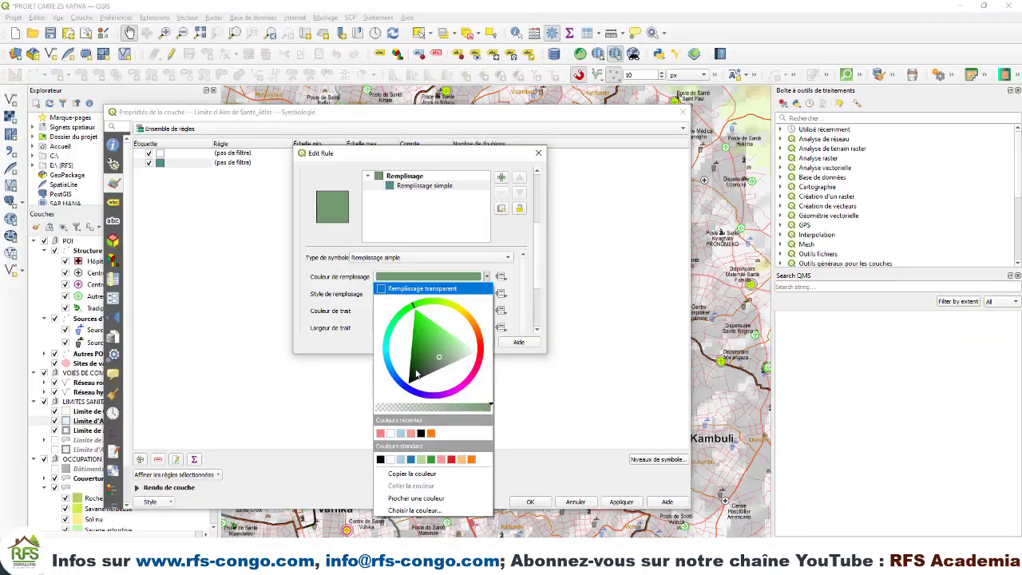
click(409, 388)
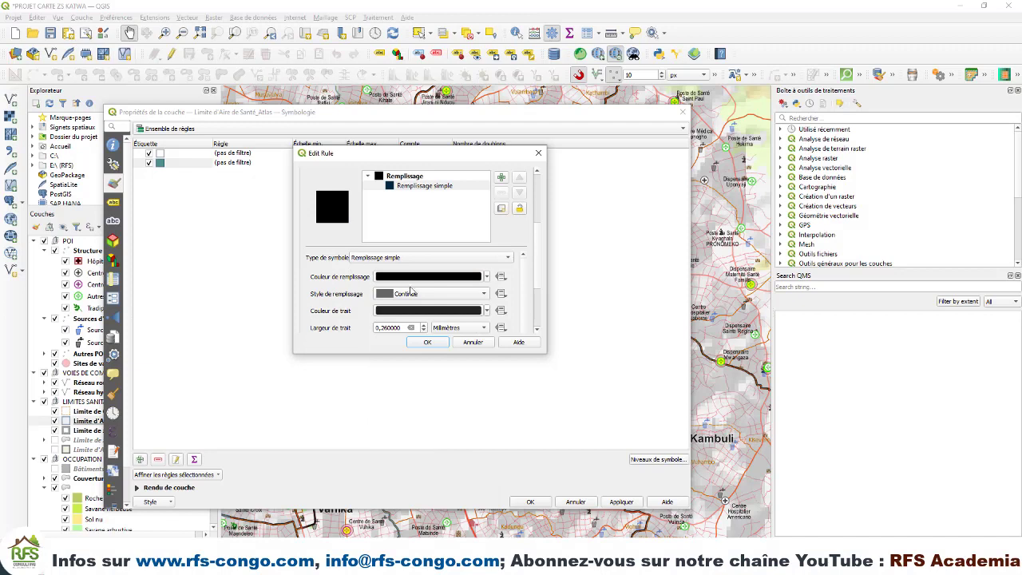
click(445, 178)
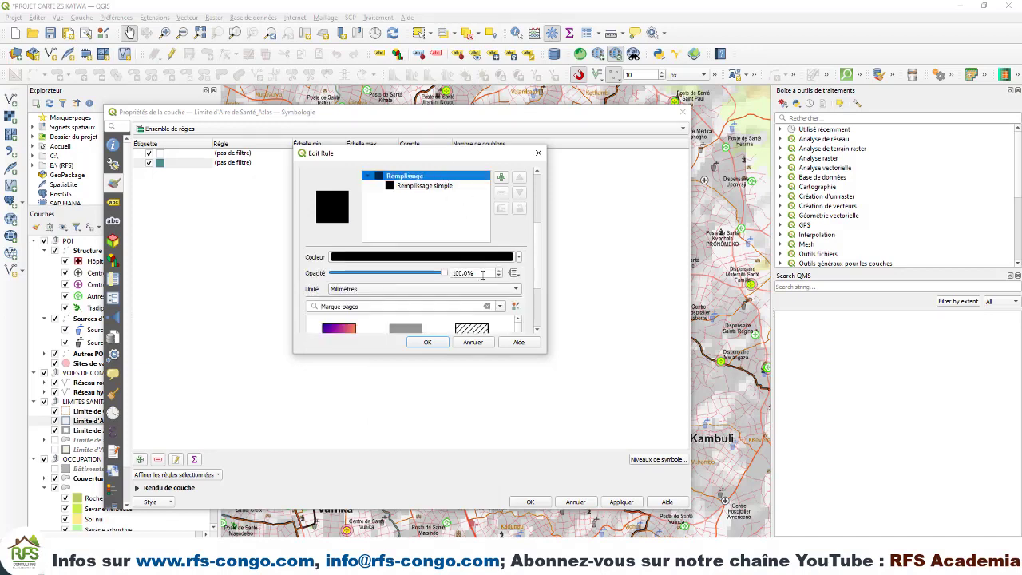
drag(482, 272, 437, 272)
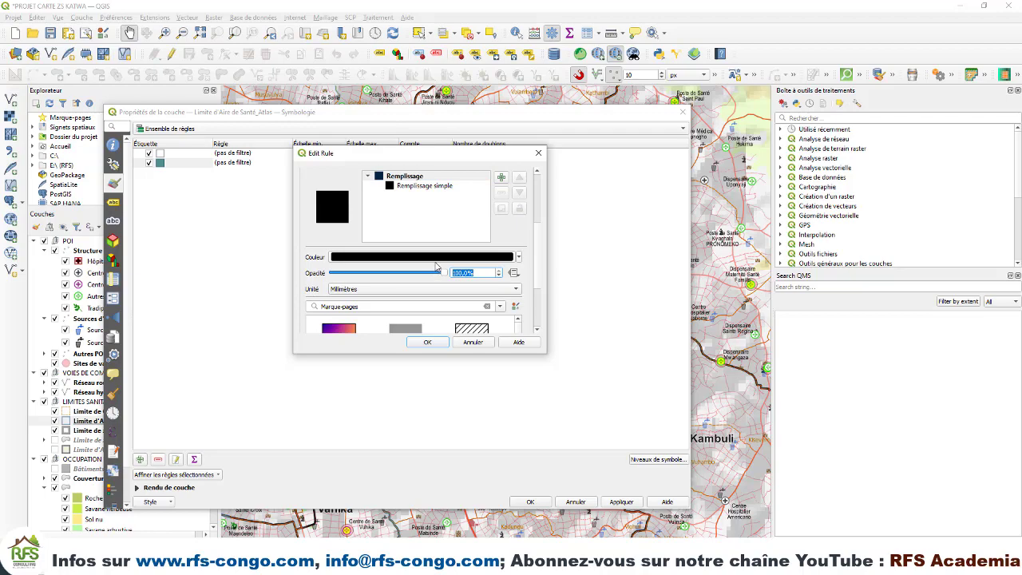
text(30)
key(Return)
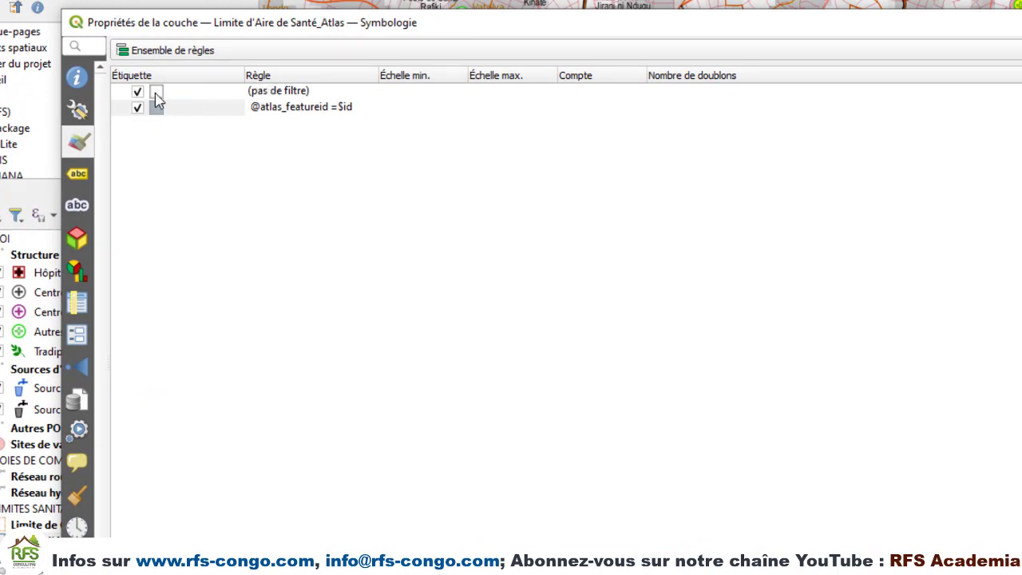
Set the filter of the unfiltered rule to ELSE and accept the layer properties.
double_click(157, 97)
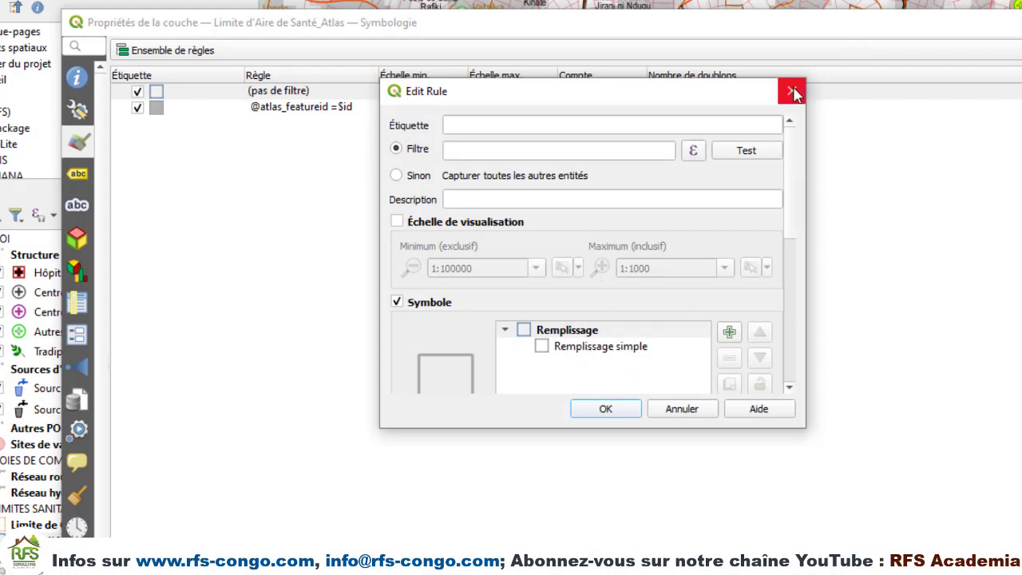
click(791, 90)
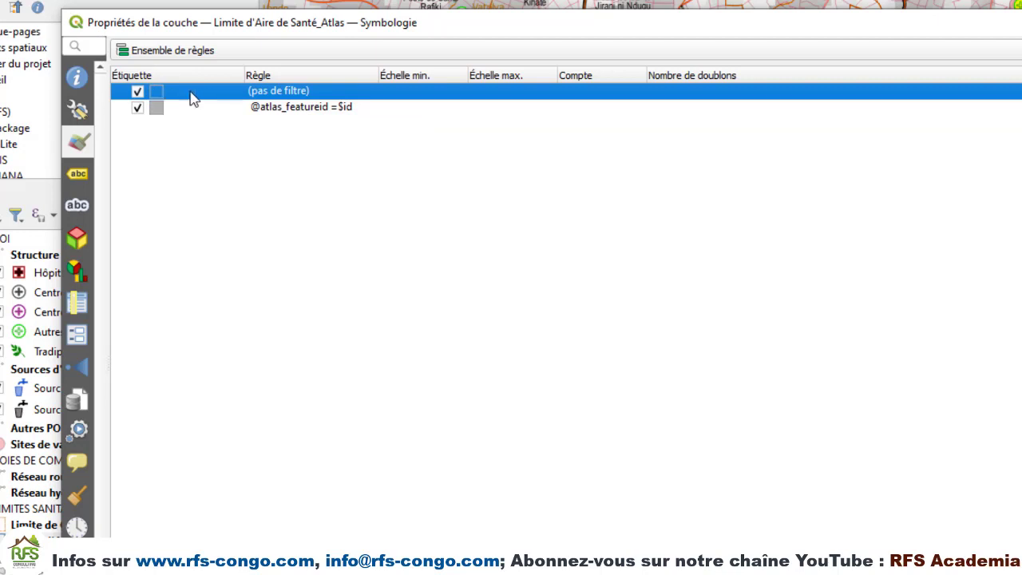
double_click(278, 94)
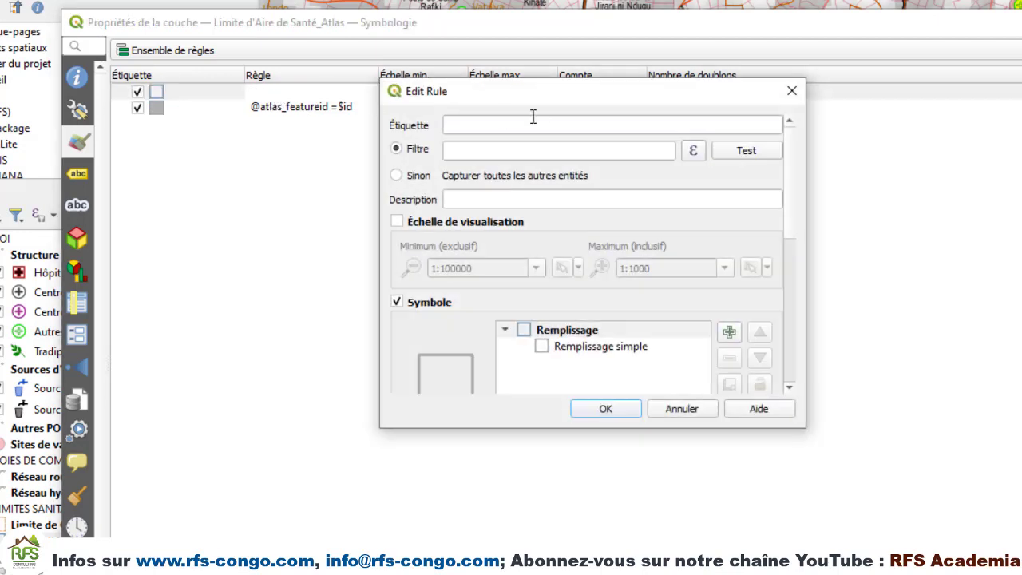
click(511, 147)
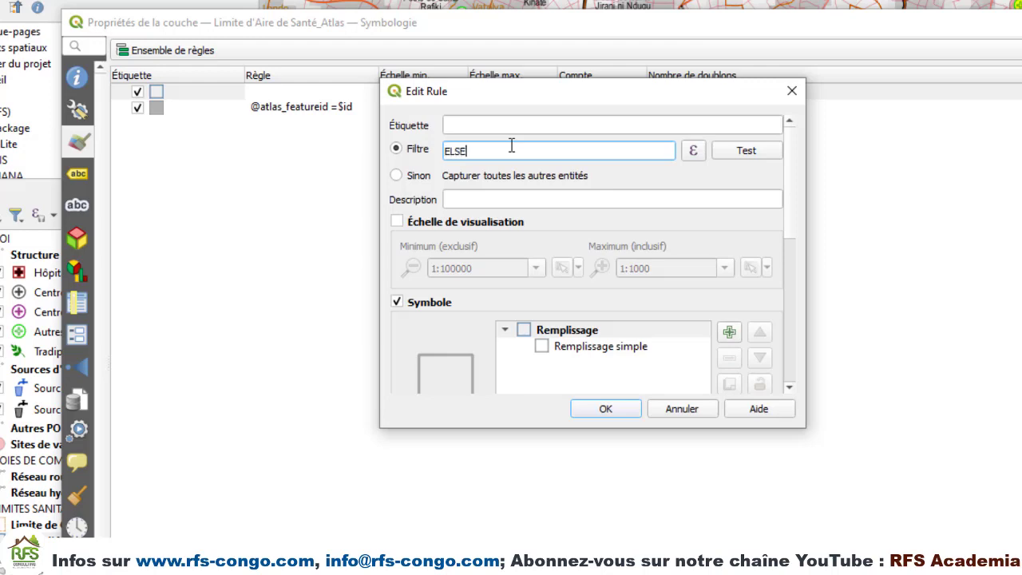
click(605, 408)
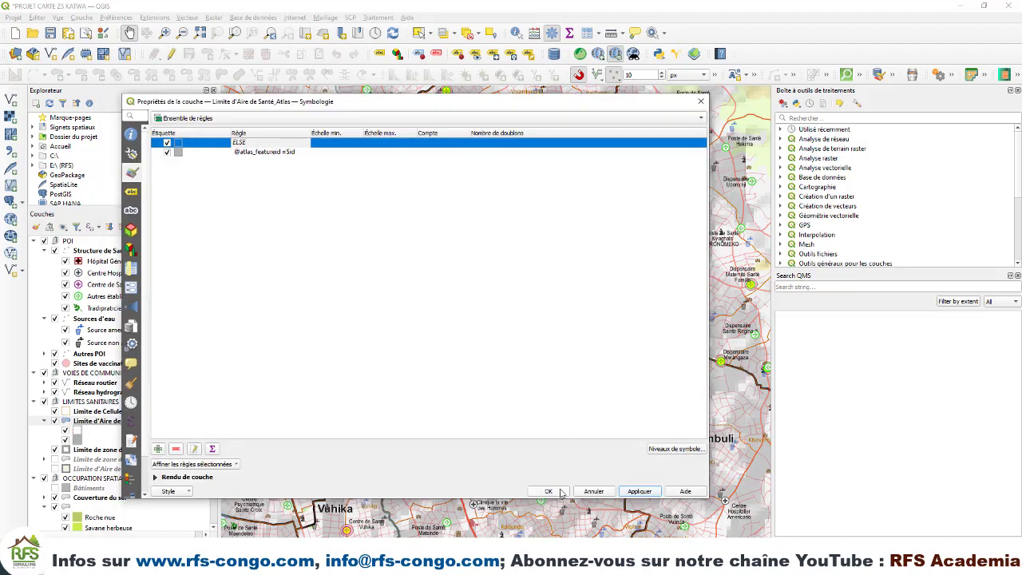
click(548, 491)
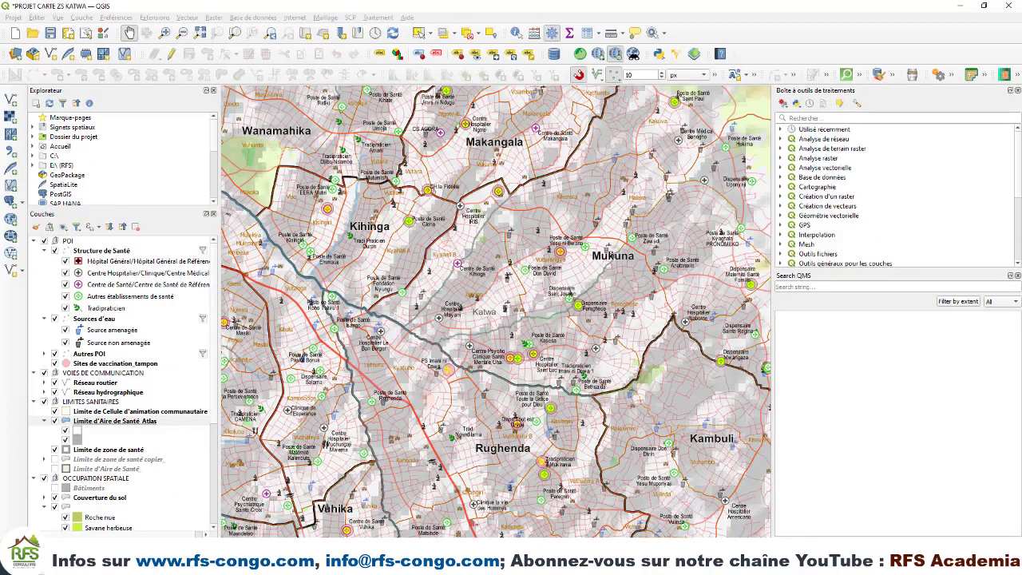
Switch to the ATLAS_AS layout and refresh the view to check the current health area's styling.
click(379, 562)
click(415, 527)
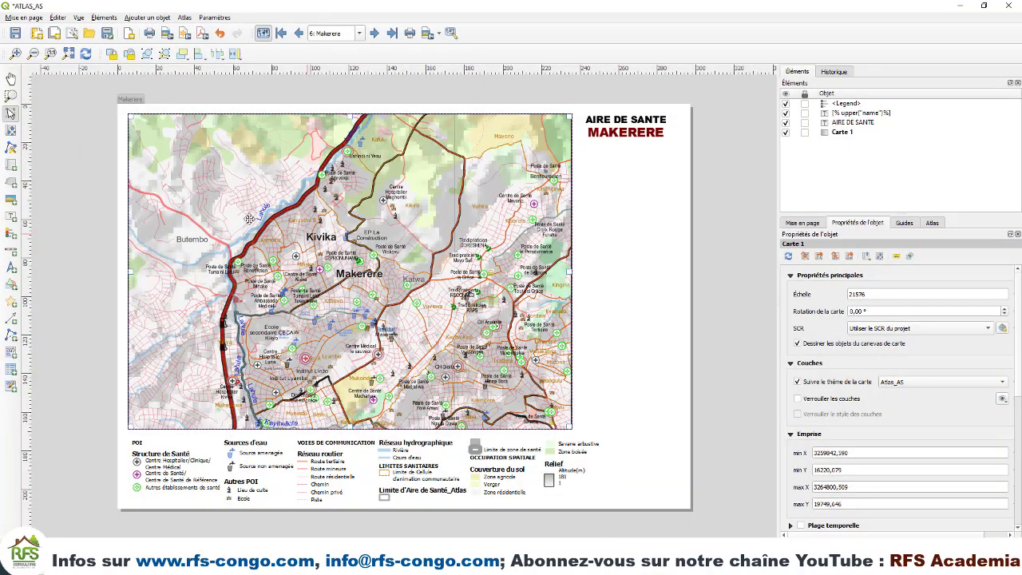
click(86, 54)
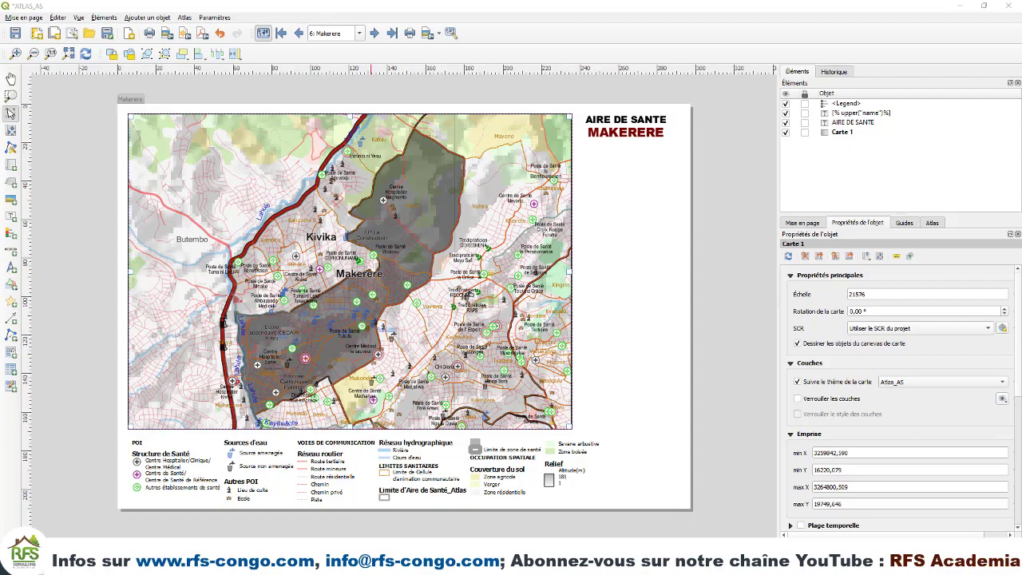
In the main QGIS project window, change the Limite d'Aire de Santé_Atlas symbology to Polygones inversés and apply it.
key(alt+Tab)
click(194, 525)
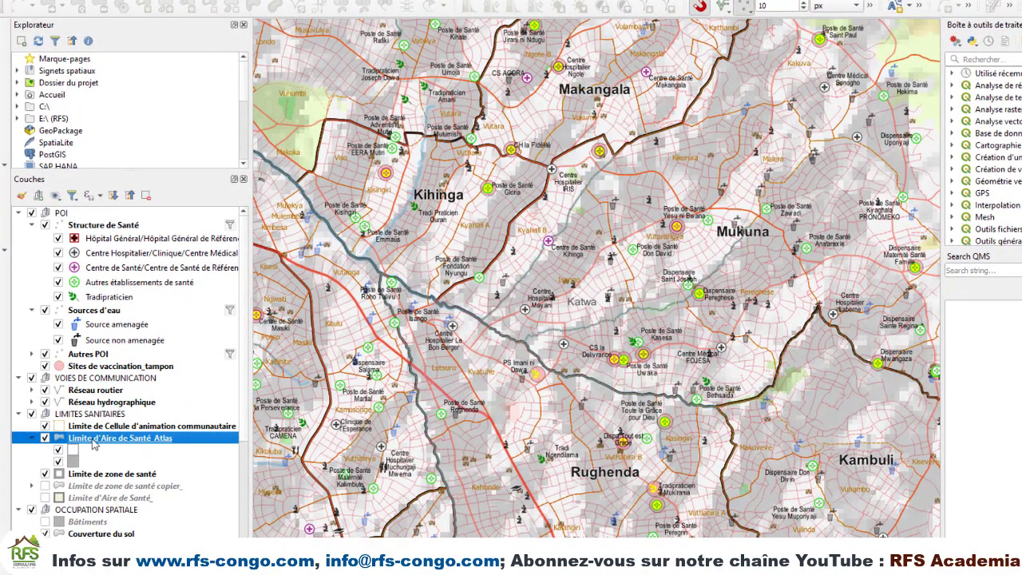
right_click(92, 441)
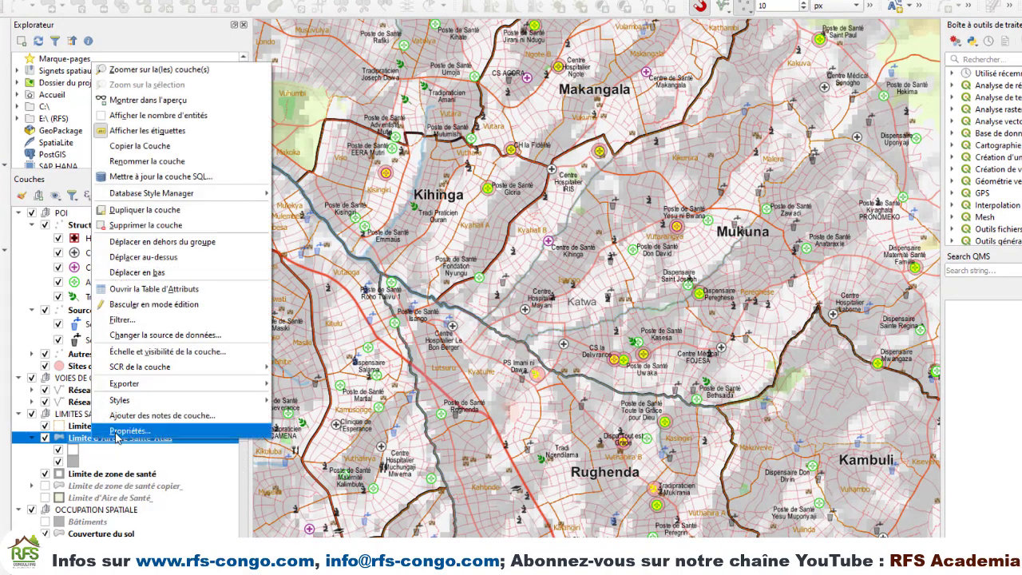
click(118, 437)
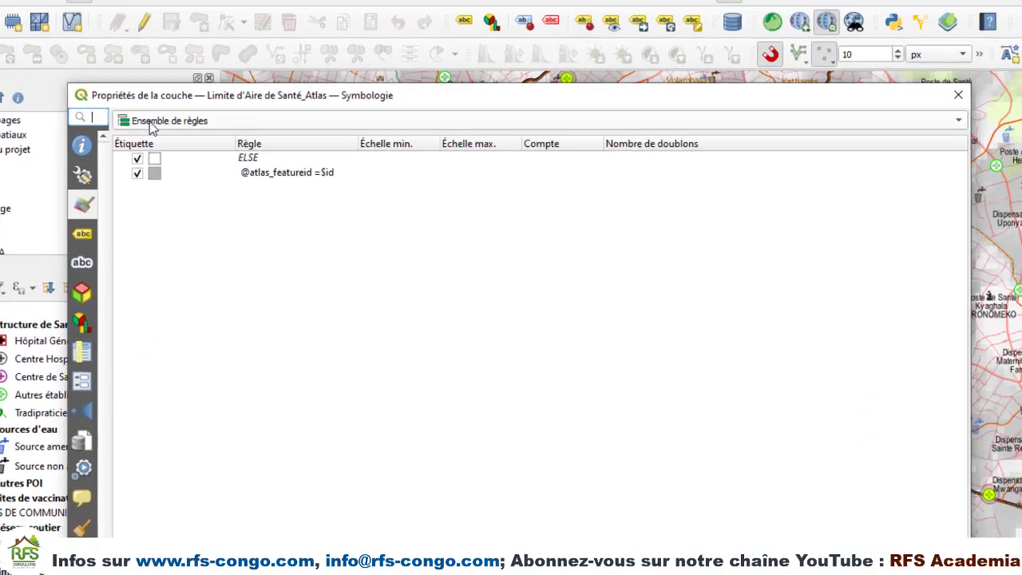
click(153, 123)
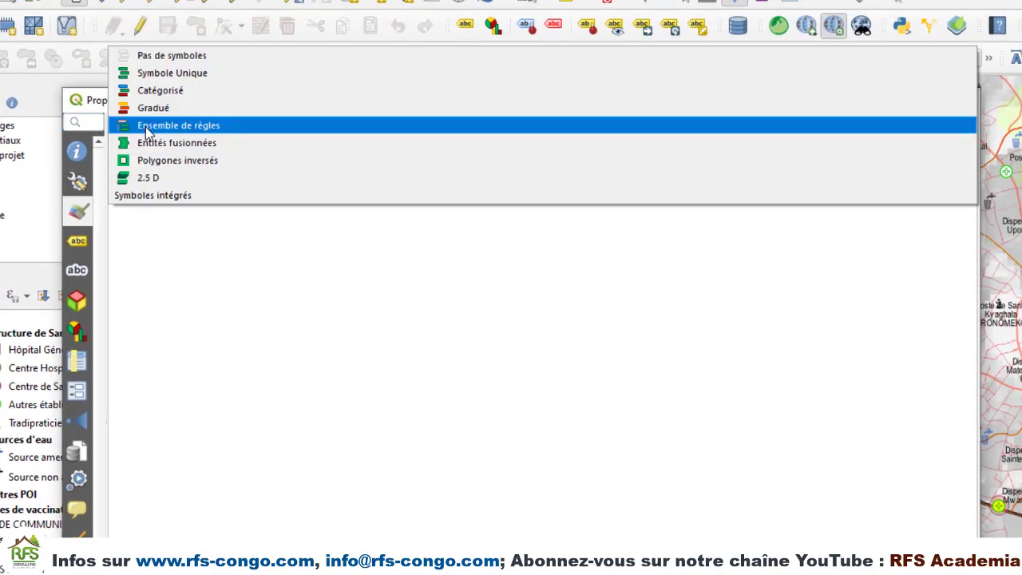
click(176, 162)
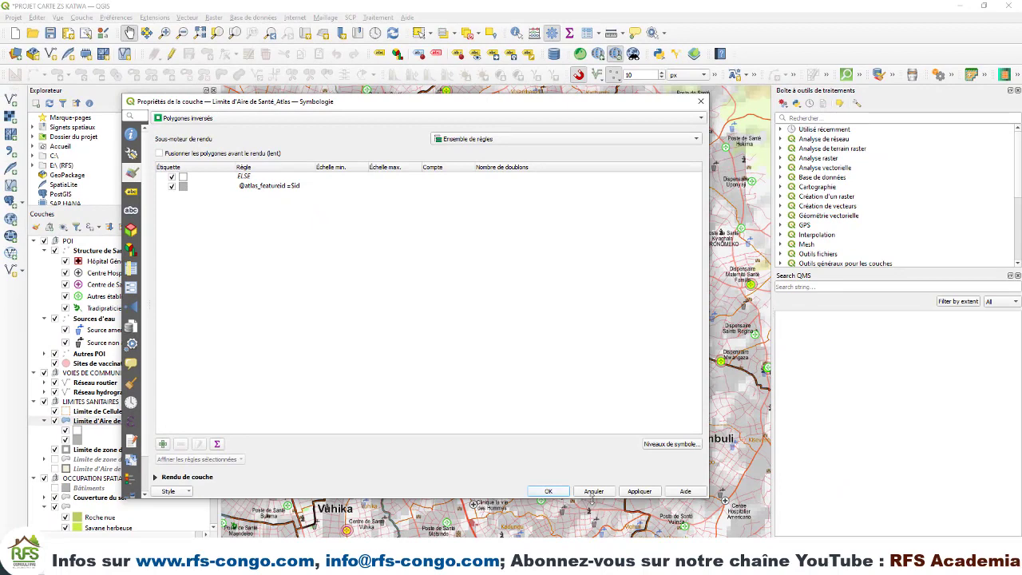
click(644, 491)
click(548, 491)
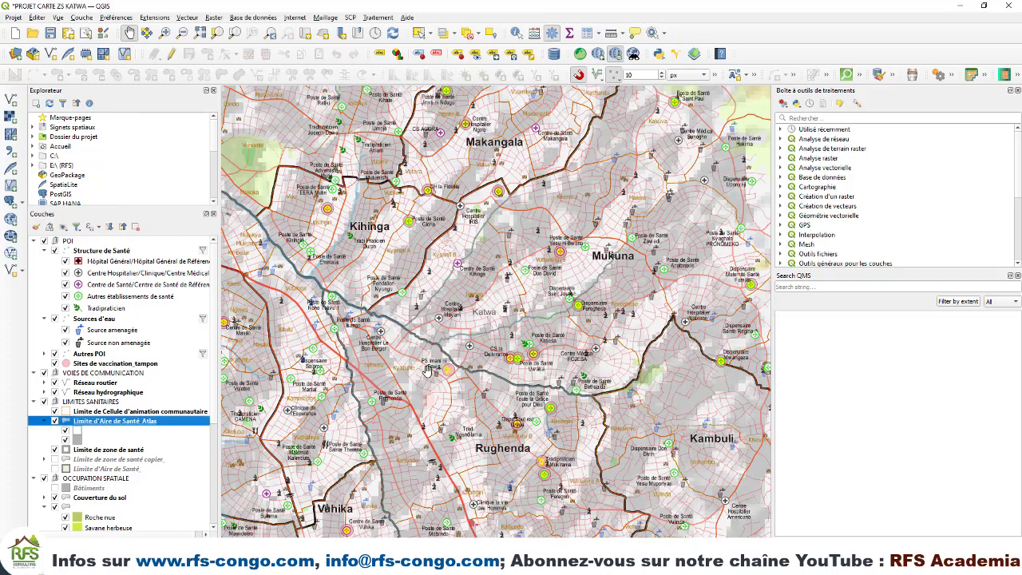
Save the project, switch to the ATLAS_AS layout and refresh its view.
click(50, 33)
mouse_move(377, 562)
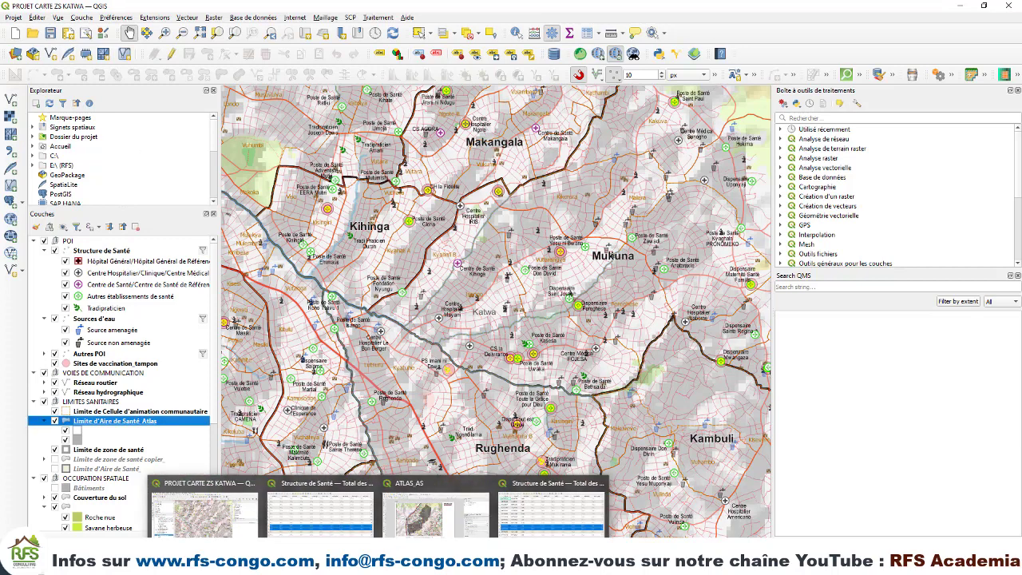
click(416, 528)
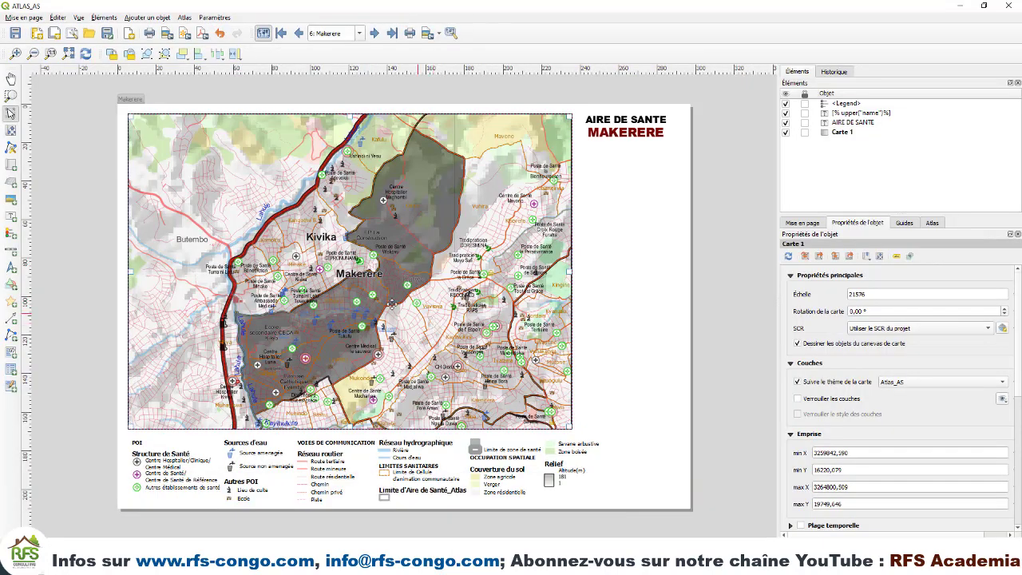
click(85, 54)
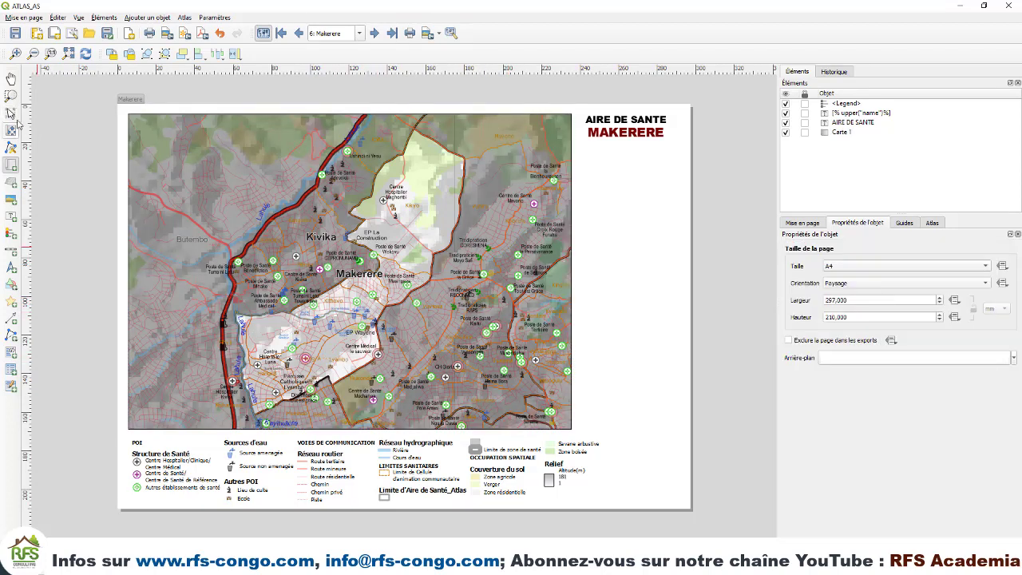
Add a scale bar in the empty area beside the map and check it by advancing the atlas to the Masuli page.
click(11, 249)
mouse_move(589, 342)
mouse_down()
mouse_move(689, 358)
mouse_move(671, 351)
mouse_move(633, 292)
mouse_up()
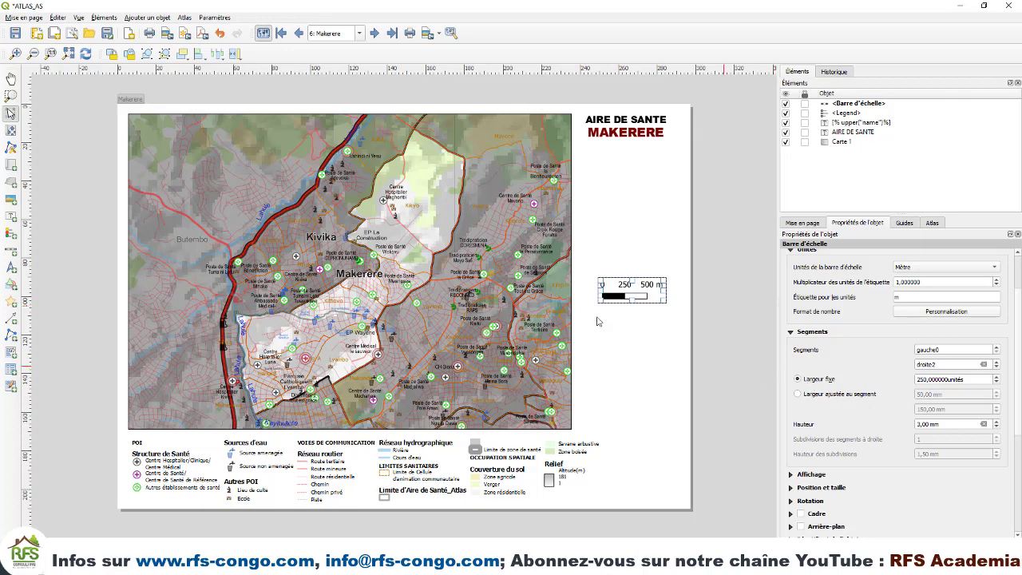
click(375, 32)
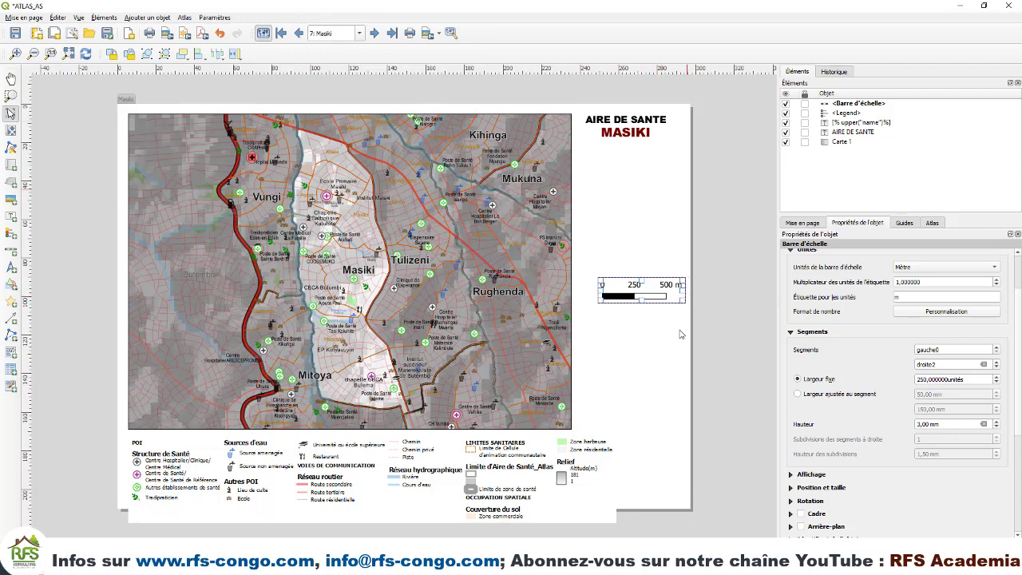
click(373, 32)
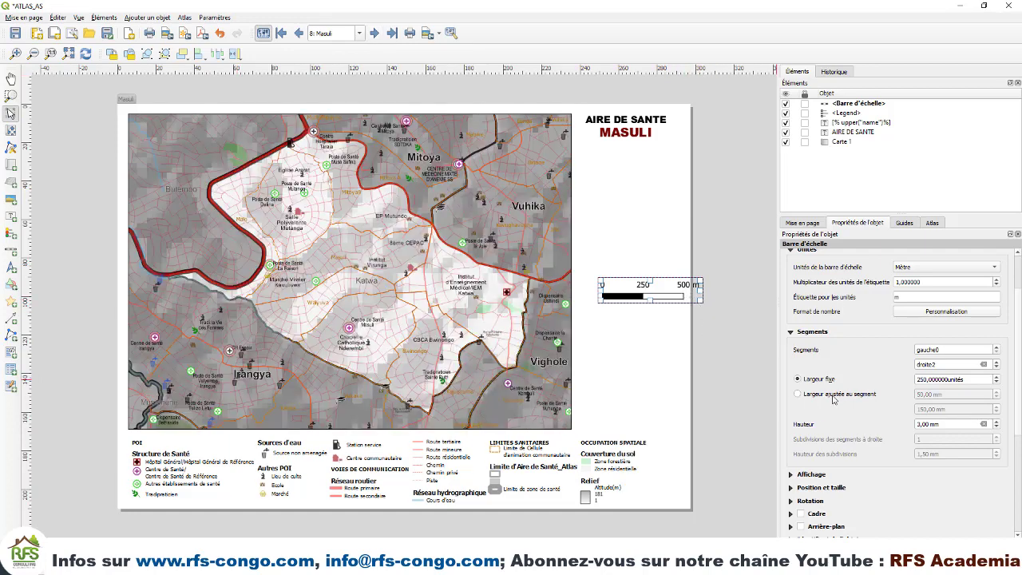
Make the scale bar's segments fit the segment width, with a maximum width of 40 mm and a smaller minimum width.
click(797, 394)
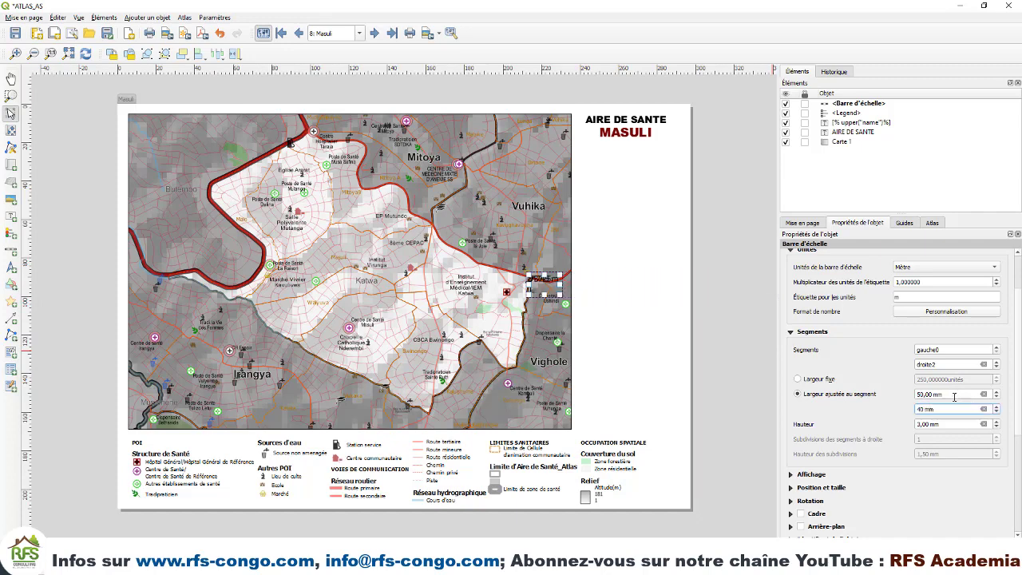
drag(951, 396, 906, 395)
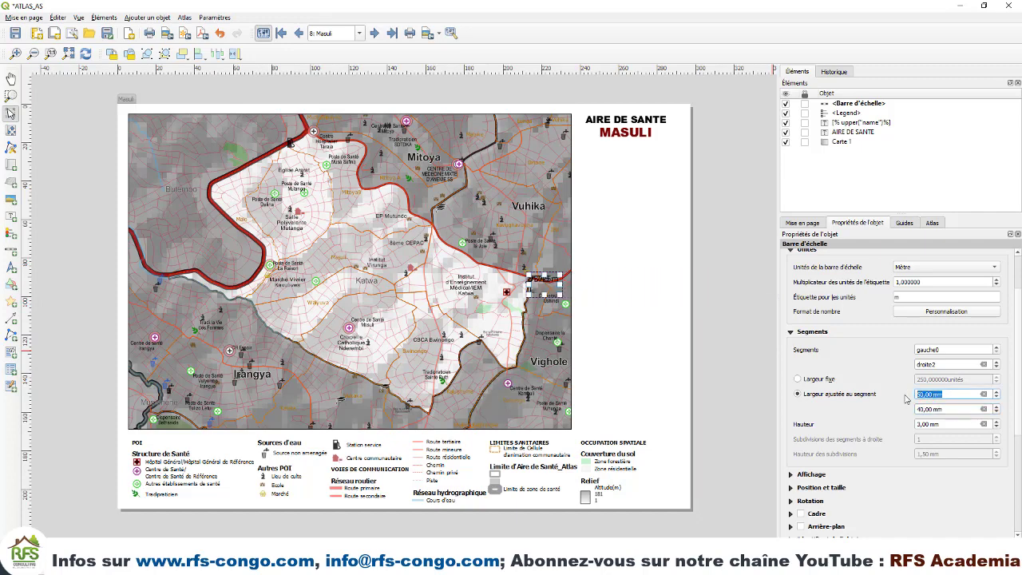
text(3)
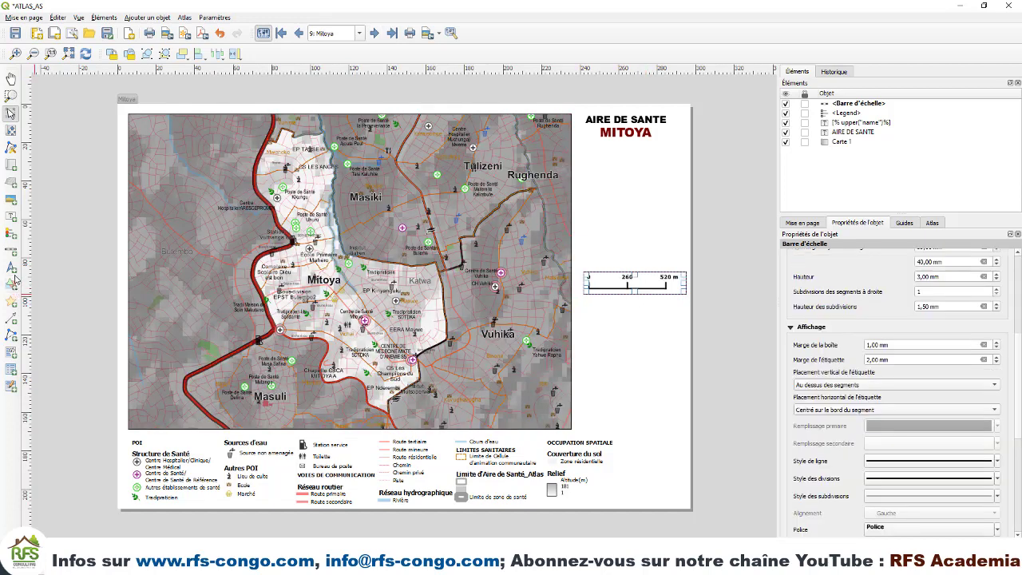
Add a small north arrow just above the scale bar, using the NorthArrow_02.svg symbol.
click(12, 271)
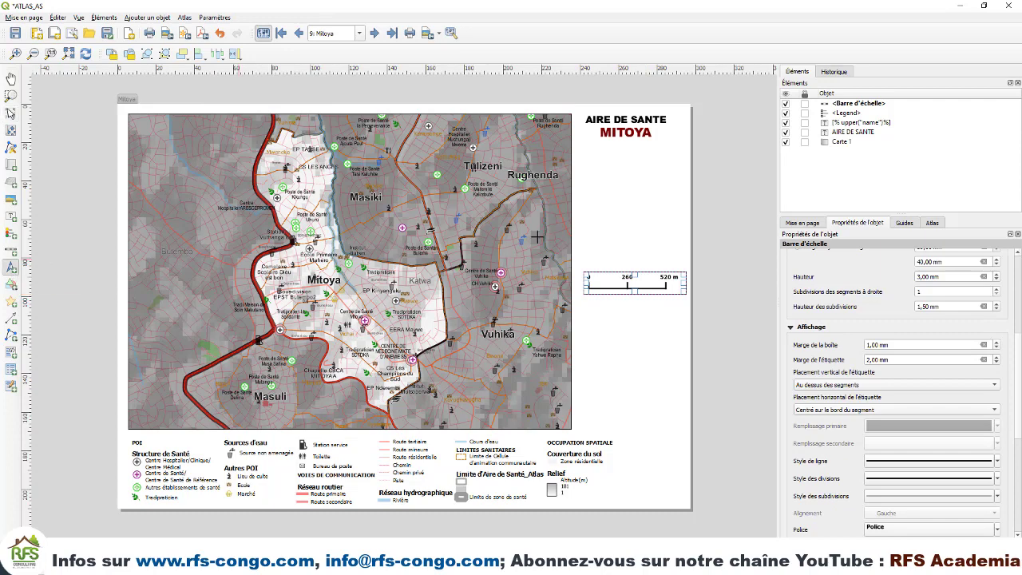
drag(621, 248, 640, 264)
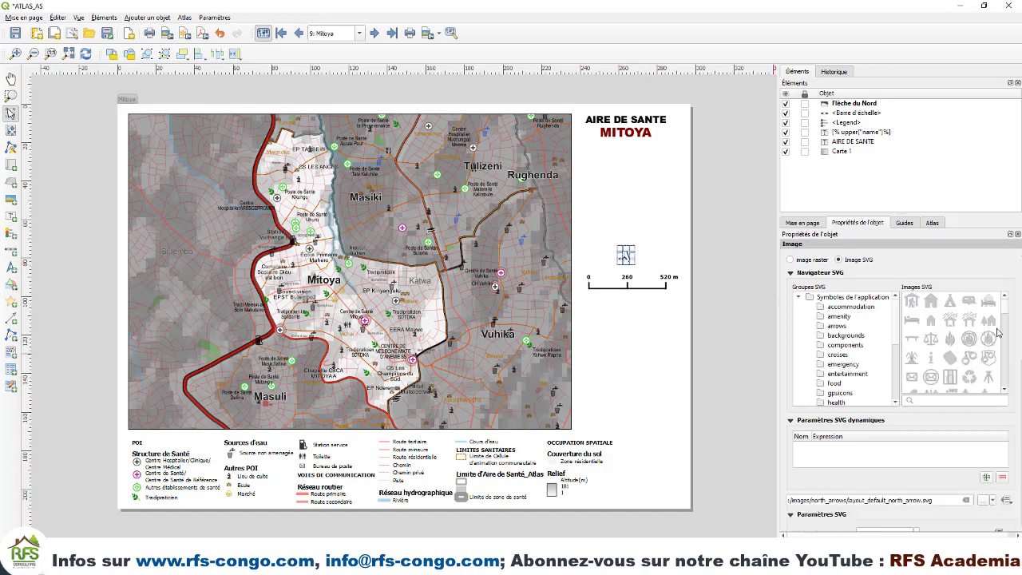
scroll(955, 336, down, 5)
click(970, 322)
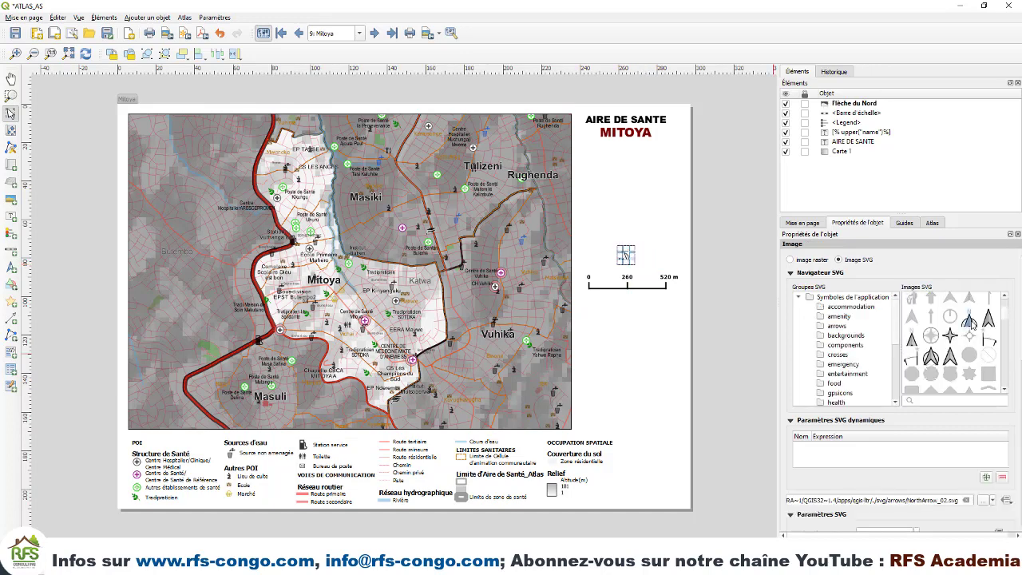
click(653, 254)
Switch to the main QGIS project window and collapse the POI, VOIES DE COMMUNICATION, LIMITES SANITAIRES and OCCUPATION SPATIALE layer groups.
mouse_move(379, 565)
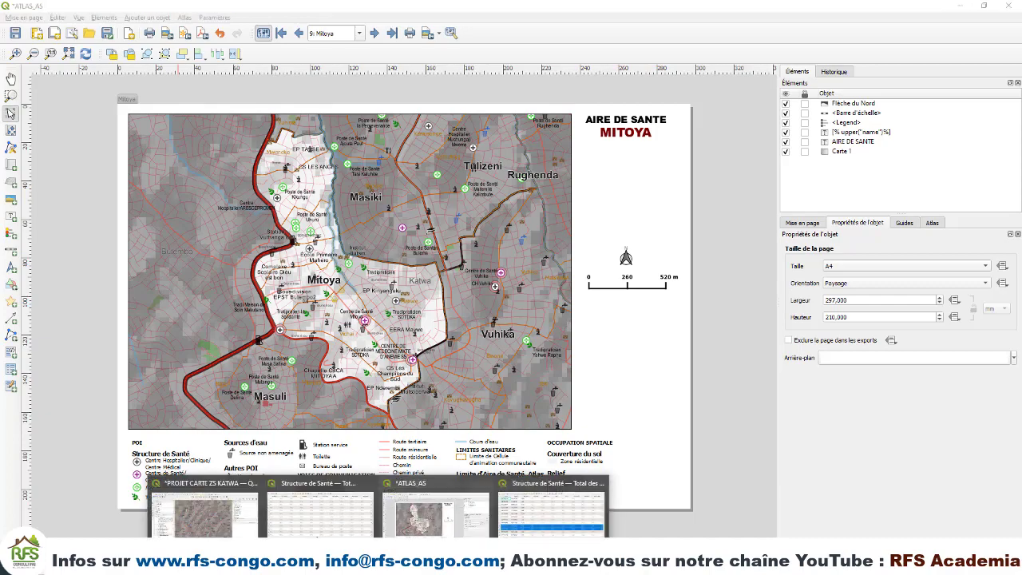
click(204, 507)
scroll(415, 357, down, 2)
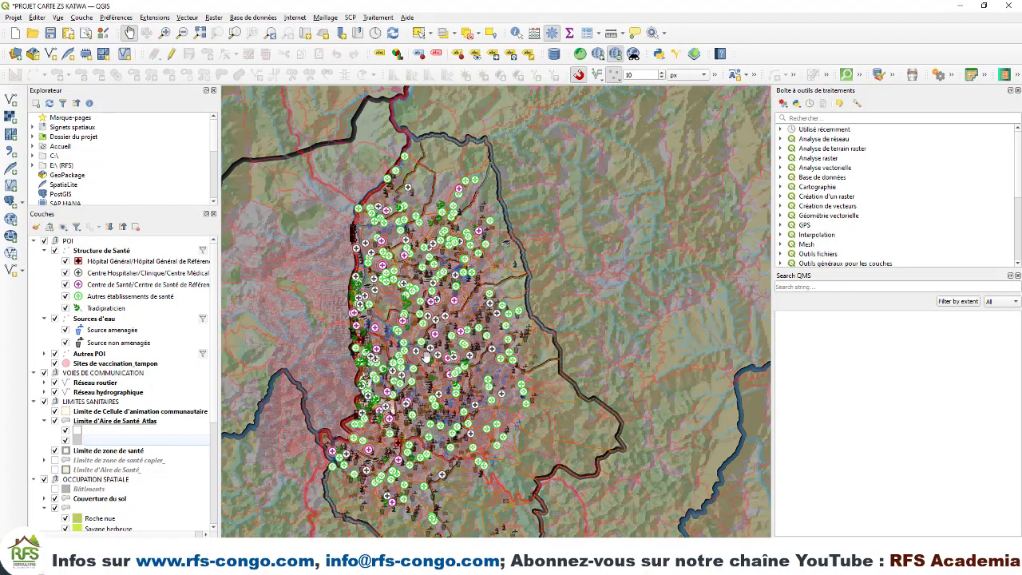
scroll(428, 355, up, 2)
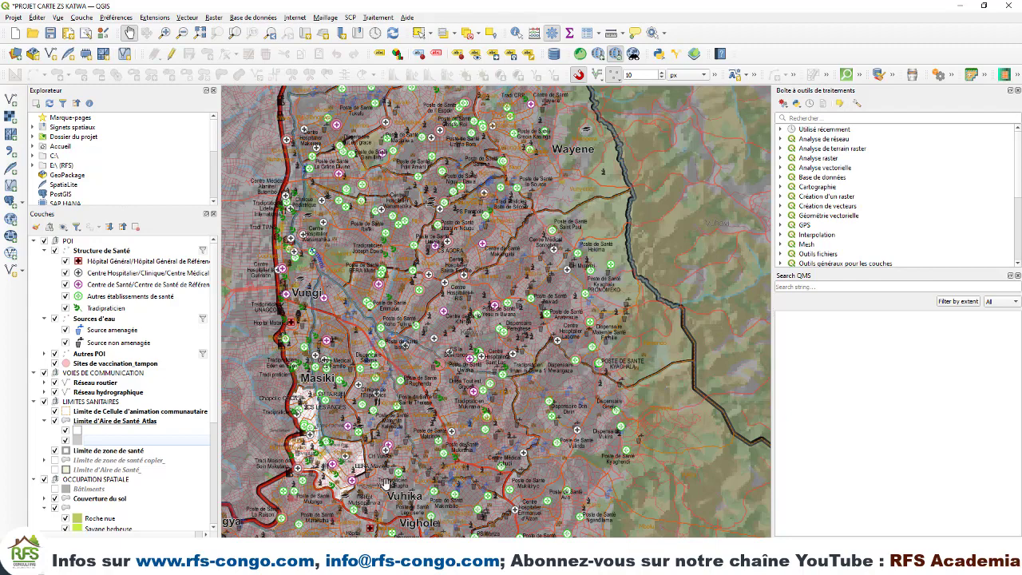
scroll(316, 472, up, 1)
scroll(317, 472, up, 1)
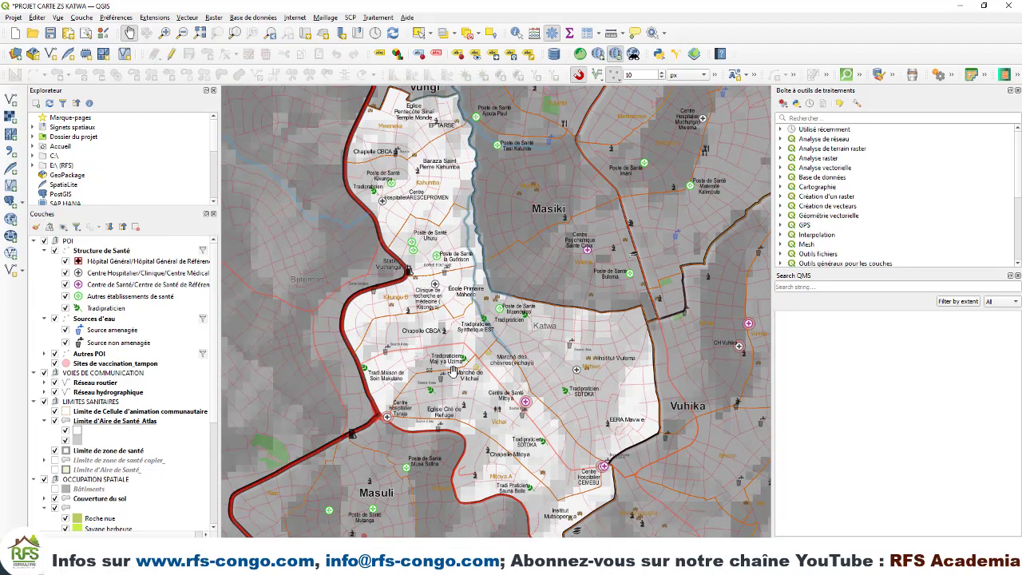
scroll(134, 508, down, 4)
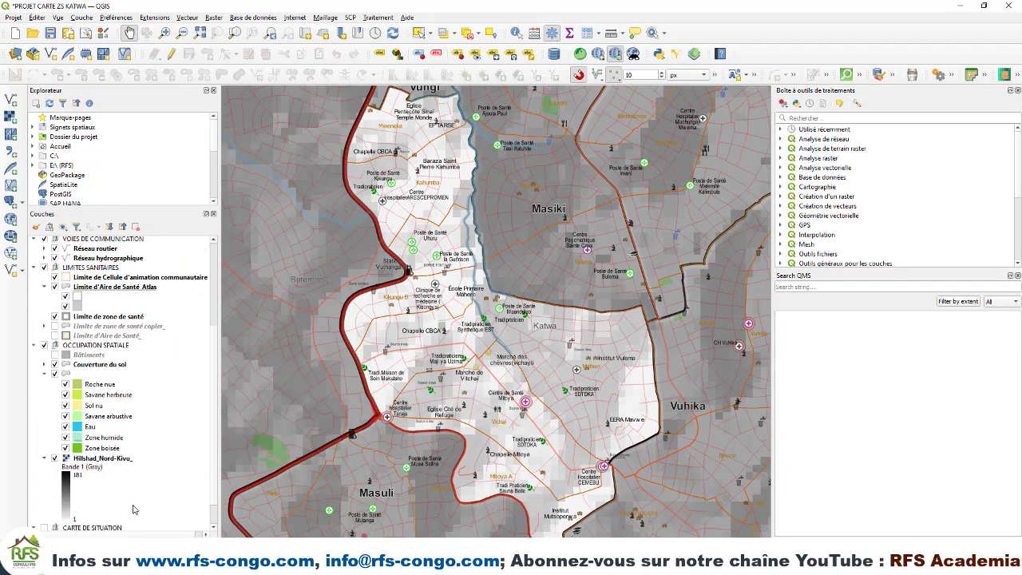
scroll(134, 509, up, 4)
click(34, 241)
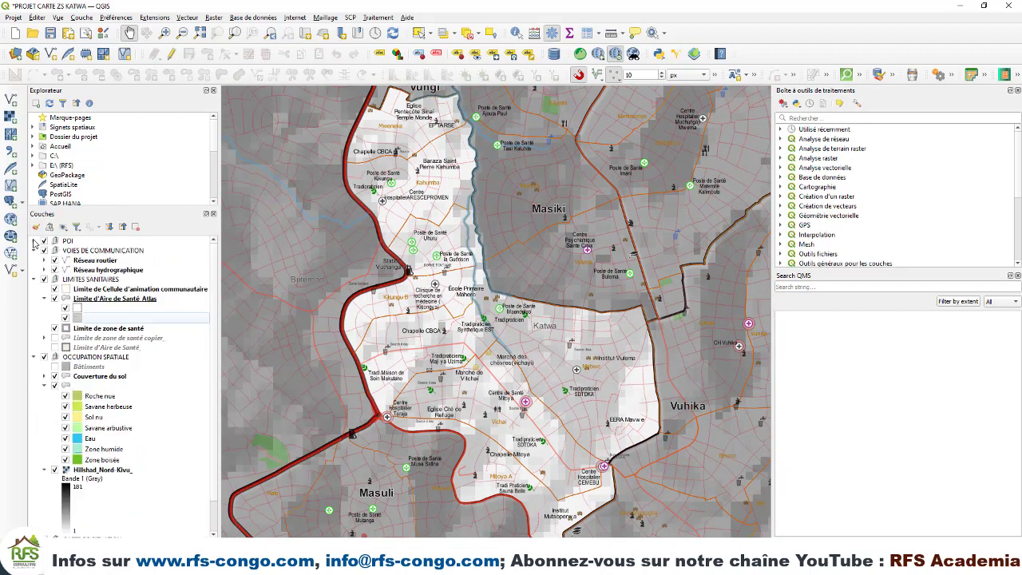
click(34, 250)
click(33, 261)
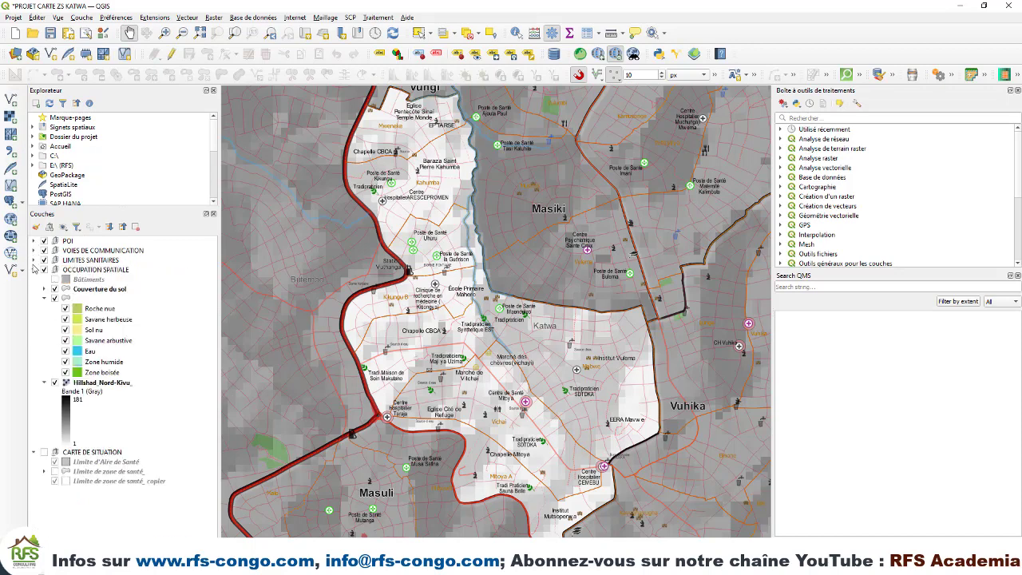
click(34, 270)
Hide the POI, VOIES DE COMMUNICATION, LIMITES SANITAIRES and OCCUPATION SPATIALE groups and show the CARTE DE SITUATION group.
click(44, 241)
click(44, 251)
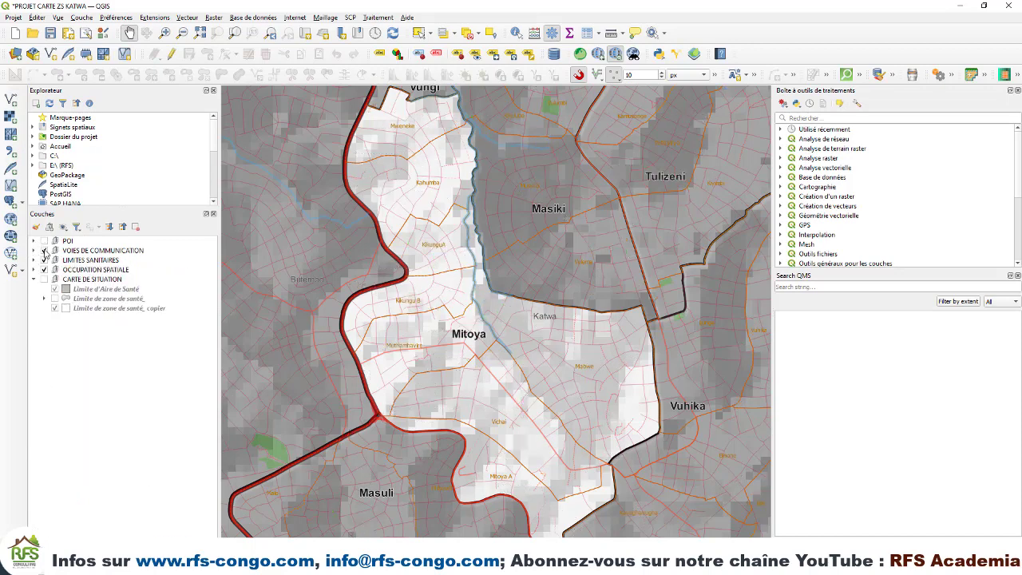
click(44, 260)
click(44, 269)
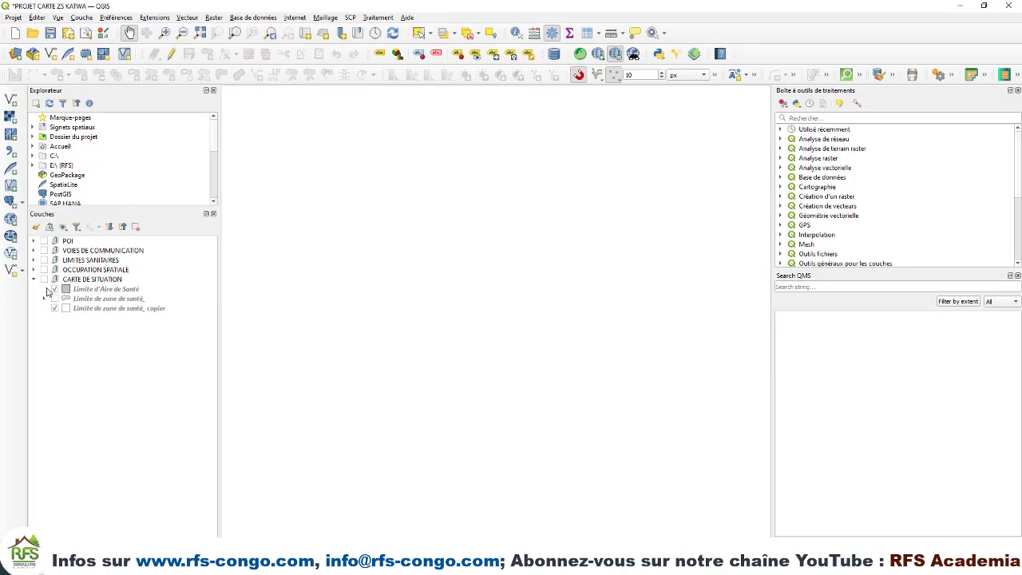
click(44, 279)
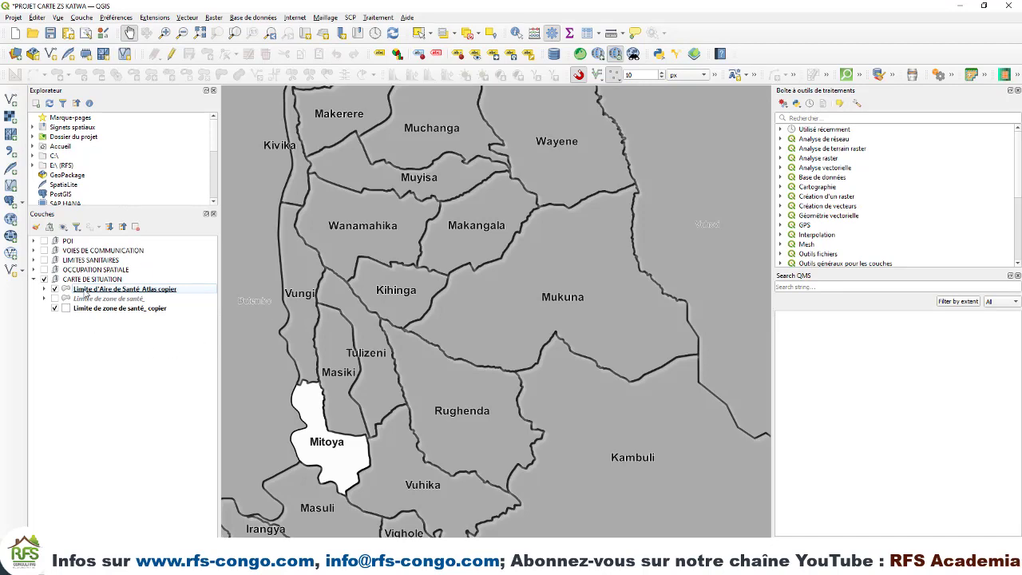
right_click(84, 292)
click(105, 289)
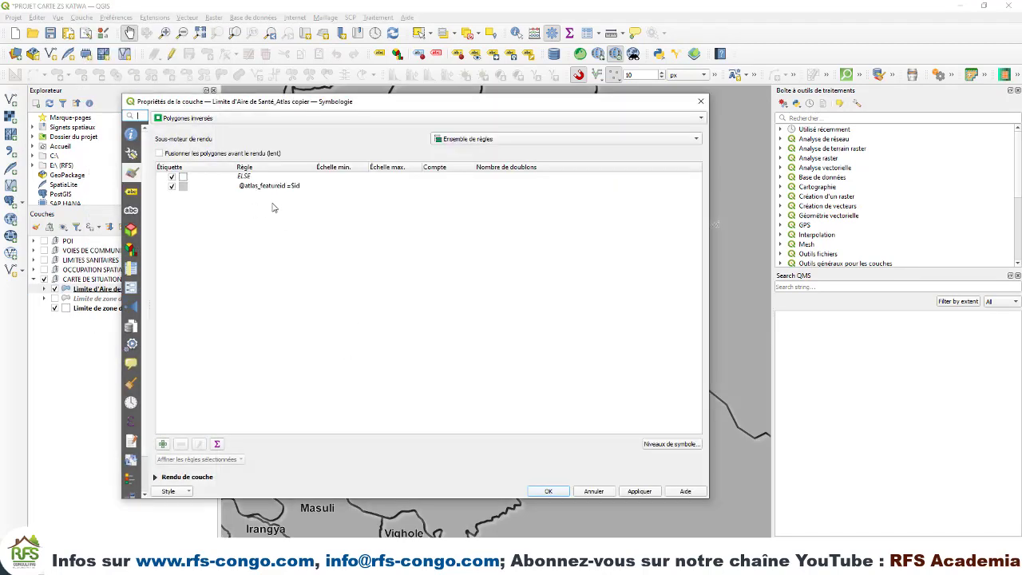
click(196, 120)
click(199, 95)
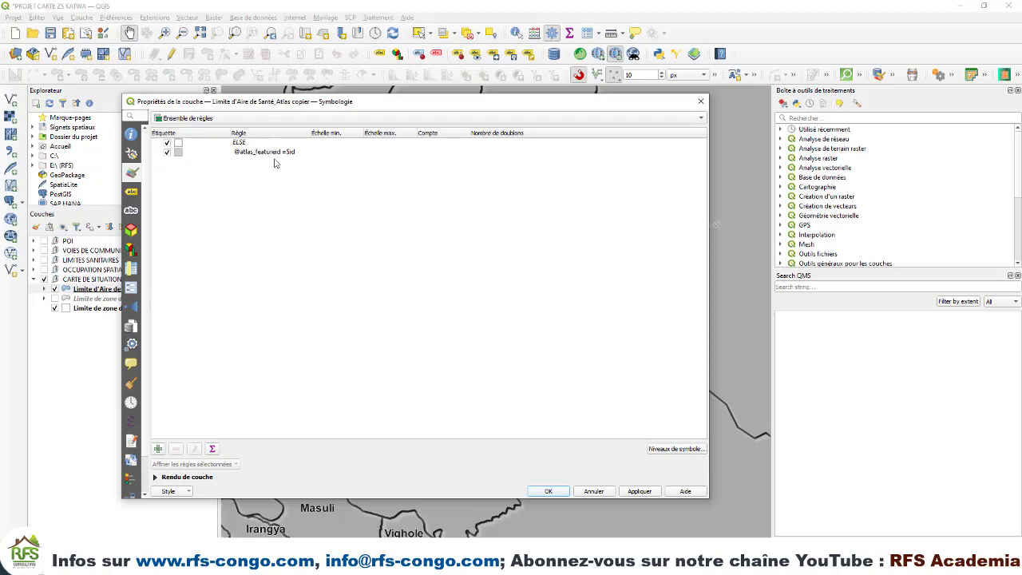
double_click(179, 153)
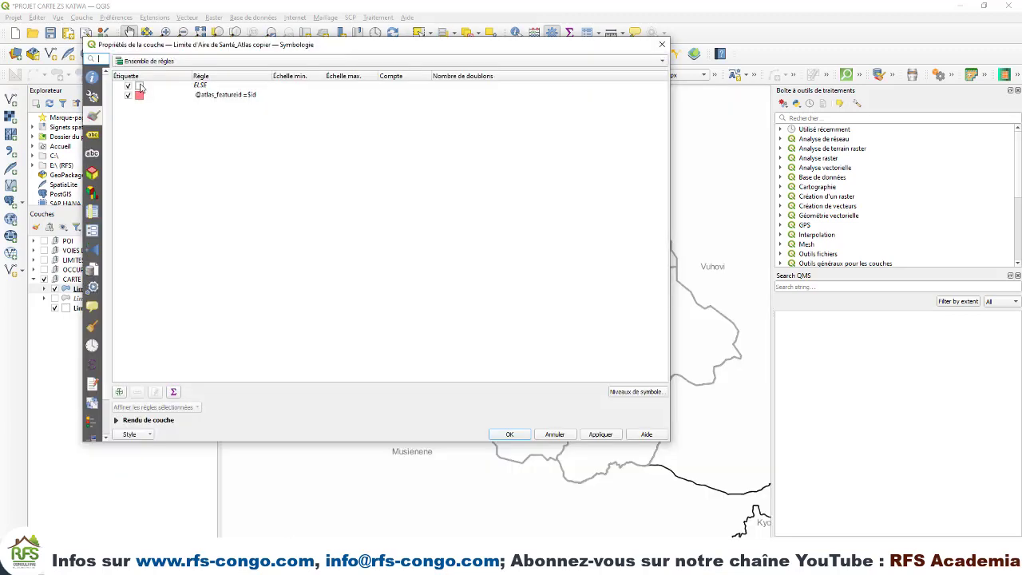
Give the ELSE rule's simple fill the Continue fill style and a light grey fill colour.
double_click(139, 86)
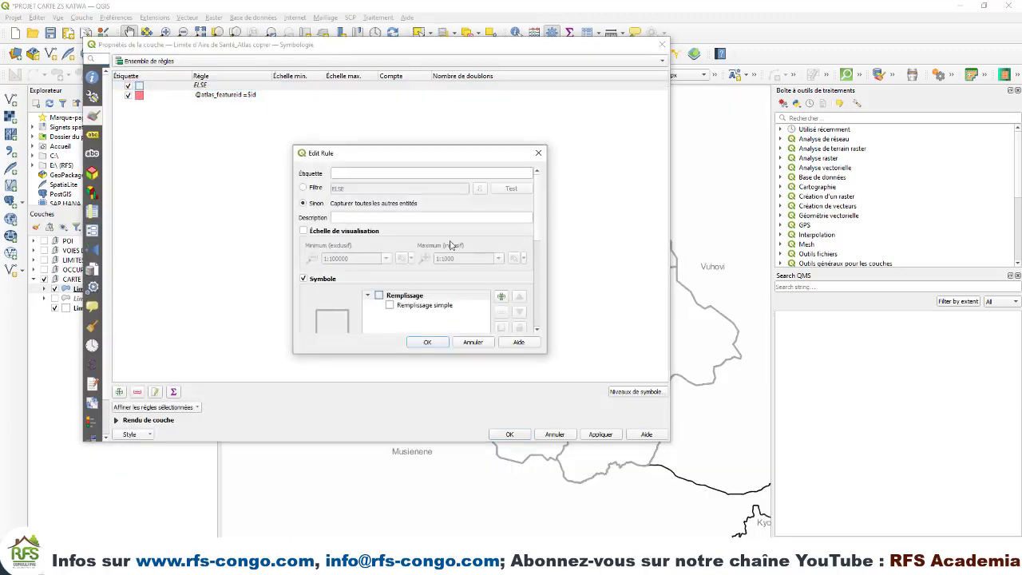
click(443, 305)
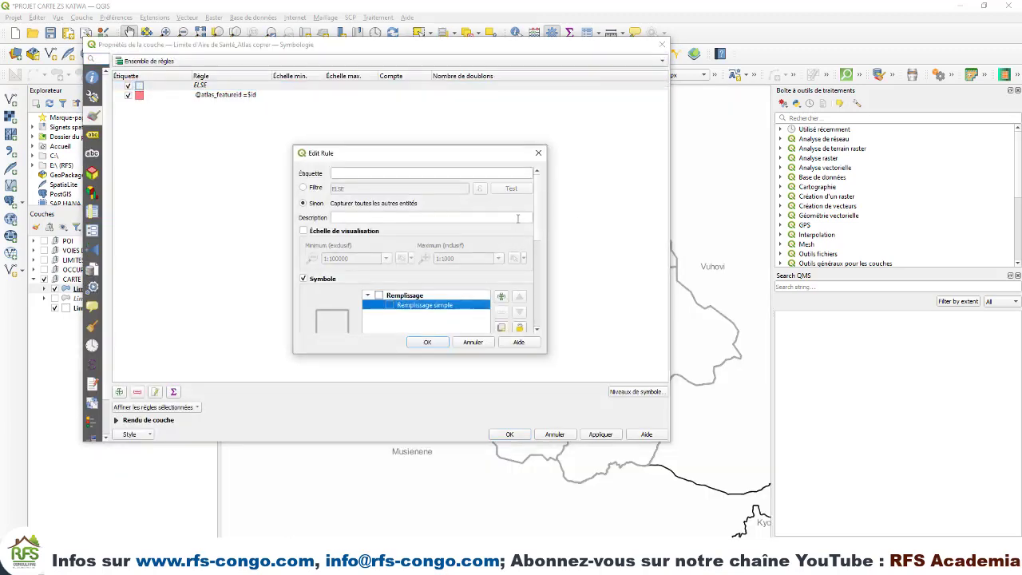
scroll(536, 231, down, 5)
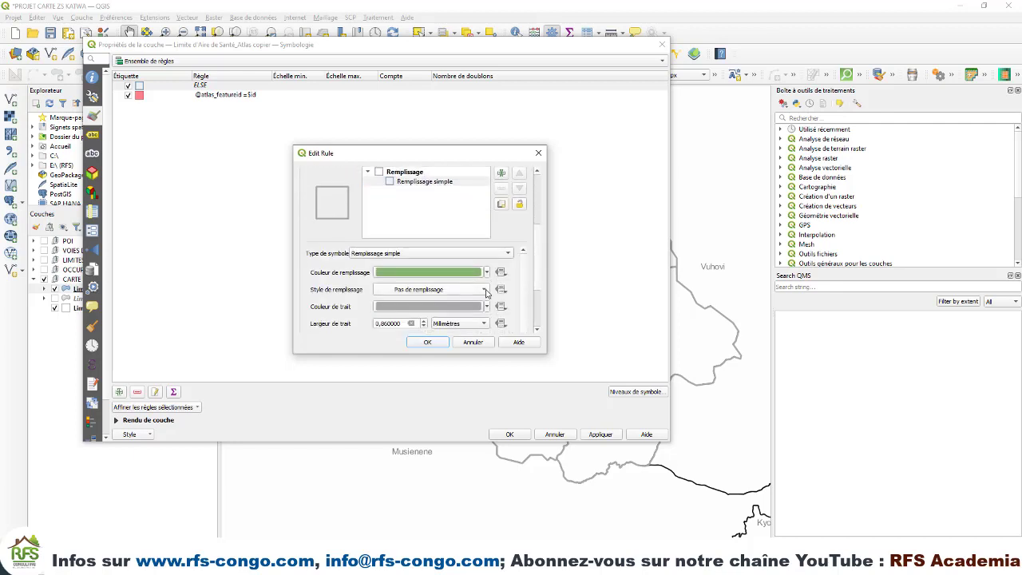
click(463, 287)
click(462, 279)
click(485, 272)
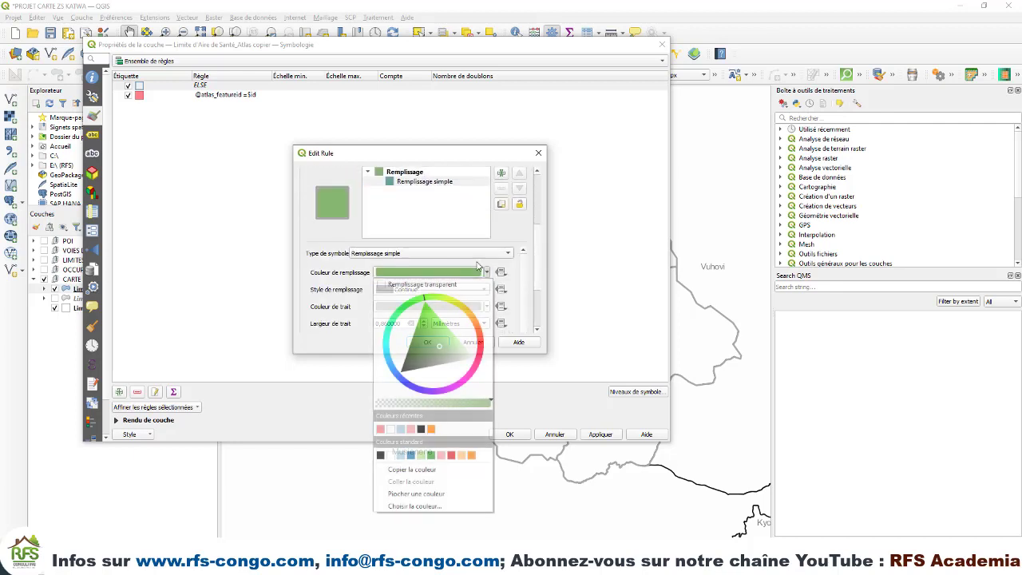
click(483, 348)
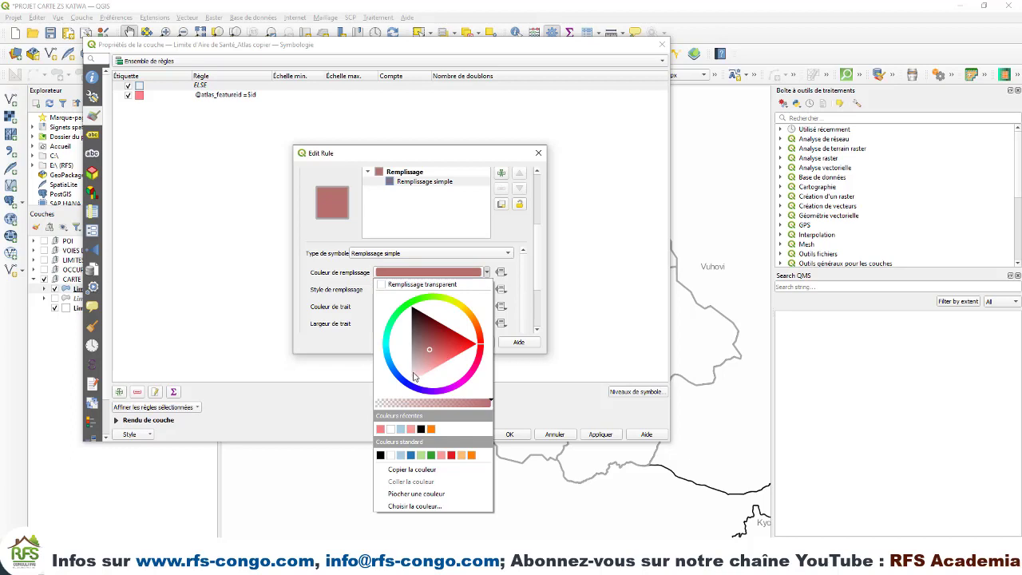
click(411, 372)
click(359, 350)
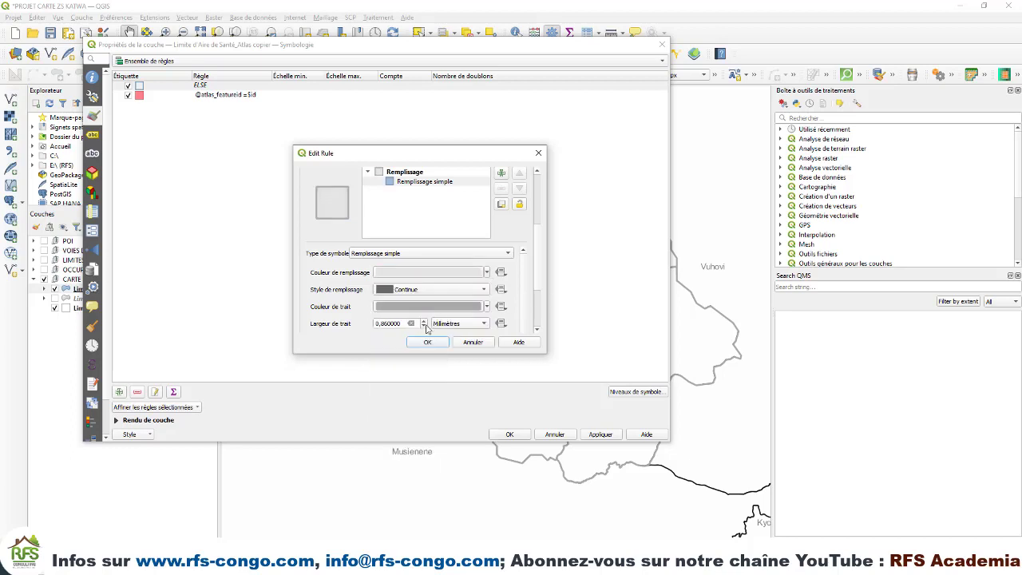
Make the ELSE rule's outline thinner, apply the symbology and check the highlighted health area on the map.
click(386, 323)
key(Return)
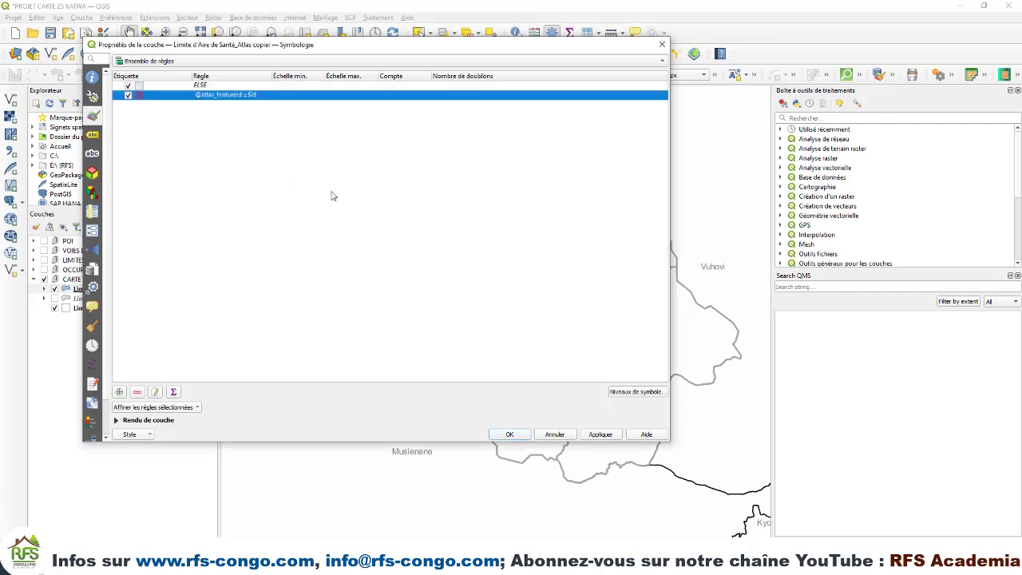
click(600, 435)
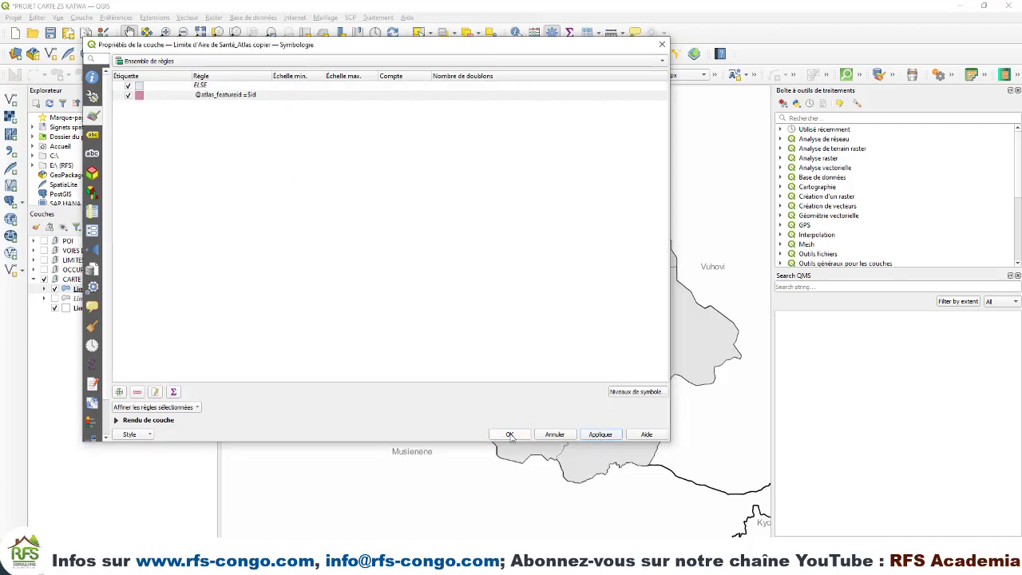
click(510, 435)
drag(525, 291, 463, 377)
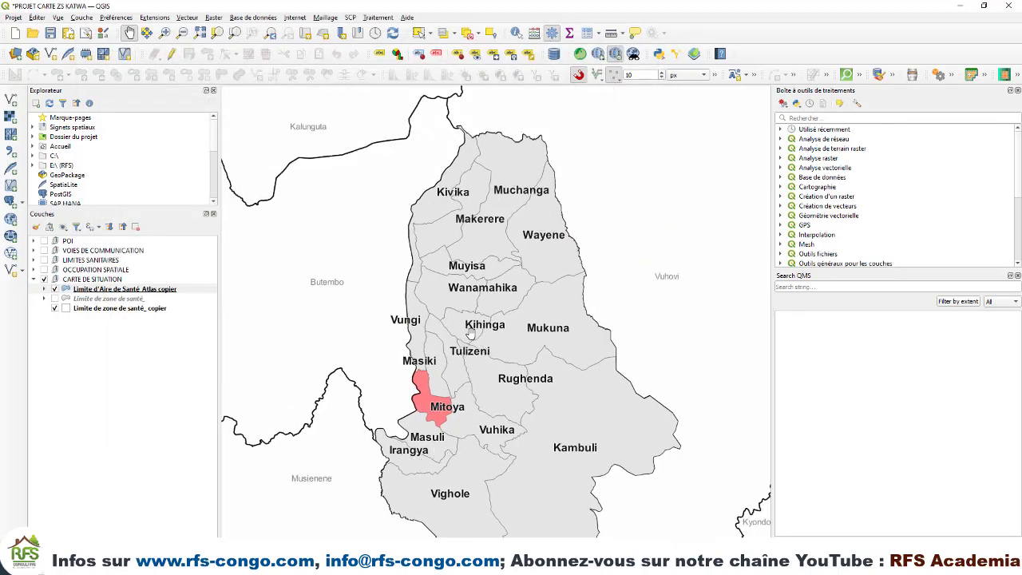
scroll(437, 410, up, 1)
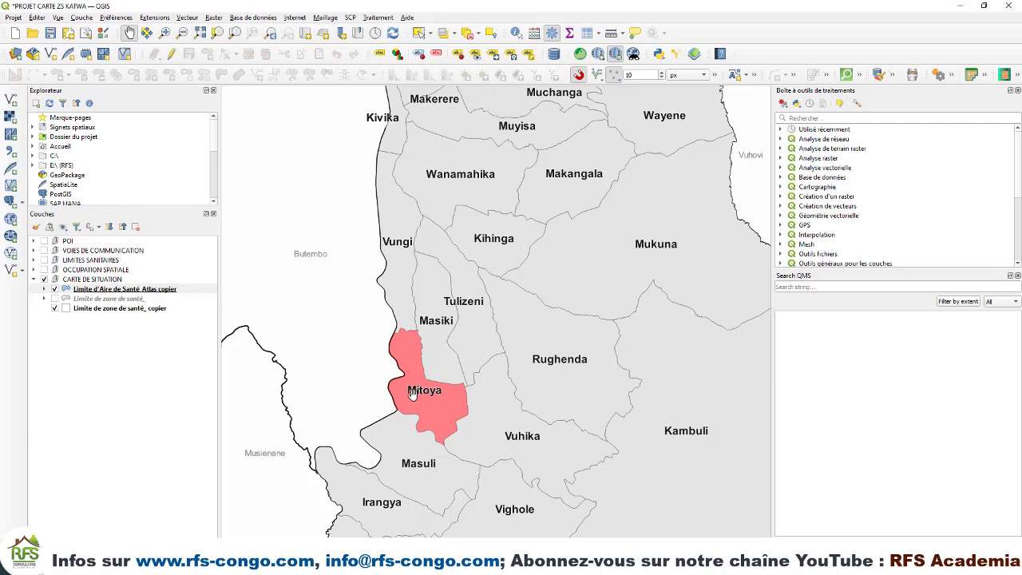
Change the labelling of the Limite d'Aire de Santé_Atlas copier layer to Étiquetage basé sur des règles.
right_click(138, 293)
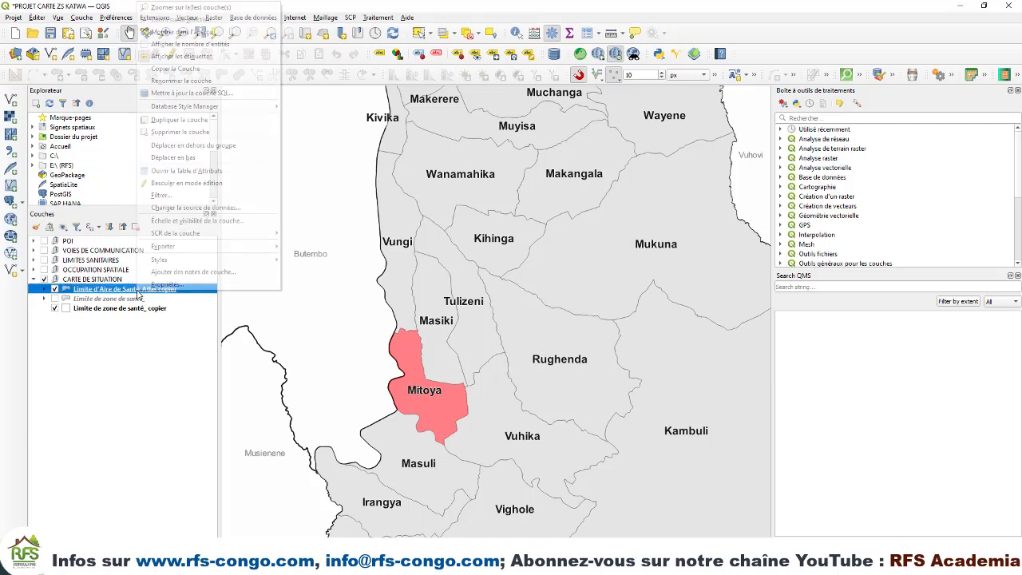
click(168, 292)
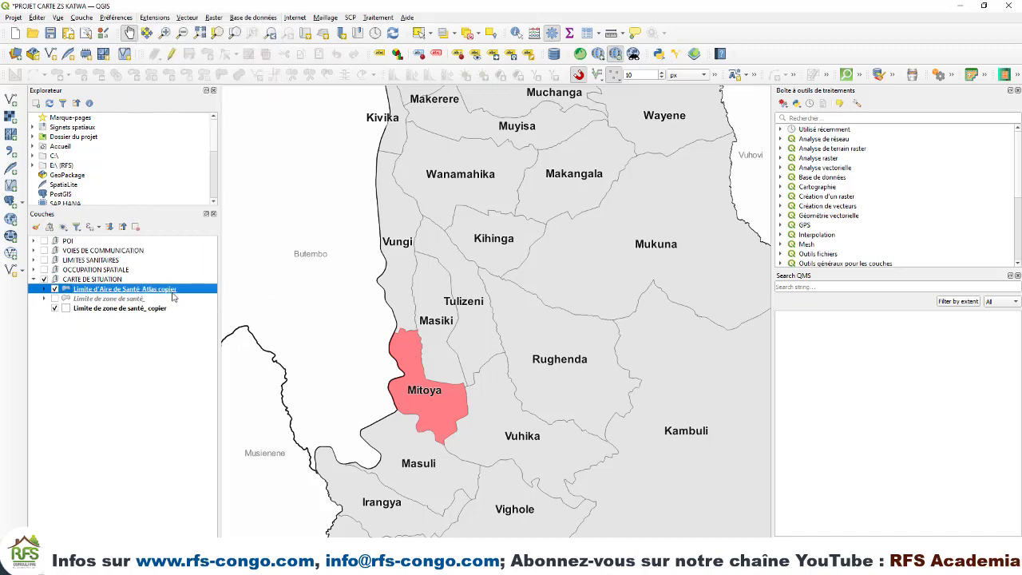
double_click(172, 290)
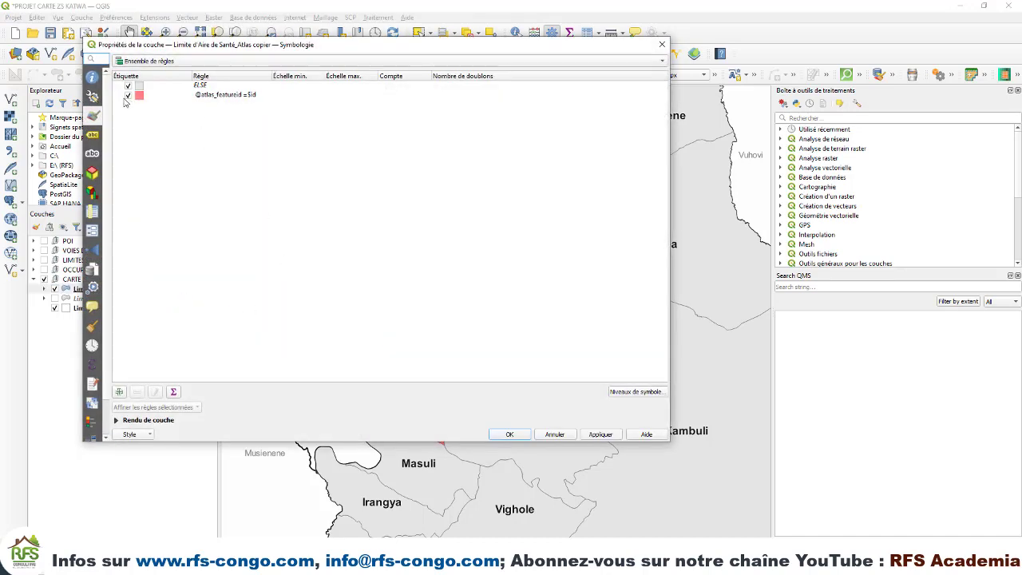
click(92, 136)
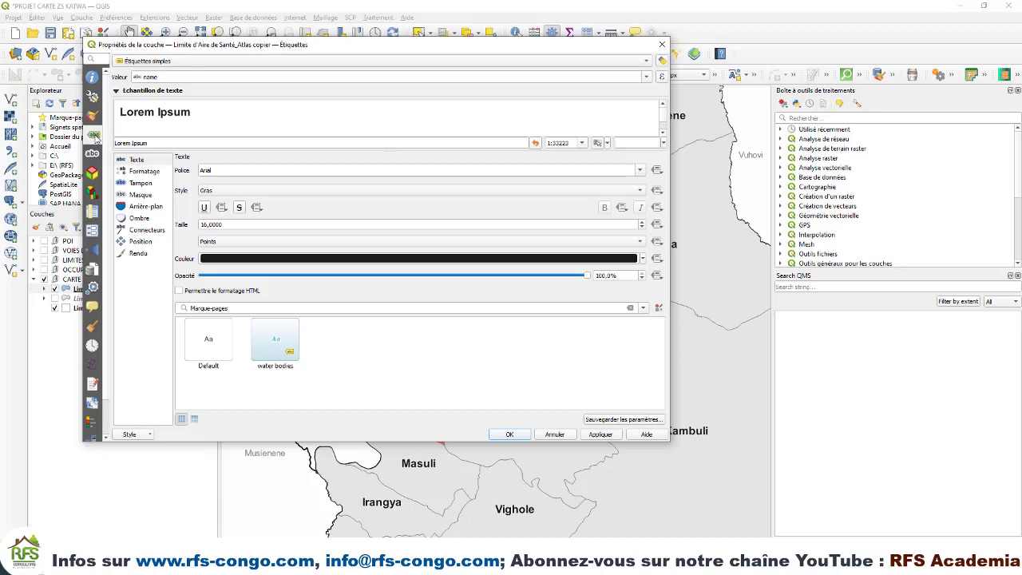
click(153, 64)
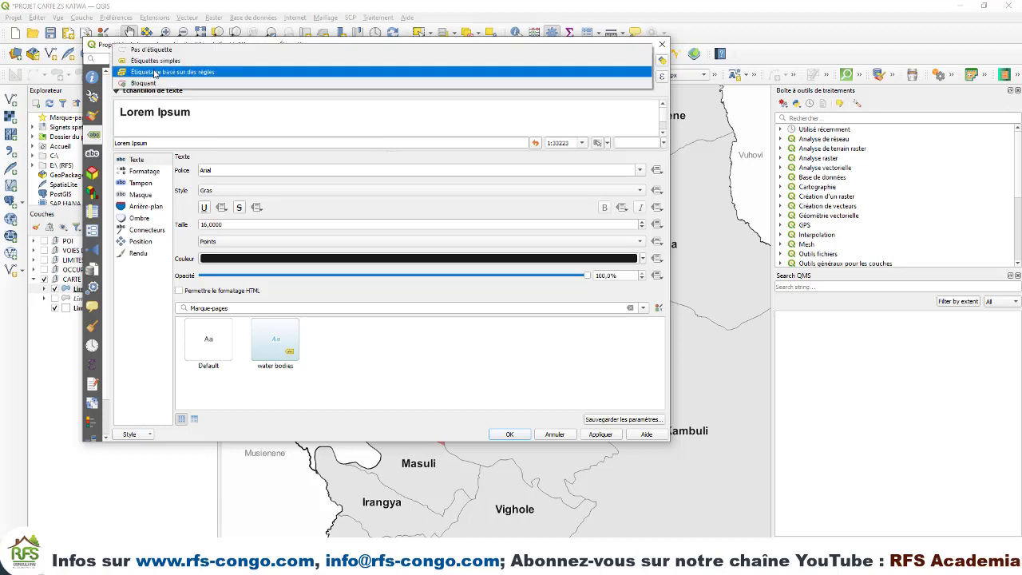
click(155, 72)
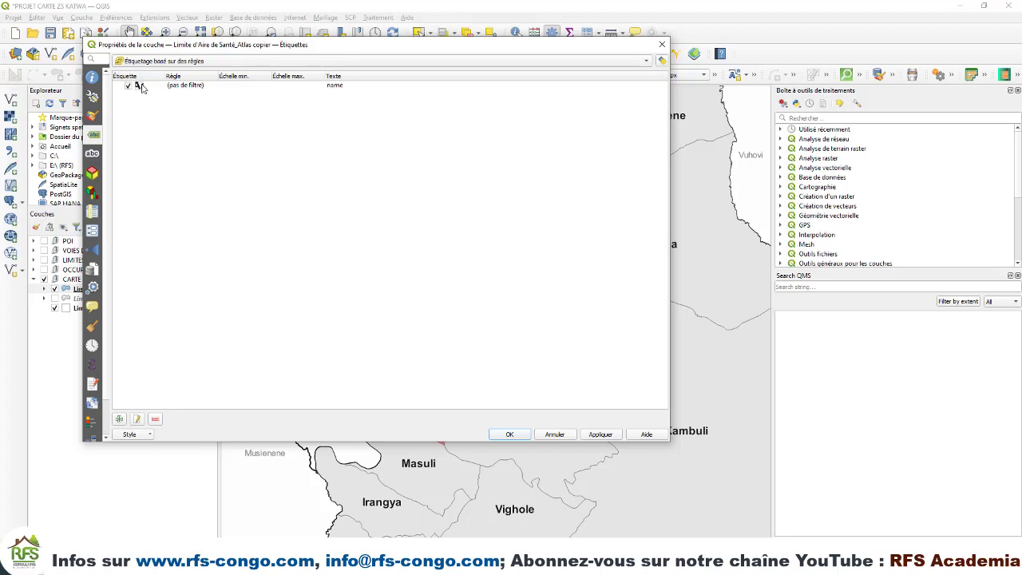
Turn the existing unfiltered label rule into an ELSE rule.
double_click(191, 89)
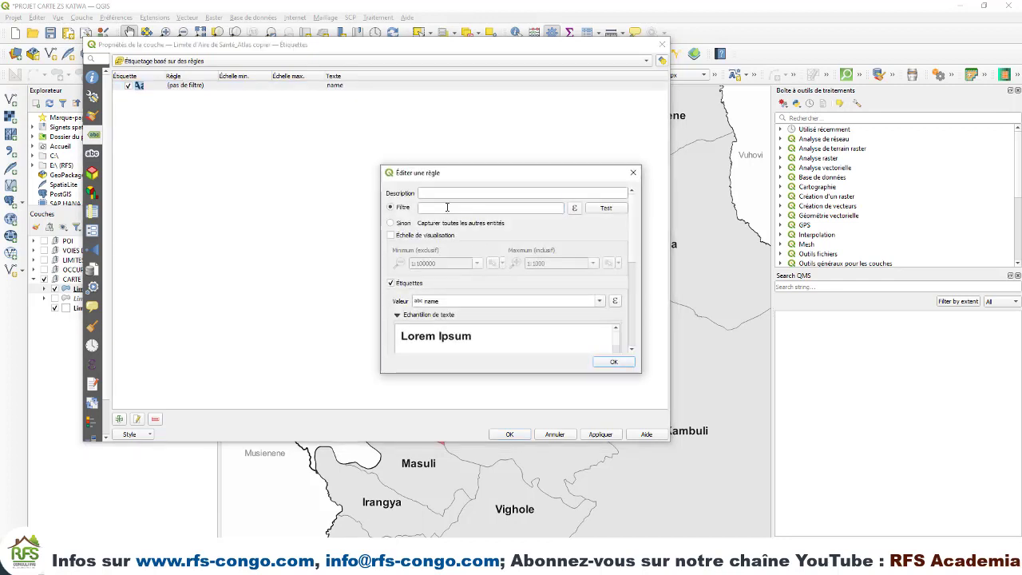
click(447, 207)
text(F)
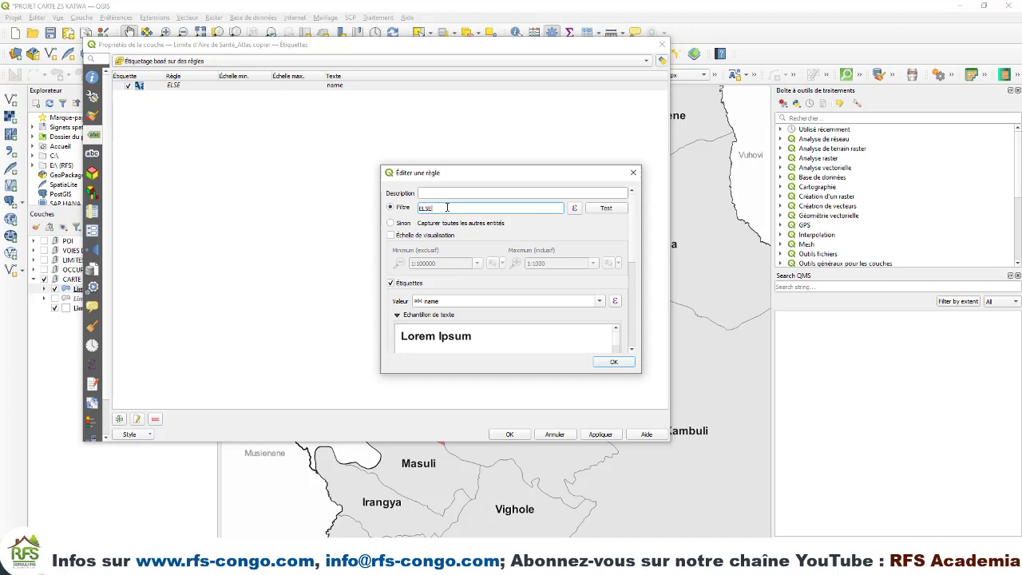
key(Return)
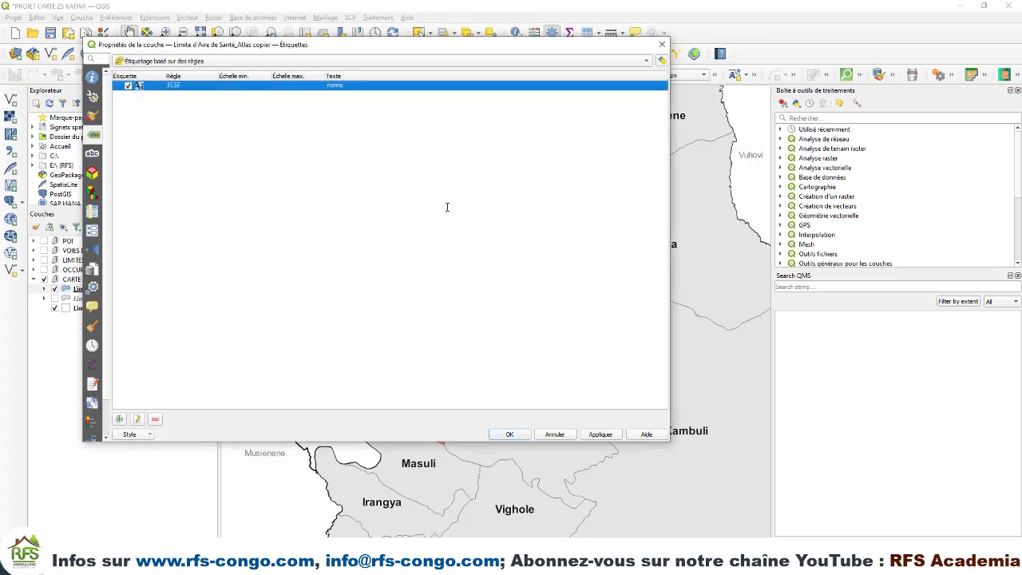
Set the ELSE label rule's text size to 6 points and apply the labelling.
double_click(139, 86)
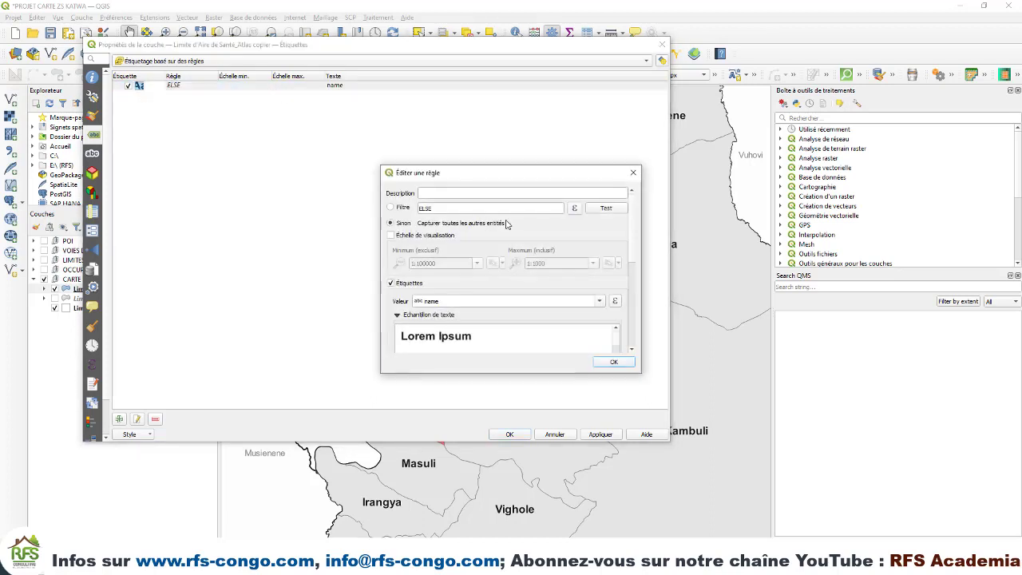
drag(638, 256, 640, 306)
drag(523, 284, 461, 285)
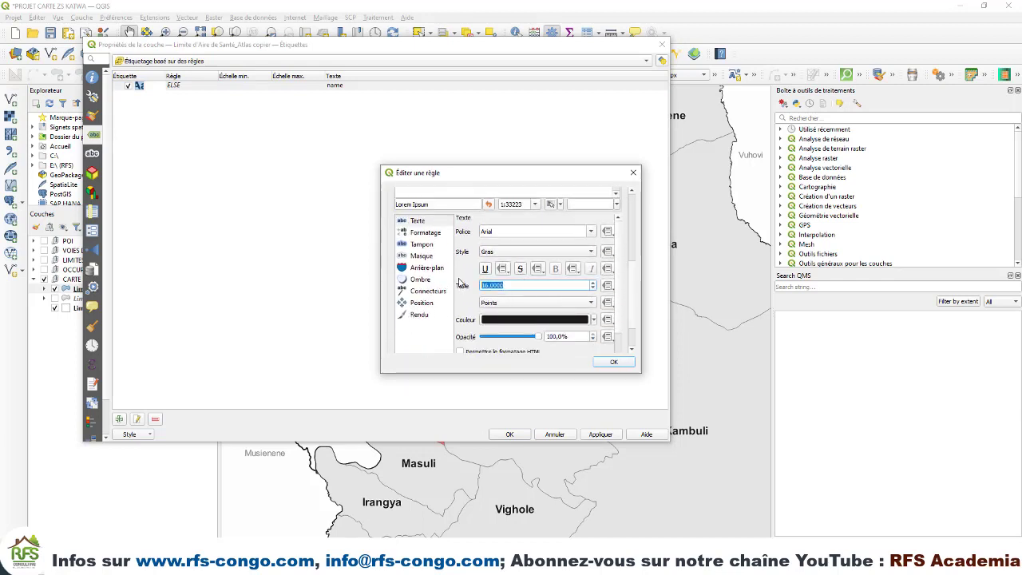
text(6)
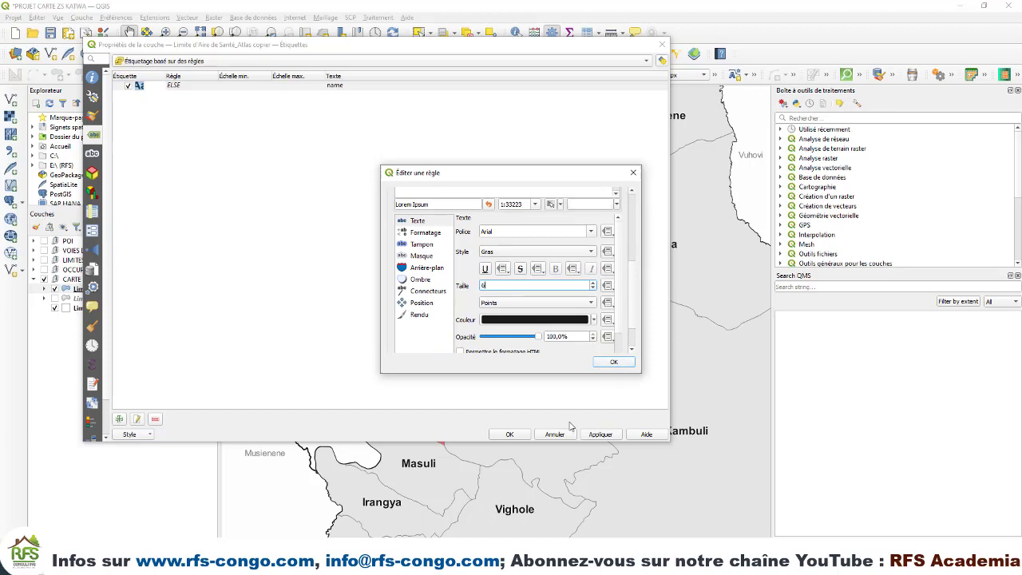
click(612, 361)
click(599, 435)
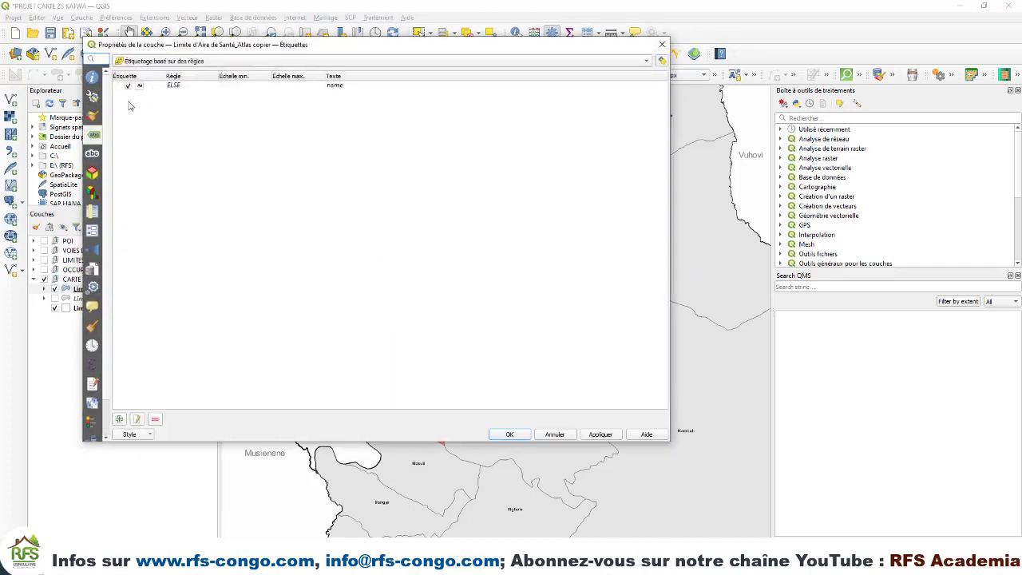
click(119, 420)
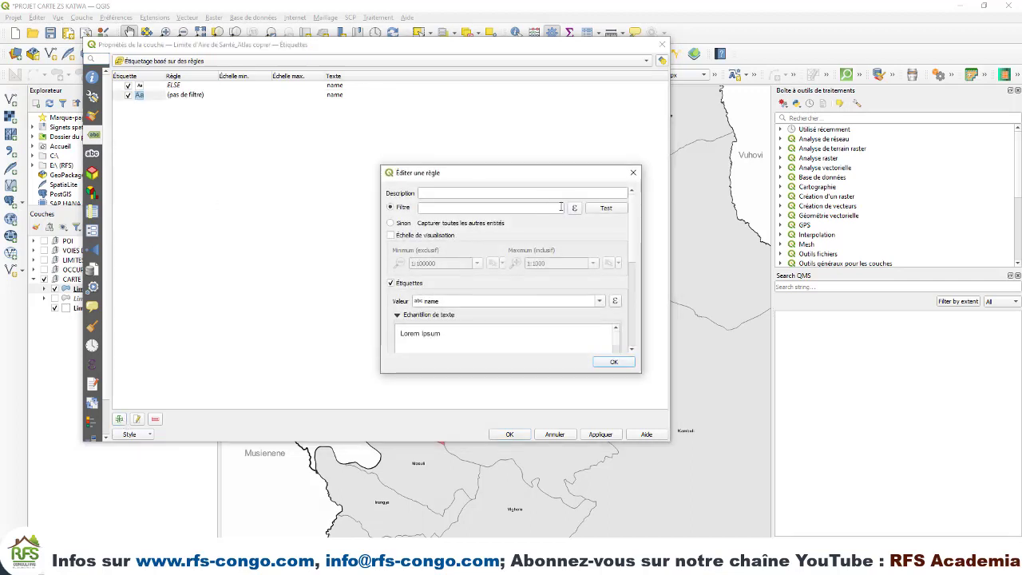
click(575, 209)
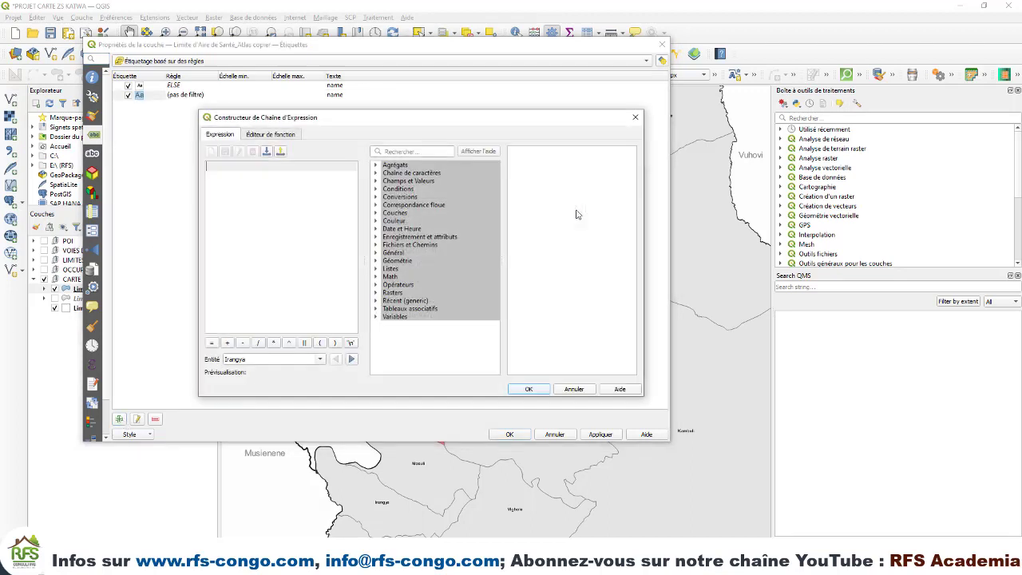
click(412, 152)
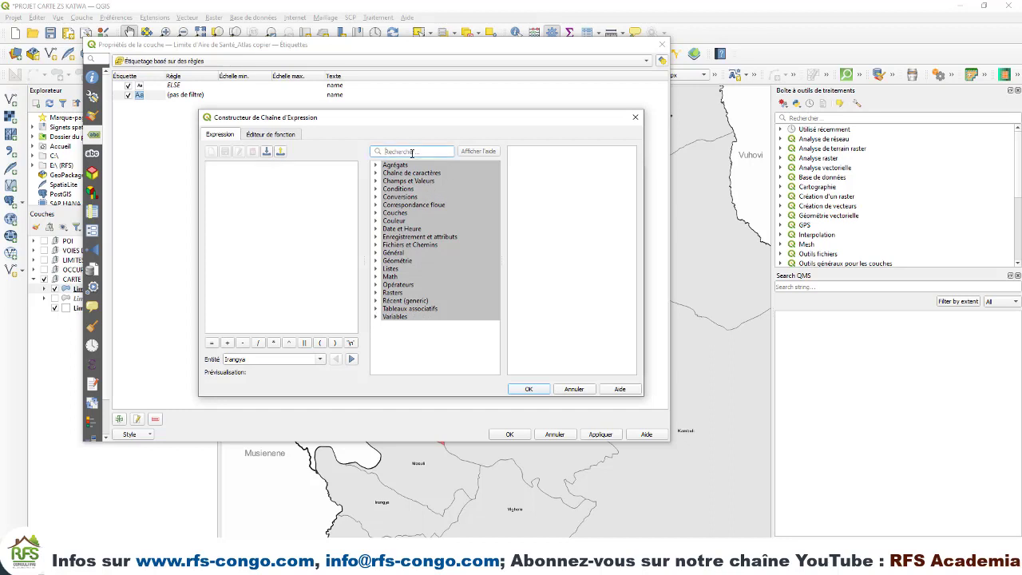
text(al)
text(las)
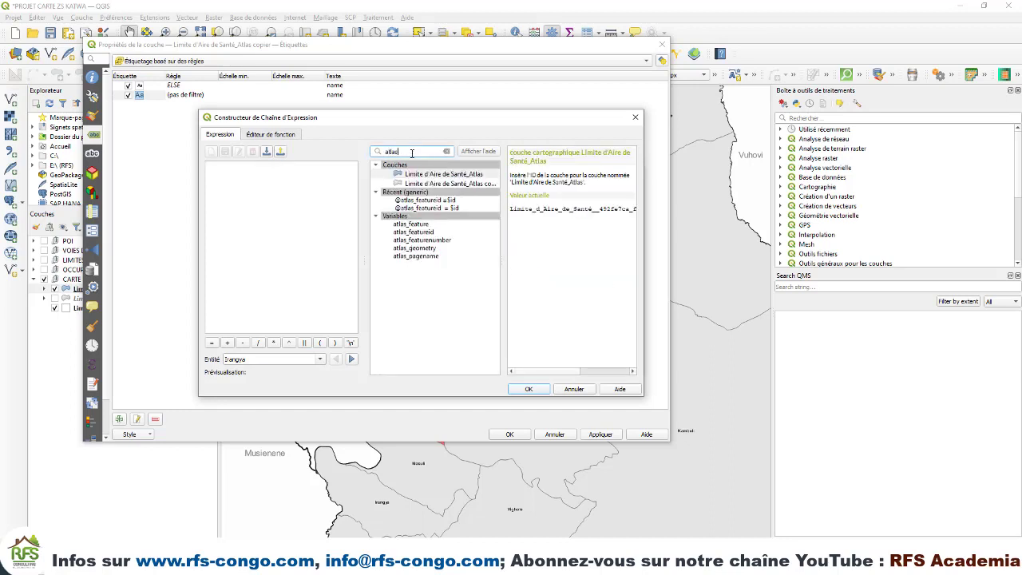
double_click(422, 232)
text(=)
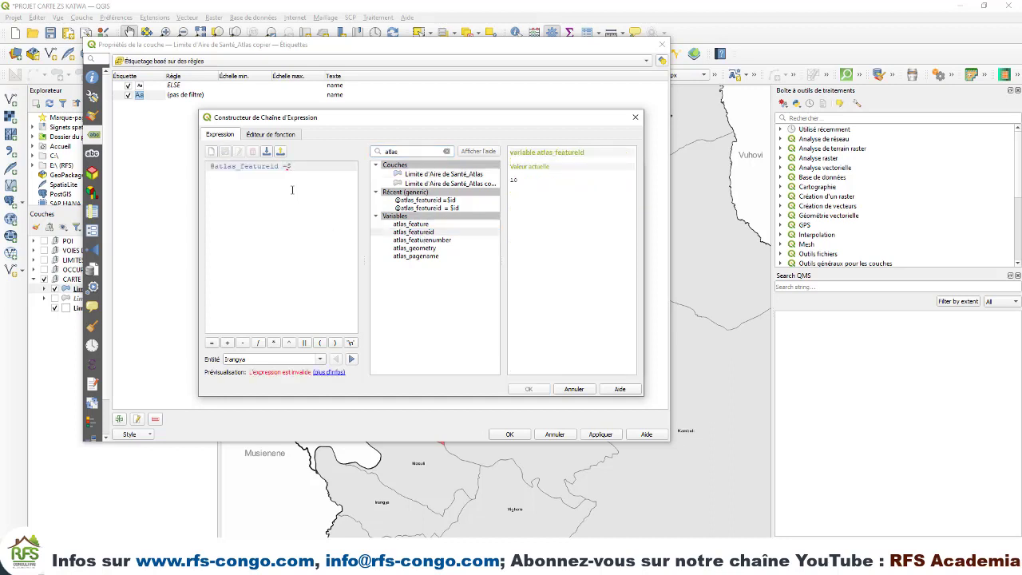
text($id)
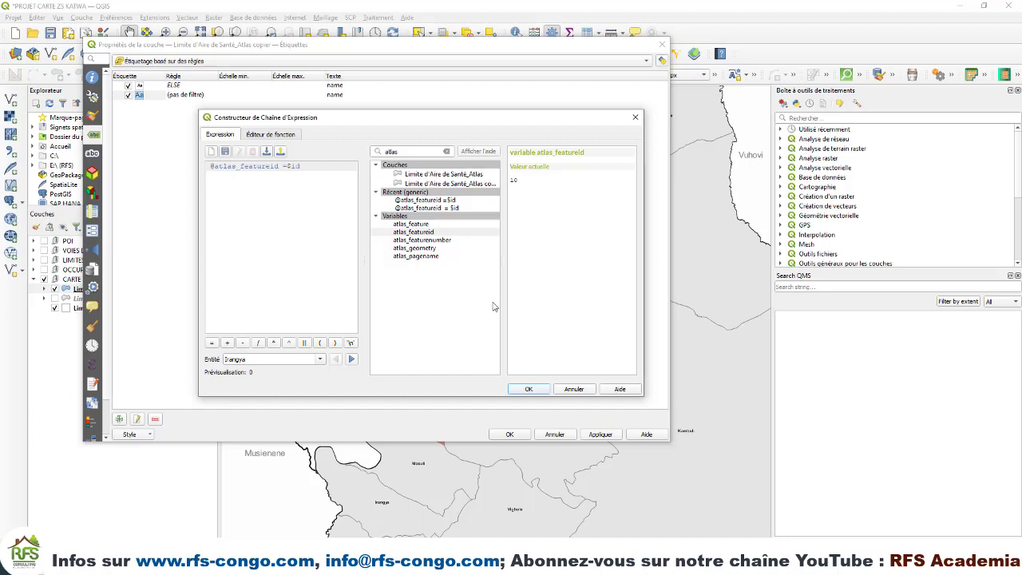
click(528, 389)
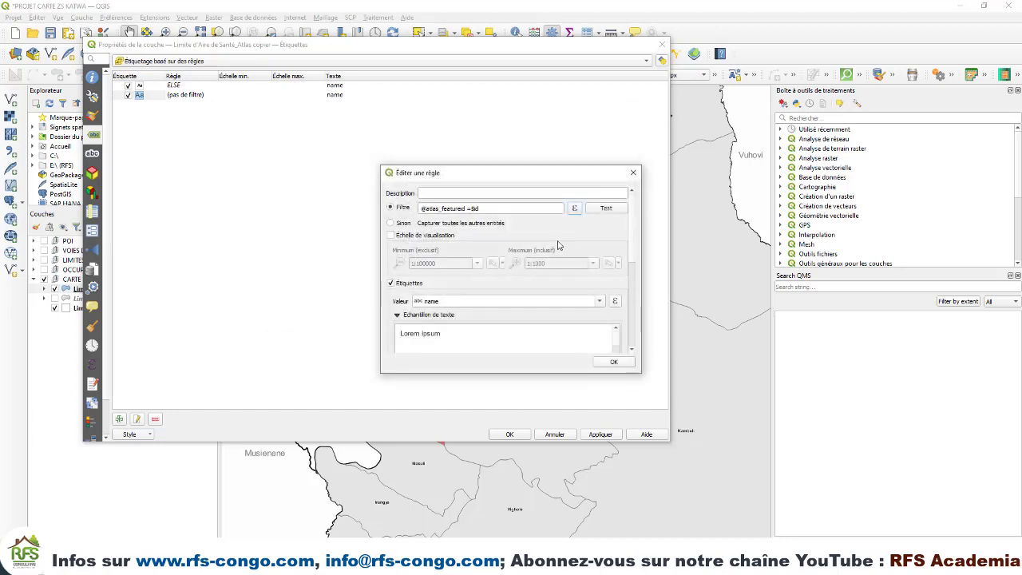
Give the atlas feature rule's labels a text size of 6 points, white colour and a 0.2 mm dark grey buffer.
scroll(569, 247, down, 2)
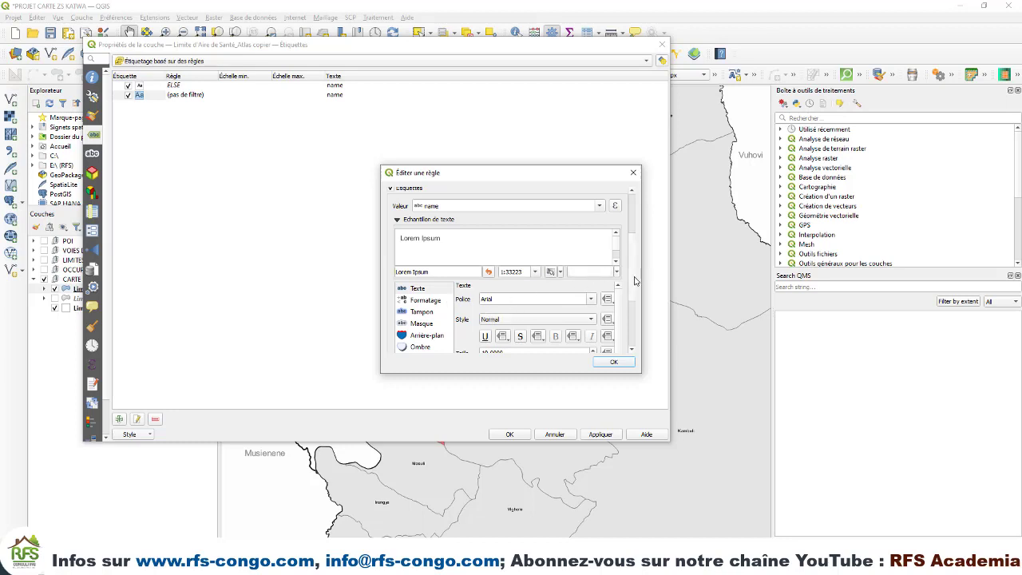
scroll(635, 281, down, 3)
click(526, 287)
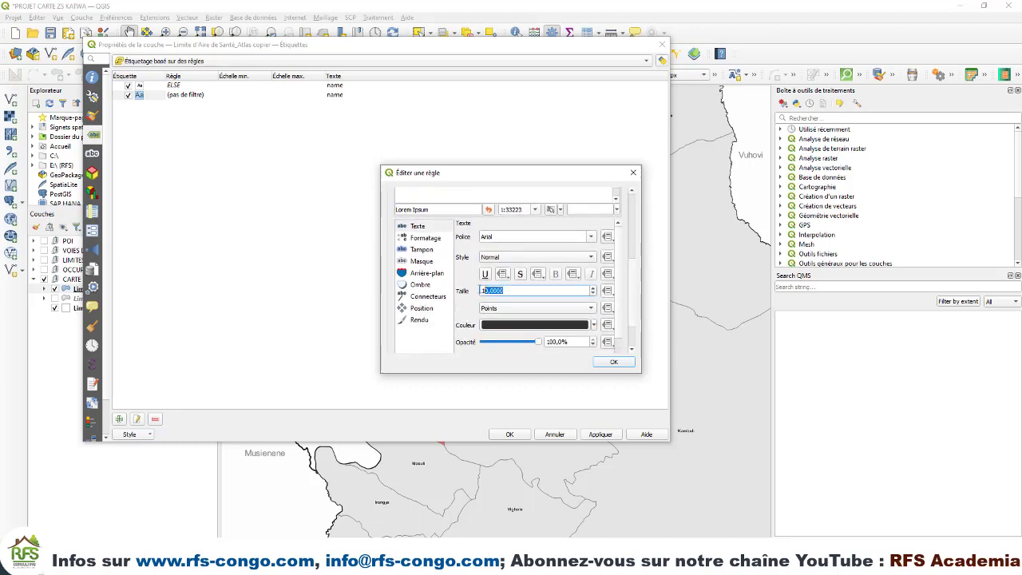
drag(534, 291, 456, 289)
text(6)
click(595, 325)
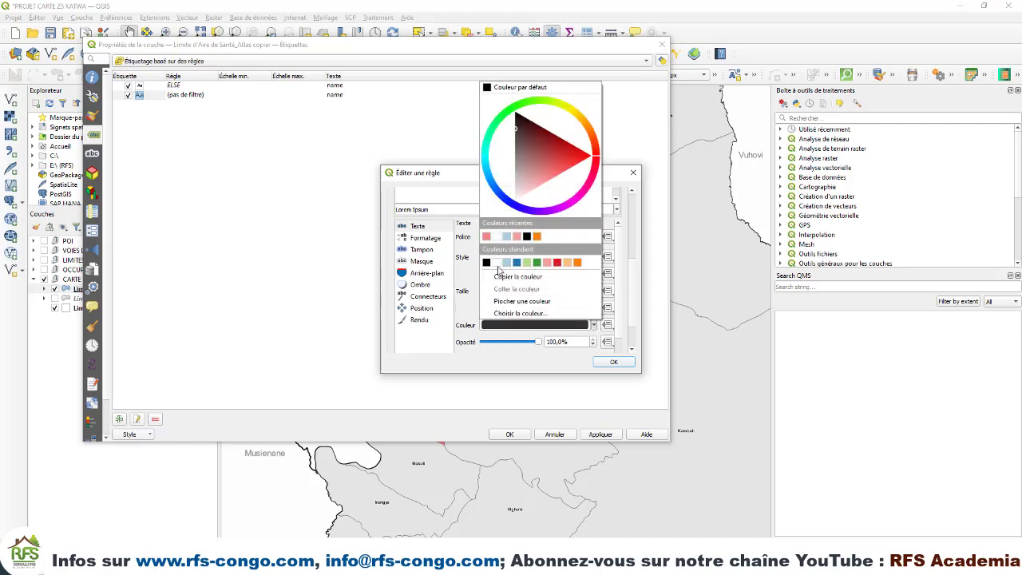
click(497, 265)
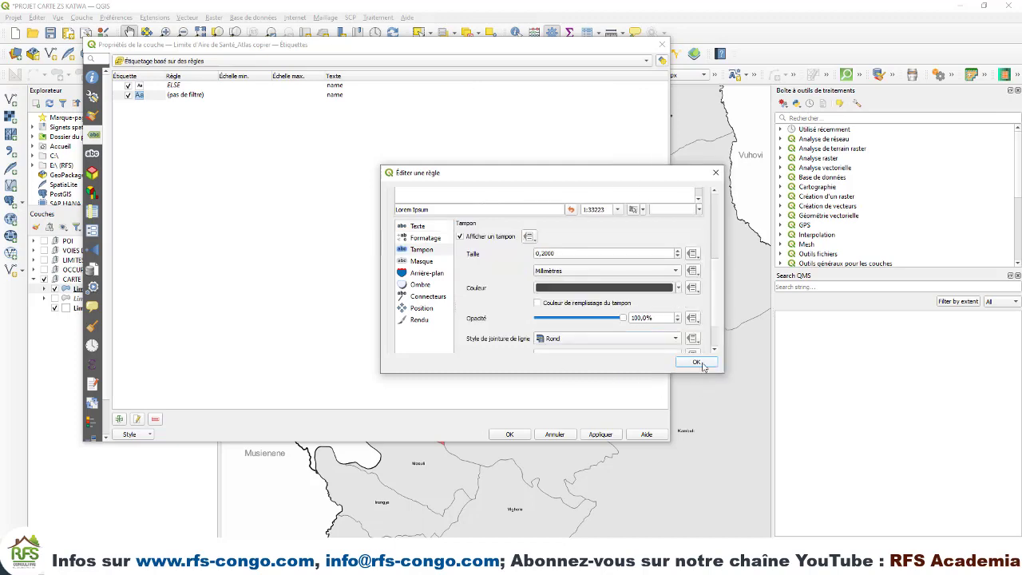
click(699, 363)
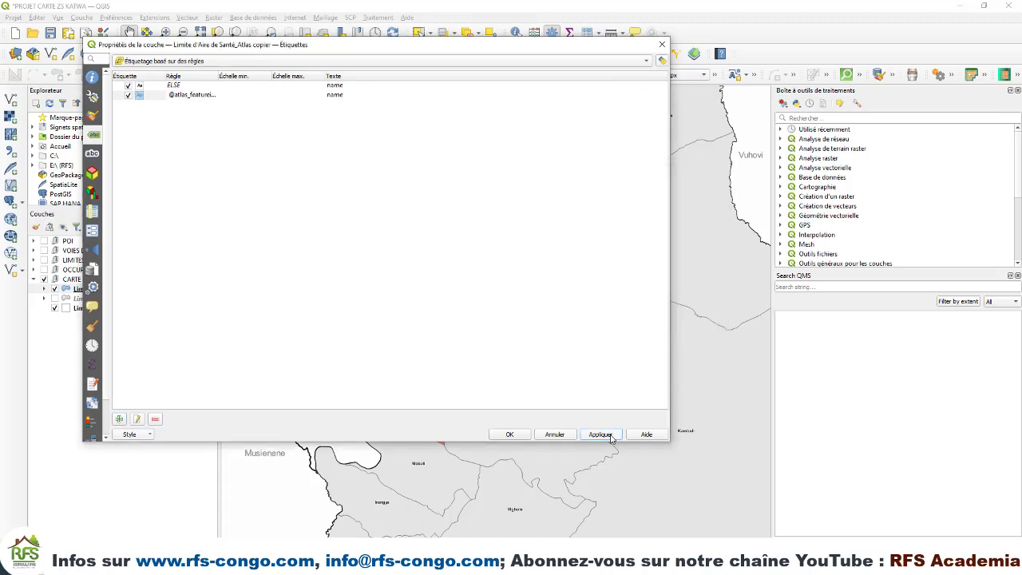
Apply the rule-based labelling to the layer and check the labels across the Katwa health zone.
drag(498, 47, 577, 445)
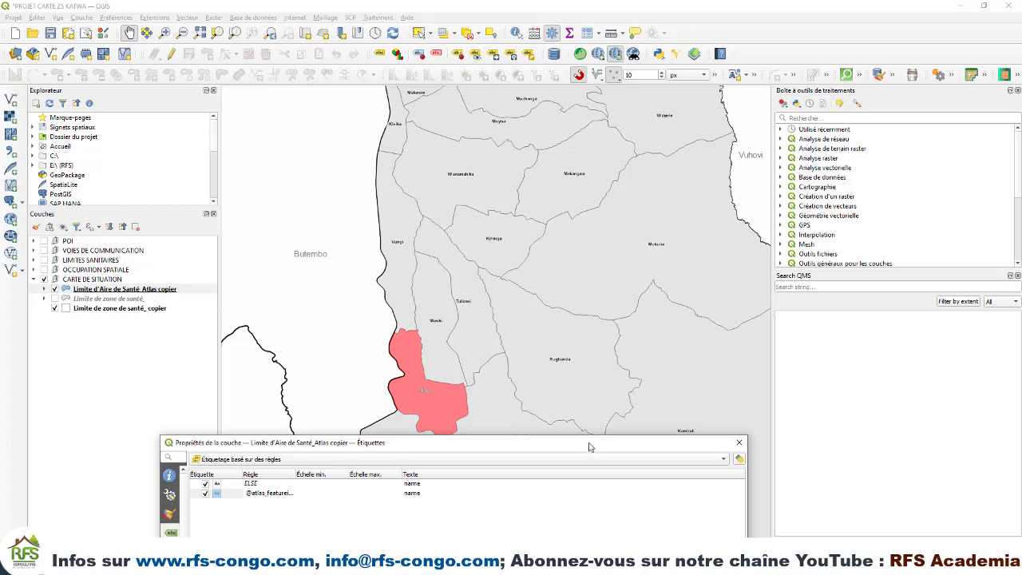
drag(590, 447, 571, 94)
click(565, 478)
scroll(530, 385, down, 2)
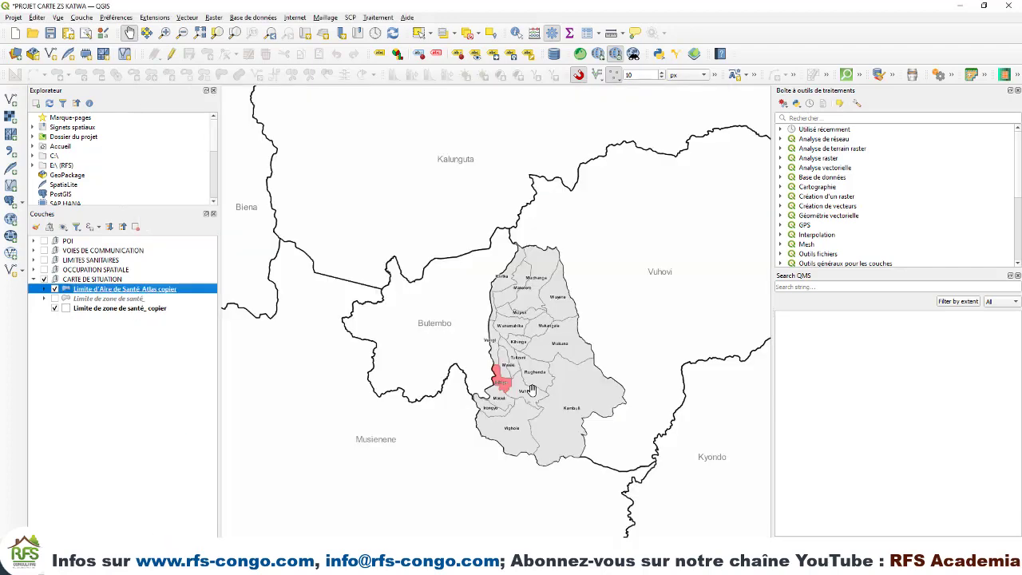
scroll(531, 394, up, 1)
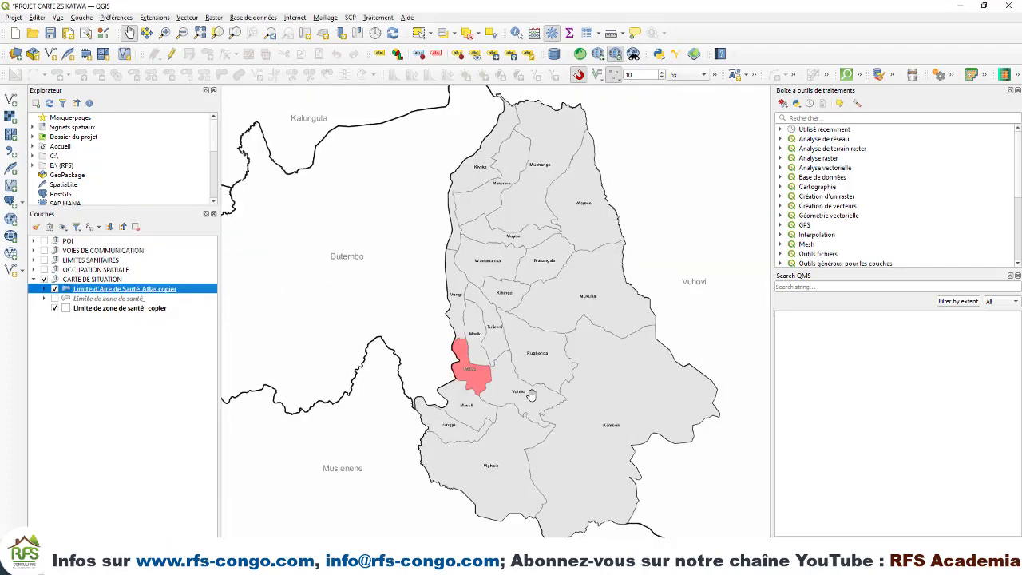
drag(531, 394, 462, 380)
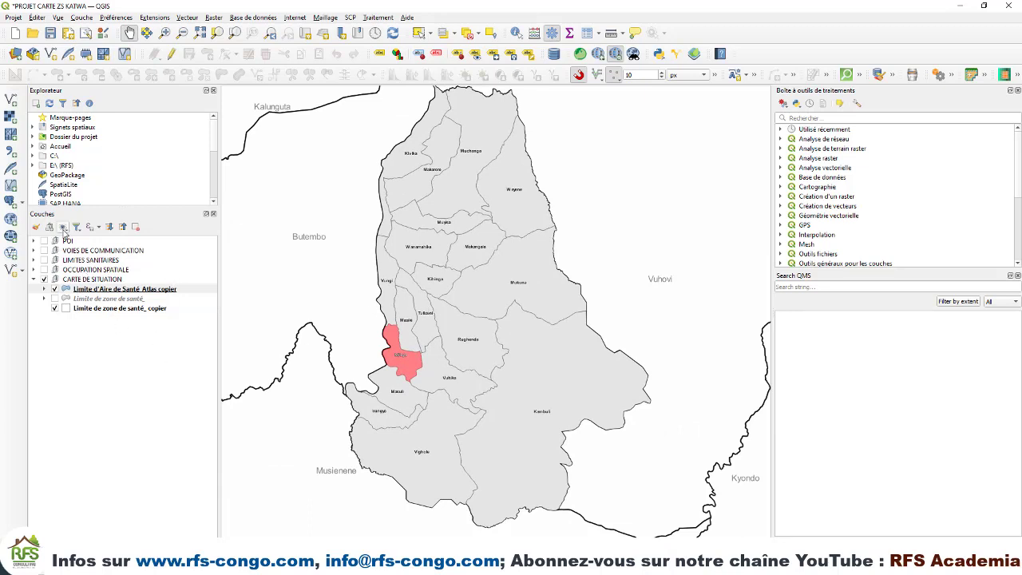
Save the current layer visibility as a new map theme named Localisation_Atlas and save the project.
click(63, 229)
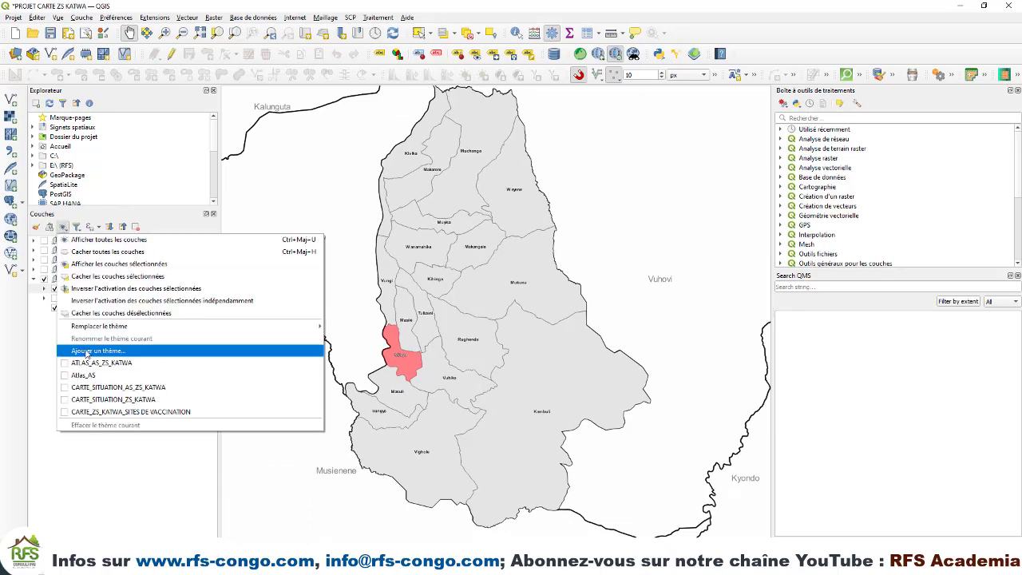
click(87, 351)
text(Localisation_Atlas)
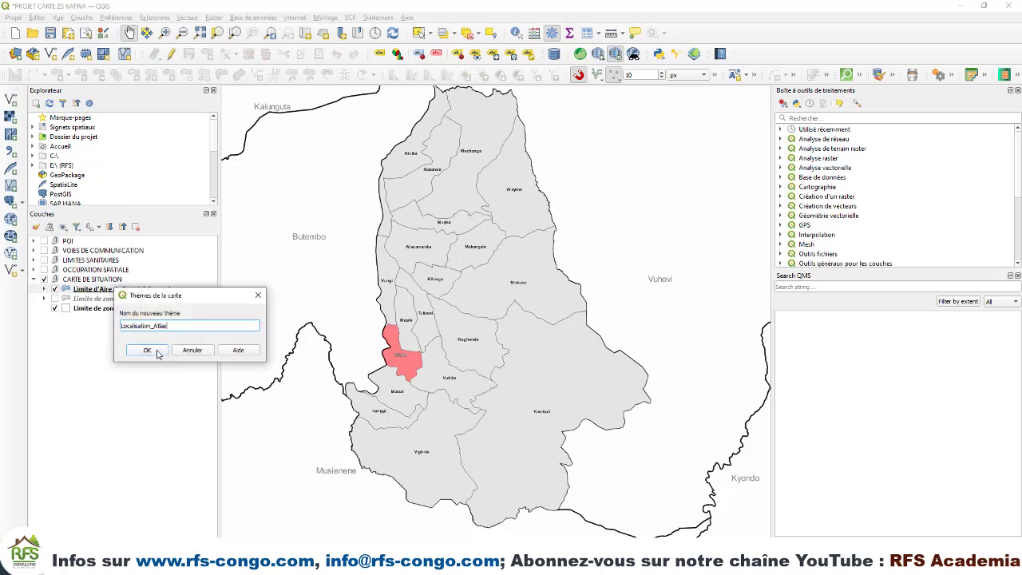
click(147, 350)
key(ctrl+s)
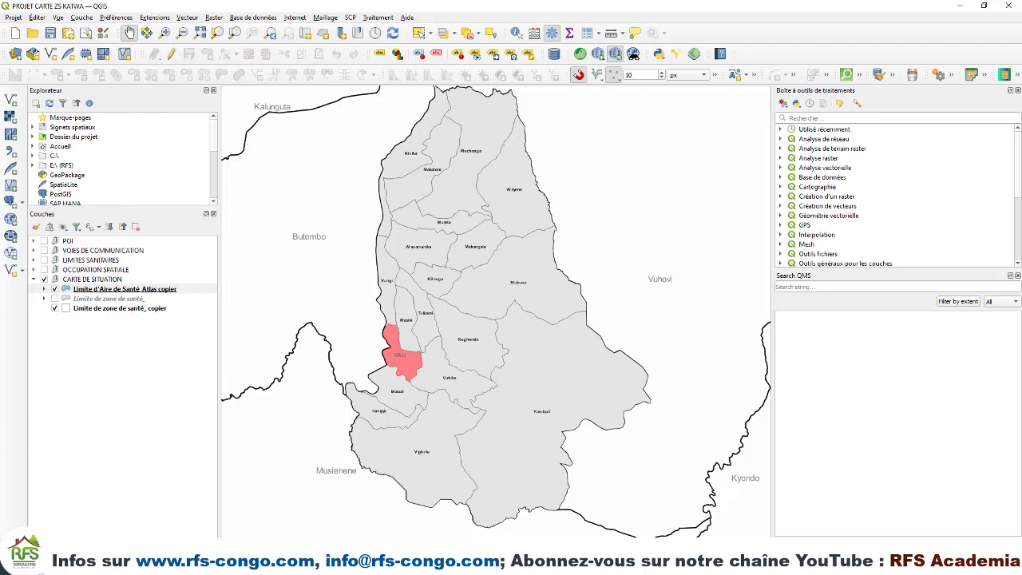
Return to the ATLAS_AS layout and add a small second map below the scale bar, beside the main map.
mouse_move(375, 563)
click(432, 530)
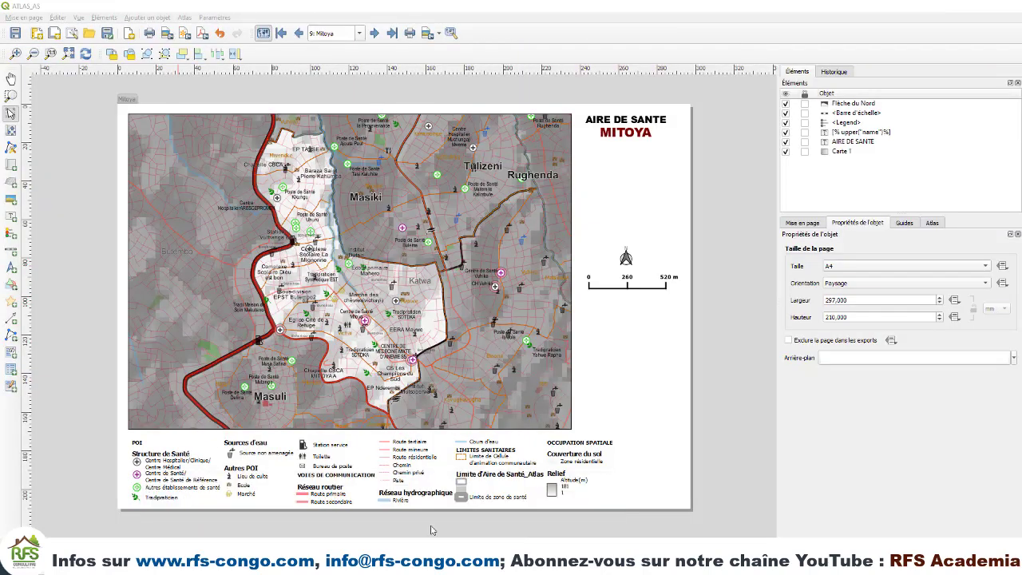
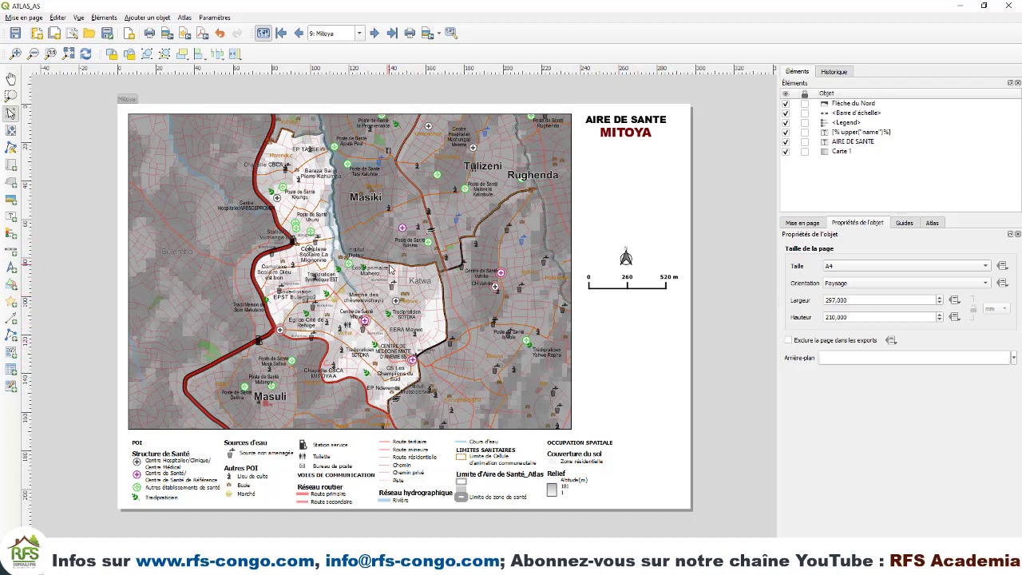
click(12, 165)
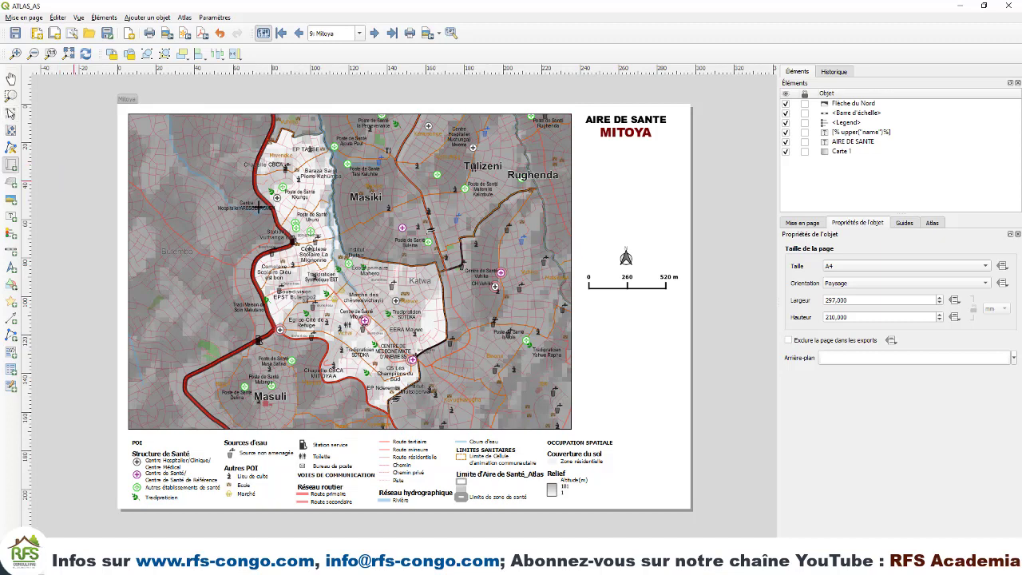
mouse_move(580, 356)
mouse_down()
mouse_move(590, 418)
mouse_move(681, 429)
mouse_move(639, 399)
mouse_move(638, 352)
mouse_up()
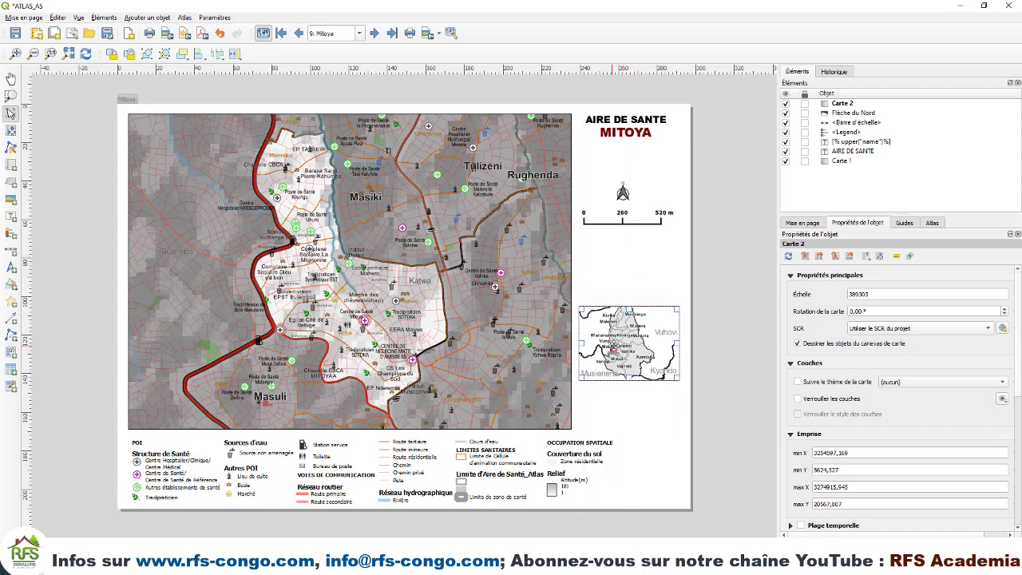
Make Carte 2 follow the Localisation_Atlas map theme.
click(797, 384)
click(910, 383)
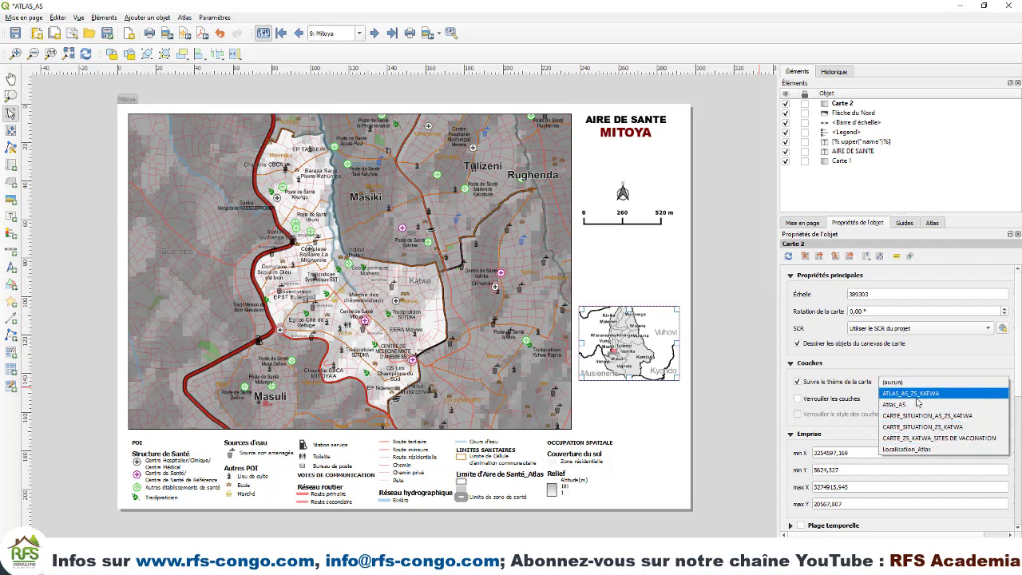
click(909, 449)
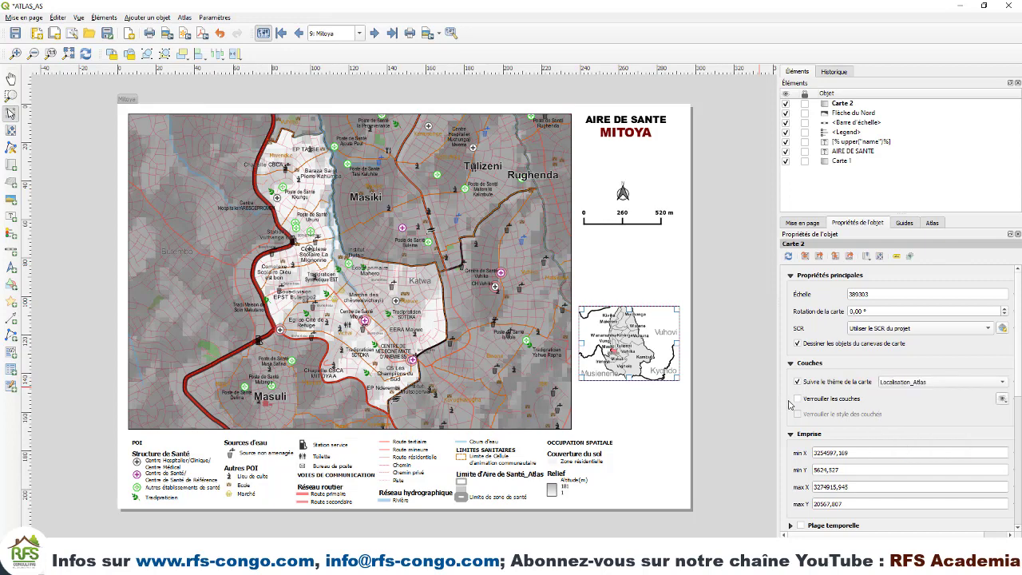
Enable Contrôlé par Atlas for Carte 2 with the 10% margin around the feature.
scroll(840, 415, down, 5)
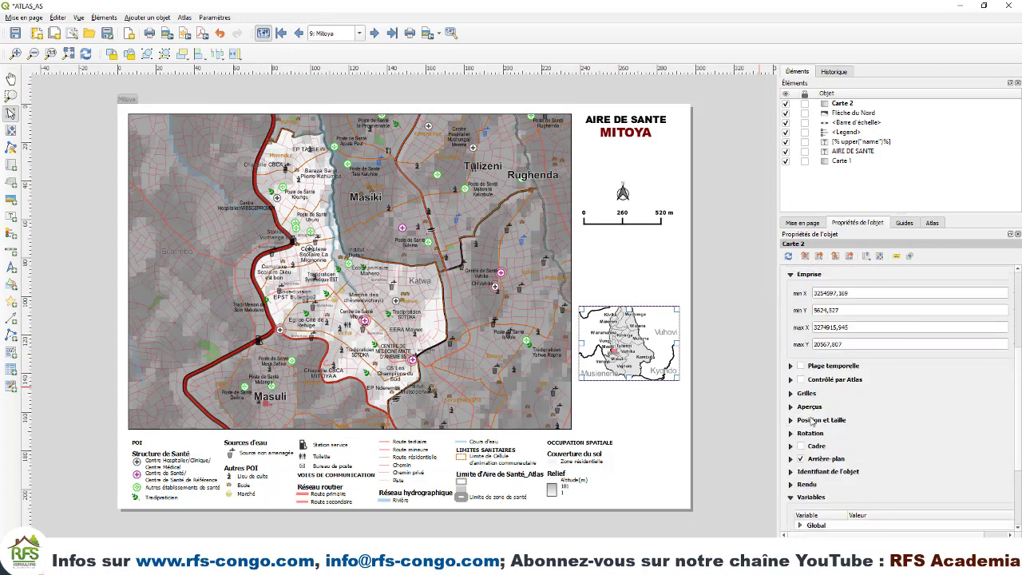
click(794, 381)
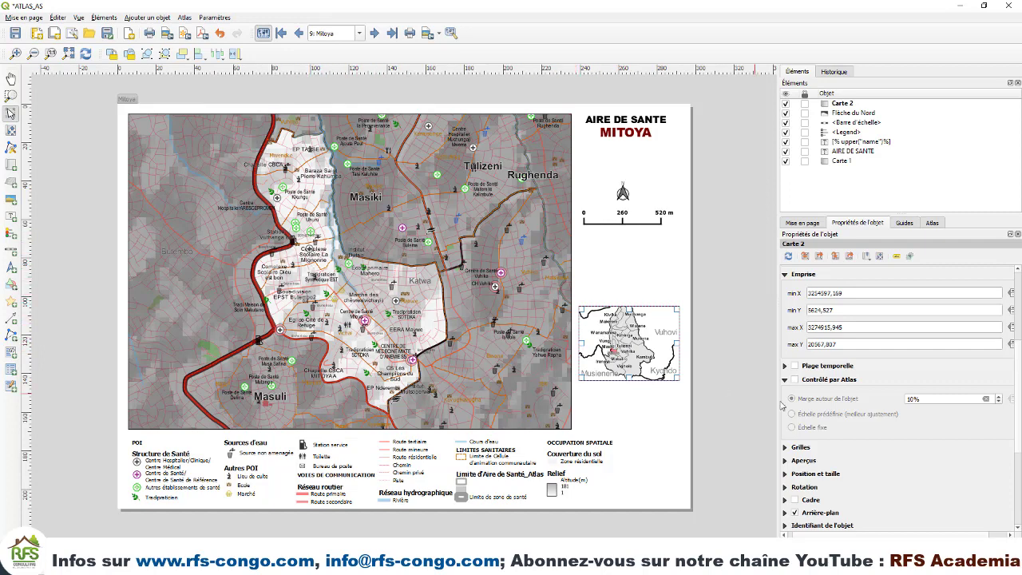
click(795, 379)
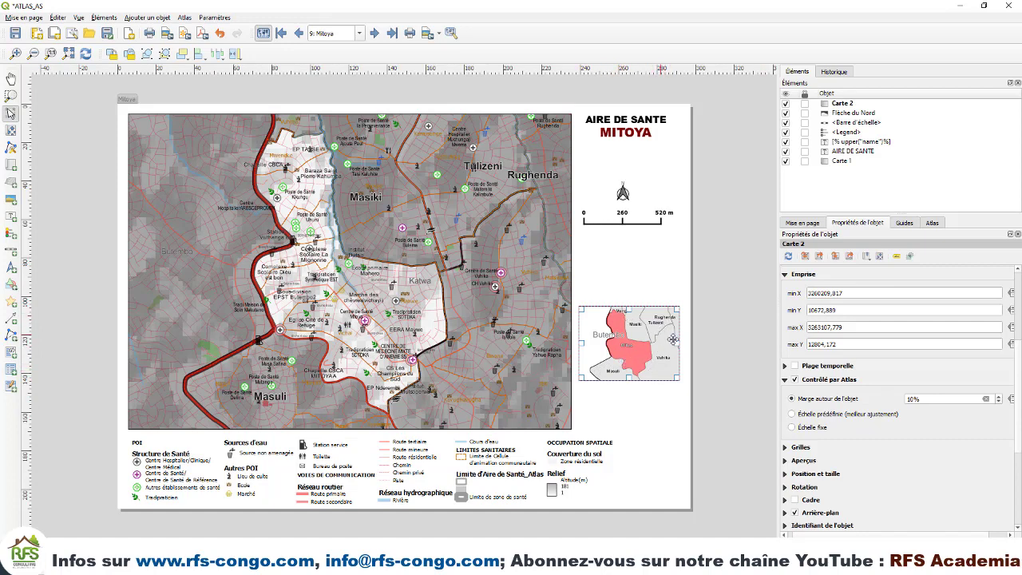
Set Carte 2's atlas margin around the feature to 300% and advance the atlas preview to the next health area.
click(928, 399)
text(5)
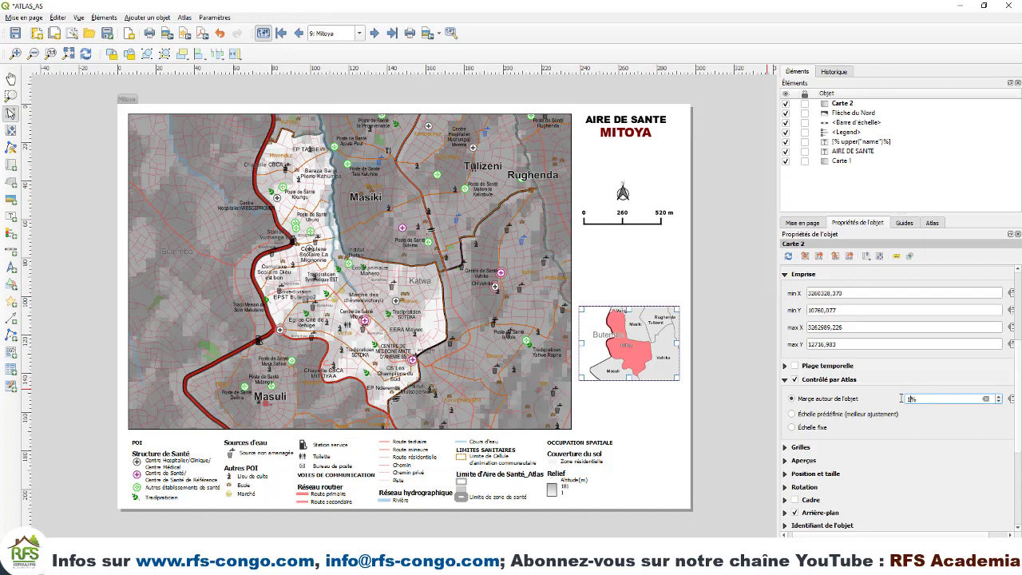
text(100)
text(10)
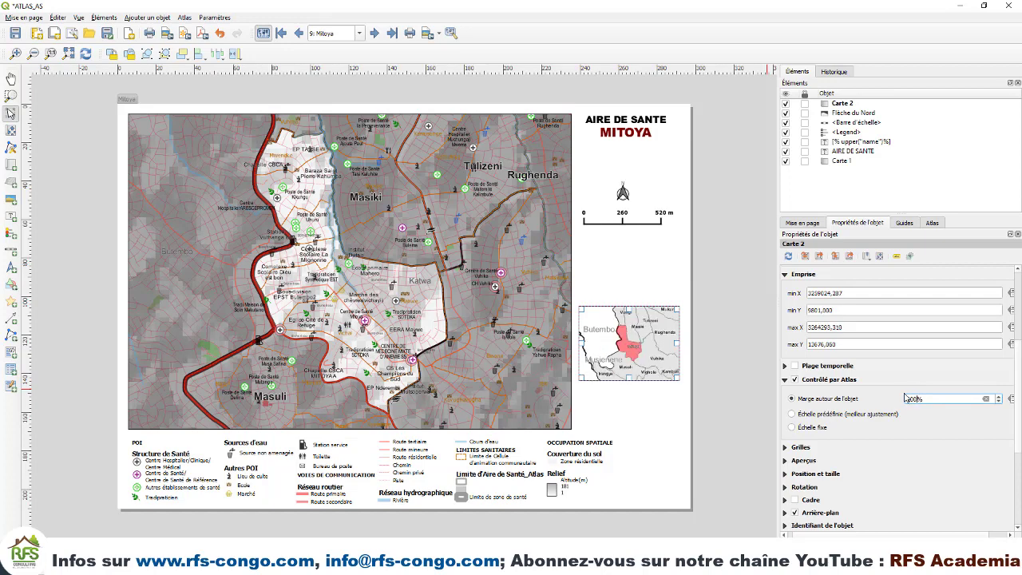
text(2)
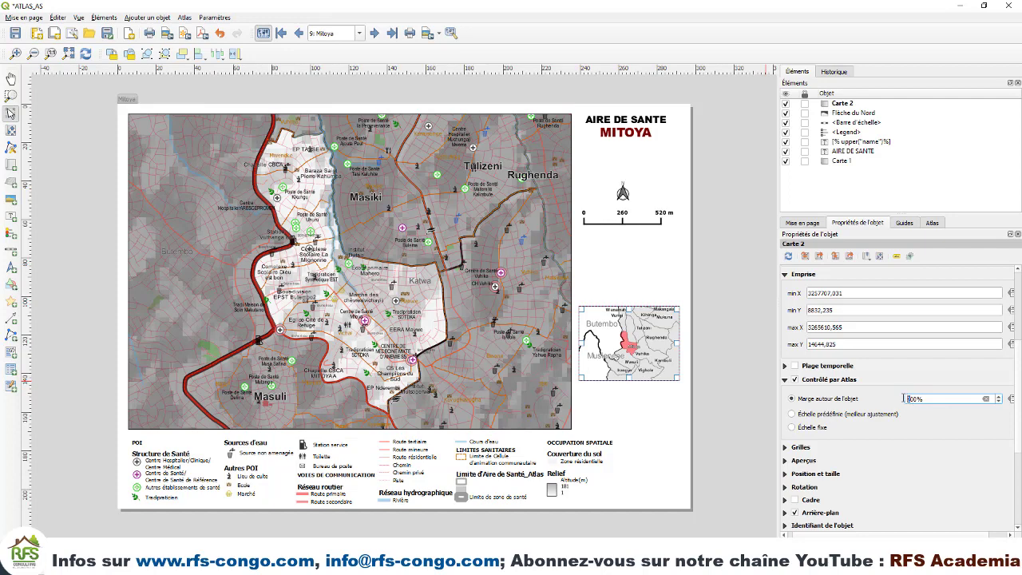
text(3)
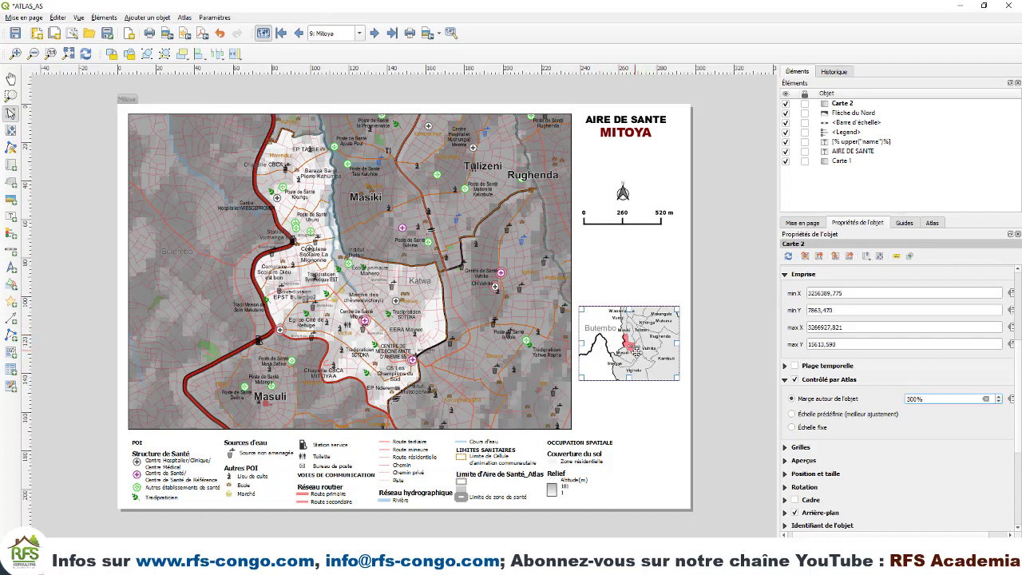
click(632, 384)
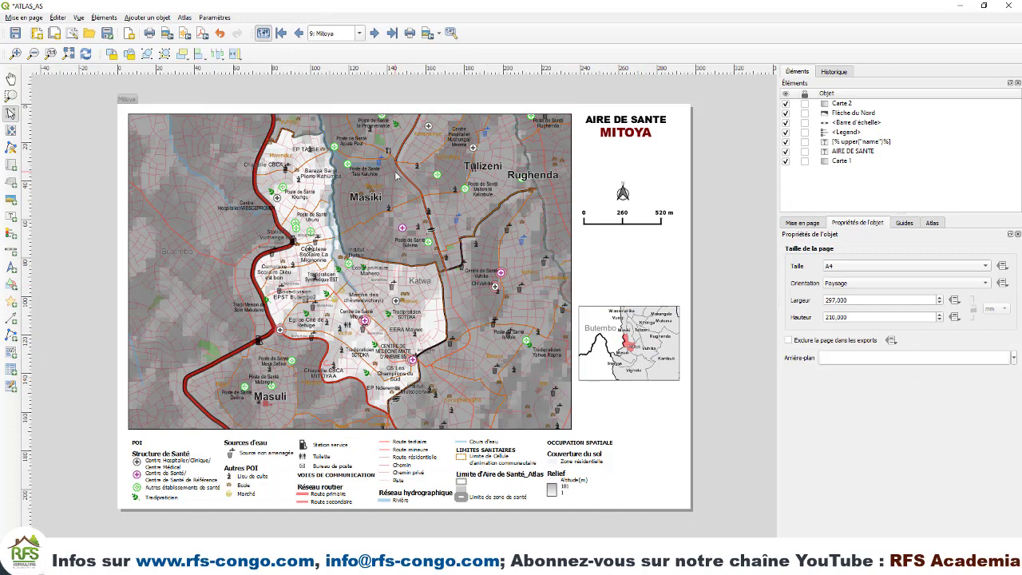
click(373, 34)
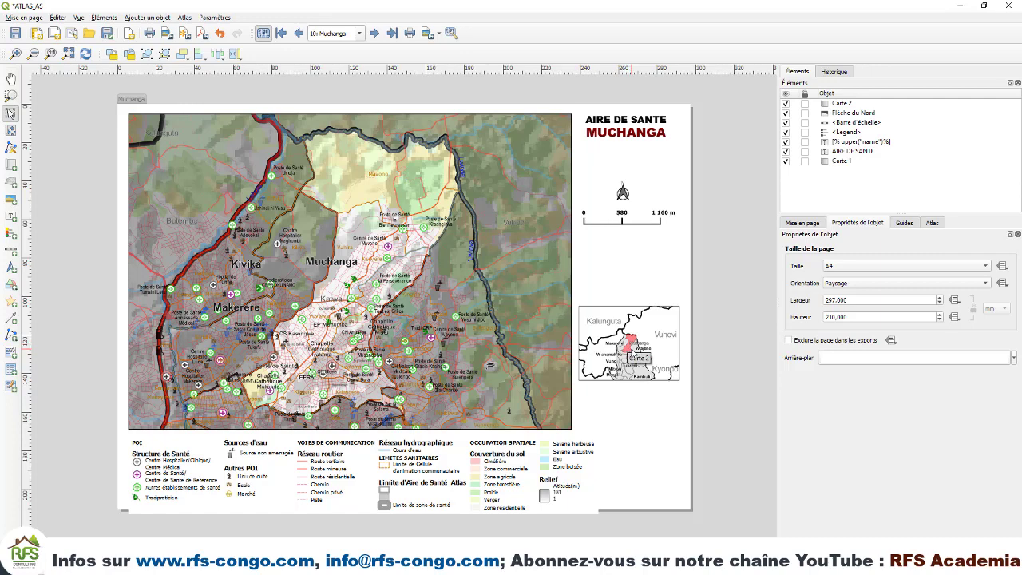
Add a framed third map between the scale bar and Carte 2, following the localisation_RDC_NK theme, with a 0.20 mm frame.
click(11, 165)
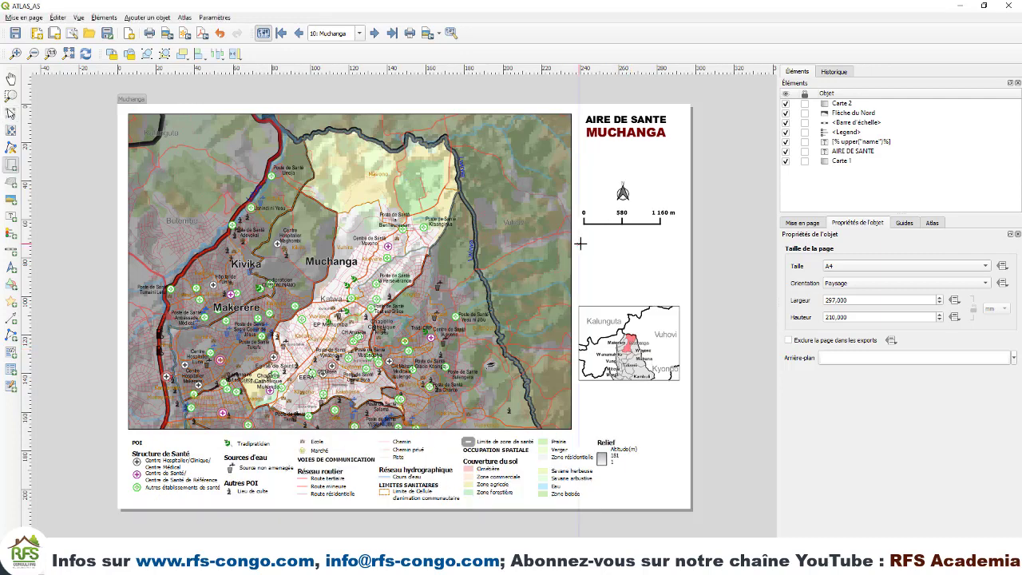
drag(580, 241, 678, 302)
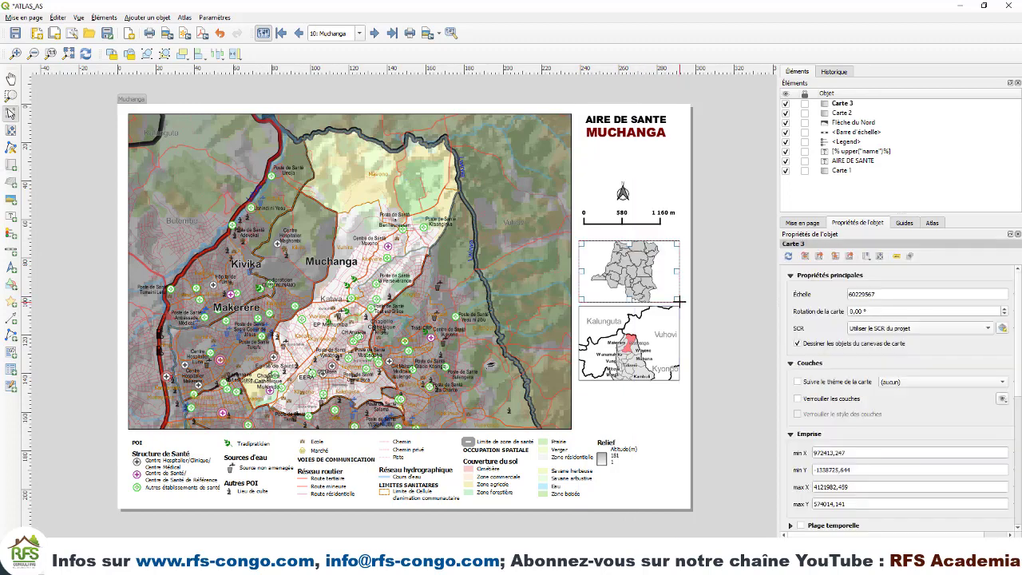
click(798, 383)
click(902, 383)
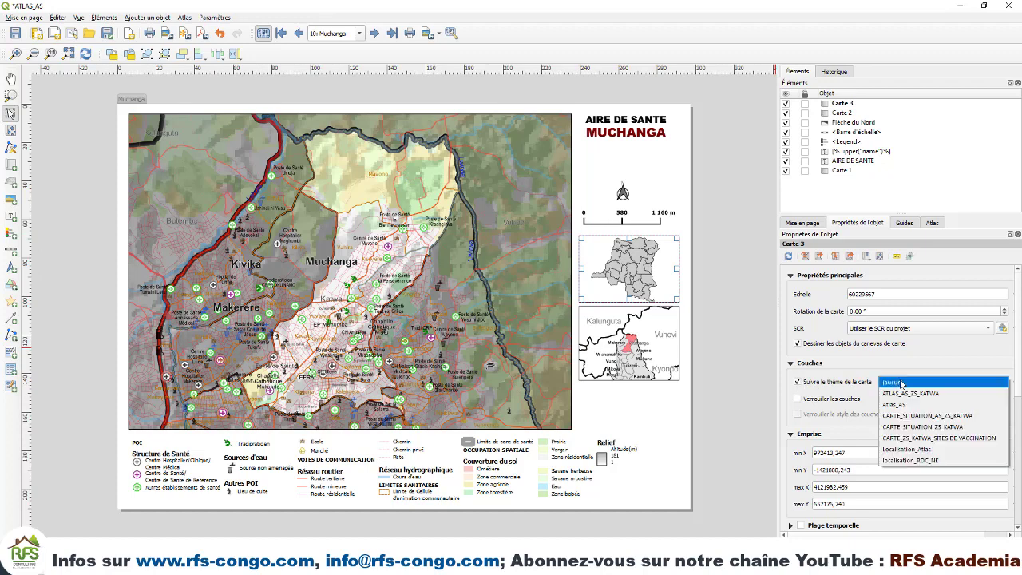
click(909, 461)
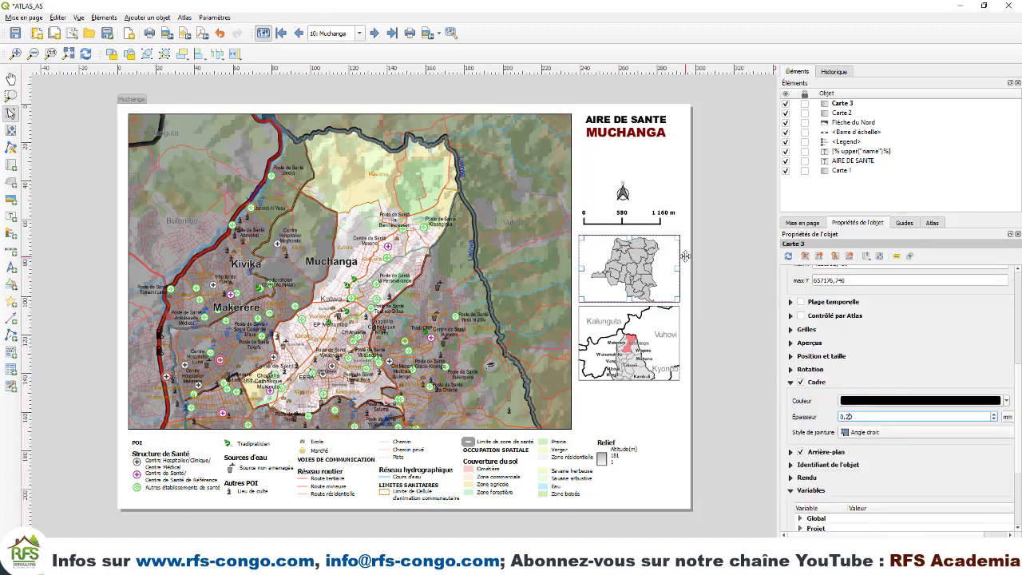
Draw a small rectangle about 3 mm wide over the province on the eastern edge of the country map in Carte 3.
scroll(685, 258, up, 2)
scroll(685, 257, up, 2)
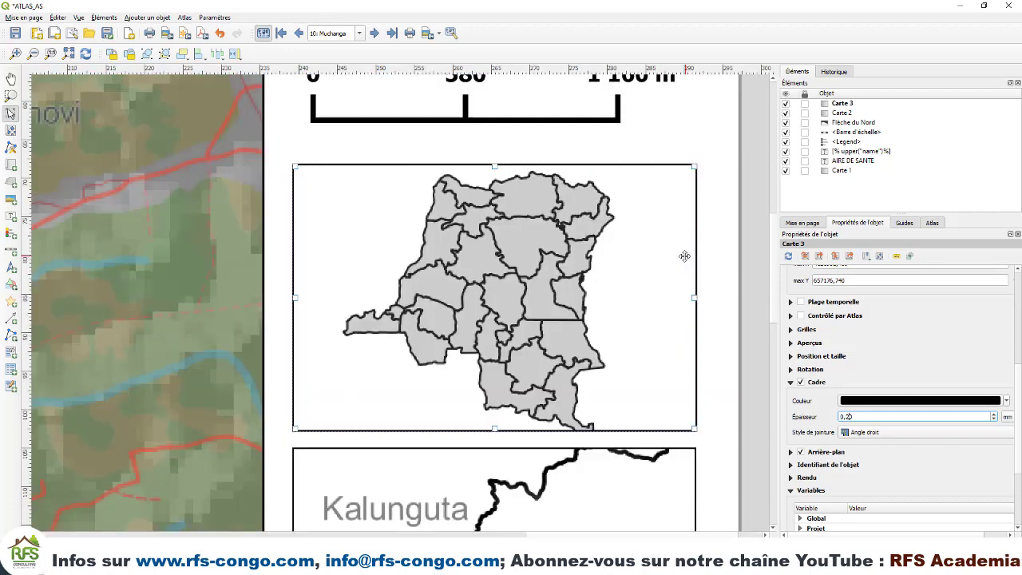
scroll(576, 254, up, 2)
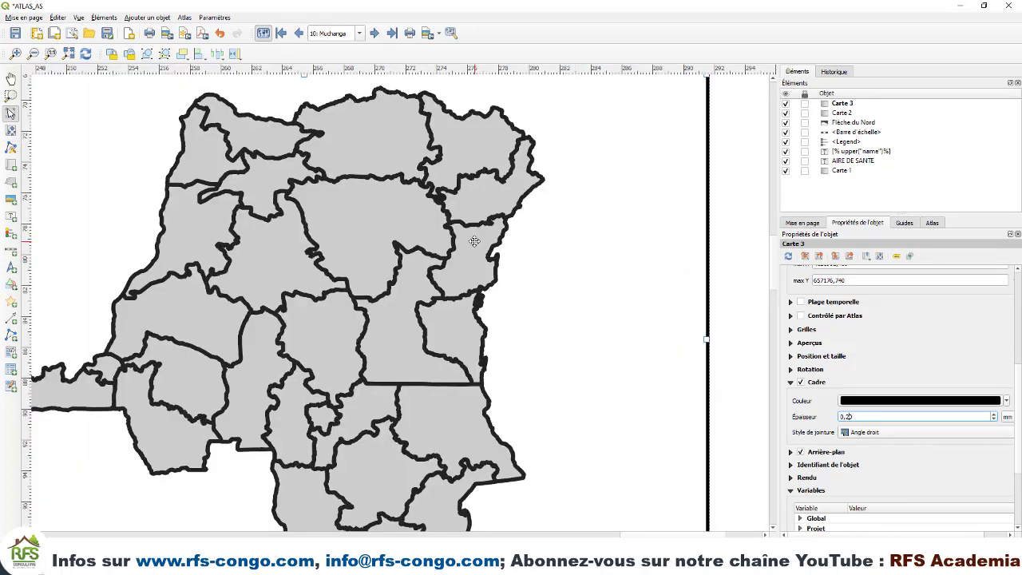
click(16, 291)
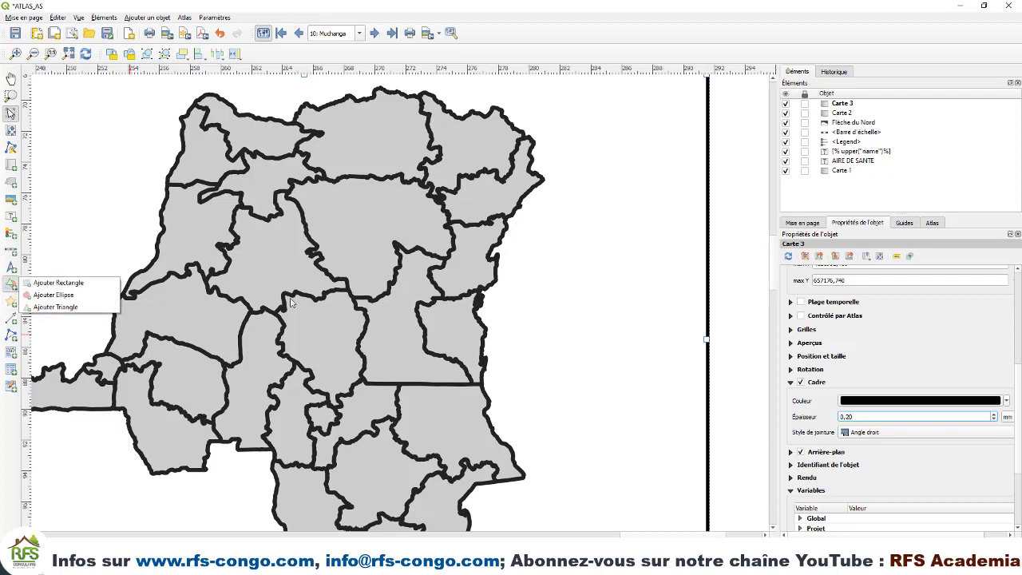
click(64, 285)
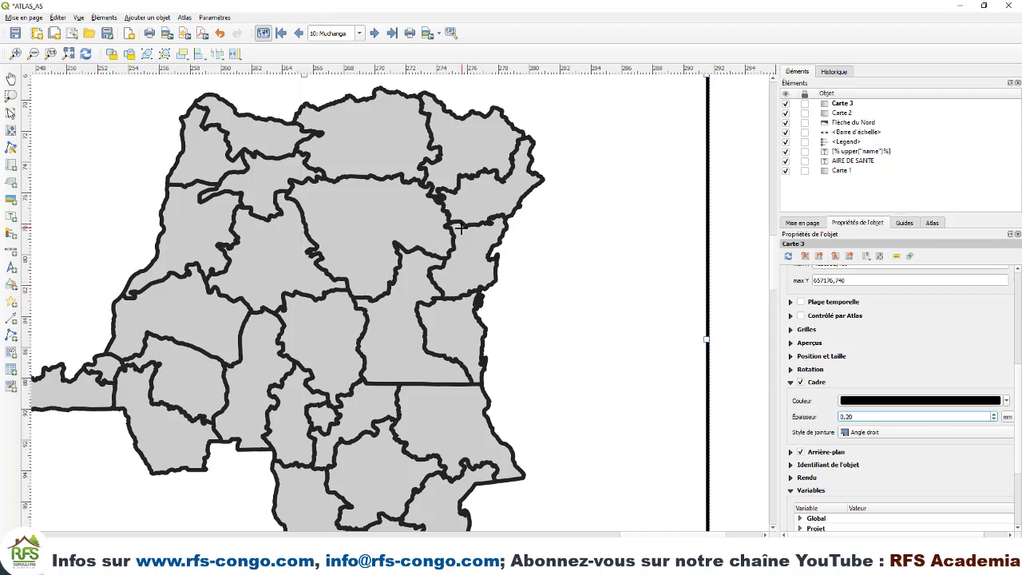
drag(455, 224, 499, 261)
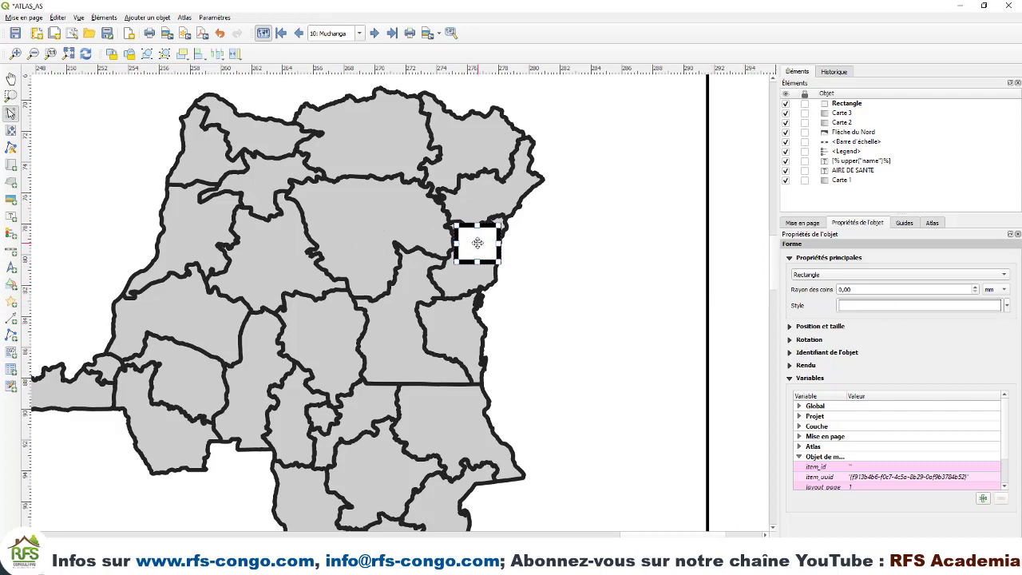
Style the locator rectangle with a red outline 1.1 mm wide and no fill (Pas de remplissage).
click(919, 306)
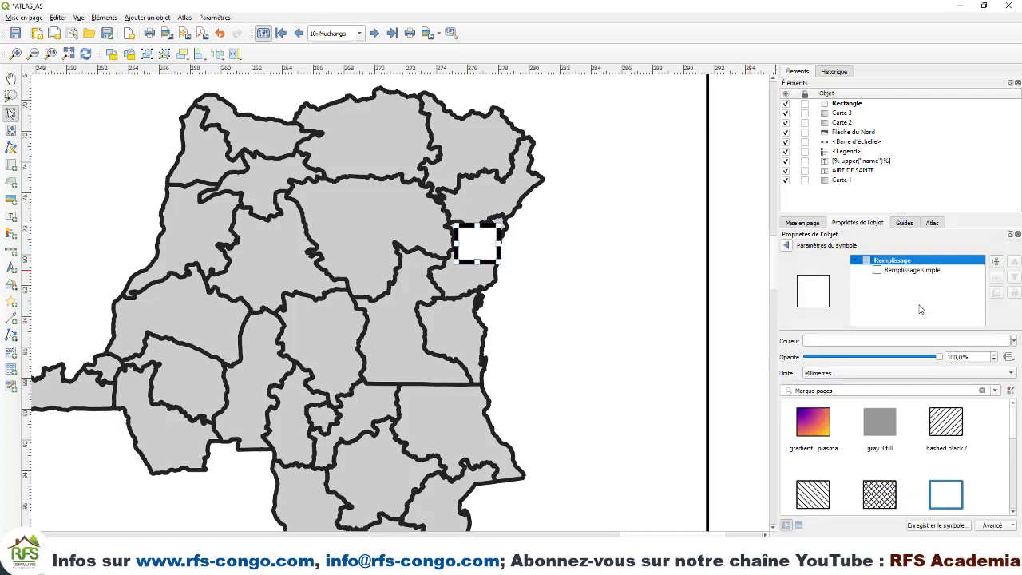
click(914, 271)
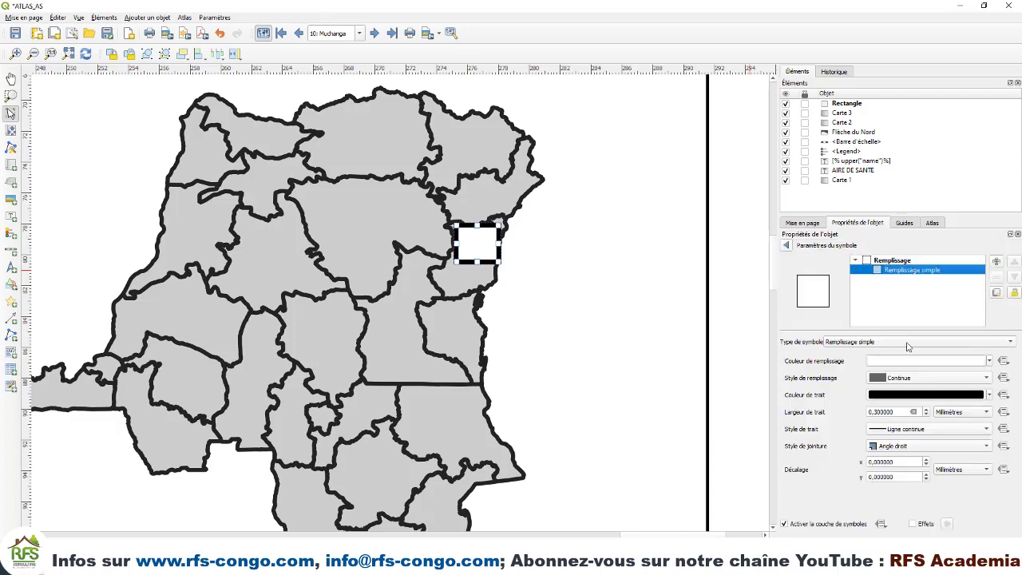
click(990, 394)
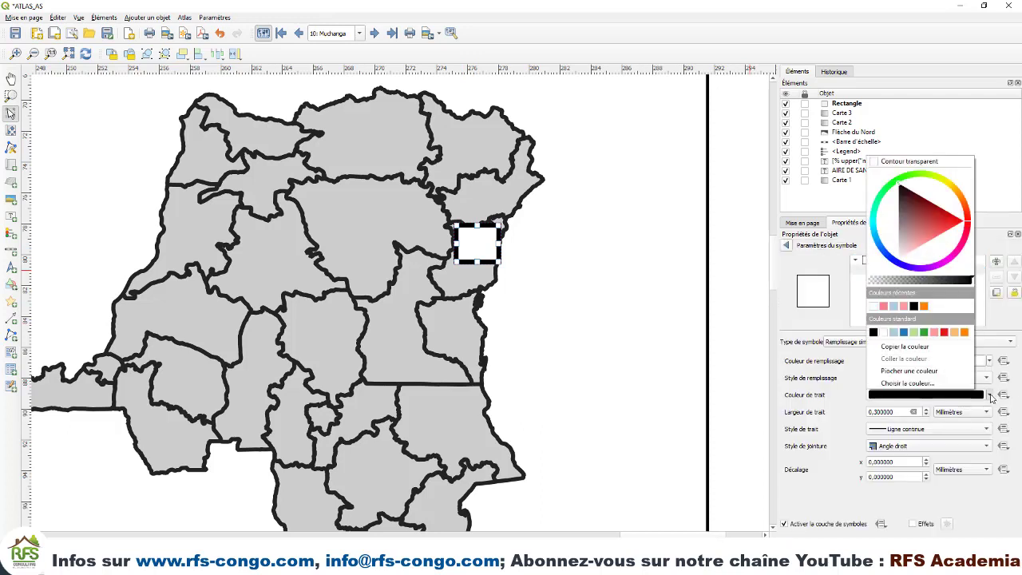
click(944, 333)
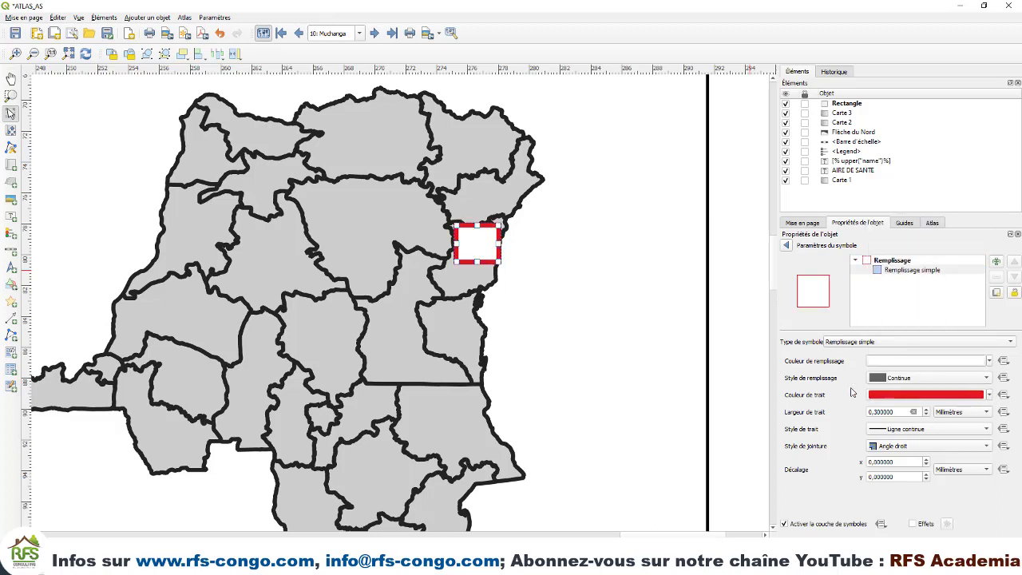
scroll(928, 412, up, 4)
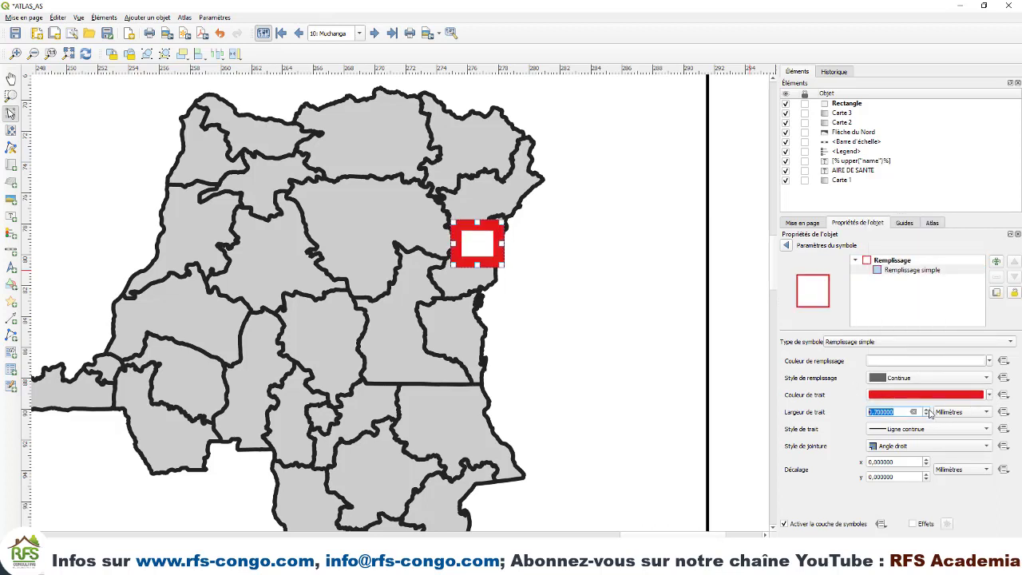
click(977, 376)
click(935, 389)
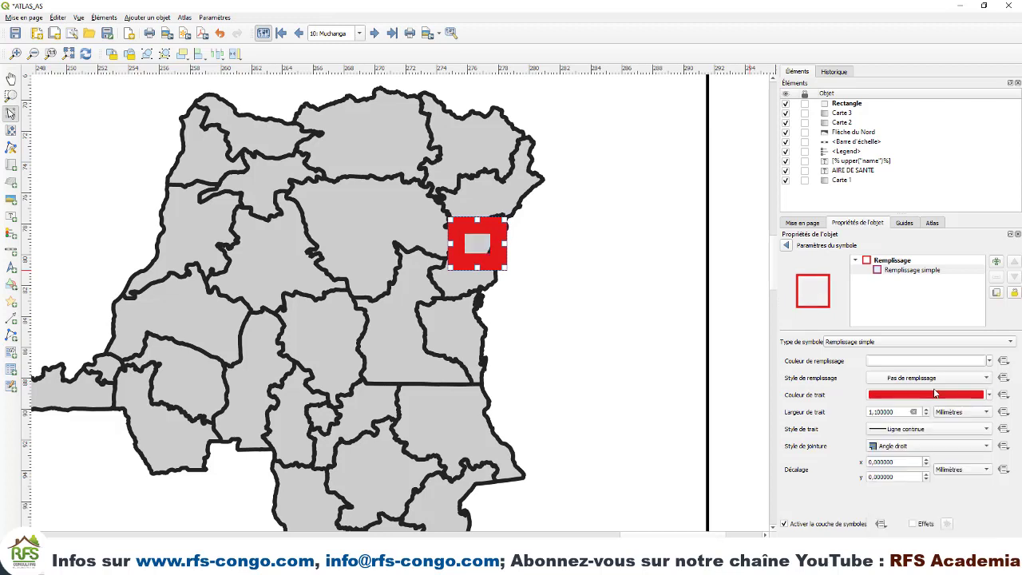
click(70, 56)
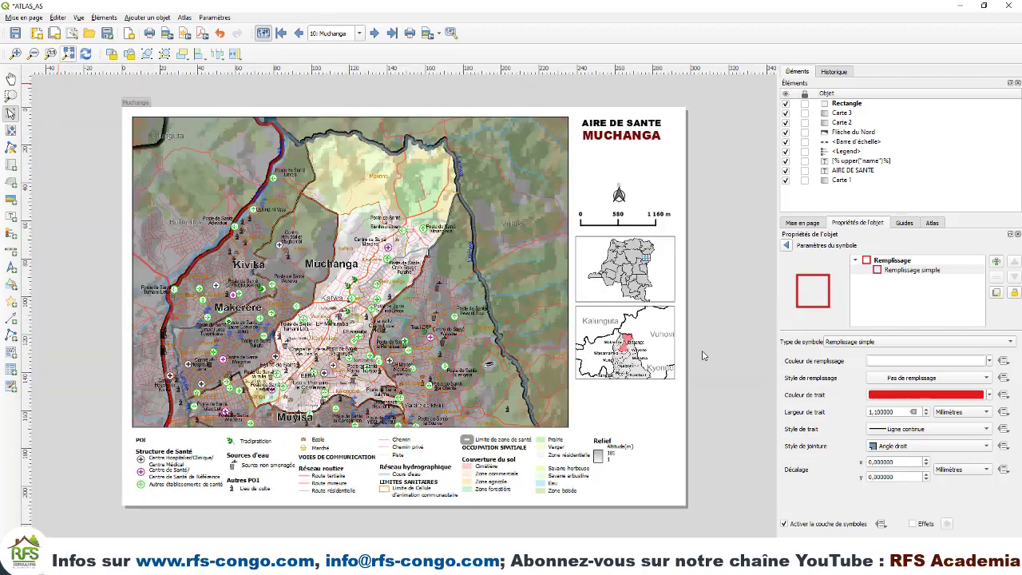
click(681, 277)
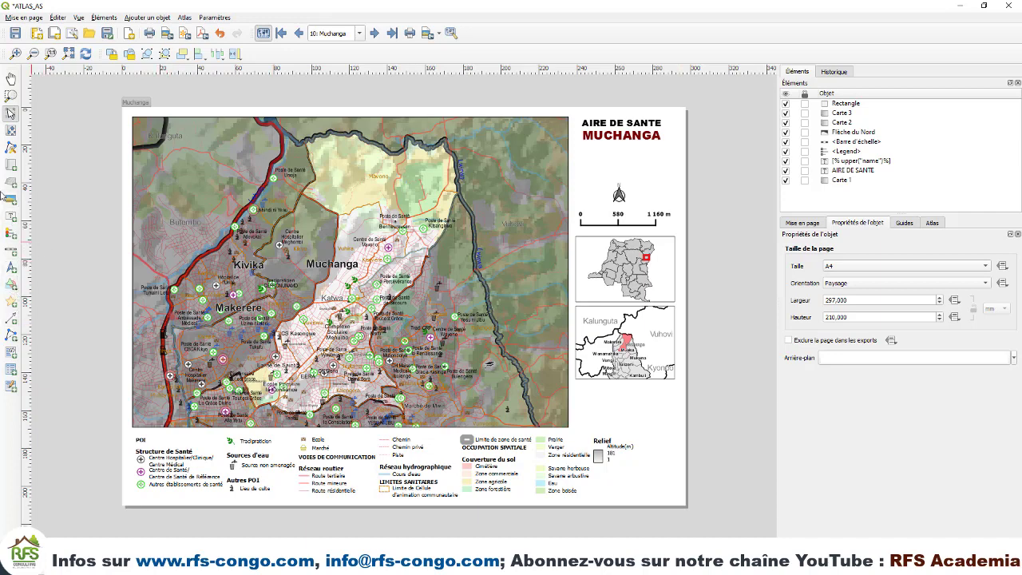
Add a text label below Carte 2 for the map's source information.
click(12, 217)
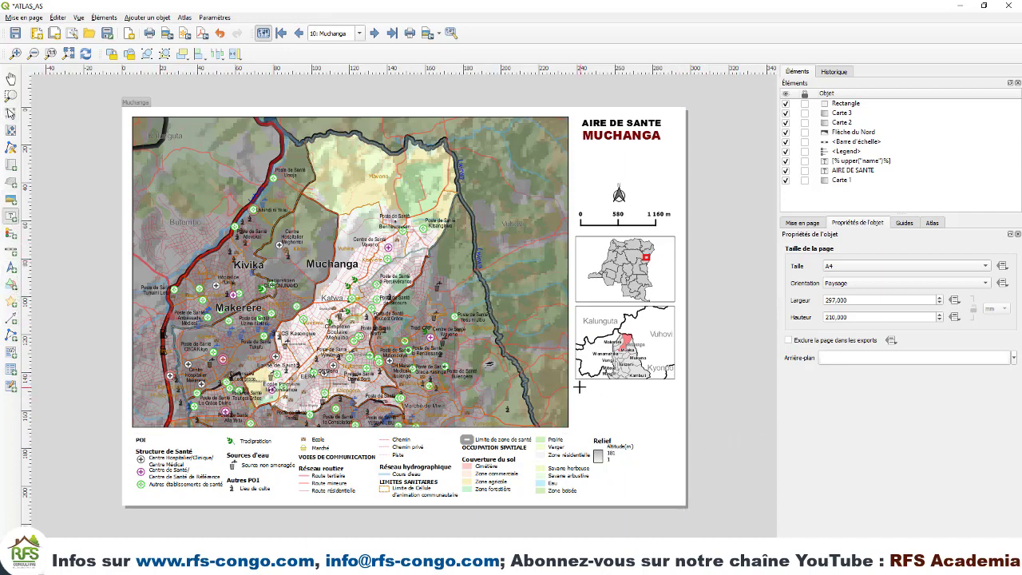
drag(576, 385, 659, 424)
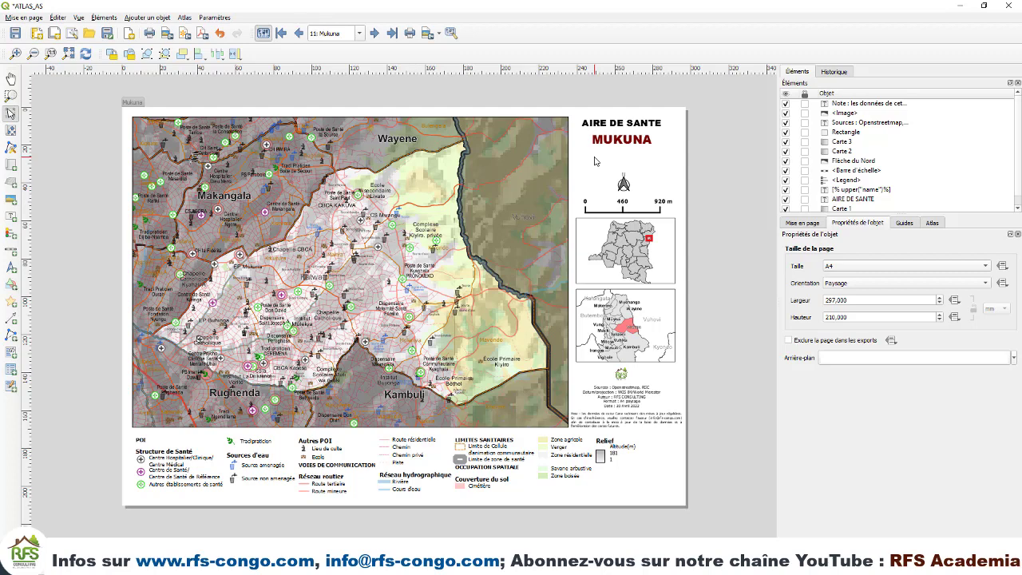
click(359, 34)
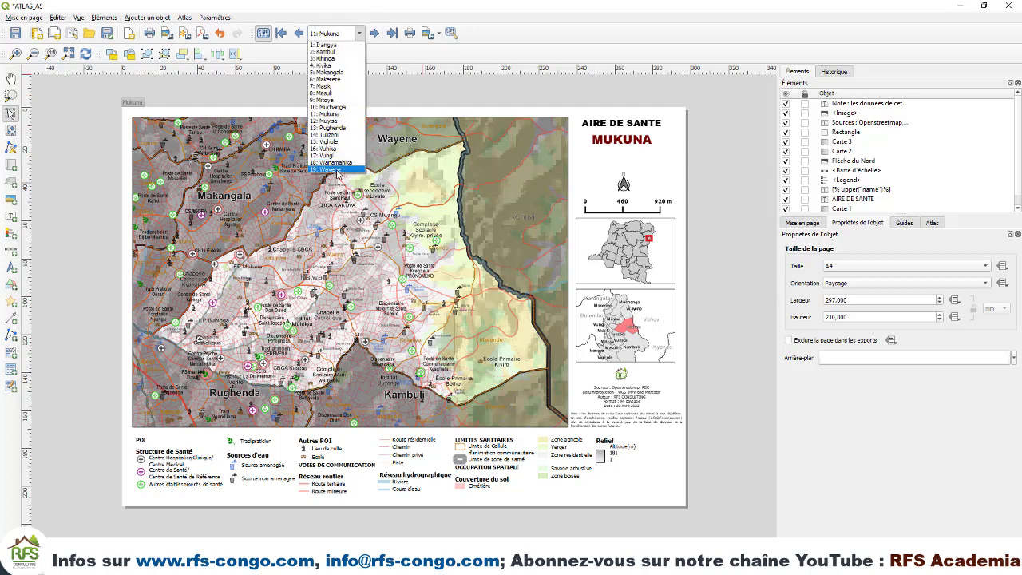
click(352, 16)
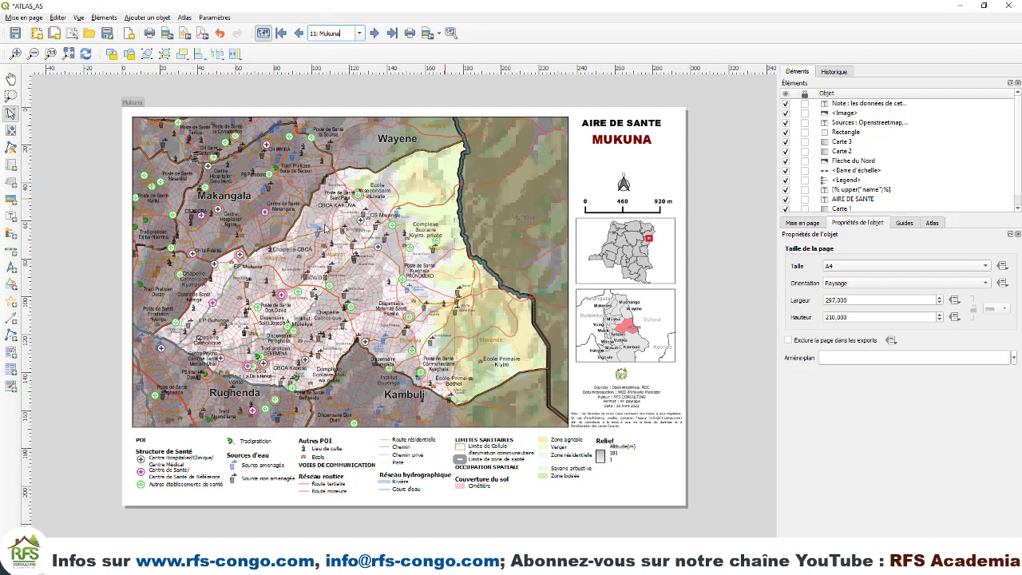
Add a new label just below the health area name and clear its placeholder text.
click(11, 217)
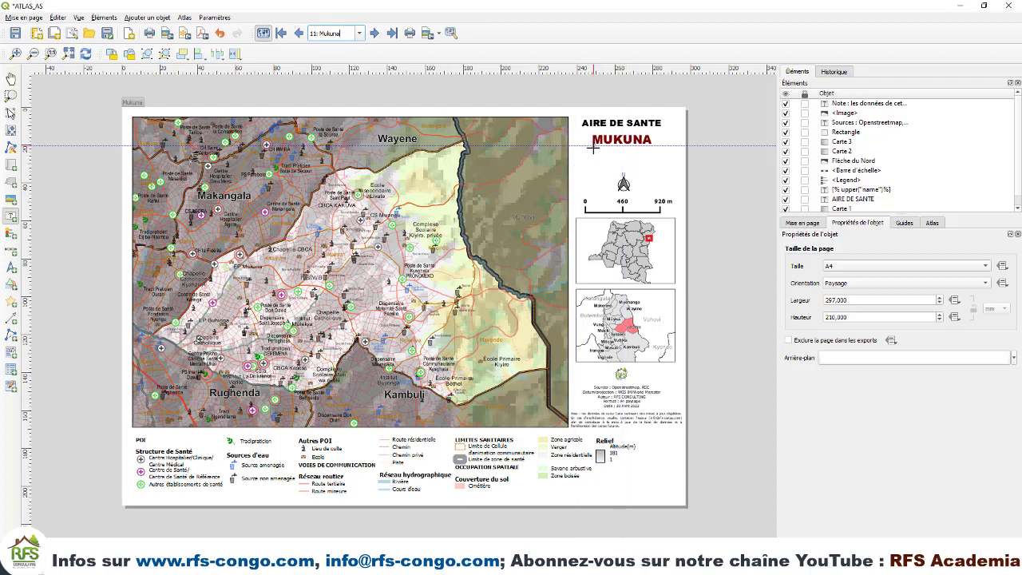
drag(588, 152, 657, 162)
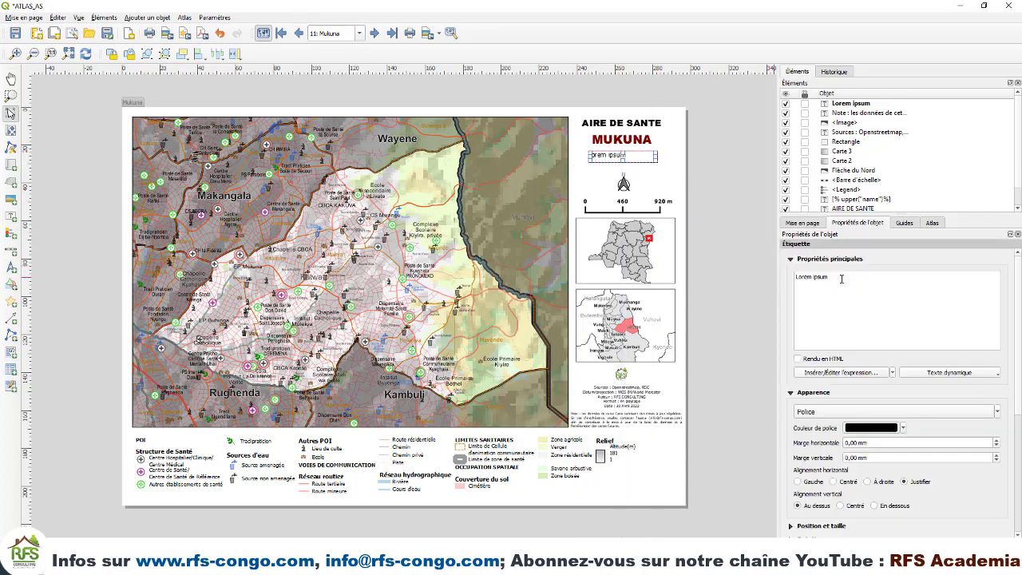
drag(838, 279, 793, 277)
key(BackSpace)
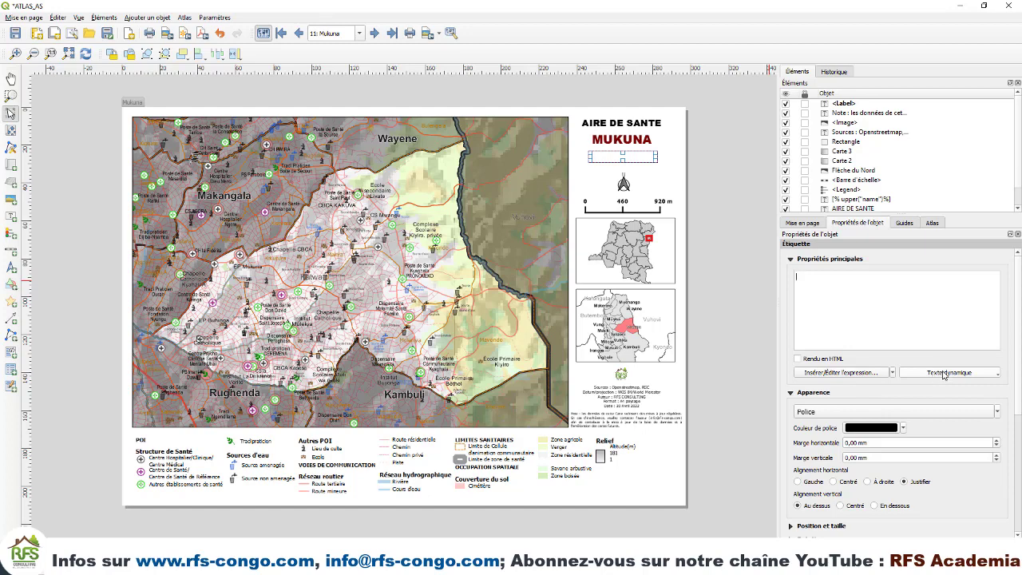
click(988, 376)
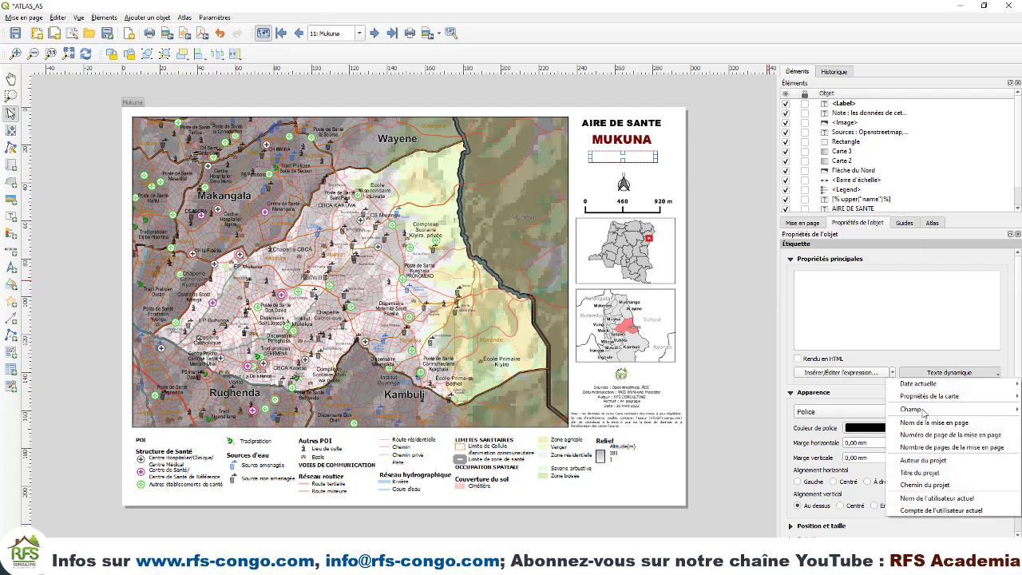
mouse_move(924, 411)
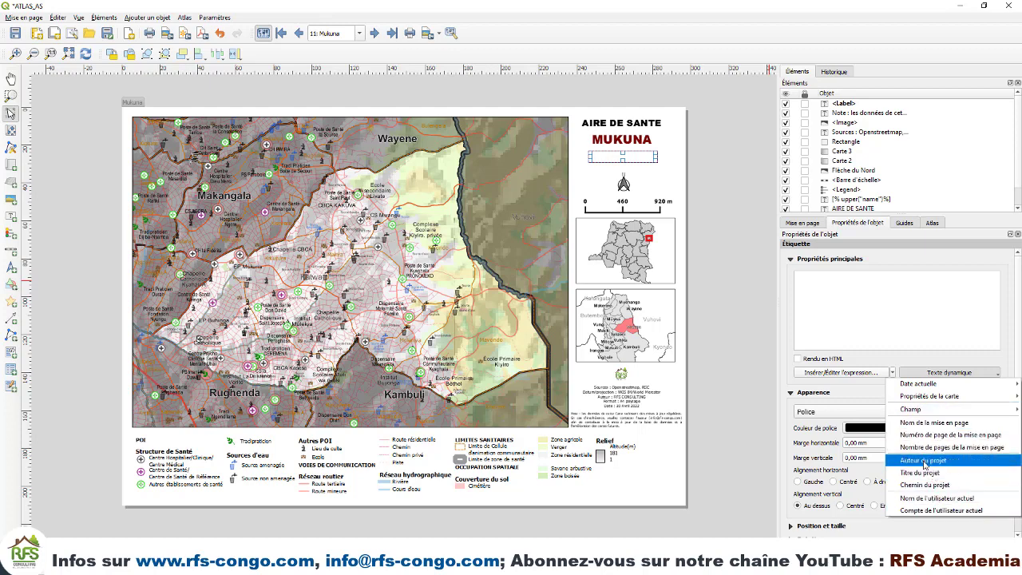
mouse_move(893, 388)
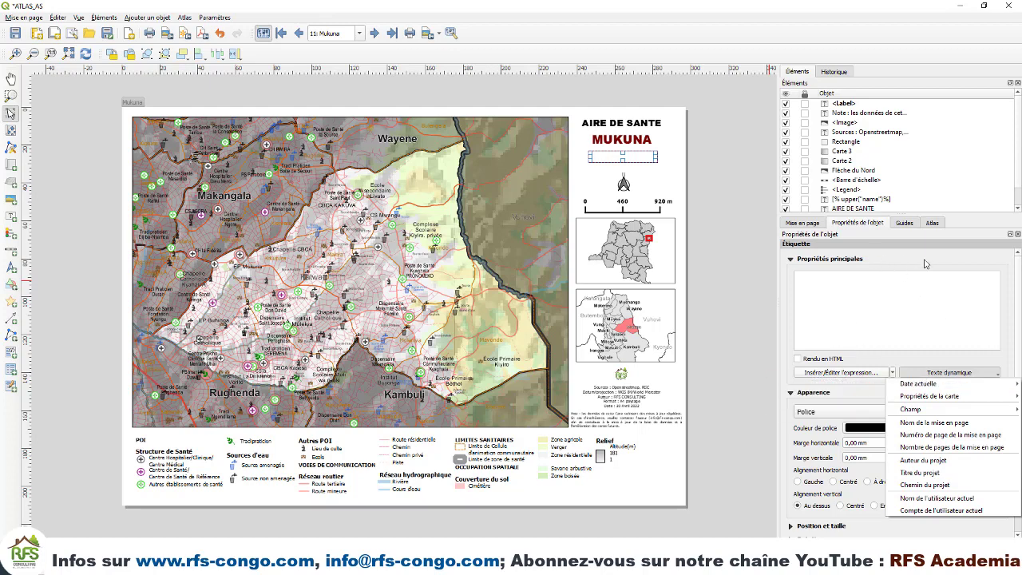
click(846, 374)
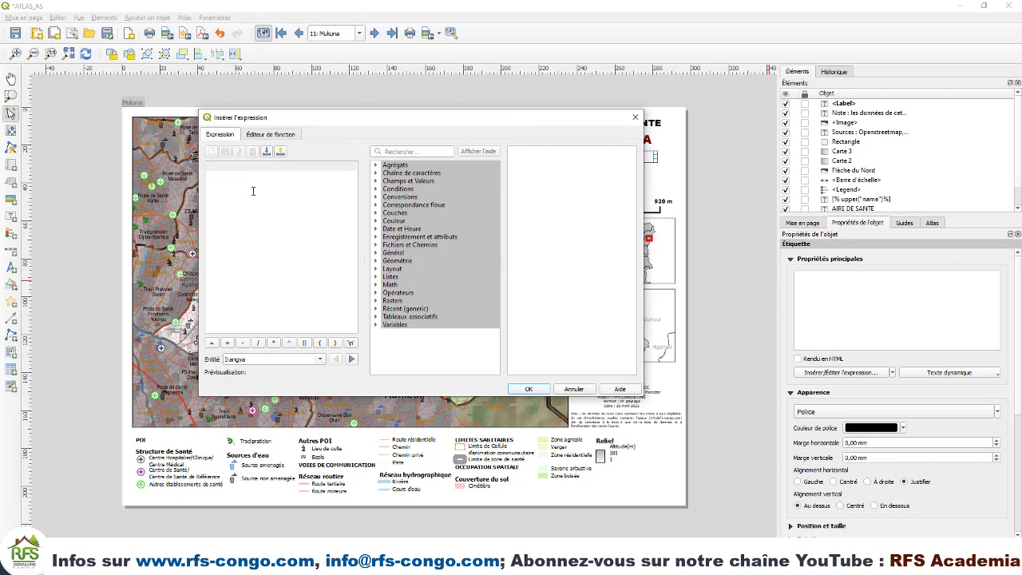
text(PAGE)
click(410, 152)
text(atlas)
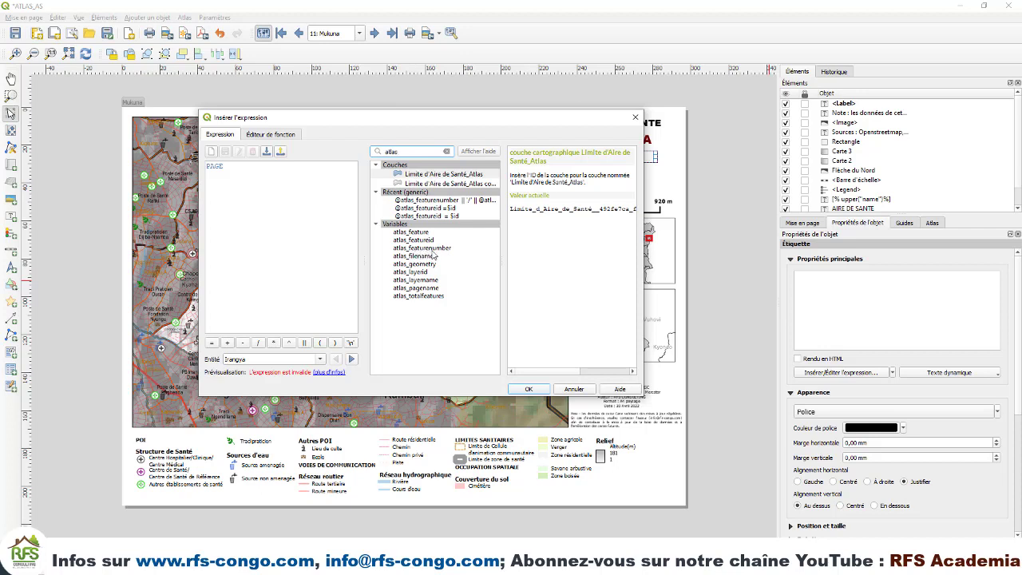
double_click(432, 249)
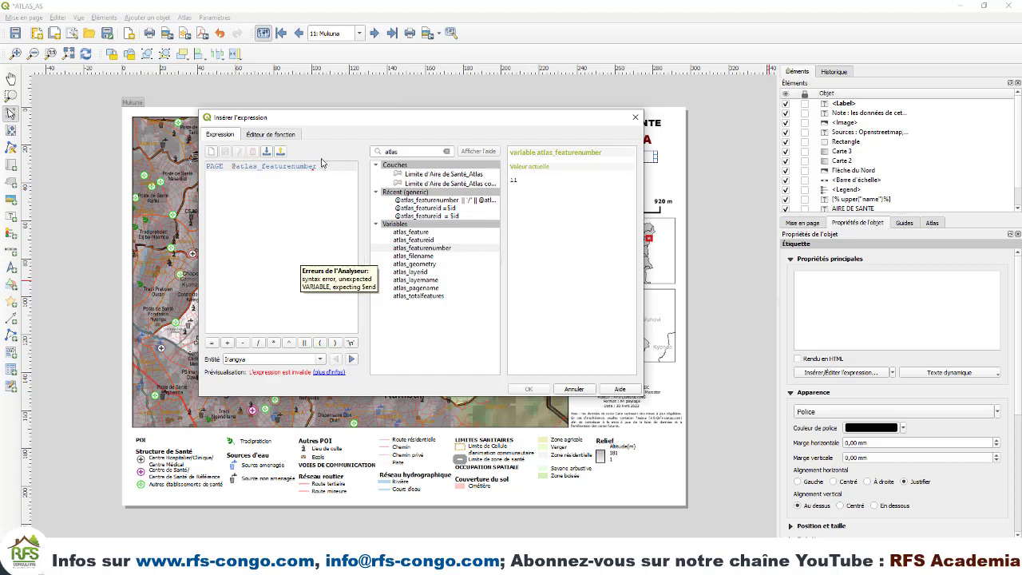
text(/)
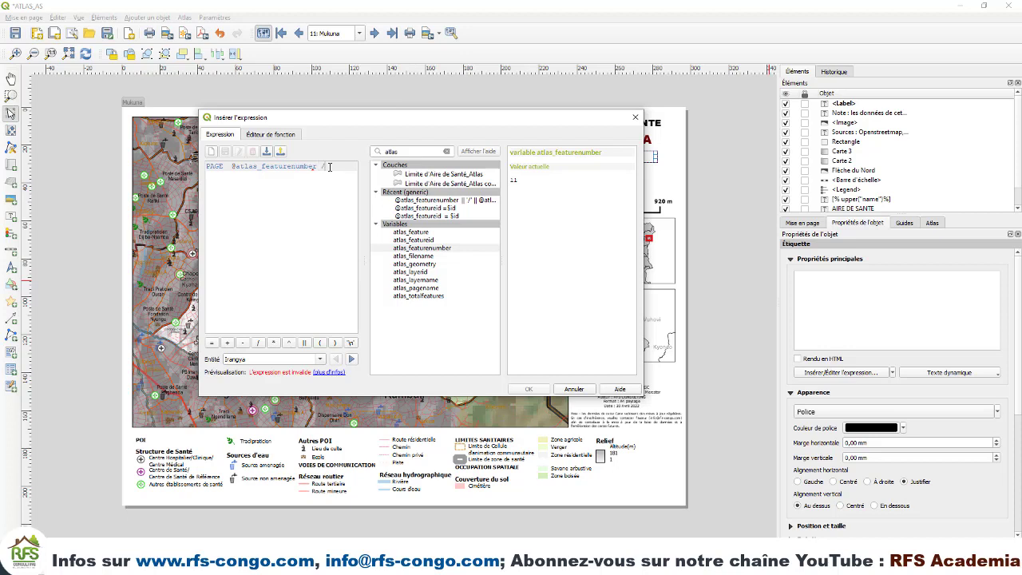
double_click(422, 299)
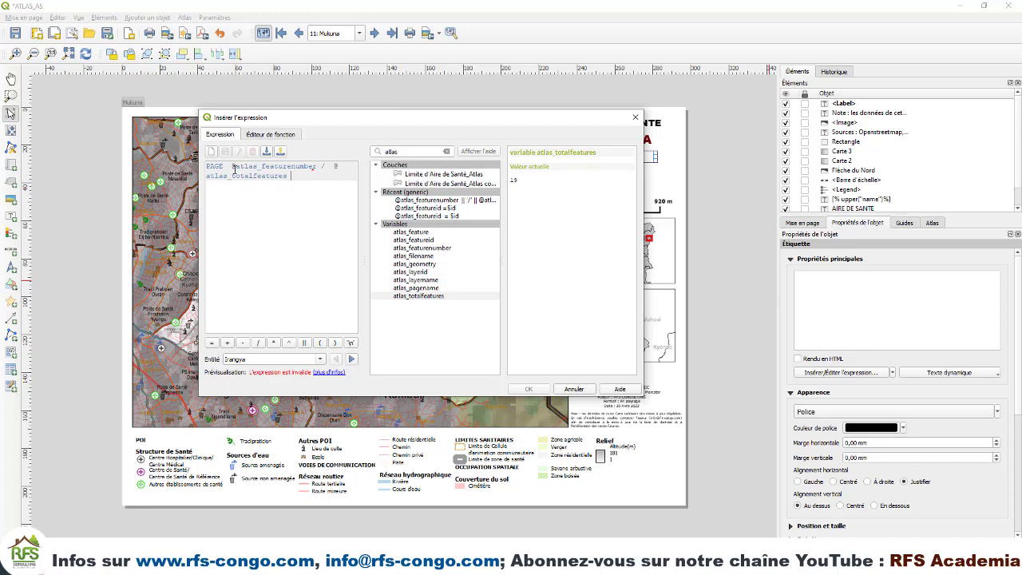
Quote PAGE and the slash as text strings and join all parts of the expression with the || concatenation operator.
double_click(322, 166)
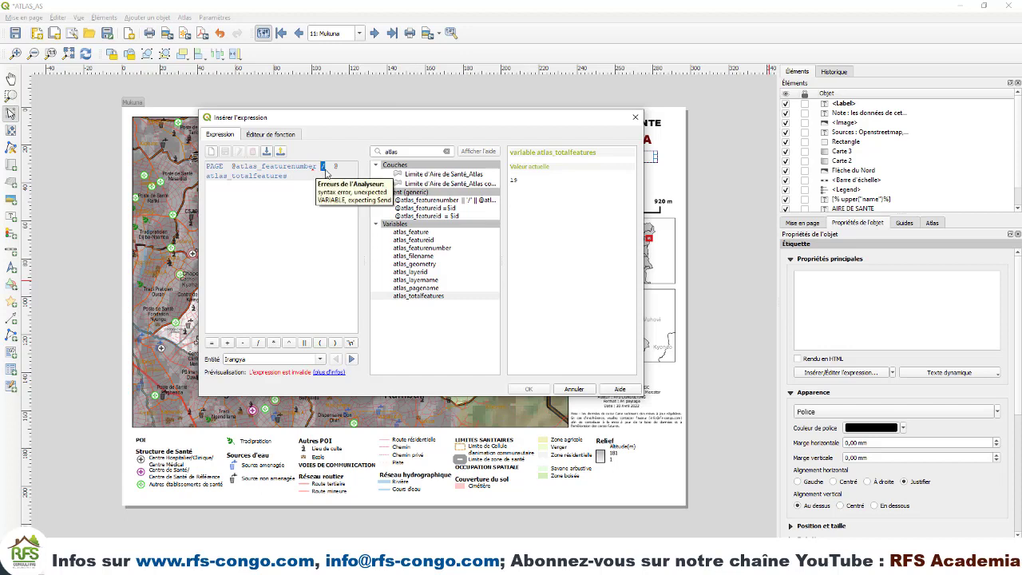
click(320, 165)
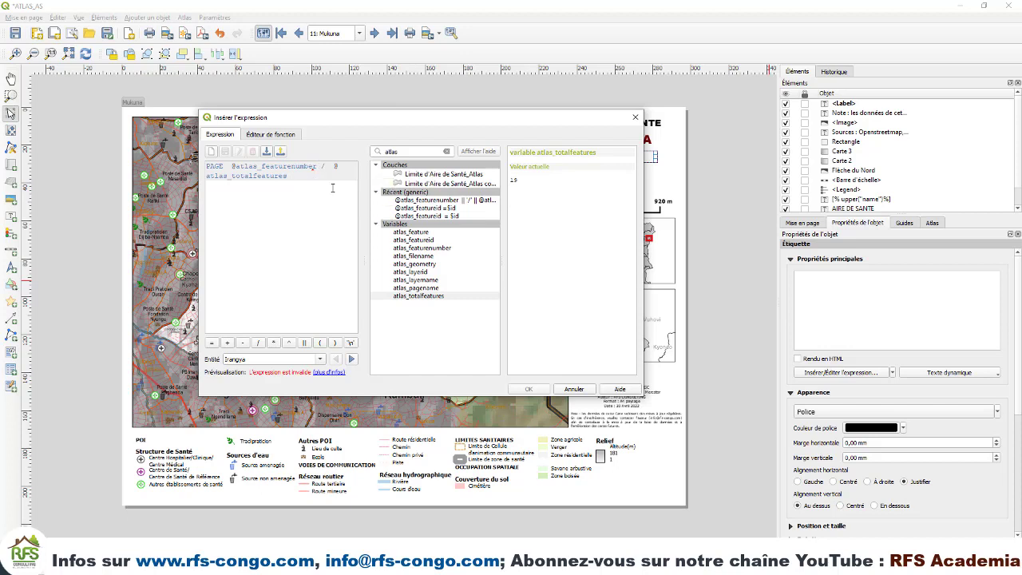
text('/)
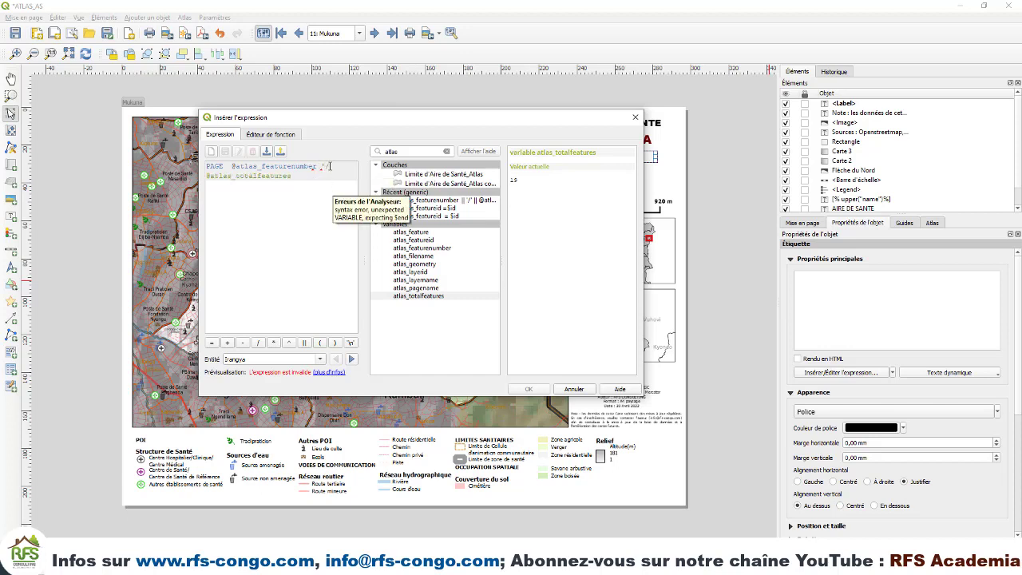
text(')
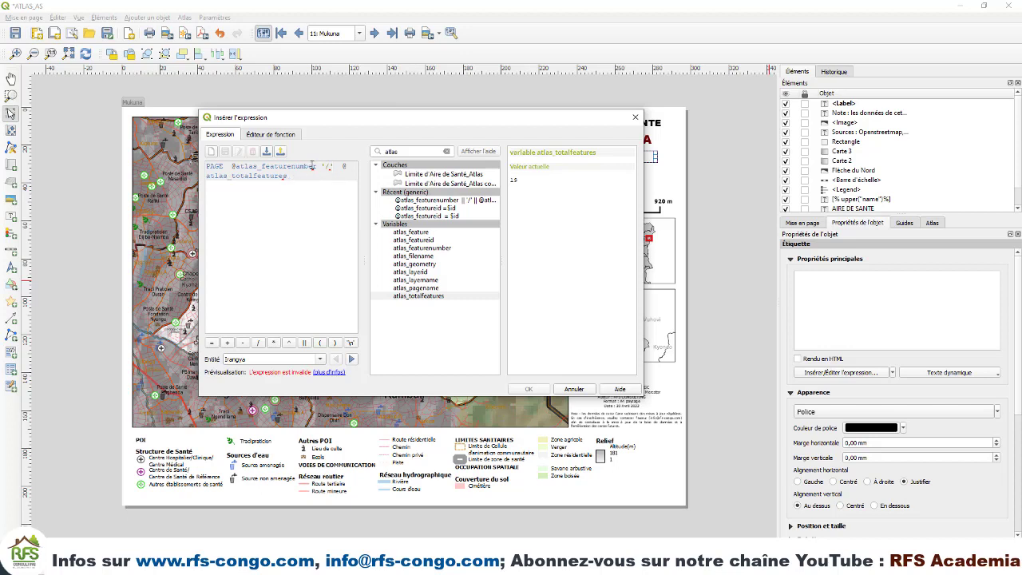
click(318, 165)
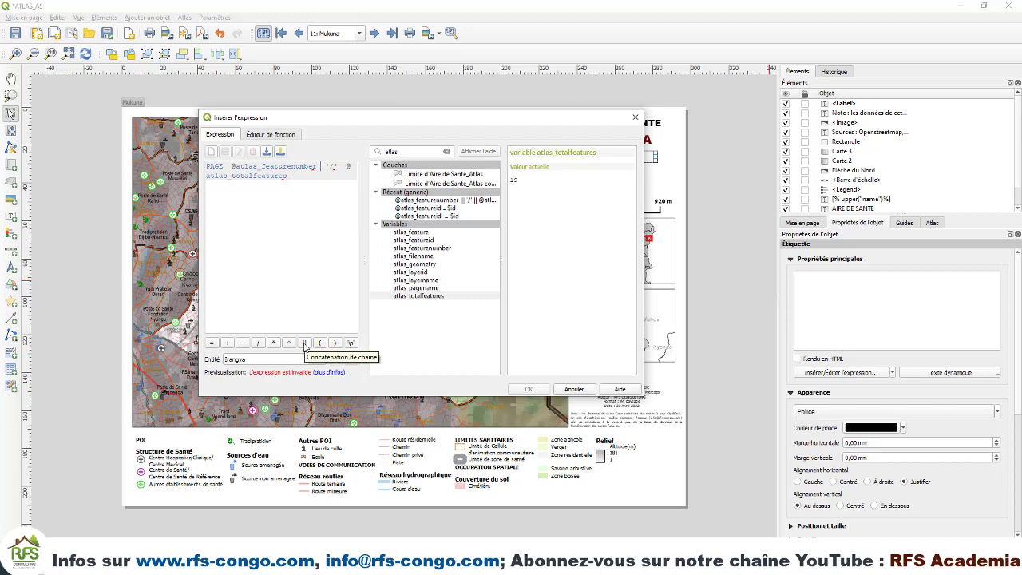
click(304, 343)
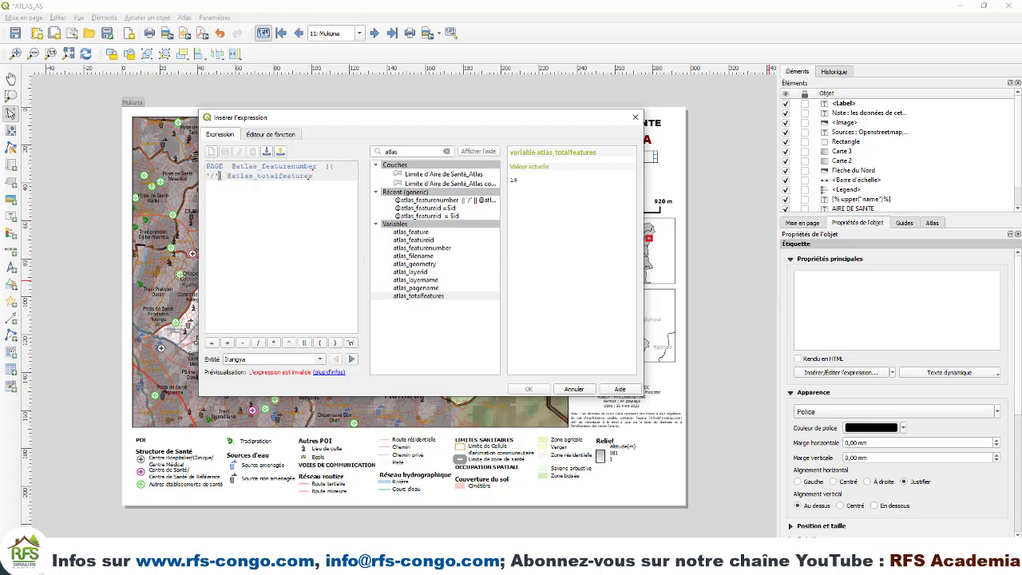
click(304, 343)
text('/)
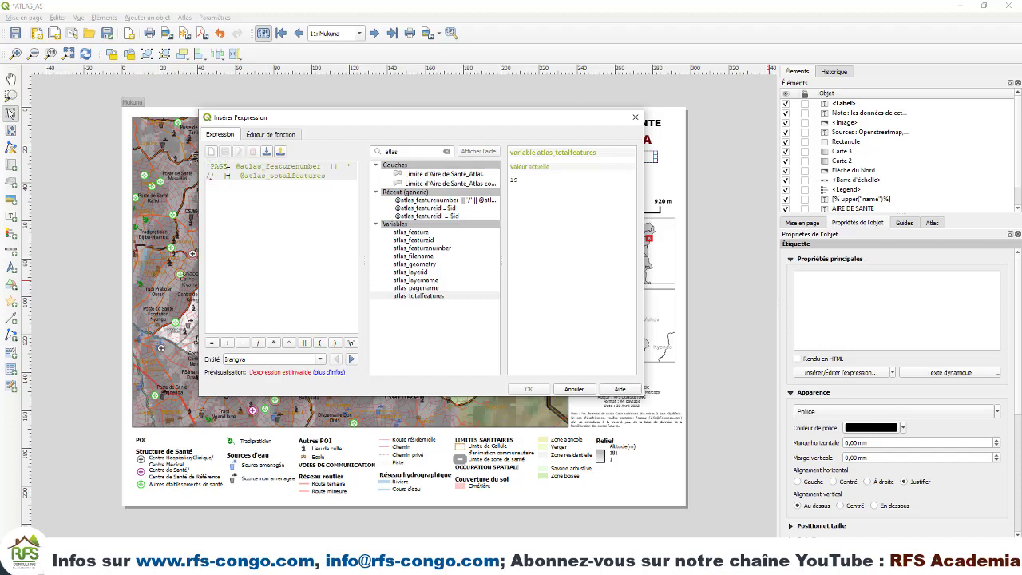
text('  ||)
click(305, 344)
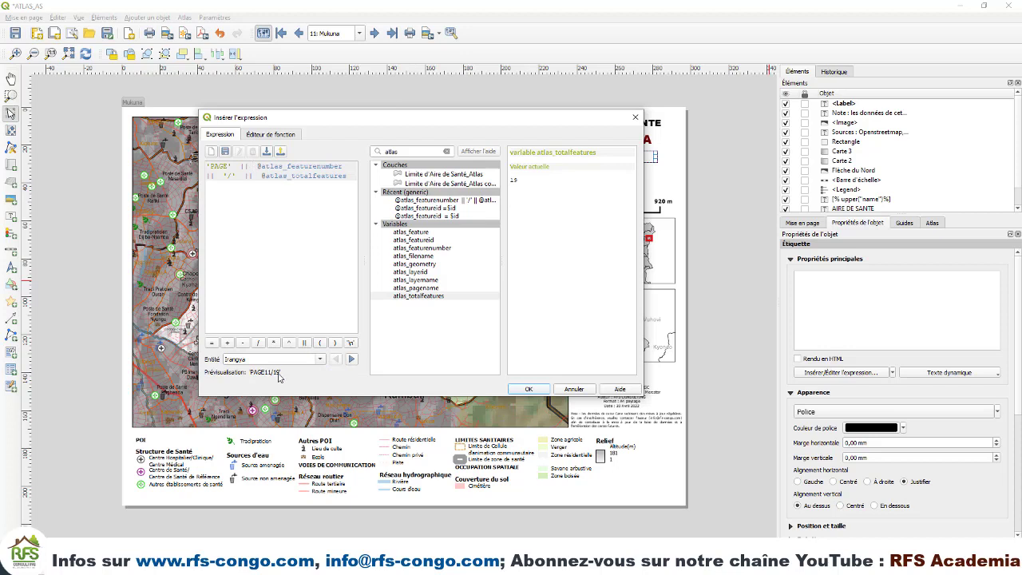
Add a space after PAGE inside its quotes and apply the expression to the label.
mouse_move(281, 373)
mouse_down()
mouse_move(254, 377)
mouse_move(281, 375)
mouse_up()
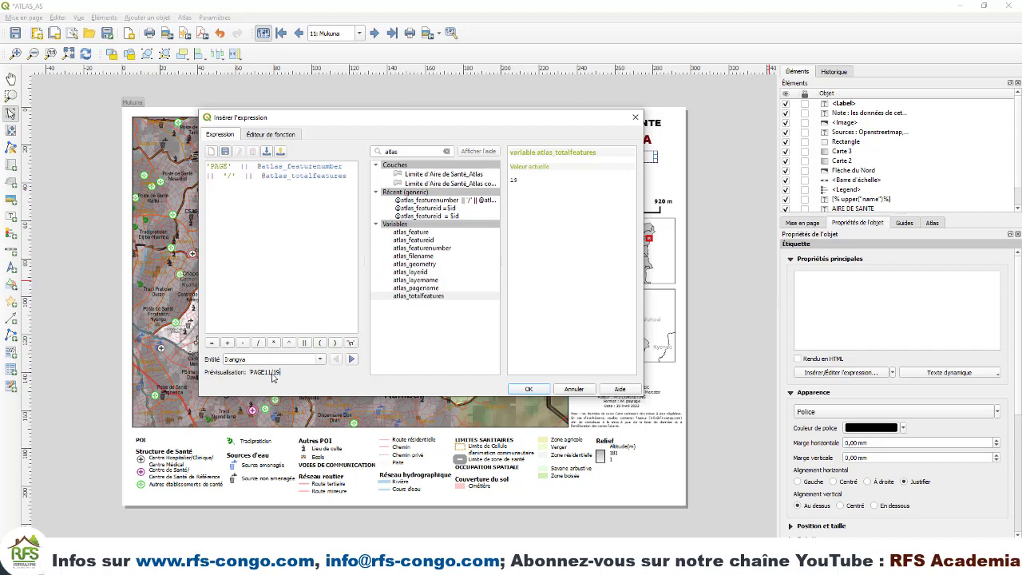
click(227, 166)
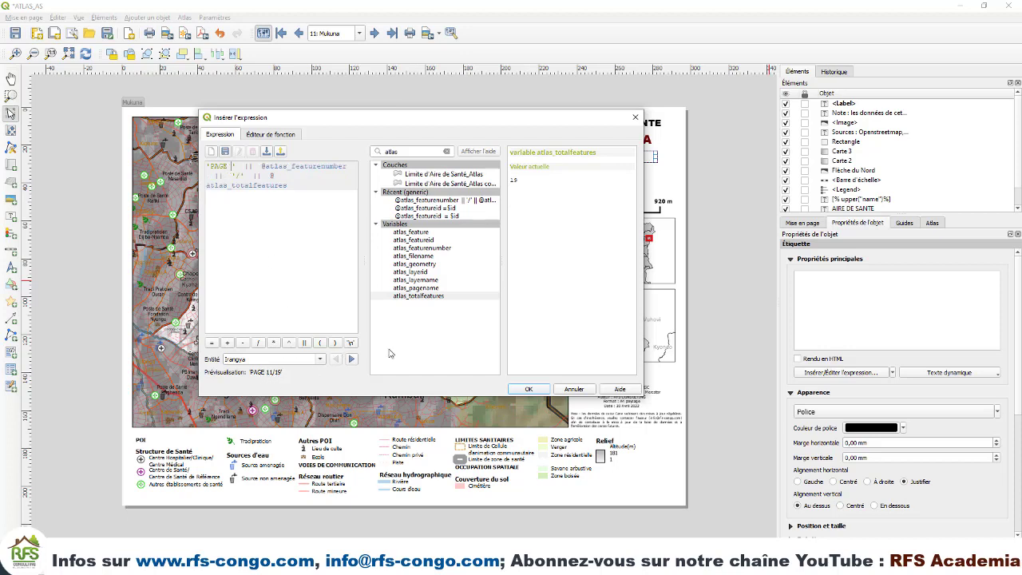
click(535, 391)
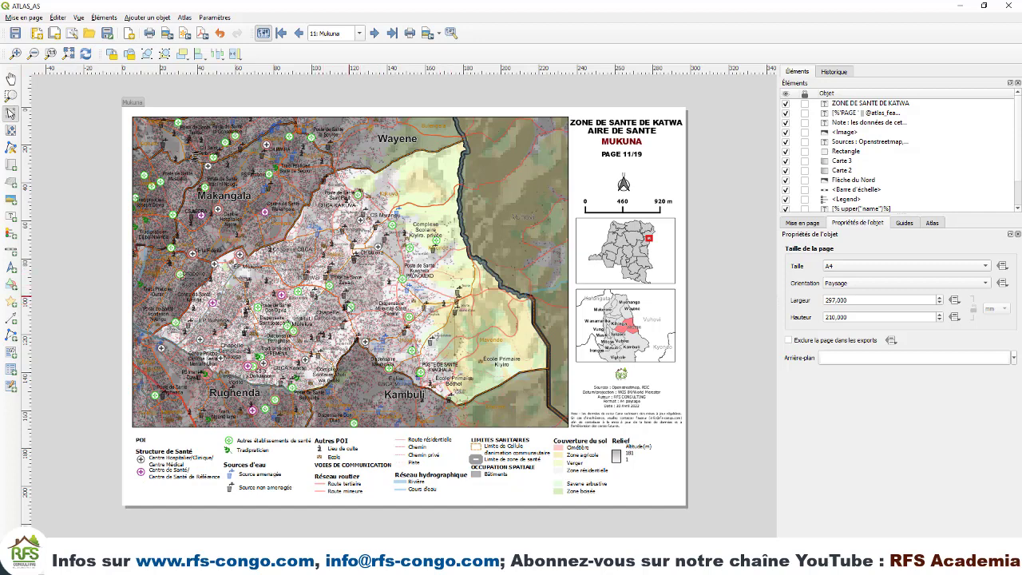
Advance the atlas preview to the next health area page.
scroll(307, 310, up, 2)
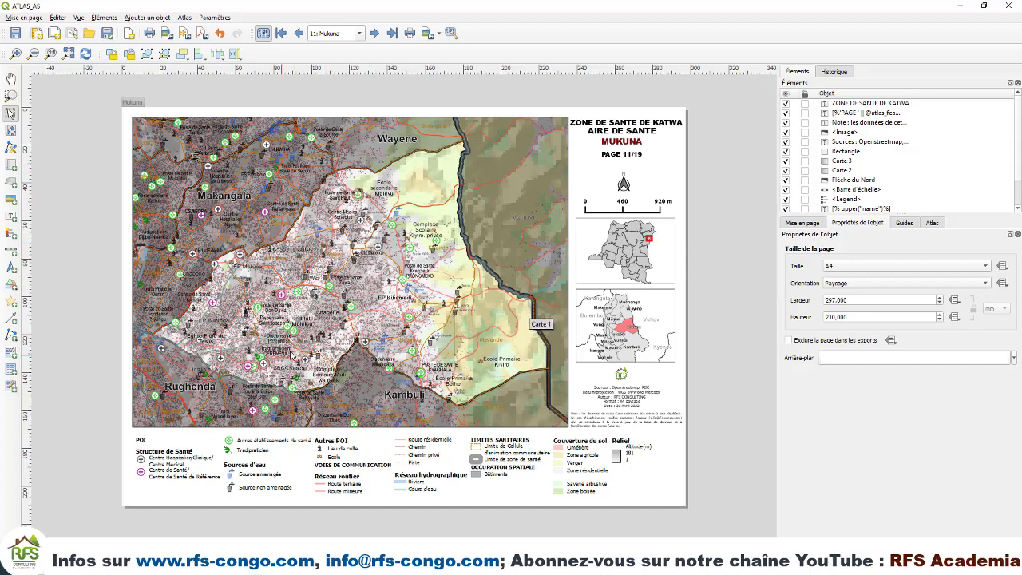
click(376, 36)
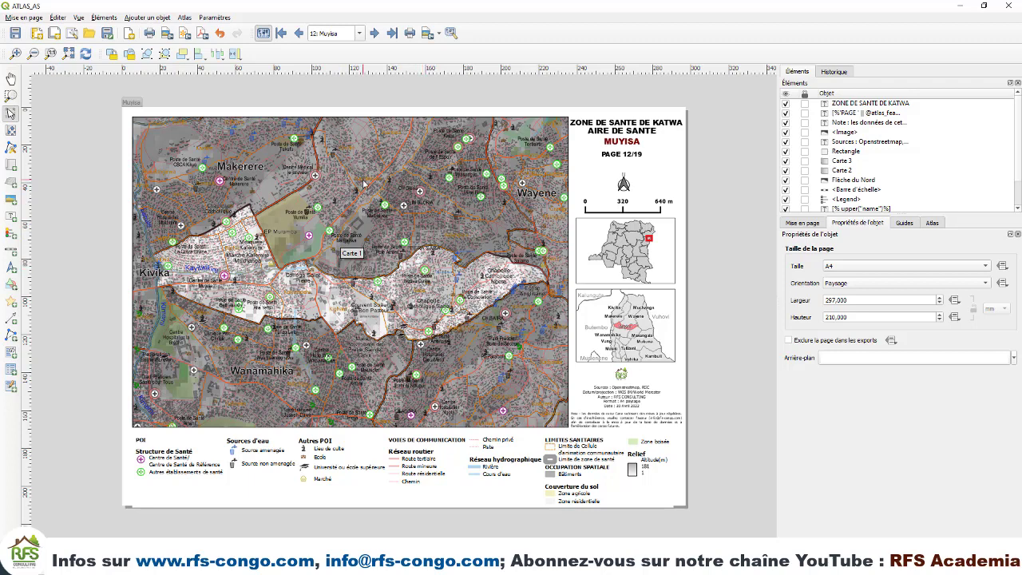
Turn off single-file export for the atlas and set the image export format to jpg.
click(932, 223)
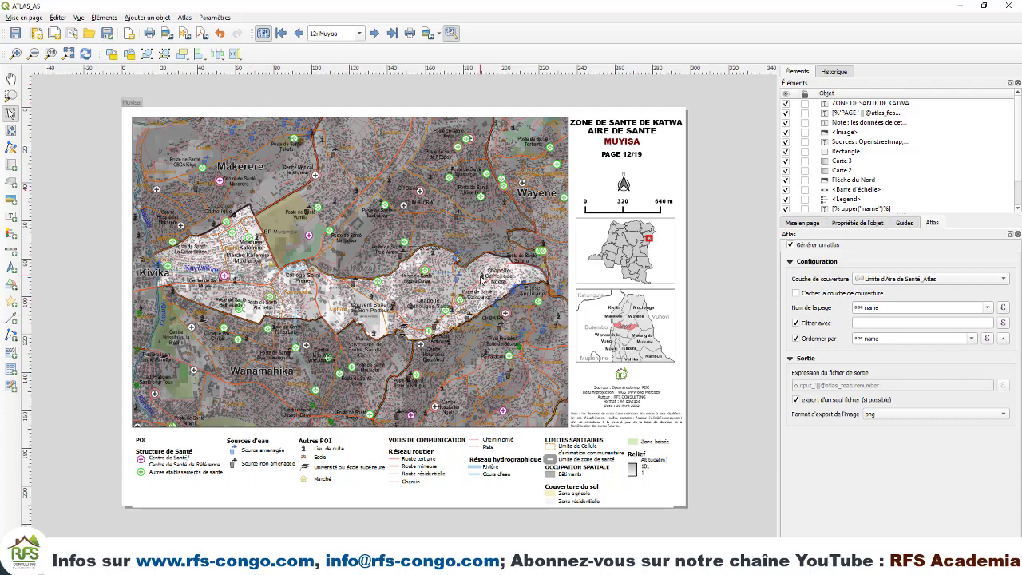
click(796, 400)
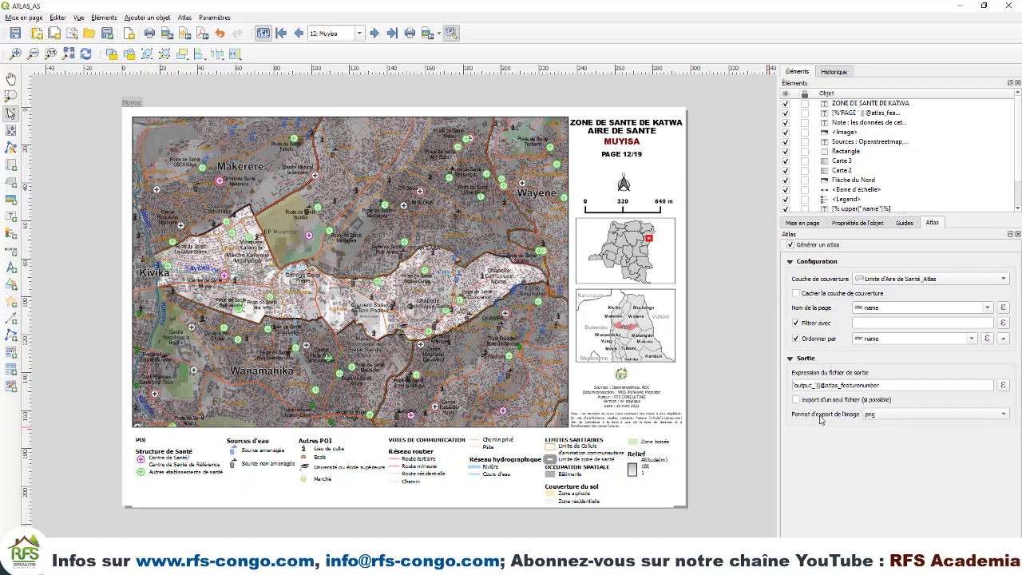
click(909, 416)
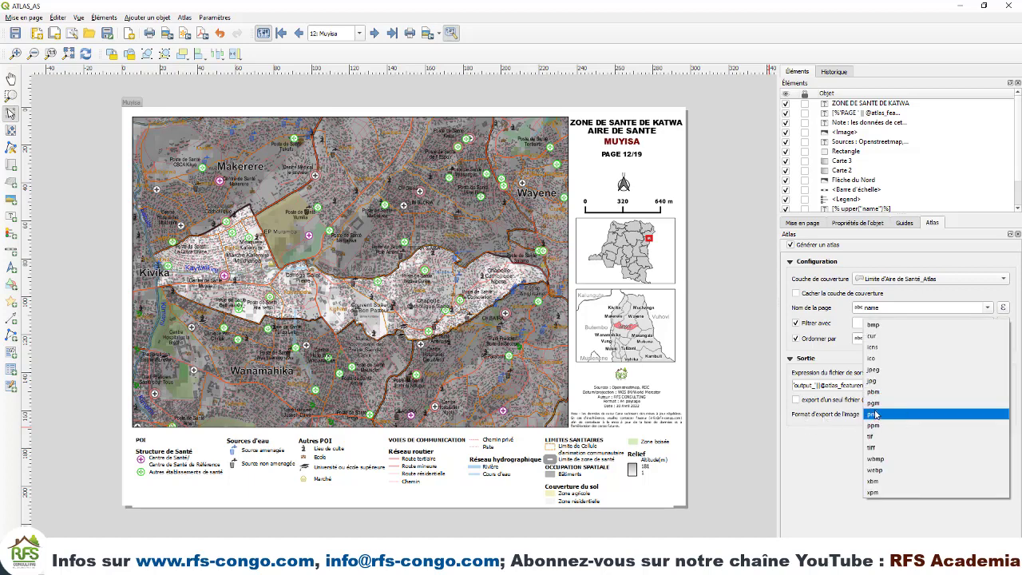
click(879, 382)
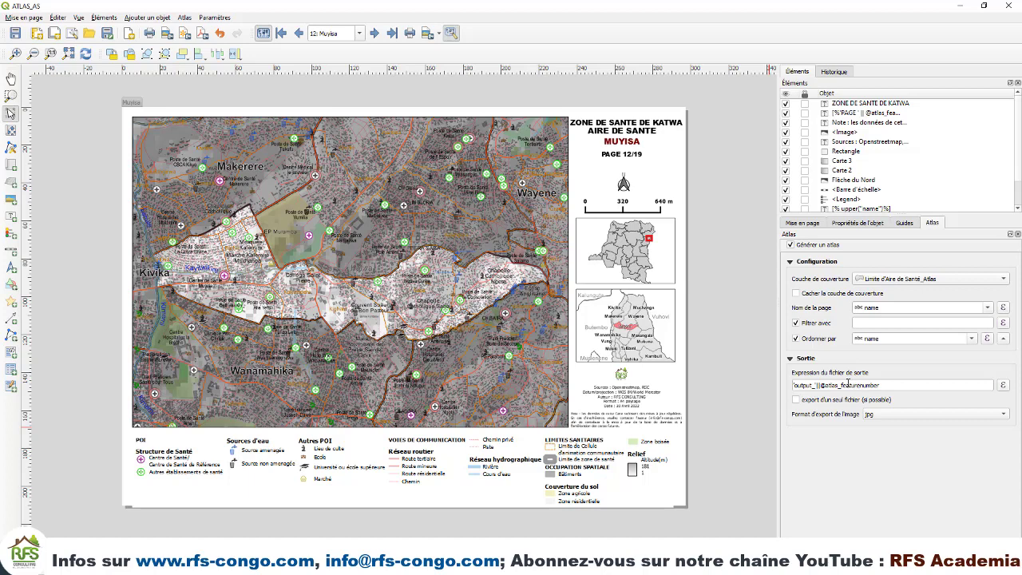
Replace the 'output_' prefix in the atlas output file name expression with 'ATLAS'.
click(1004, 385)
drag(241, 166, 202, 160)
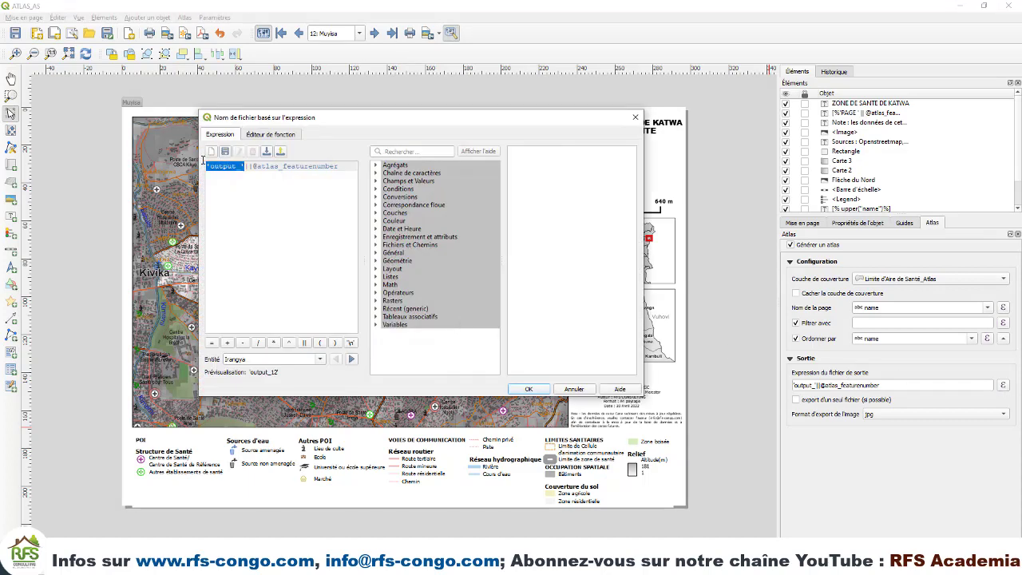
text(ATLAS)
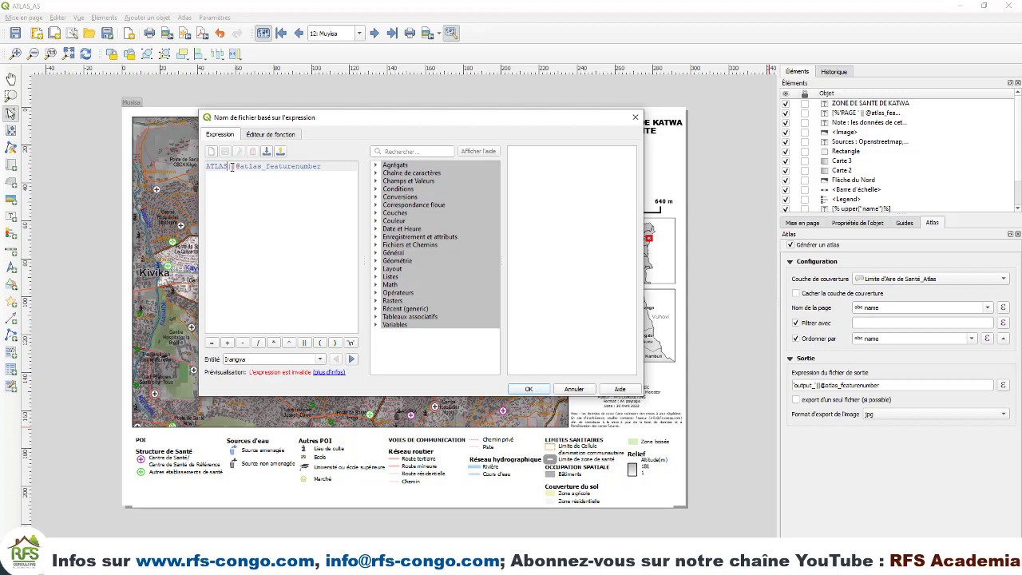
text(4)
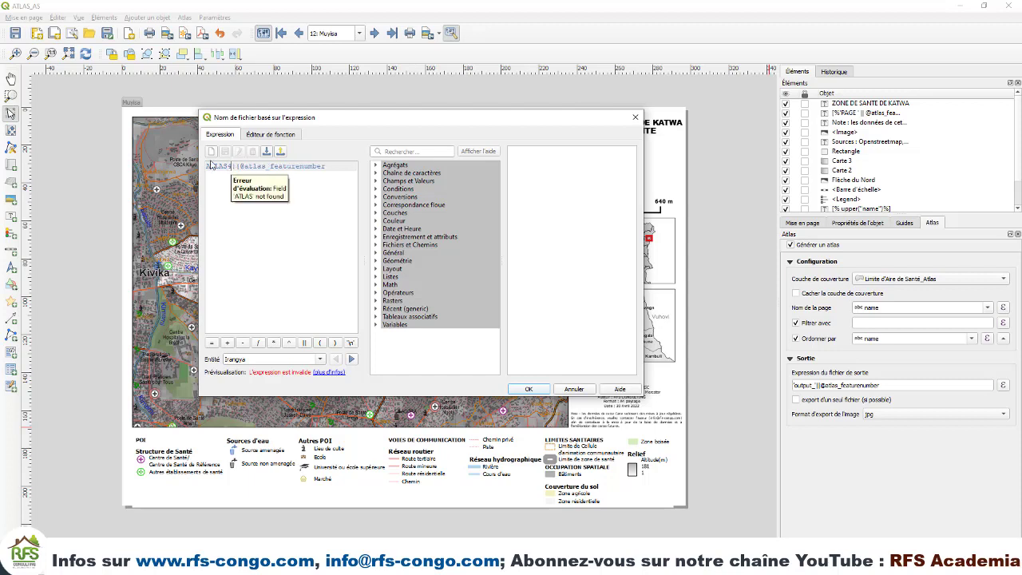
click(210, 164)
key(BackSpace)
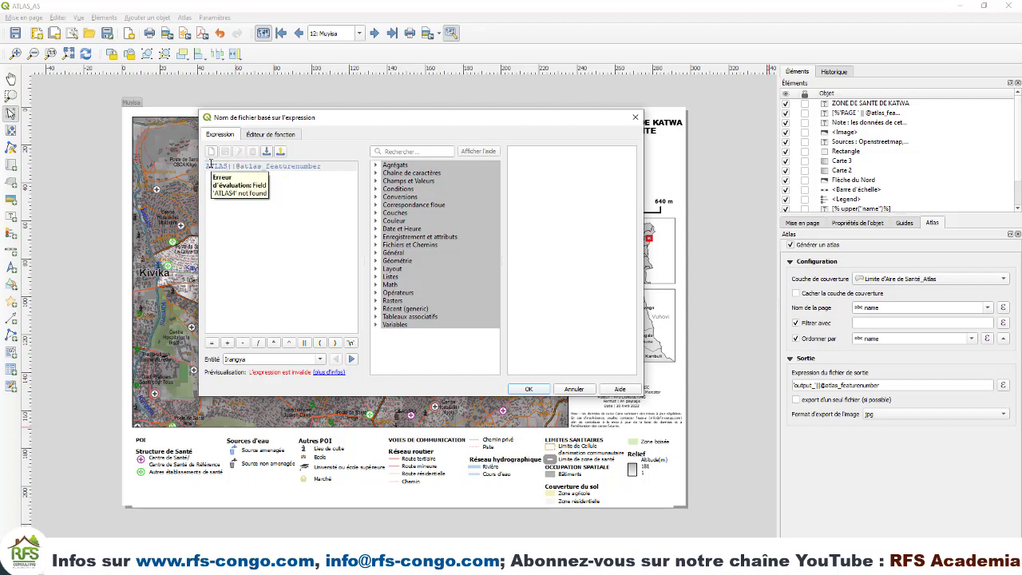
text(')
click(206, 165)
text(')
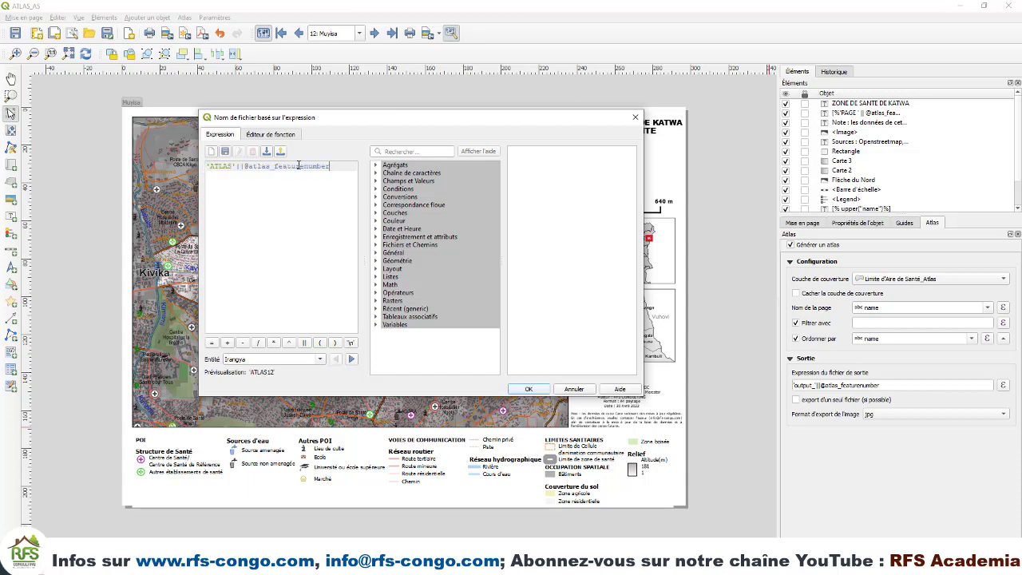
drag(330, 166, 244, 166)
click(433, 152)
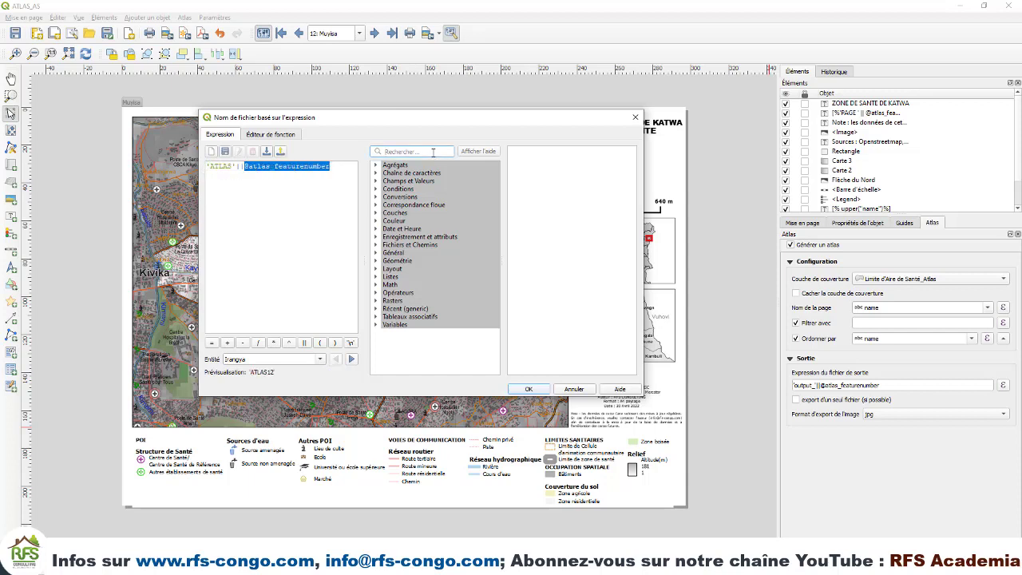
text(al)
text(las)
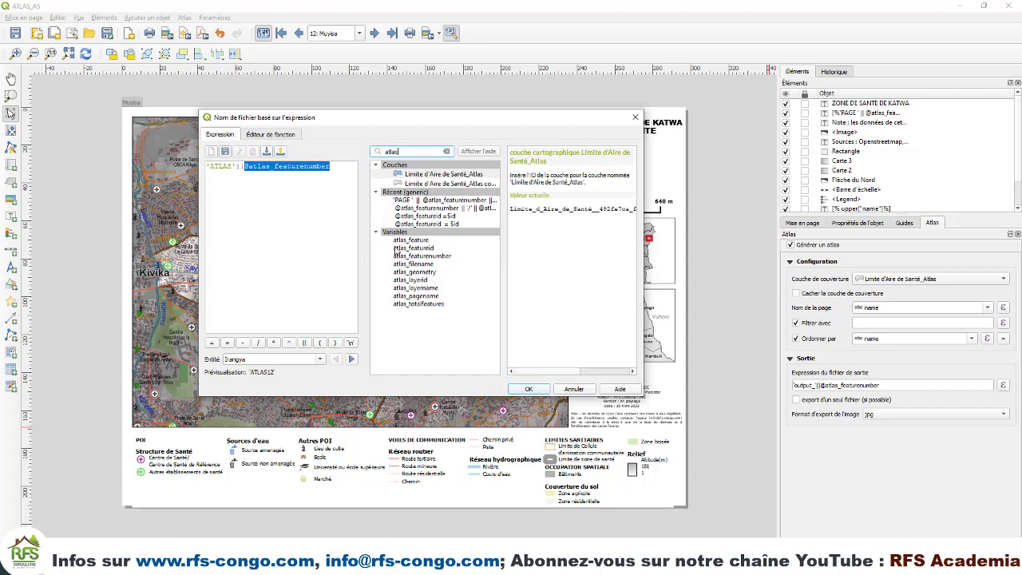
double_click(416, 287)
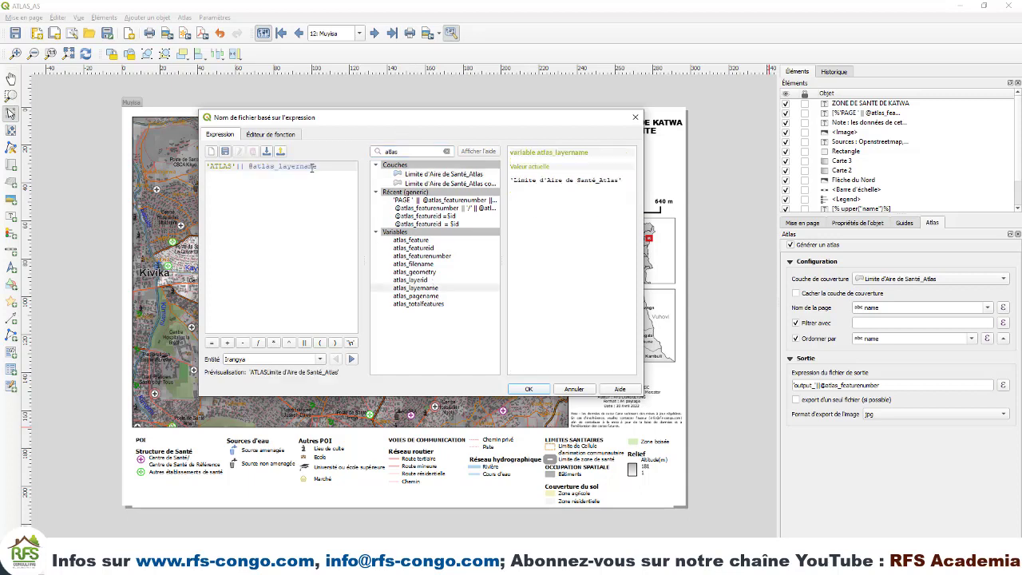
drag(319, 166, 247, 166)
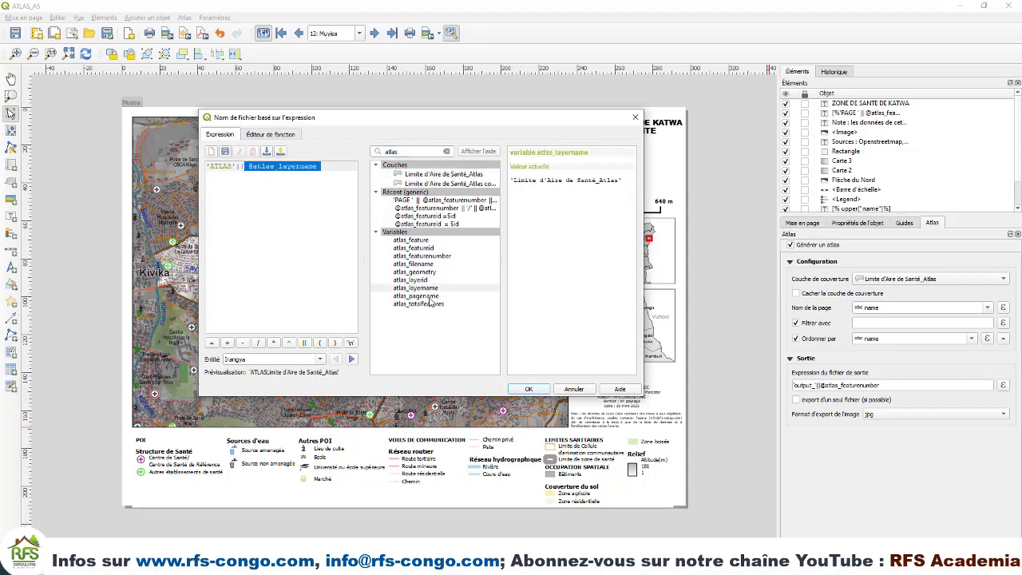
double_click(429, 296)
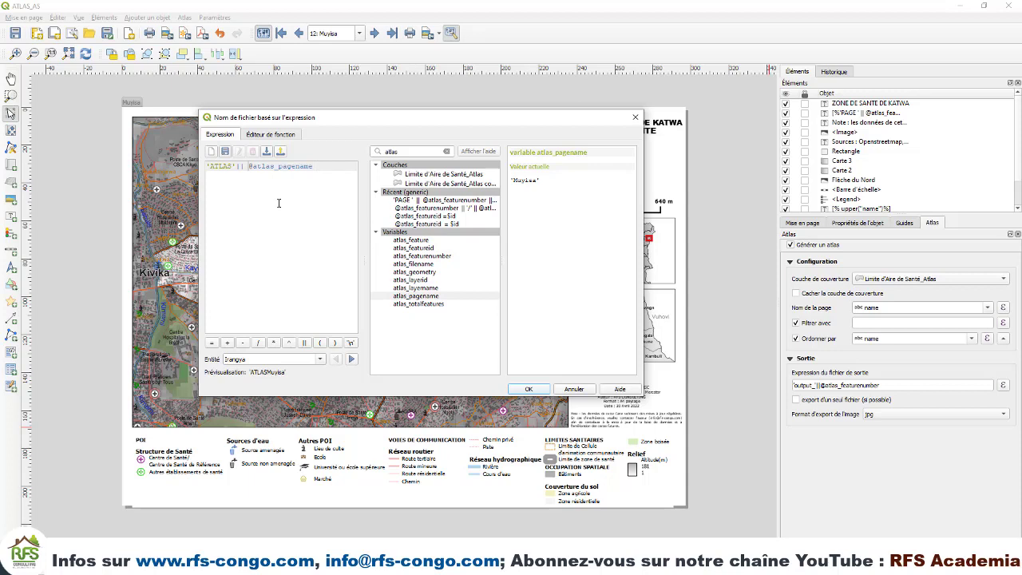
text(upp)
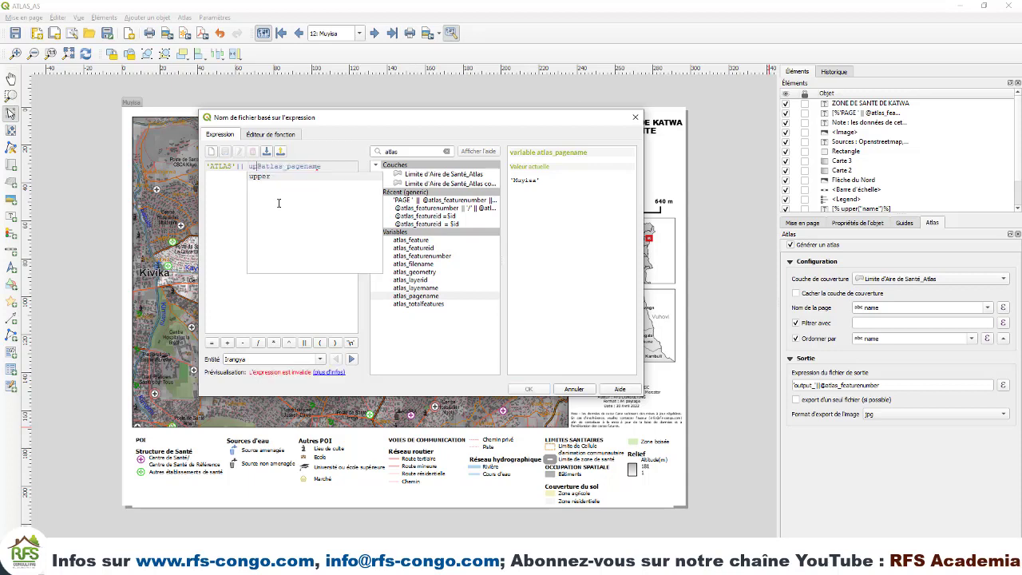
text(er)
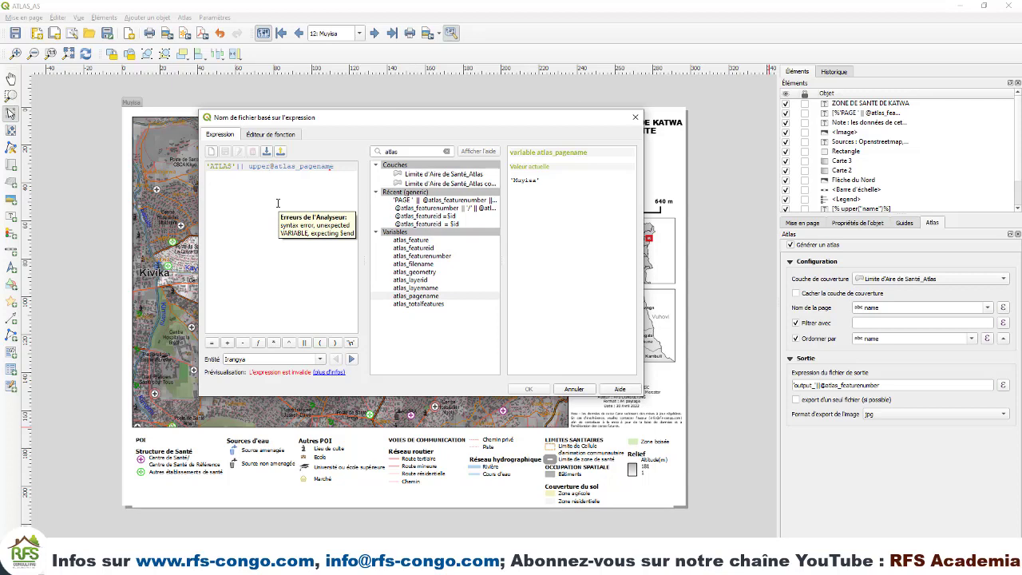
text(()
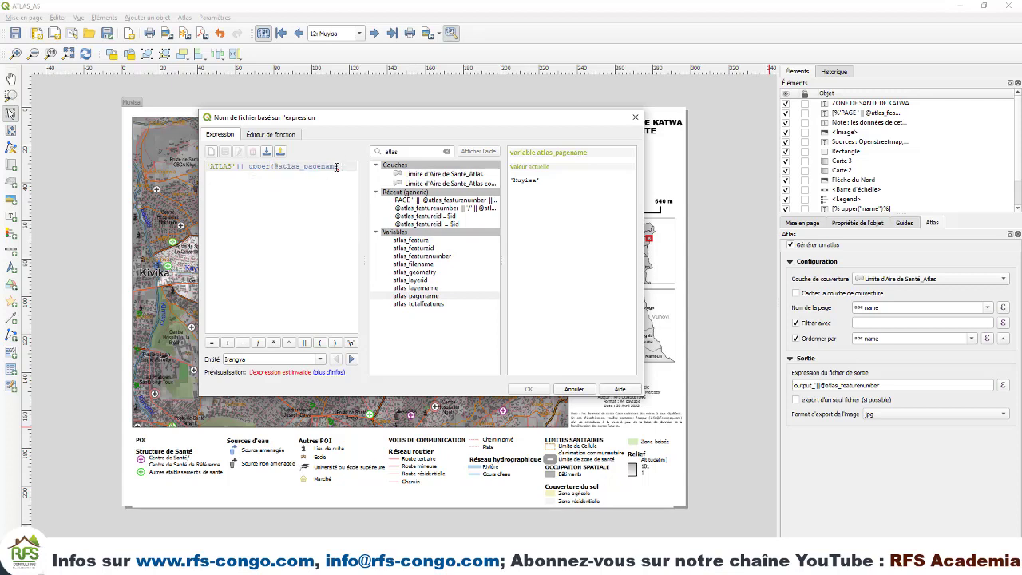
text())
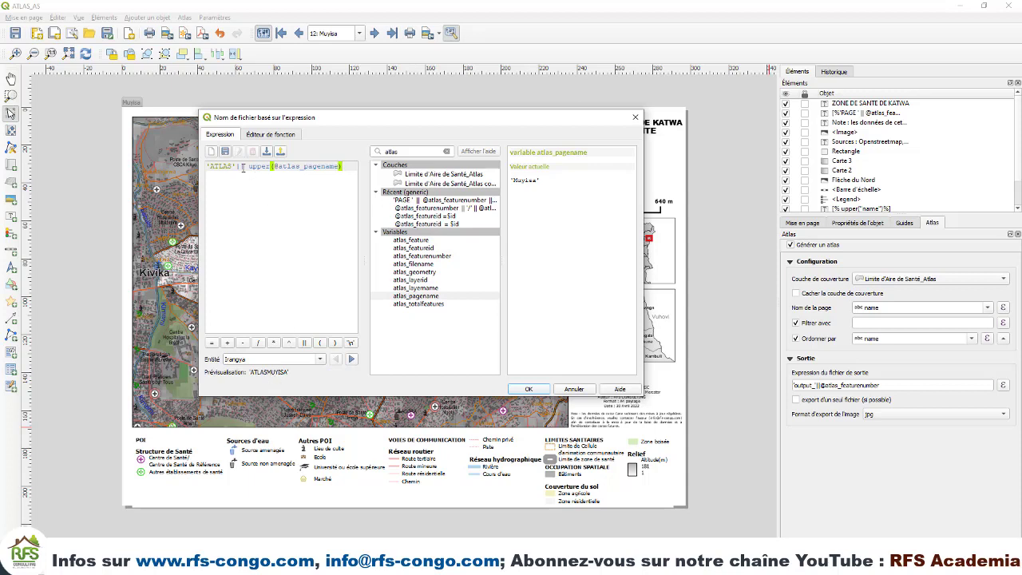
Extend the file name prefix to 'ATLAS_AIRE DE SANTE ', accept the expression and save the layout.
click(233, 166)
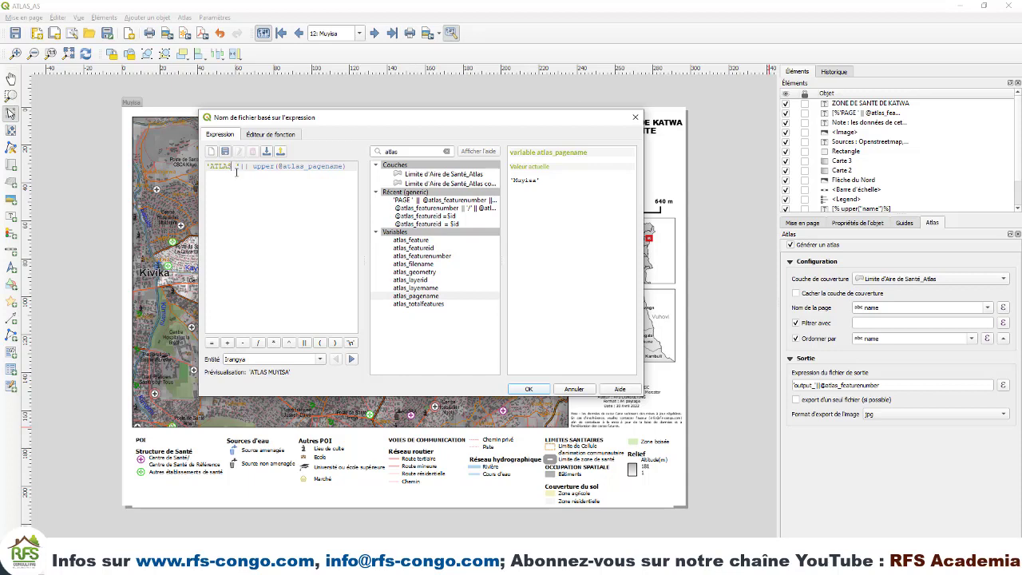
text(8)
key(BackSpace)
text(_ai)
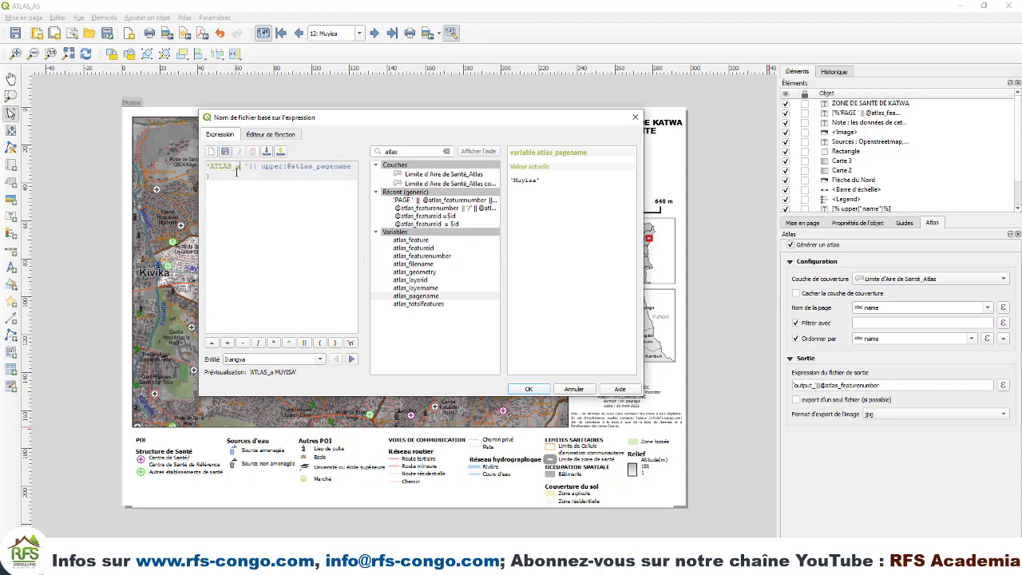
key(BackSpace)
key(BackSpace)
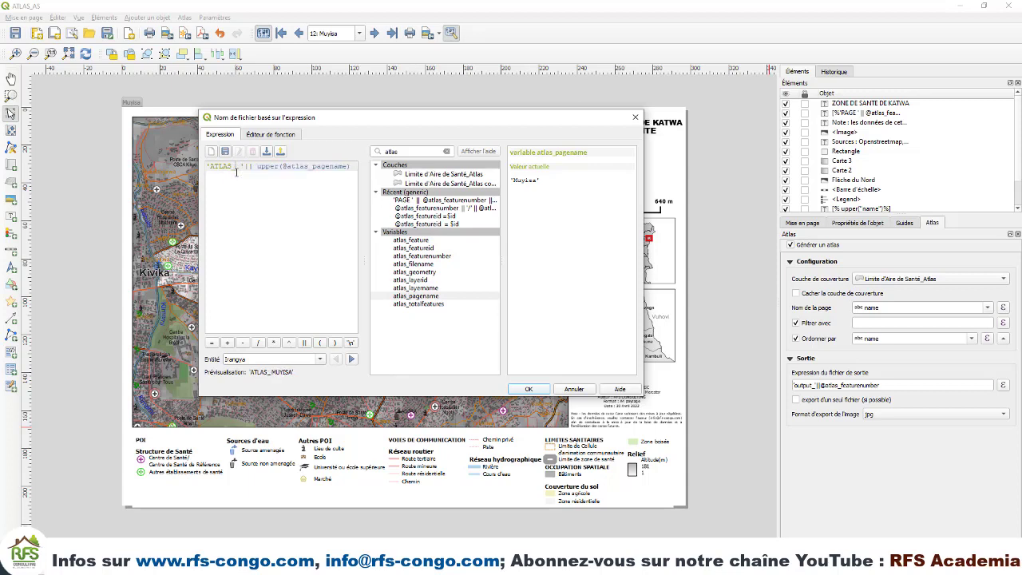
text(AIRE)
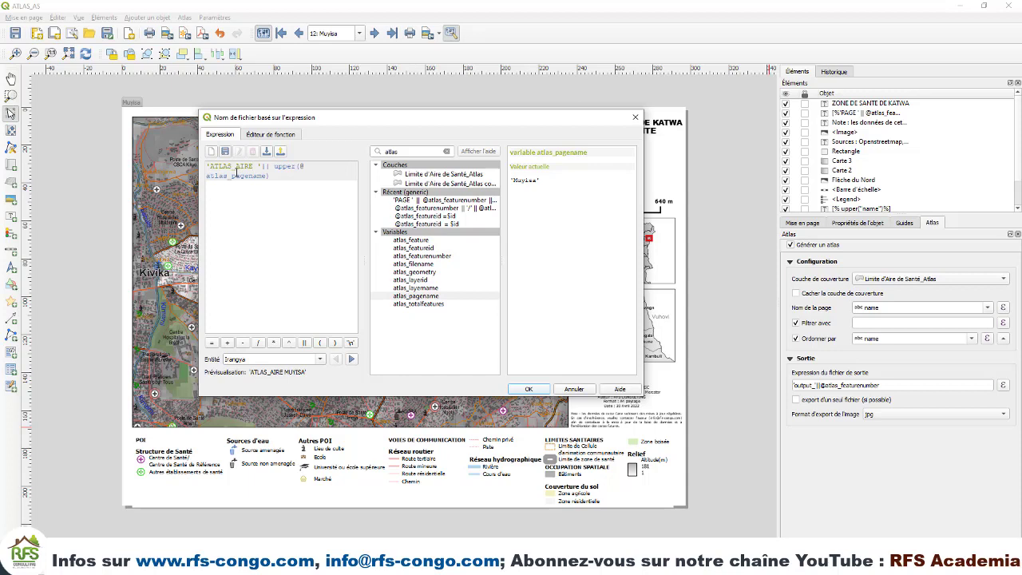
text( DE SANTE)
drag(339, 373, 248, 374)
click(285, 375)
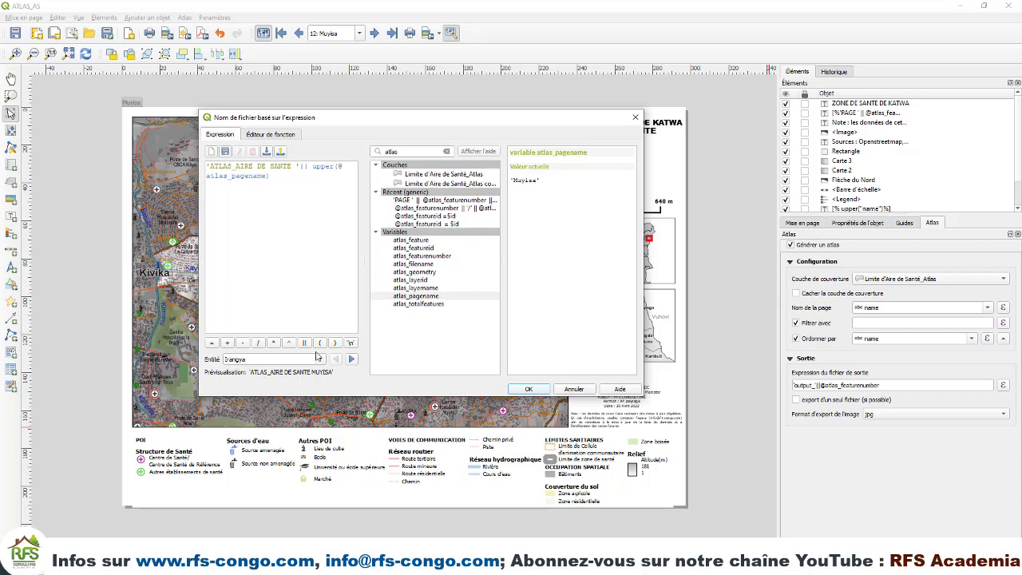
click(526, 391)
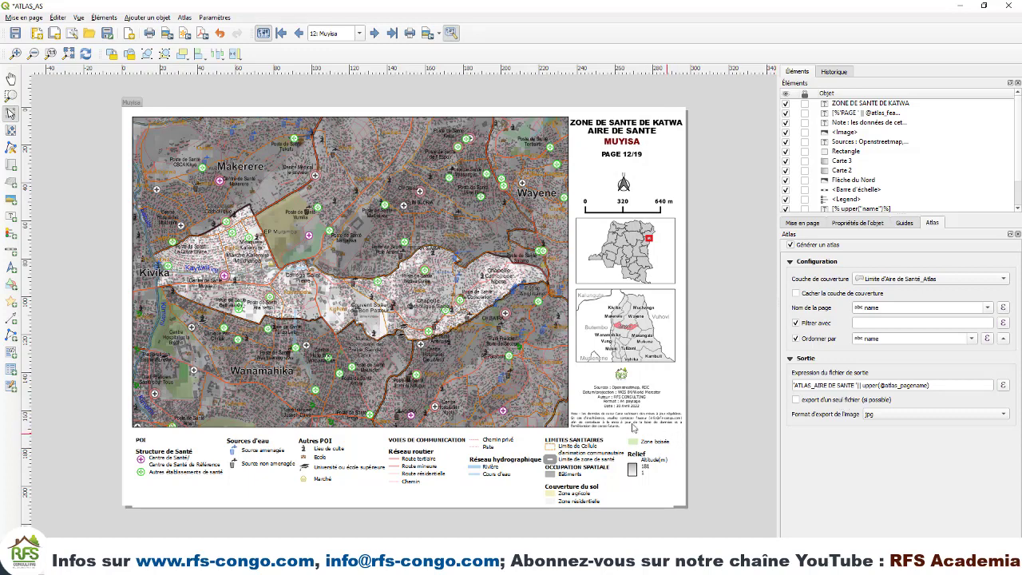
click(15, 35)
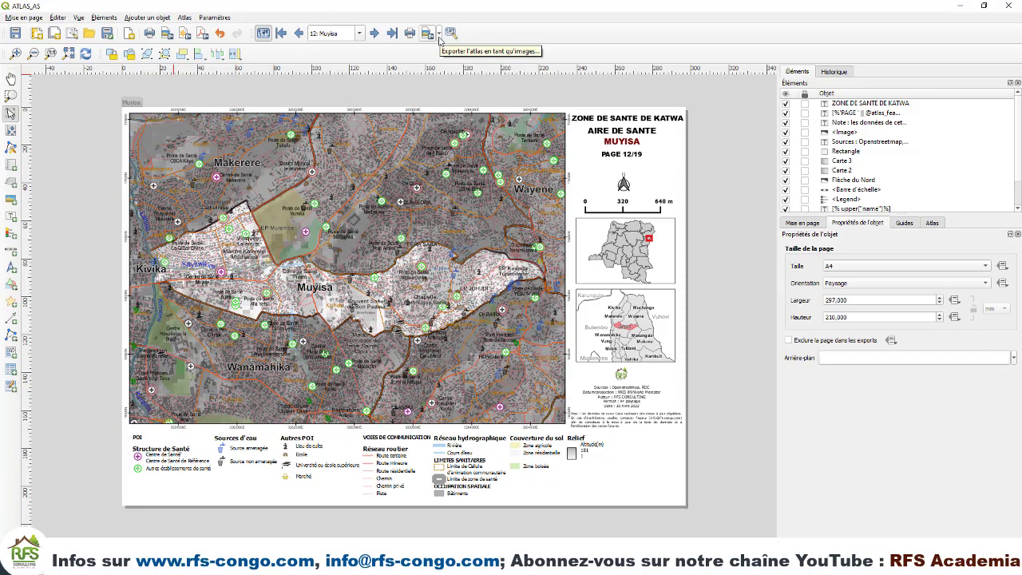
Start exporting the atlas as images and create a destination folder named ATLAS AS_ZS KATWA in Bureau.
click(438, 35)
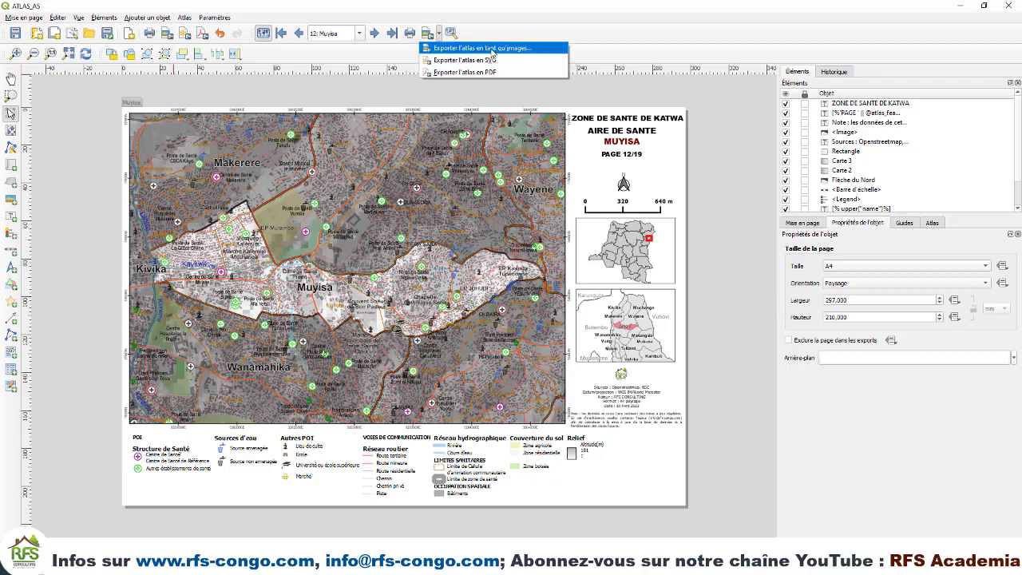
click(485, 48)
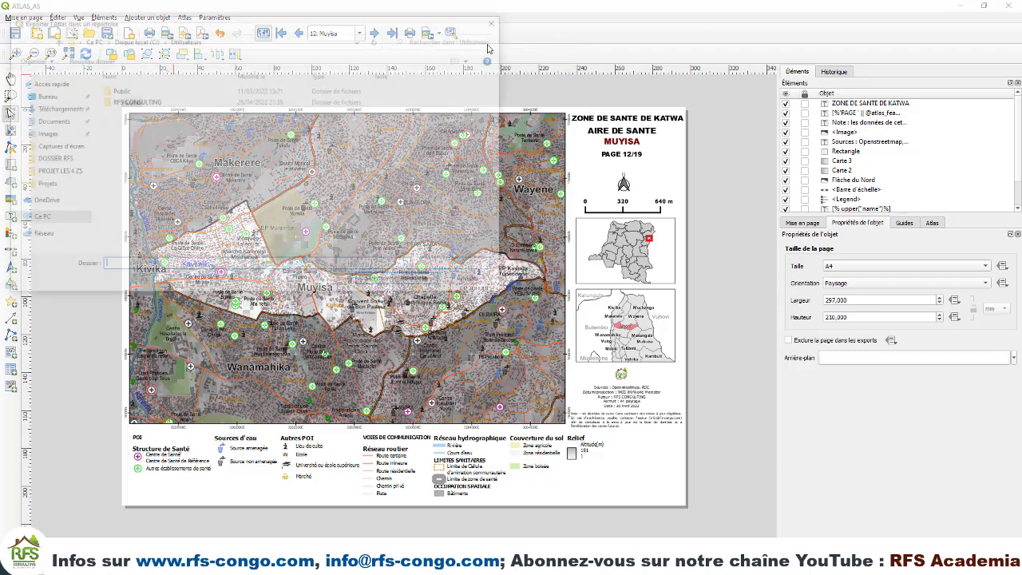
drag(254, 24, 350, 53)
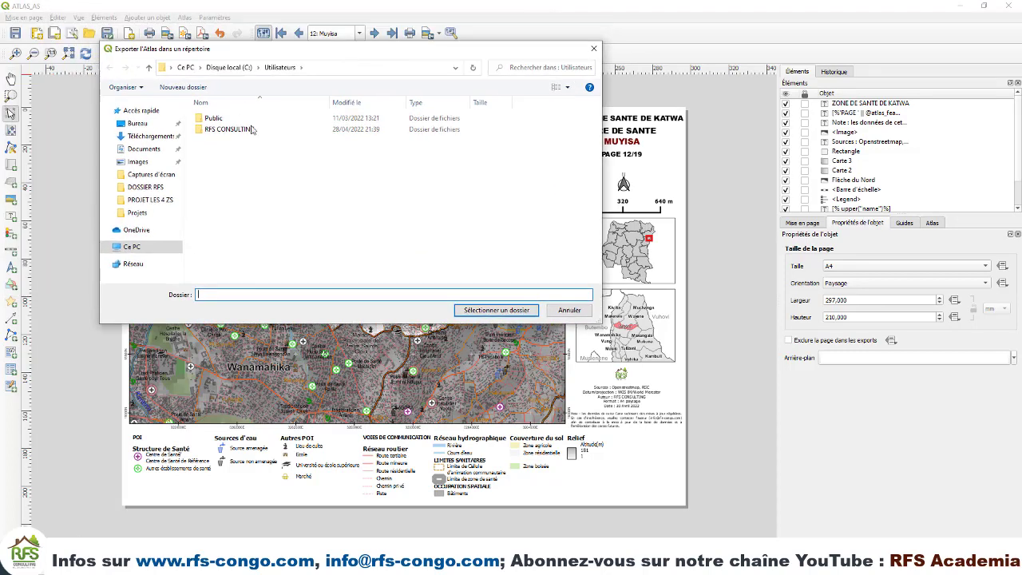
click(137, 126)
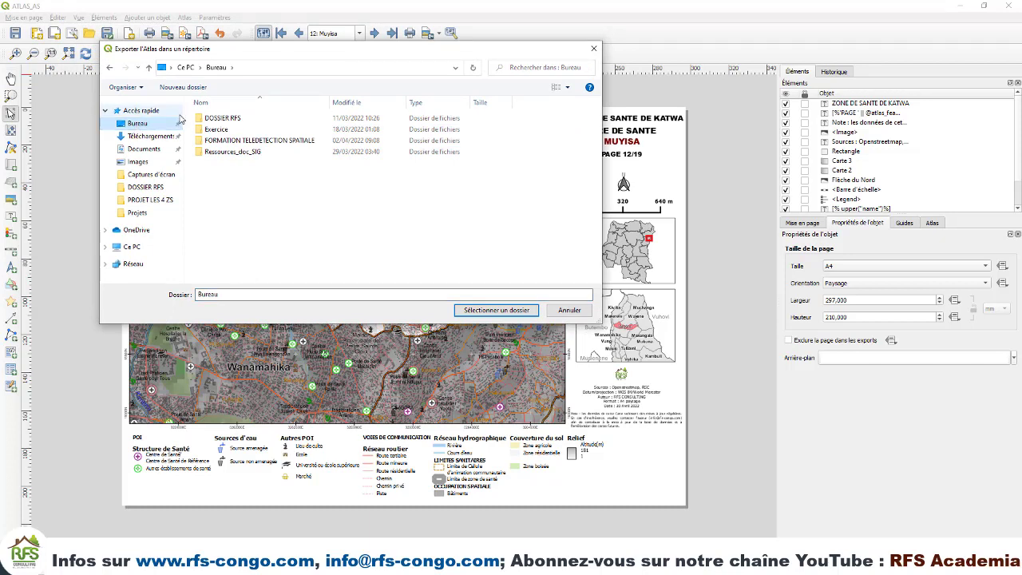
click(183, 87)
text(ATLAS AS_ZS KATWA)
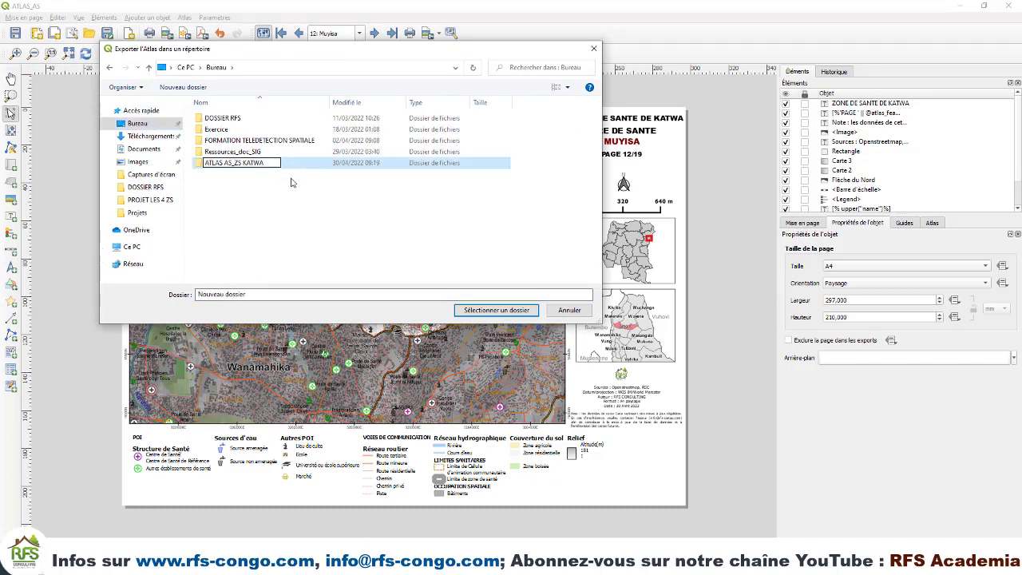
key(Return)
click(265, 164)
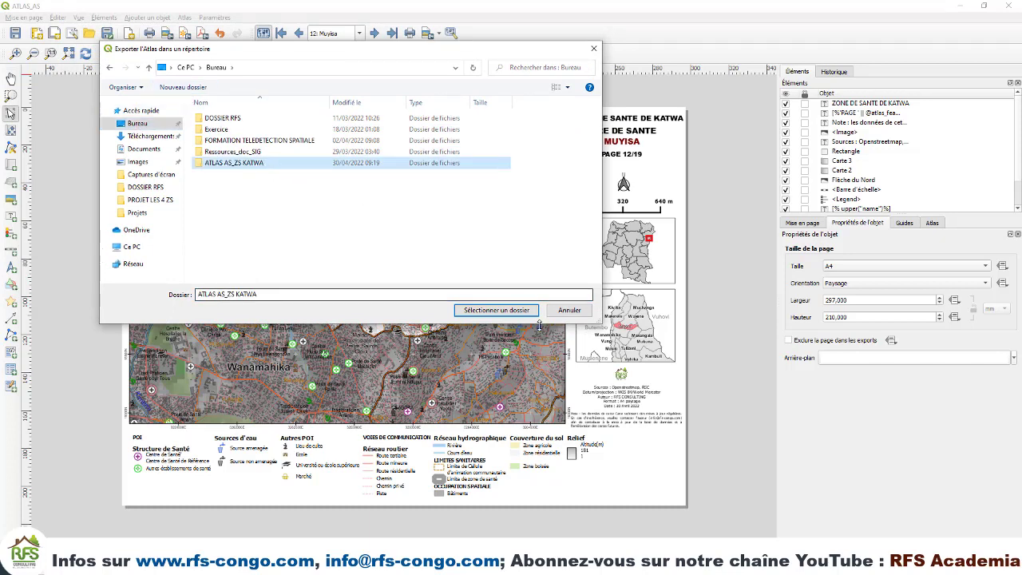
Export the atlas images into the ATLAS AS_ZS KATWA folder at 300 dpi with antialiasing enabled.
click(494, 309)
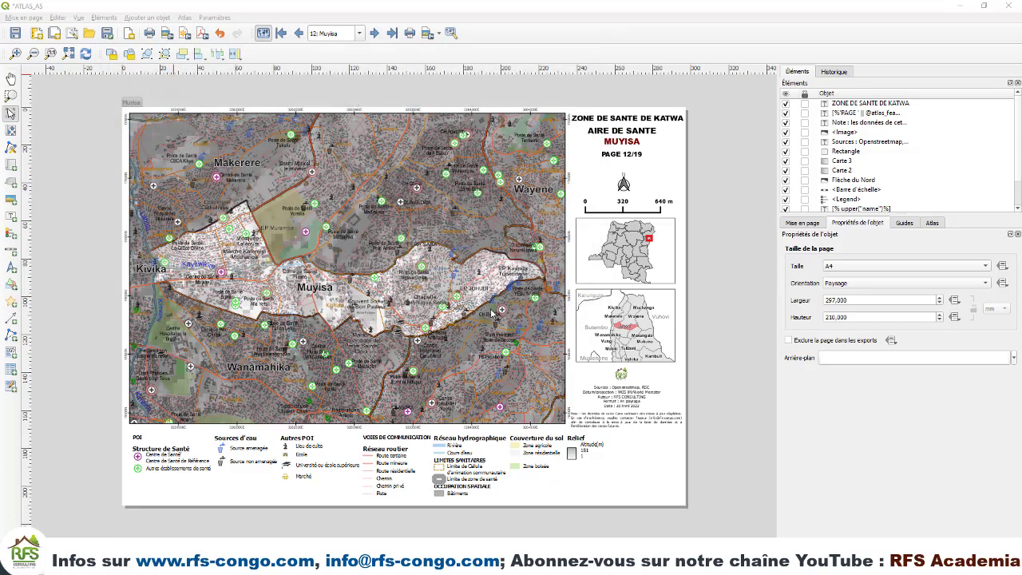
drag(527, 163, 483, 149)
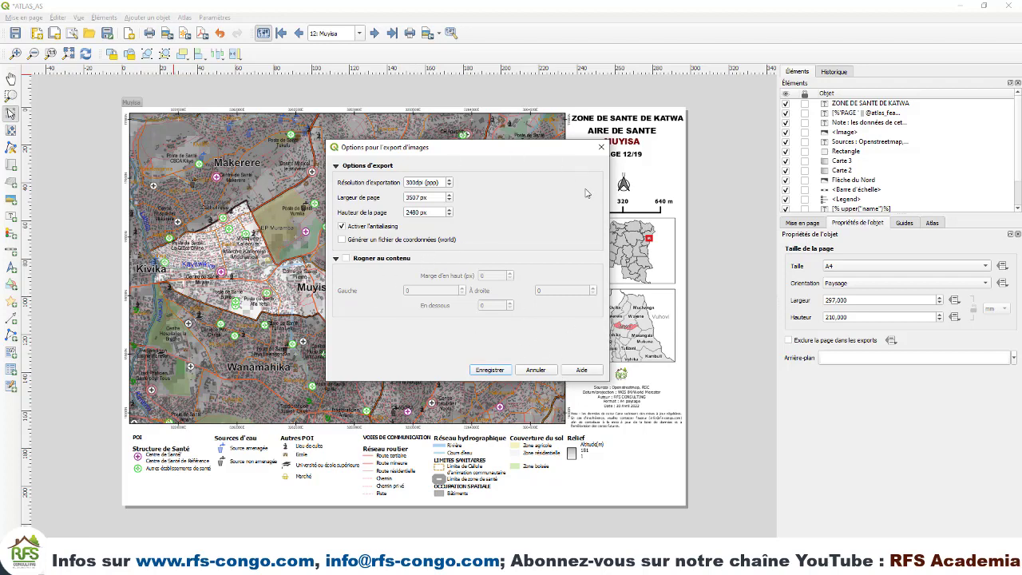
click(495, 372)
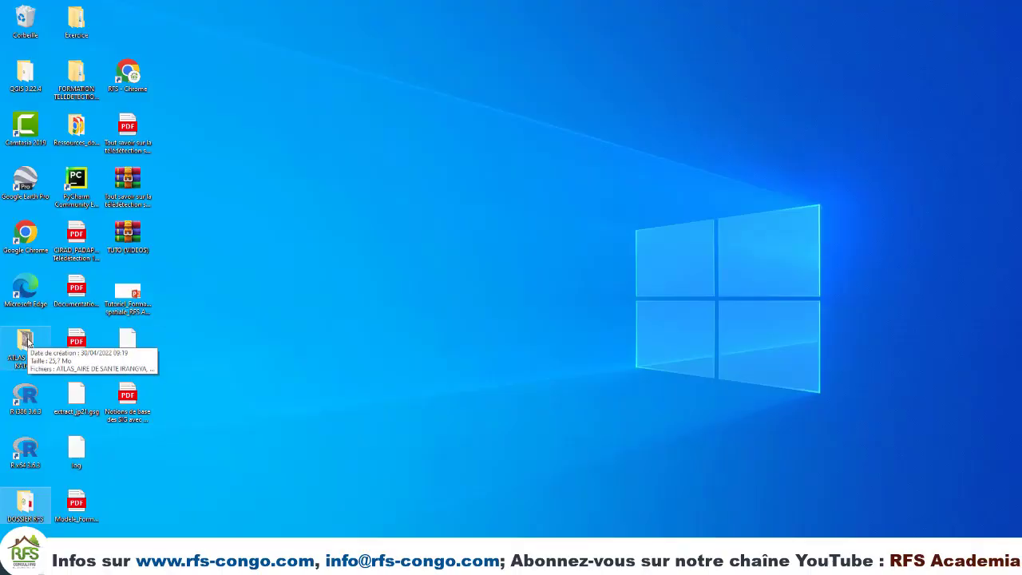
Open the ATLAS AS_ZS KATWA folder from the desktop and view the ATLAS_AIRE DE SANTE IRANGYA image in Photos.
double_click(27, 343)
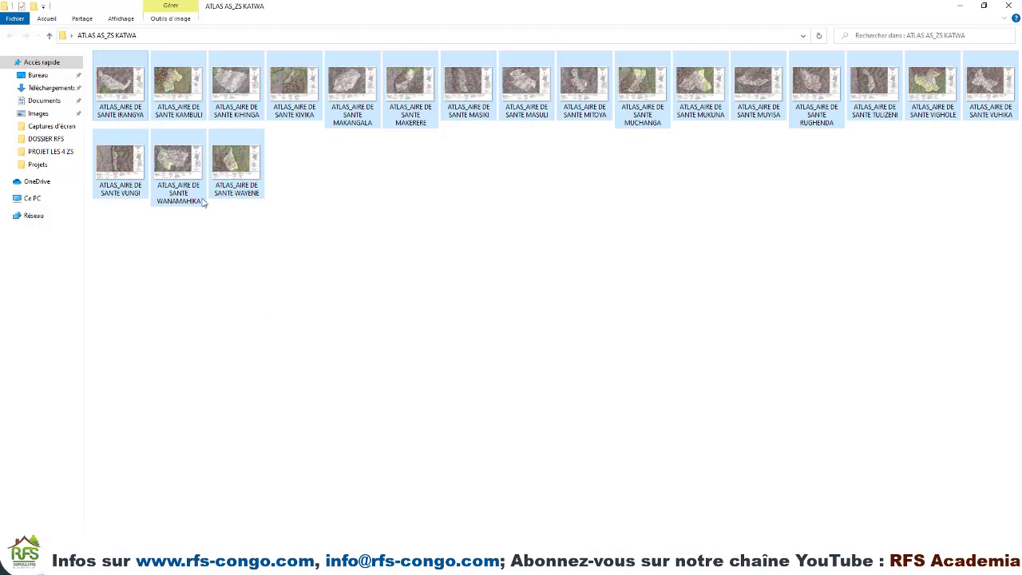
click(335, 210)
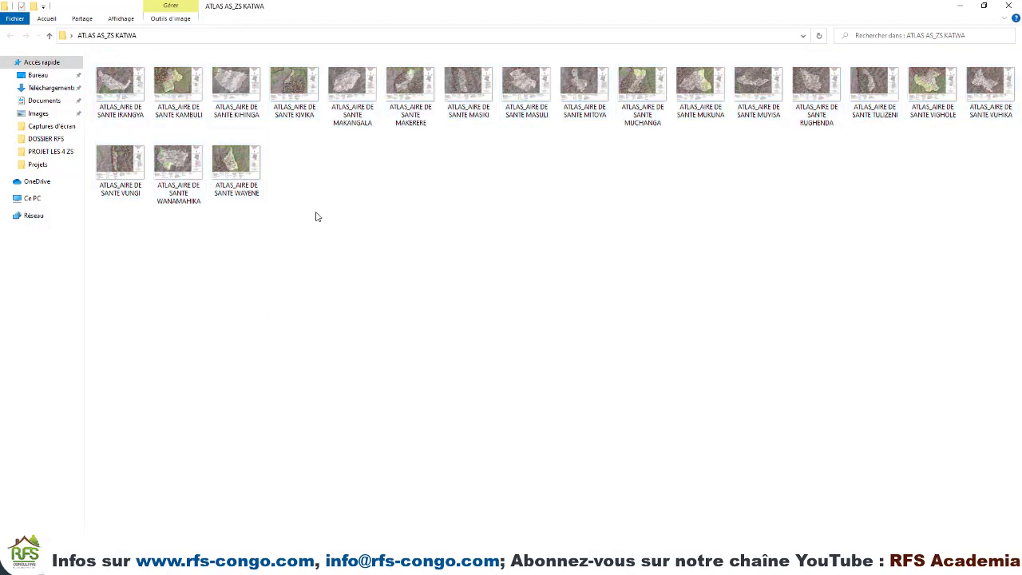
double_click(120, 90)
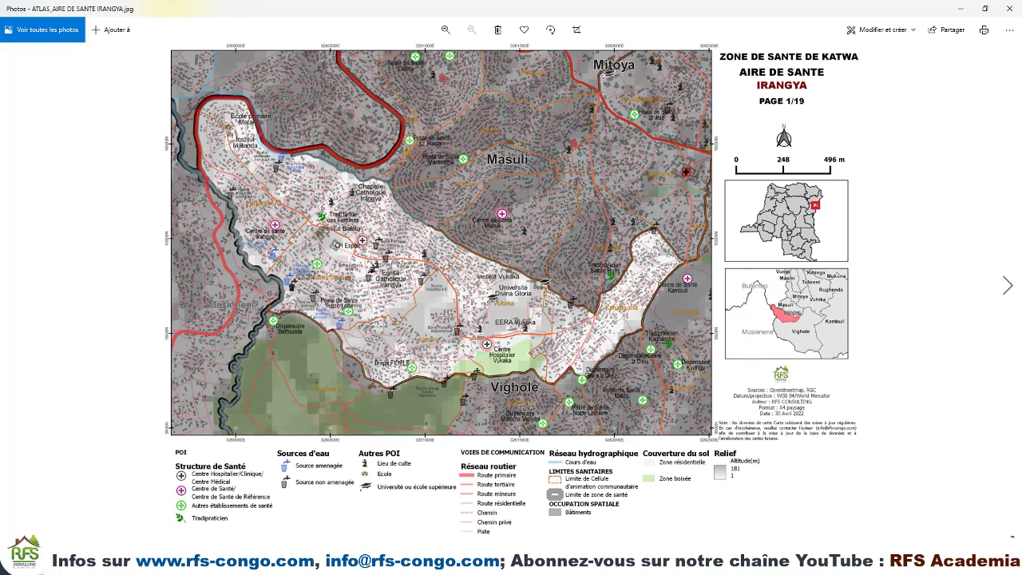
Page forward through the exported health area maps up to WAYENE, checking each map's title, page number and legend.
click(1008, 289)
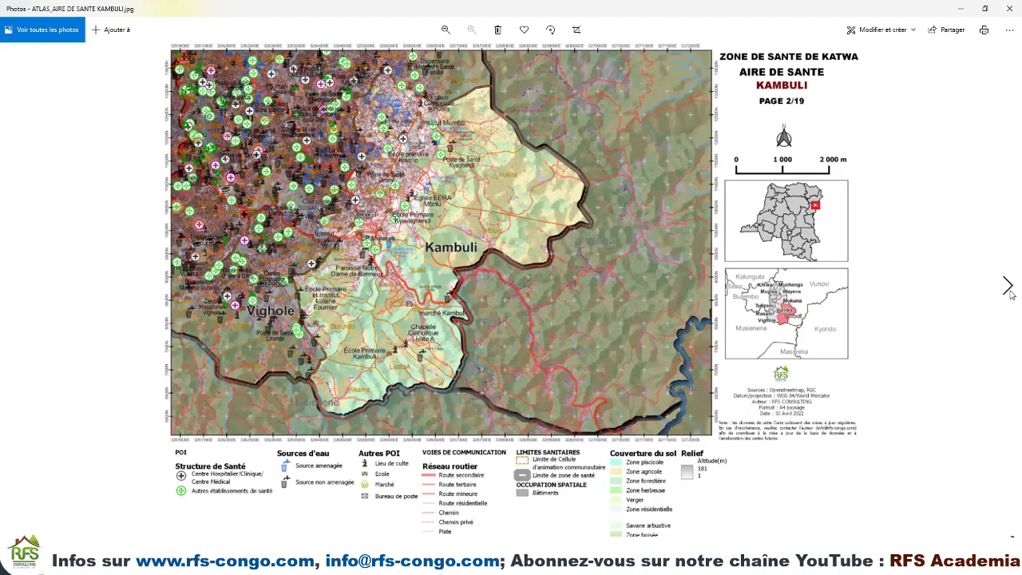
click(1009, 291)
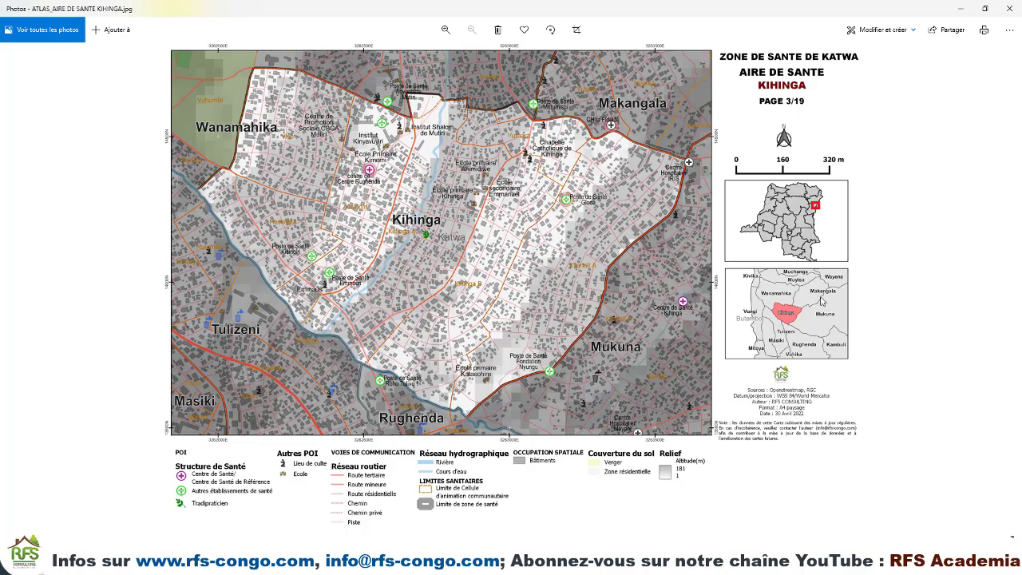
click(1007, 289)
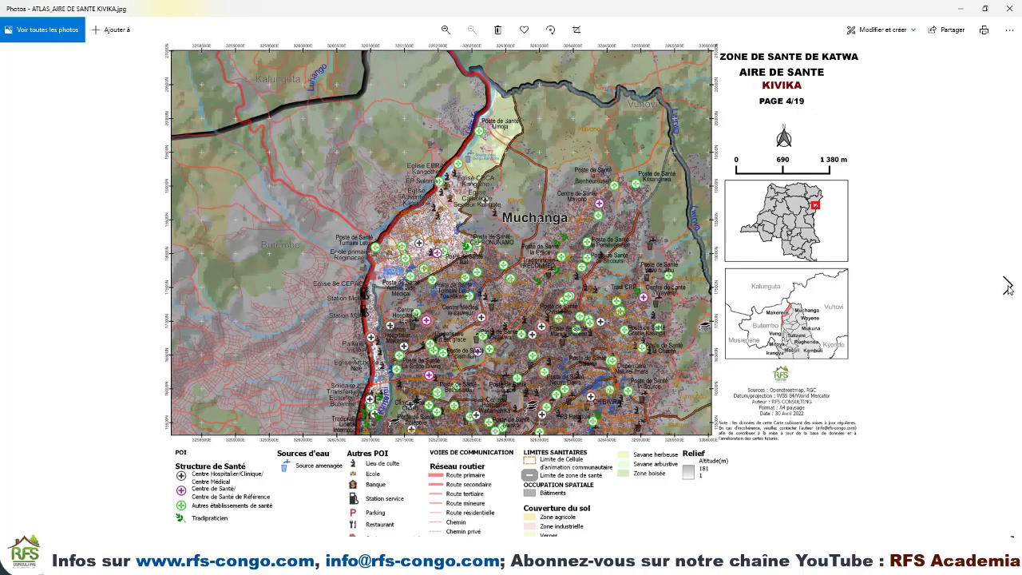
click(1007, 289)
click(1007, 289)
click(1007, 289)
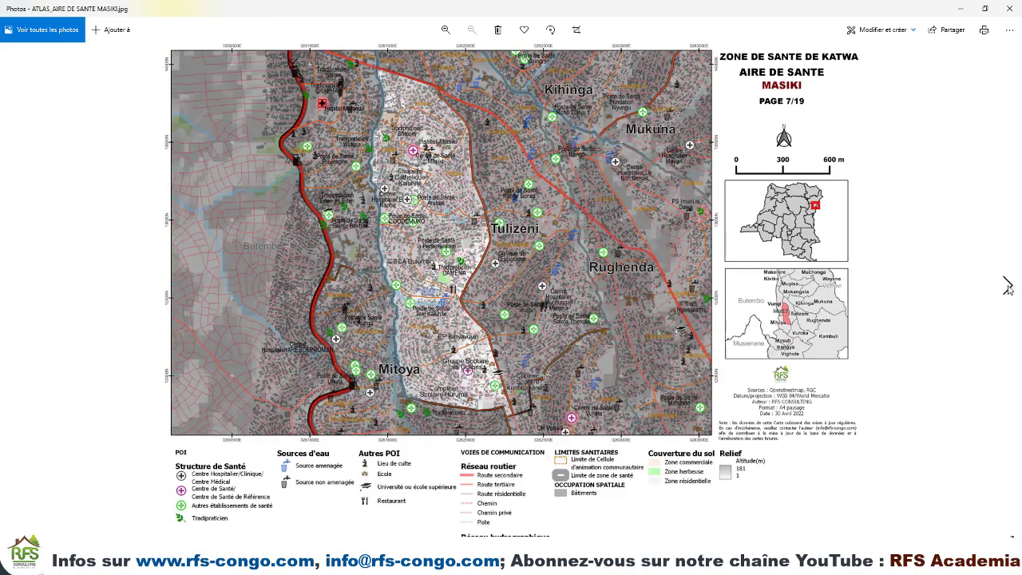
click(1007, 289)
click(1007, 289)
click(1007, 289)
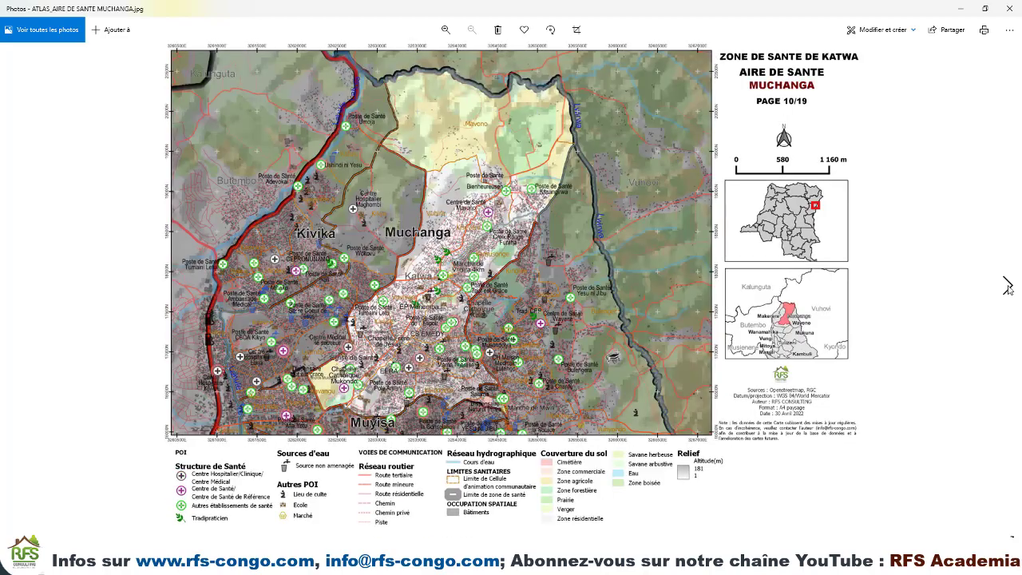
click(1007, 289)
click(1007, 289)
click(1007, 289)
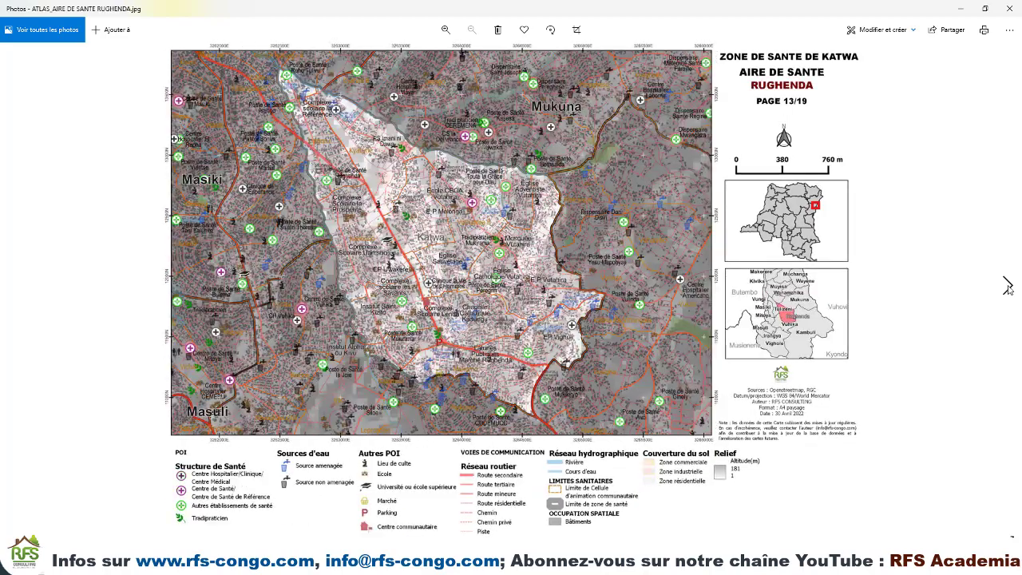
click(1007, 289)
click(1007, 289)
click(1007, 288)
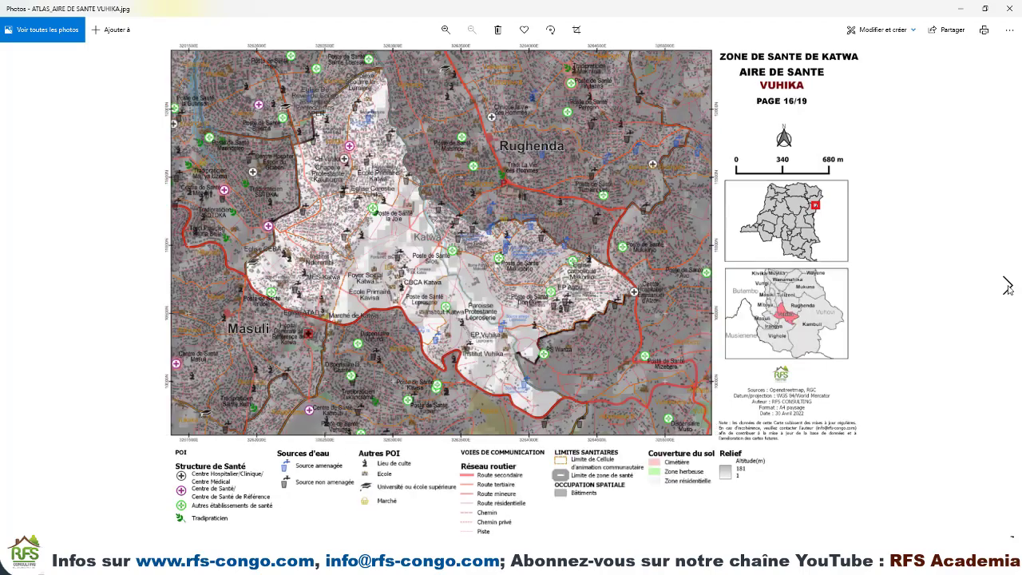
click(1007, 288)
click(1007, 289)
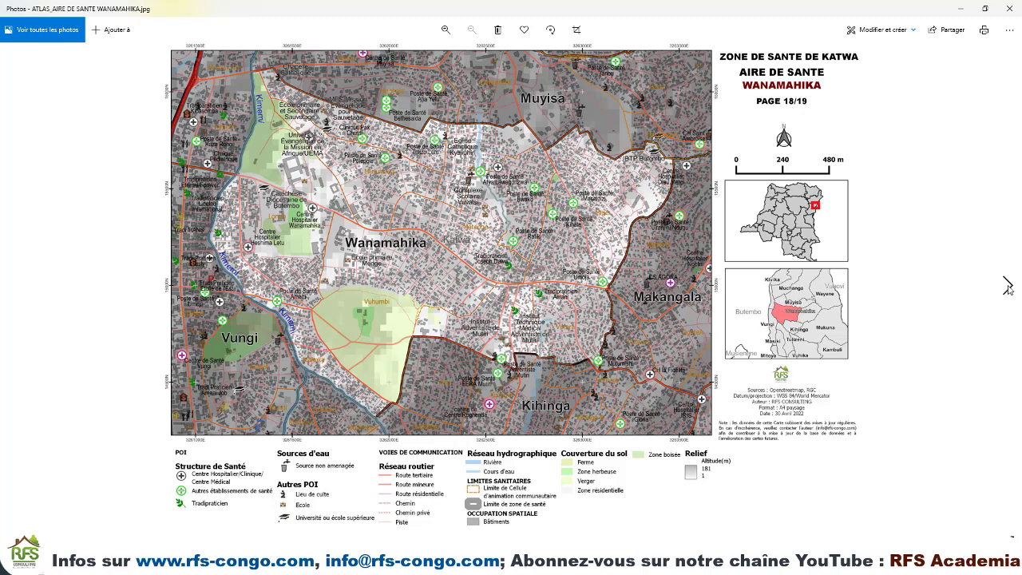
click(1007, 286)
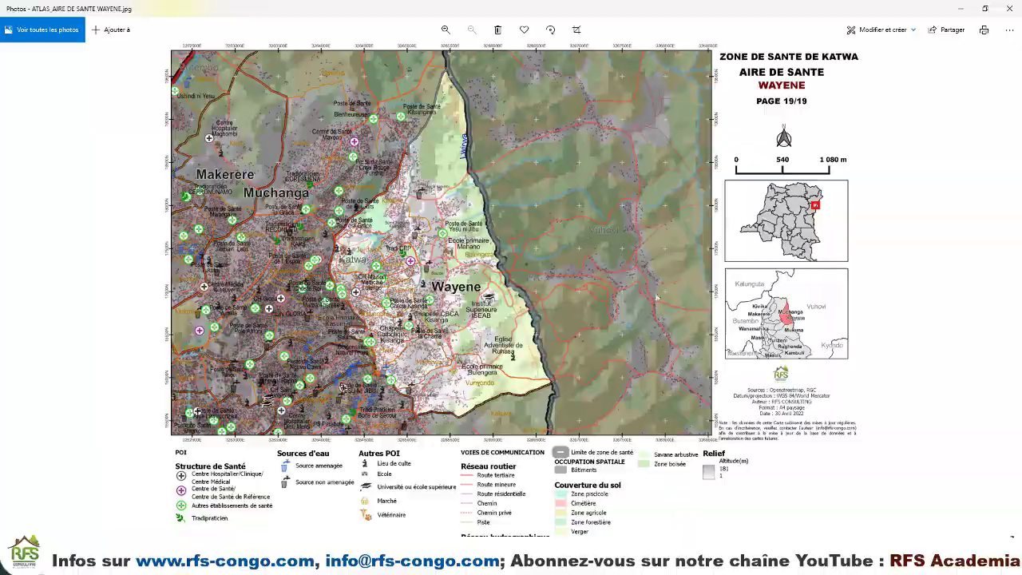
Page back through the exported maps from WAYENE to TULIZENI.
click(16, 293)
click(16, 293)
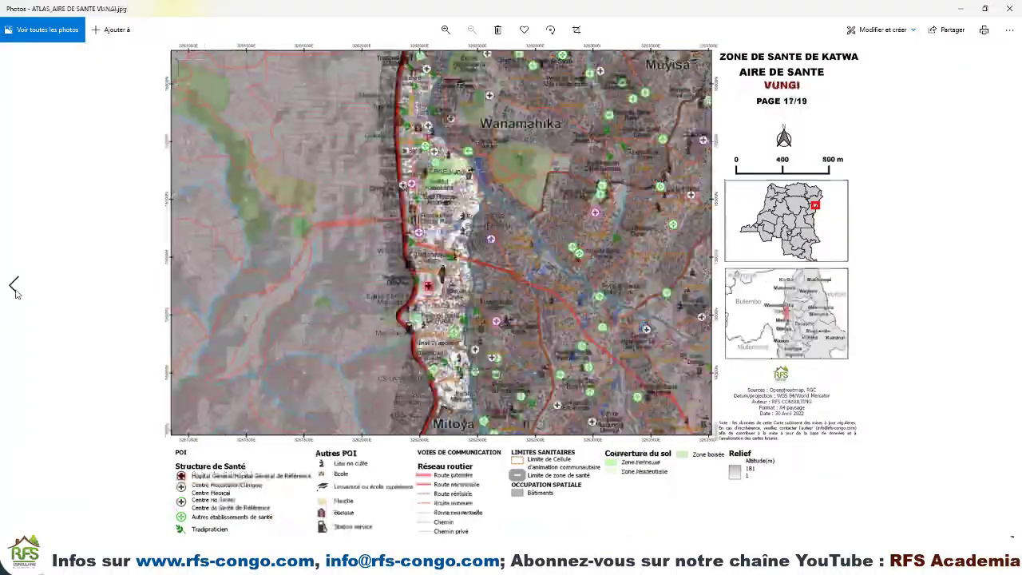
click(16, 293)
click(16, 293)
click(16, 293)
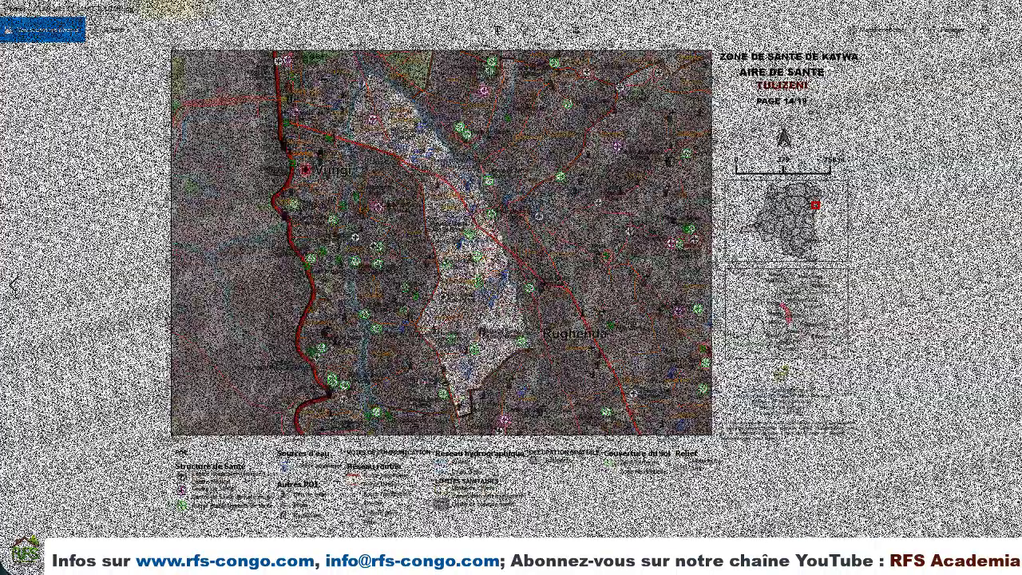